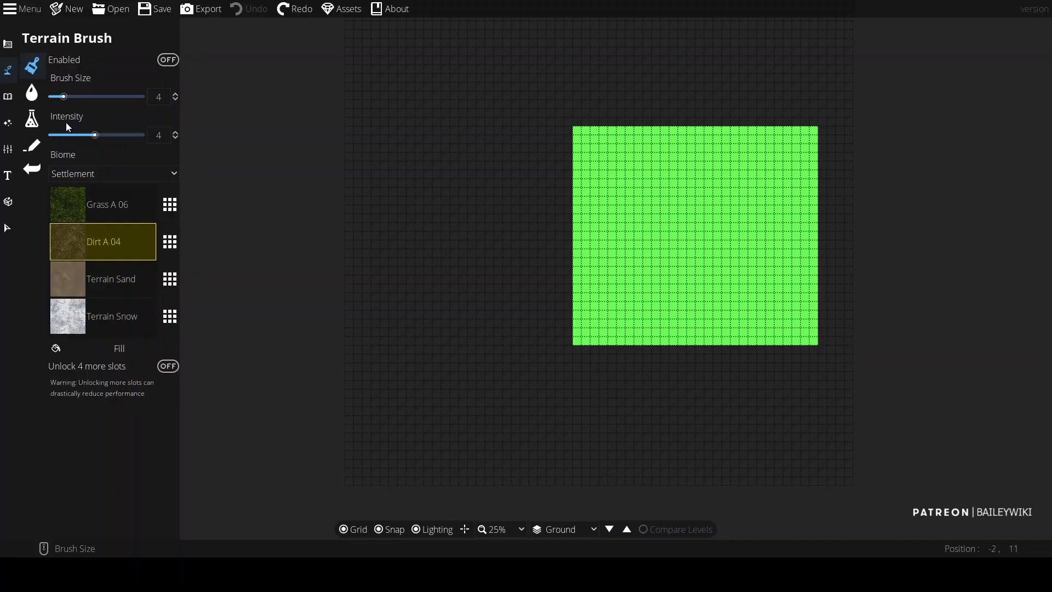
- Select the Grass A 06 texture and enable terrain so the map area around the green rectangle is grass
left_click(103, 200)
left_click(165, 59)
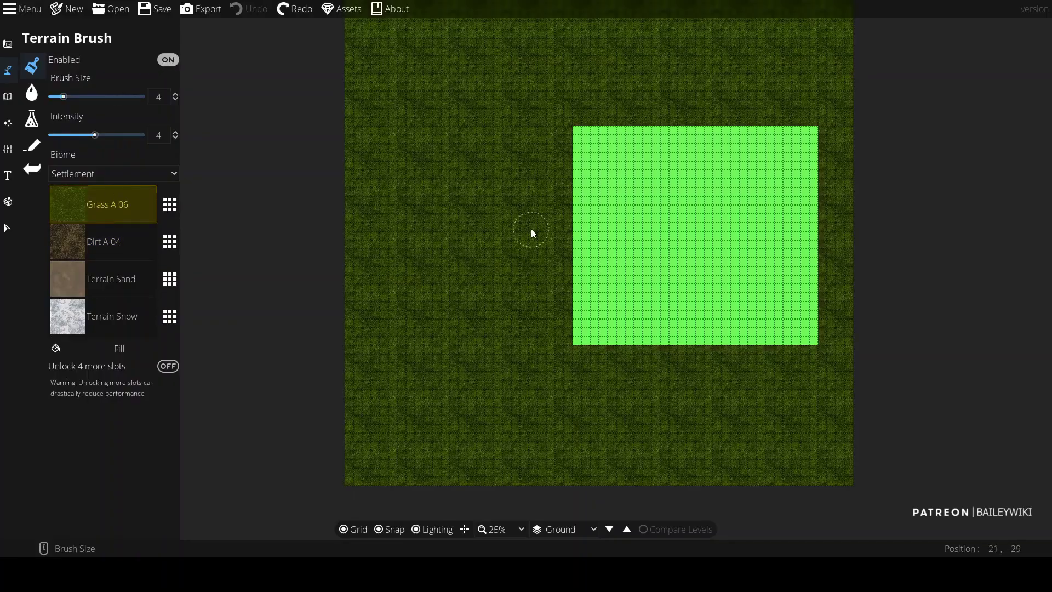
left_click_drag(450, 224, 486, 226)
- Paint a winding Dirt A 04 path from the map's west edge toward the green rectangle with brush size 4
left_click(115, 241)
scroll(406, 266, "up", 2)
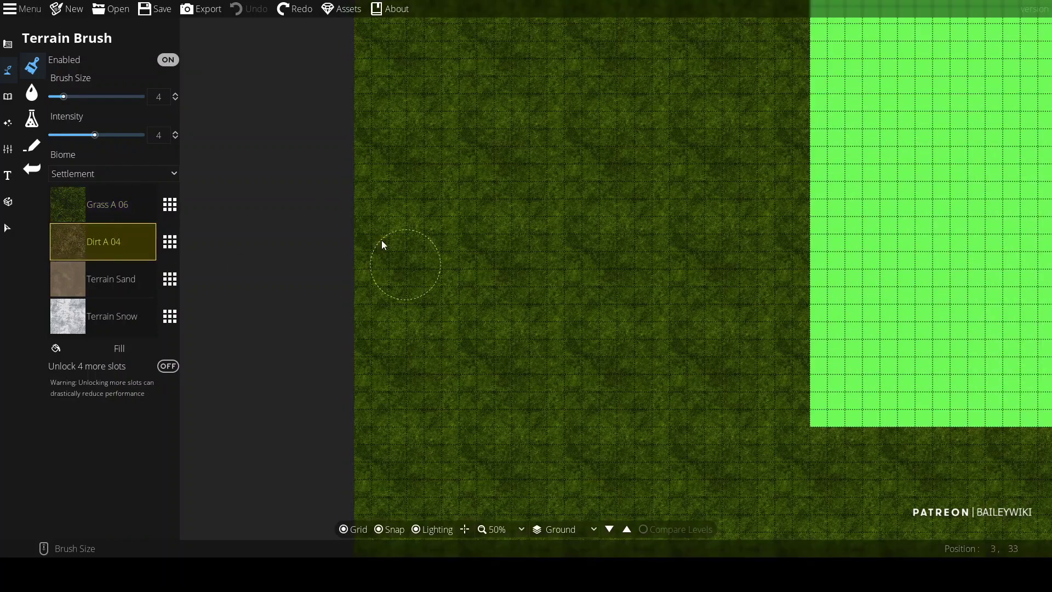
mouse_move(365, 179)
left_mouse_down()
mouse_move(385, 290)
mouse_move(402, 309)
mouse_move(420, 314)
mouse_move(449, 292)
mouse_move(500, 200)
mouse_move(541, 191)
mouse_move(570, 230)
mouse_move(592, 389)
mouse_move(622, 414)
mouse_move(651, 417)
mouse_move(700, 363)
mouse_move(622, 398)
mouse_move(601, 362)
mouse_move(583, 251)
mouse_move(549, 222)
mouse_move(482, 217)
mouse_move(488, 263)
mouse_move(457, 315)
left_mouse_up()
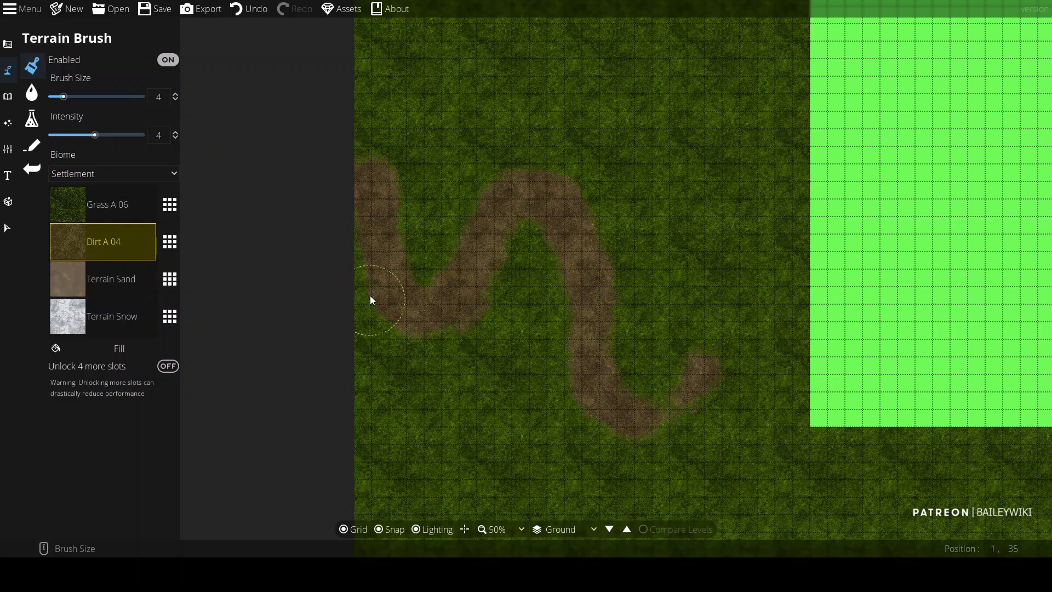
scroll(526, 361, "down", 1)
left_click_drag(509, 359, 426, 330)
scroll(427, 330, "up", 2)
scroll(403, 260, "down", 4)
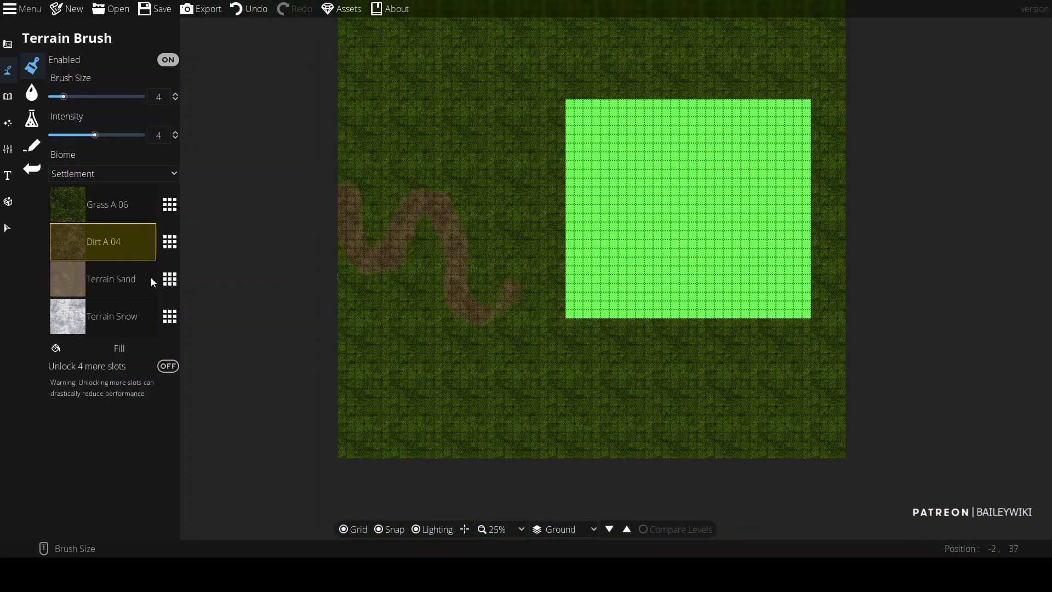
- Replace the Terrain Sand slot's texture with Grass Sparse A 02
left_click(132, 282)
left_click(170, 279)
scroll(248, 367, "down", 5)
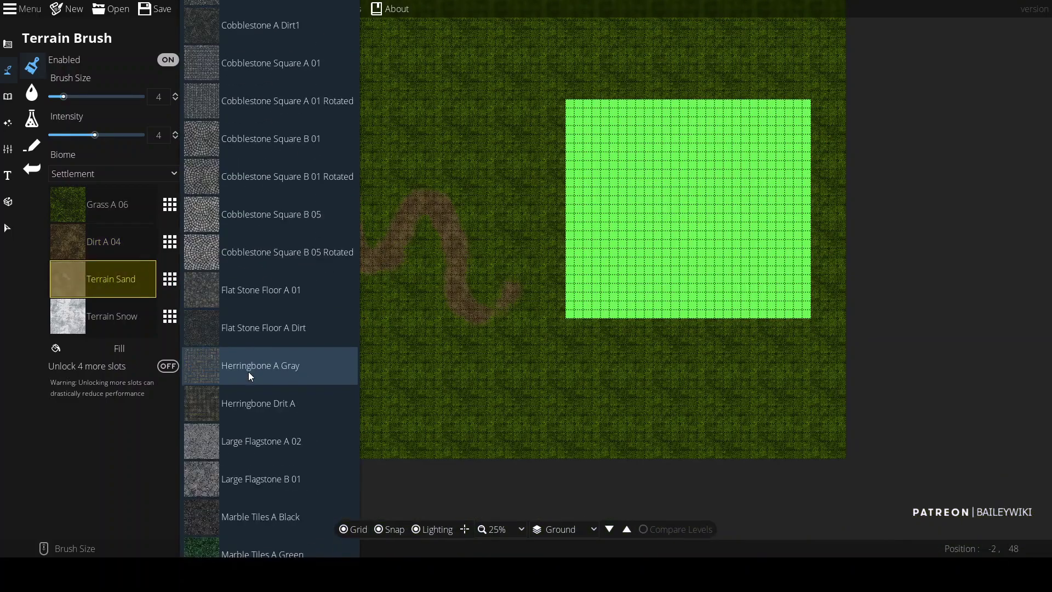
scroll(248, 372, "down", 20)
scroll(248, 372, "down", 20)
scroll(248, 373, "down", 10)
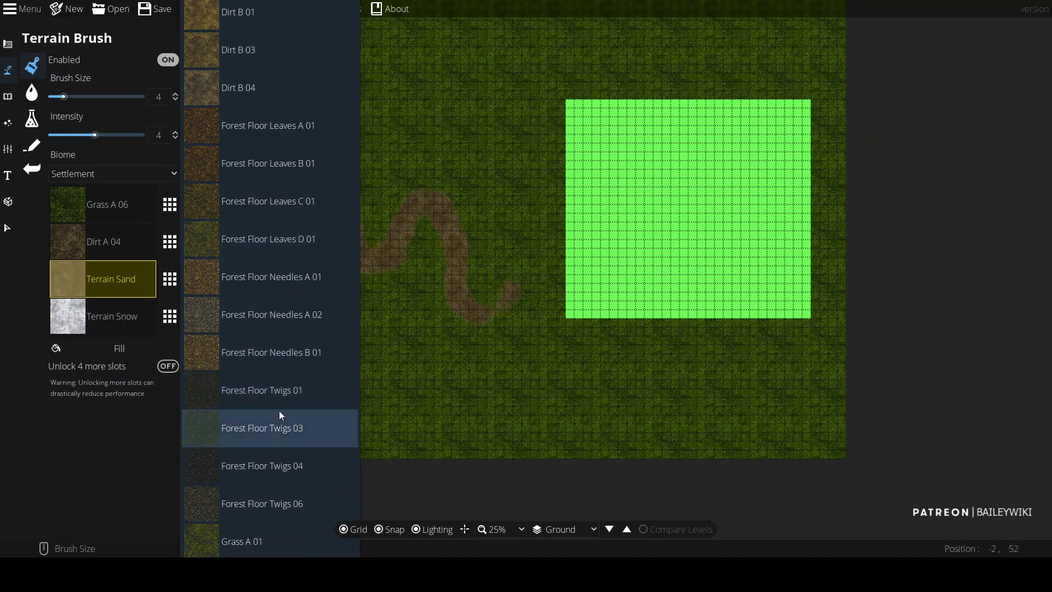
scroll(278, 410, "down", 6)
left_click(283, 460)
- Paint scattered Grass Sparse A 02 patches across the grass, enlarging the brush up to size 25
scroll(379, 403, "up", 12)
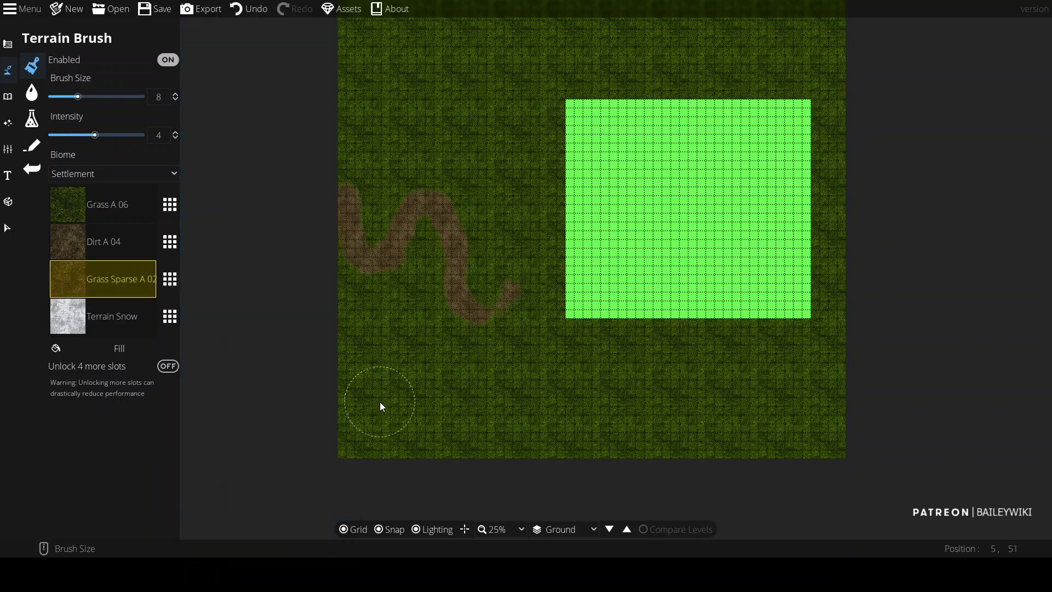
left_click_drag(380, 403, 357, 442)
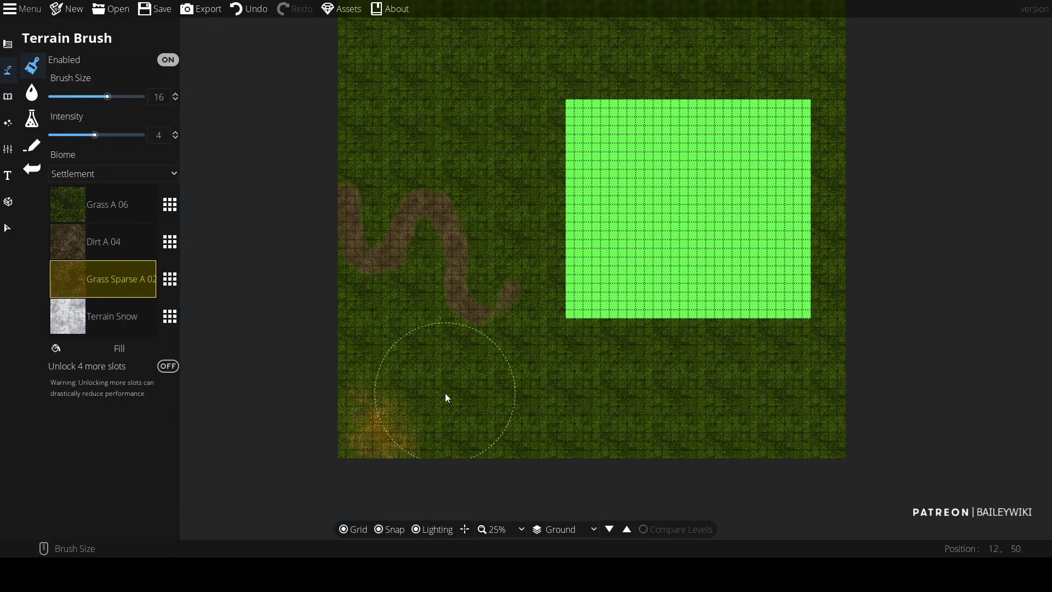
scroll(705, 403, "up", 9)
left_click_drag(800, 403, 790, 367)
mouse_move(833, 216)
left_mouse_down()
mouse_move(836, 340)
mouse_move(825, 263)
mouse_move(848, 81)
mouse_move(807, 78)
mouse_move(661, 143)
mouse_move(544, 221)
mouse_move(544, 169)
mouse_move(405, 134)
mouse_move(345, 103)
mouse_move(395, 90)
mouse_move(579, 98)
mouse_move(463, 227)
mouse_move(365, 287)
mouse_move(525, 348)
mouse_move(649, 274)
mouse_move(772, 323)
mouse_move(772, 312)
mouse_move(673, 449)
mouse_move(591, 434)
left_mouse_up()
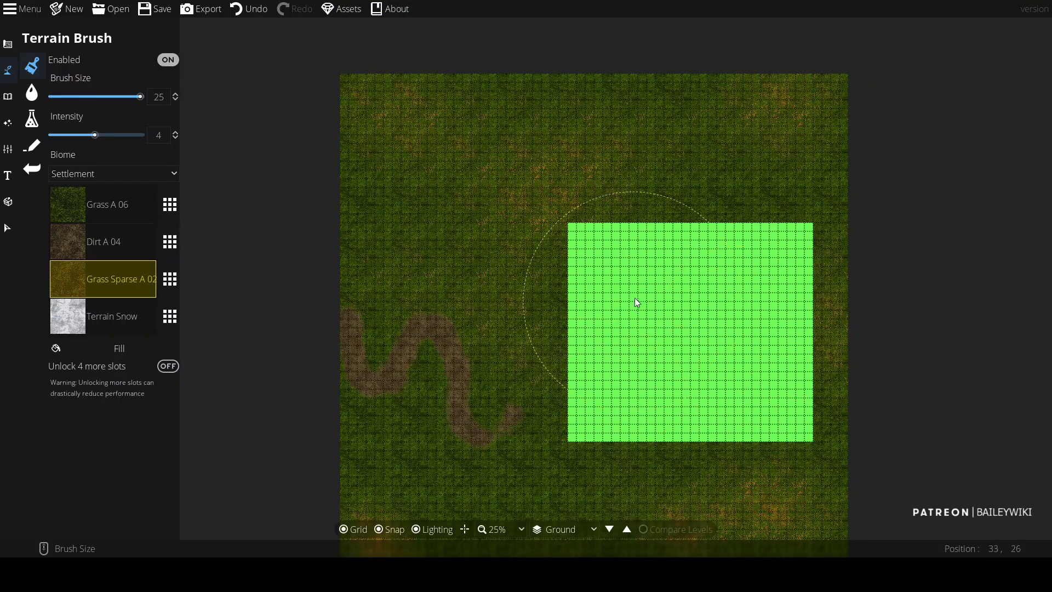
left_click_drag(635, 298, 737, 96)
scroll(630, 248, "up", 1)
scroll(527, 302, "up", 1)
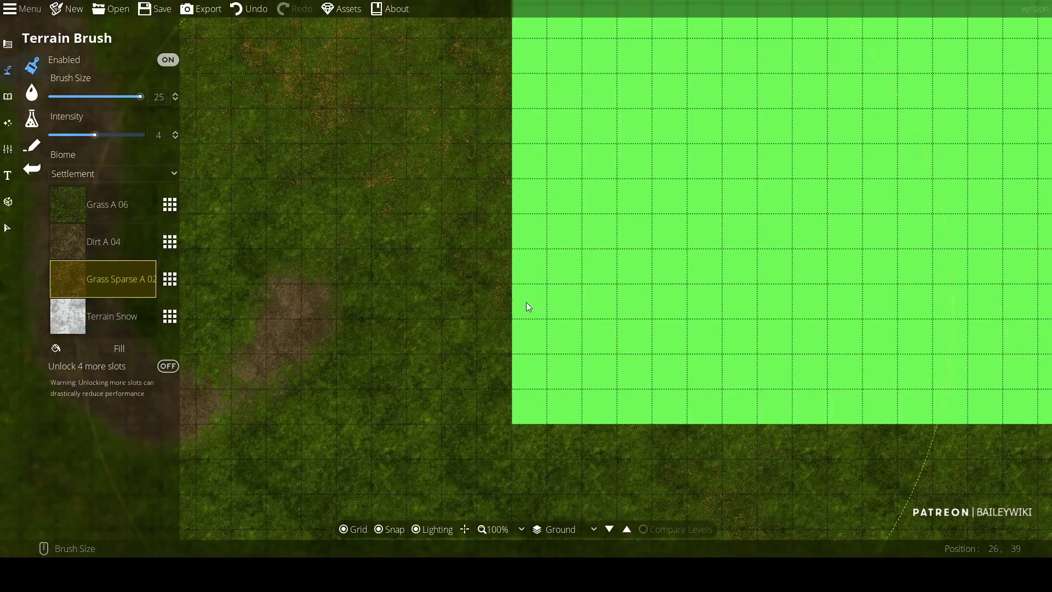
scroll(526, 301, "down", 2)
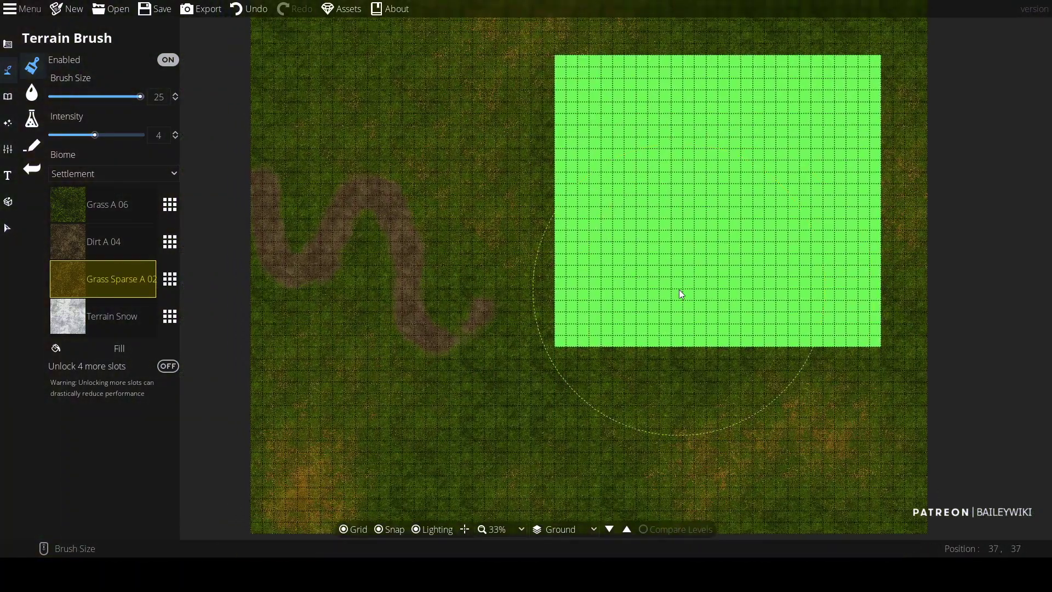
- Paint a Dirt A 04 border around the edges of the green rectangle with the size 25 brush
left_click(110, 253)
mouse_move(656, 134)
left_mouse_down()
mouse_move(579, 123)
mouse_move(636, 284)
mouse_move(617, 221)
mouse_move(596, 317)
mouse_move(751, 320)
mouse_move(765, 332)
mouse_move(788, 327)
mouse_move(846, 276)
mouse_move(845, 125)
mouse_move(860, 81)
mouse_move(790, 64)
mouse_move(733, 68)
mouse_move(731, 168)
mouse_move(690, 214)
mouse_move(691, 203)
mouse_move(685, 240)
mouse_move(720, 256)
mouse_move(731, 158)
mouse_move(666, 230)
mouse_move(776, 215)
left_mouse_up()
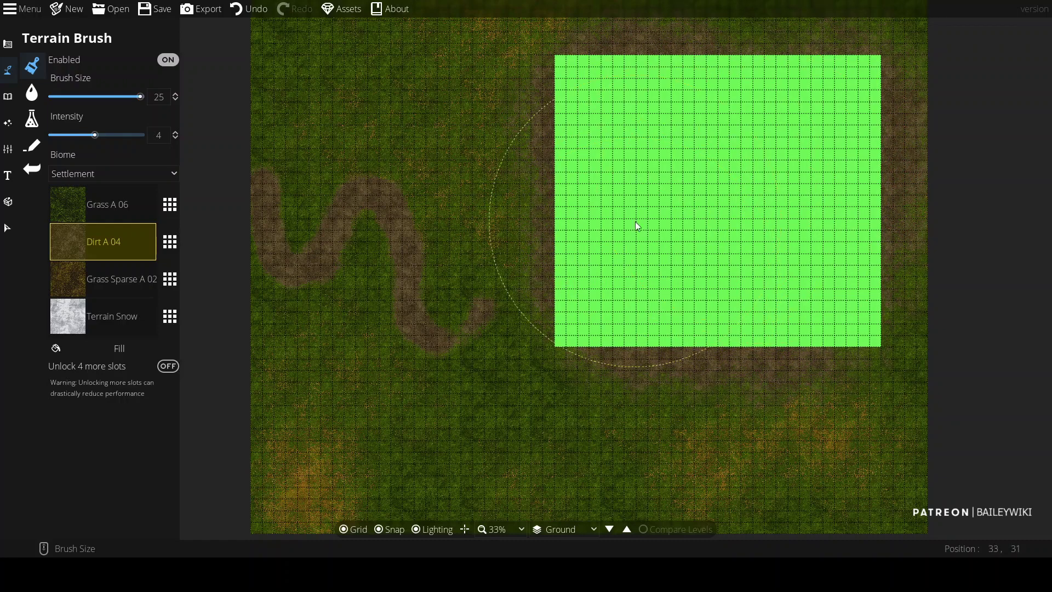
left_click_drag(347, 278, 468, 284)
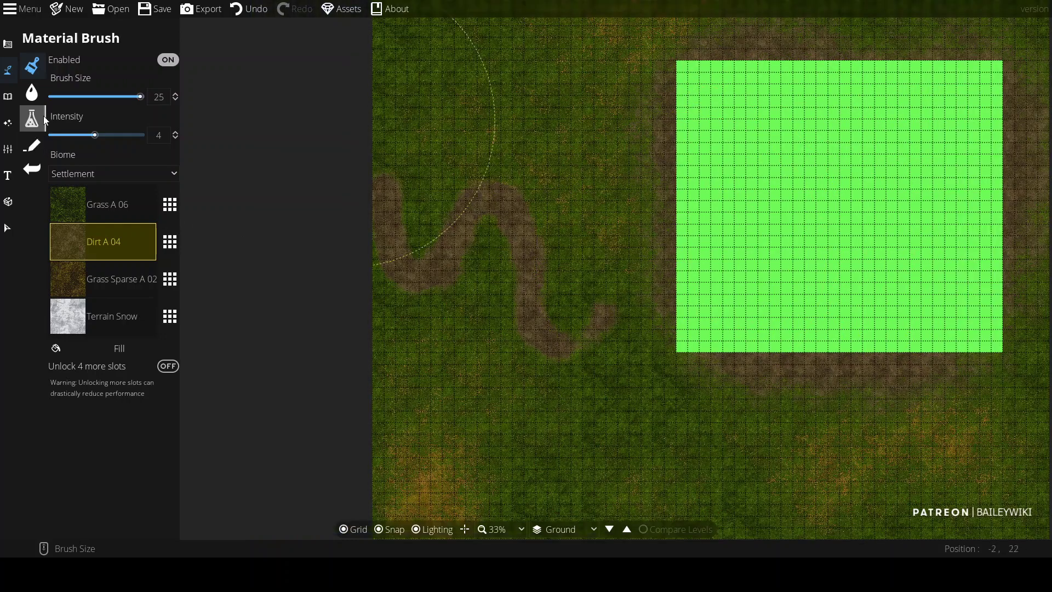
- Switch to the Path Tool and browse the path textures down to the cliff styles
left_click(71, 136)
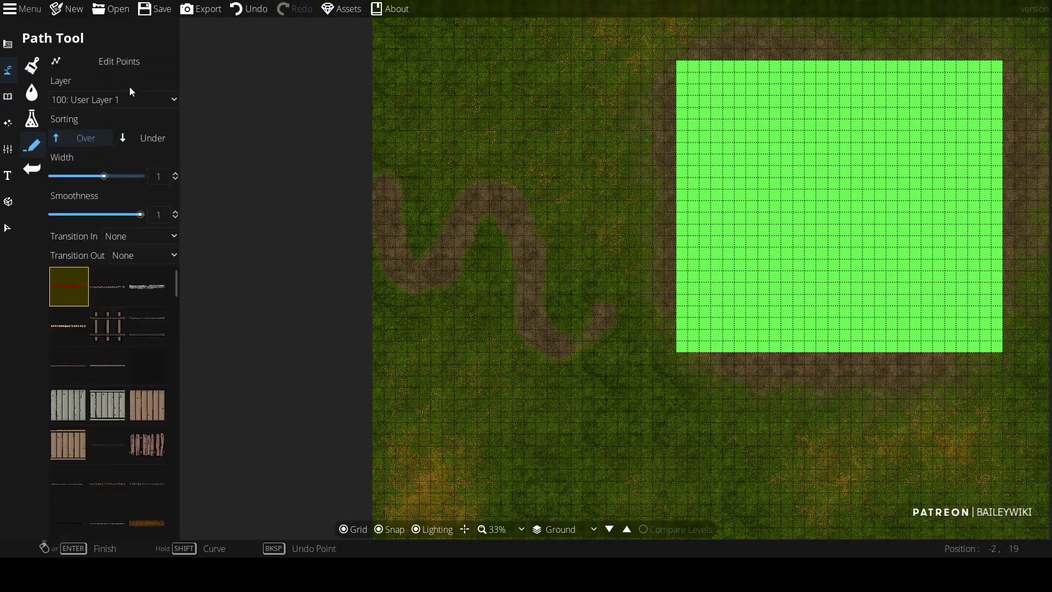
left_click_drag(176, 285, 184, 366)
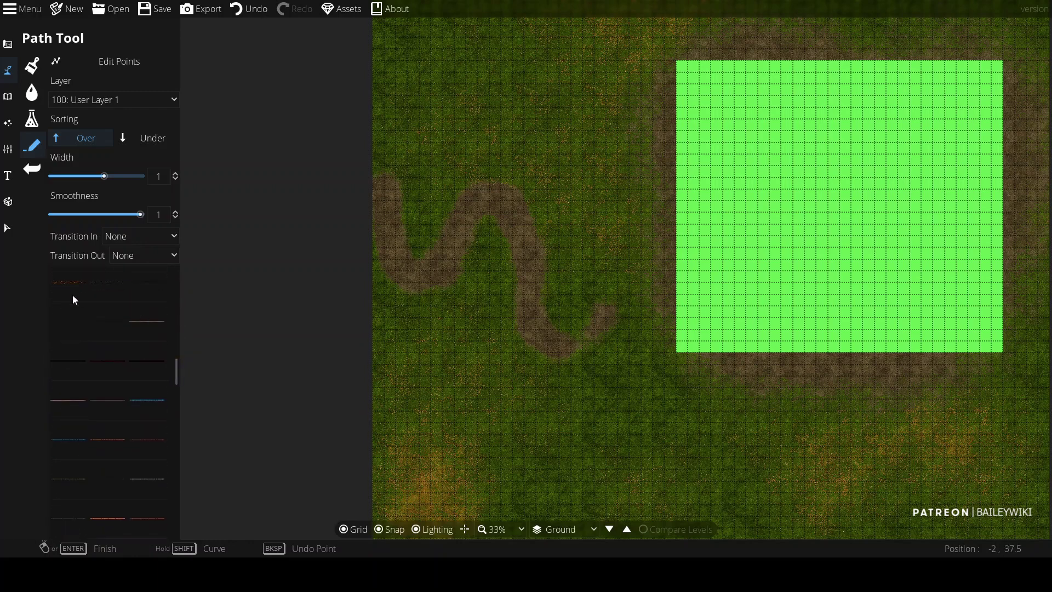
scroll(101, 406, "down", 3)
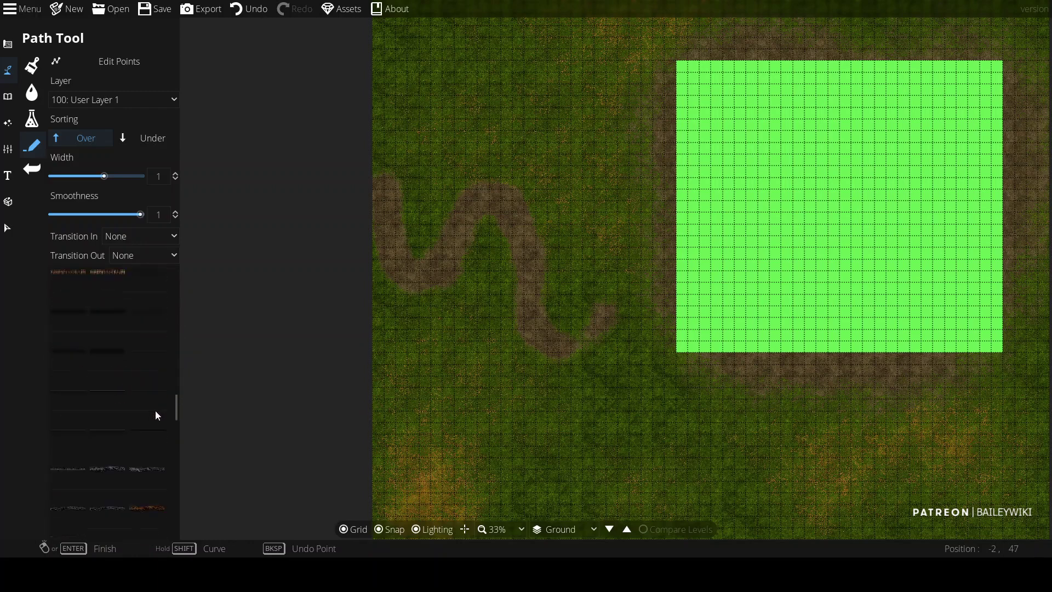
scroll(158, 416, "down", 3)
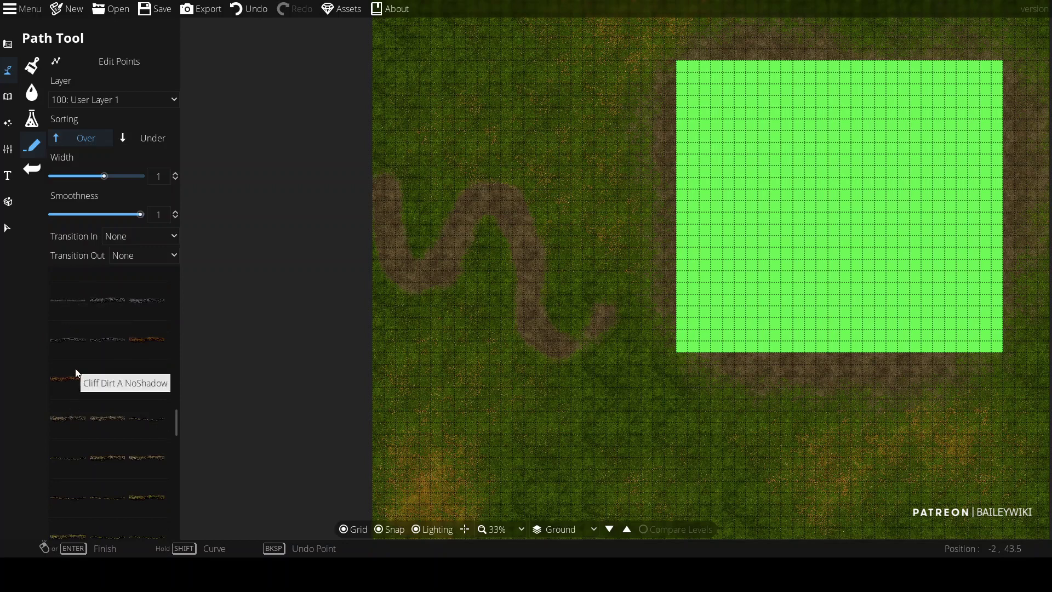
- Draw two diagonal cliff paths across the winding dirt path, using Cliff Grass A 02 and its neighbouring texture
left_click(115, 456)
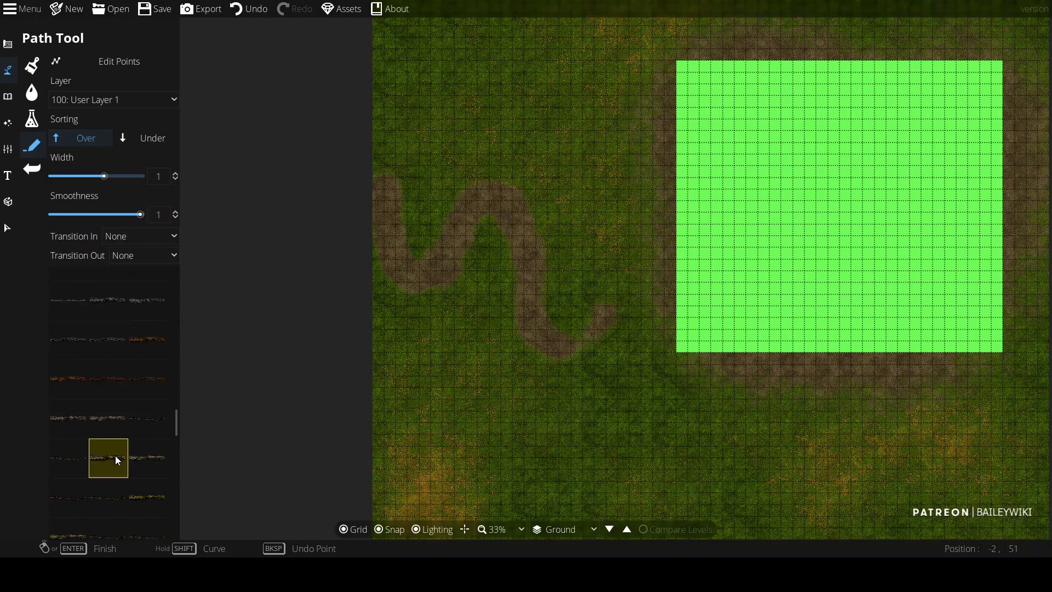
left_click(561, 435)
left_click(494, 181)
right_click(494, 181)
left_click(148, 458)
left_click(634, 450)
left_click(554, 126)
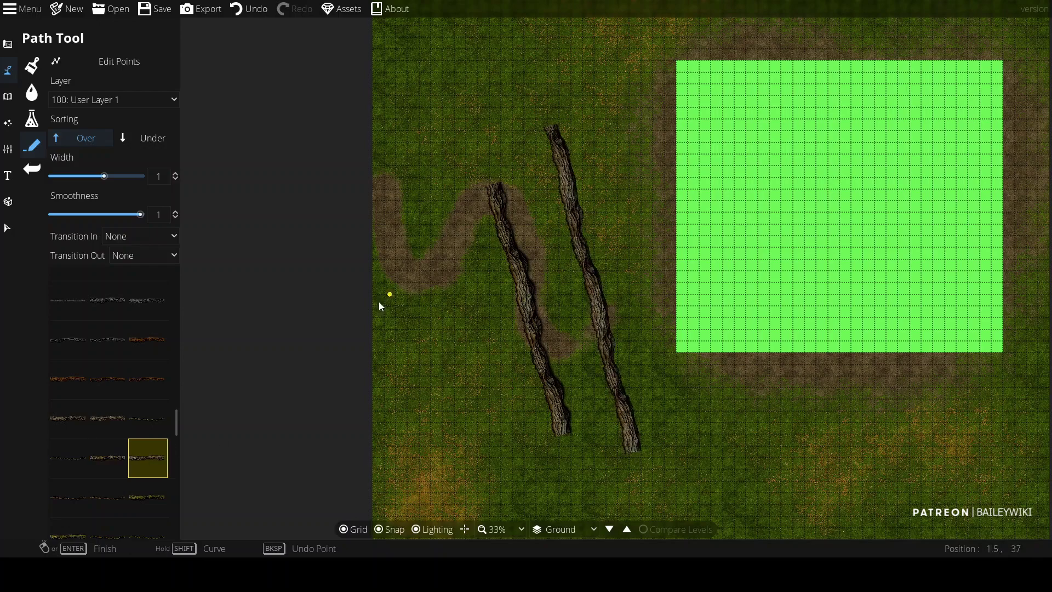
- Draw a thin cliff path west of the two wide ones, running parallel to them
left_click(62, 467)
left_click(529, 449)
left_click(465, 218)
scroll(477, 337, "up", 4)
scroll(476, 335, "up", 2)
scroll(518, 346, "down", 2)
left_click_drag(517, 371, 404, 294)
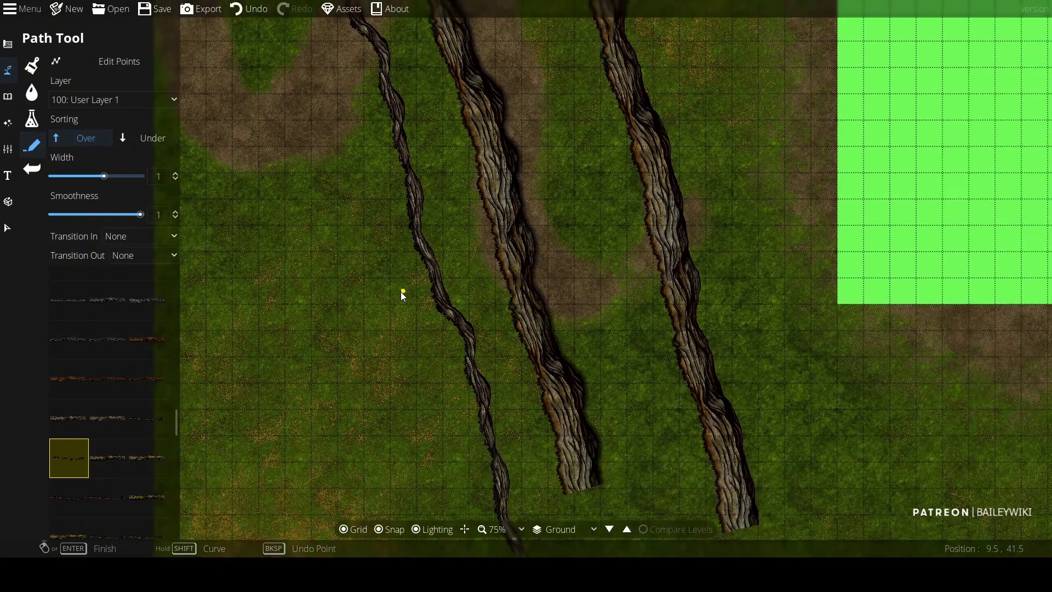
scroll(436, 239, "down", 1)
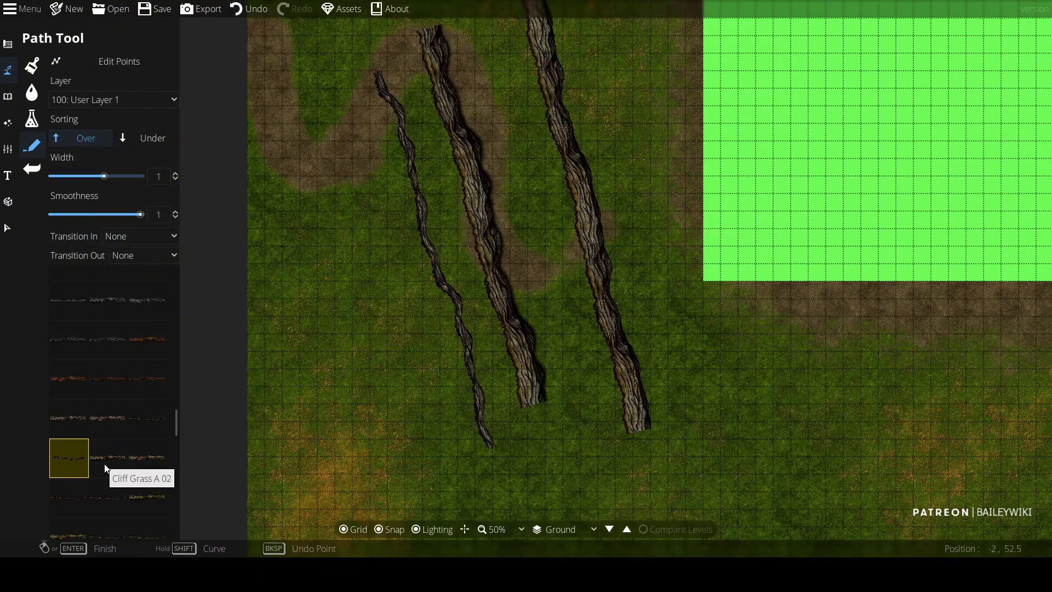
- Draw another thin diagonal cliff path farther west, using the thin texture from the Cliff Grass A 01 row
left_click(154, 422)
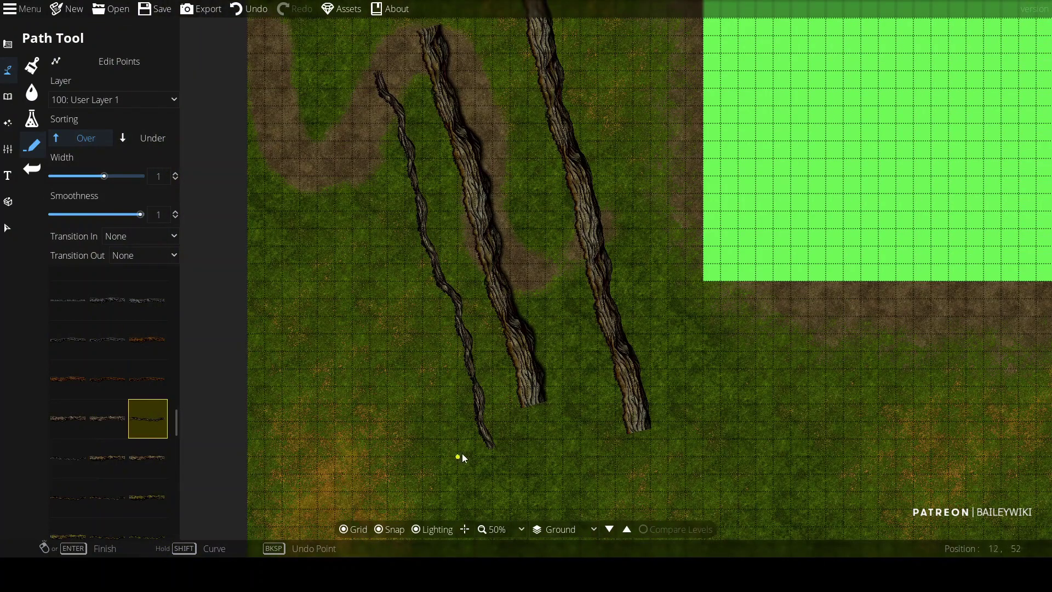
left_click(420, 472)
left_click(318, 90)
right_click(318, 90)
scroll(332, 235, "up", 2)
scroll(380, 406, "down", 2)
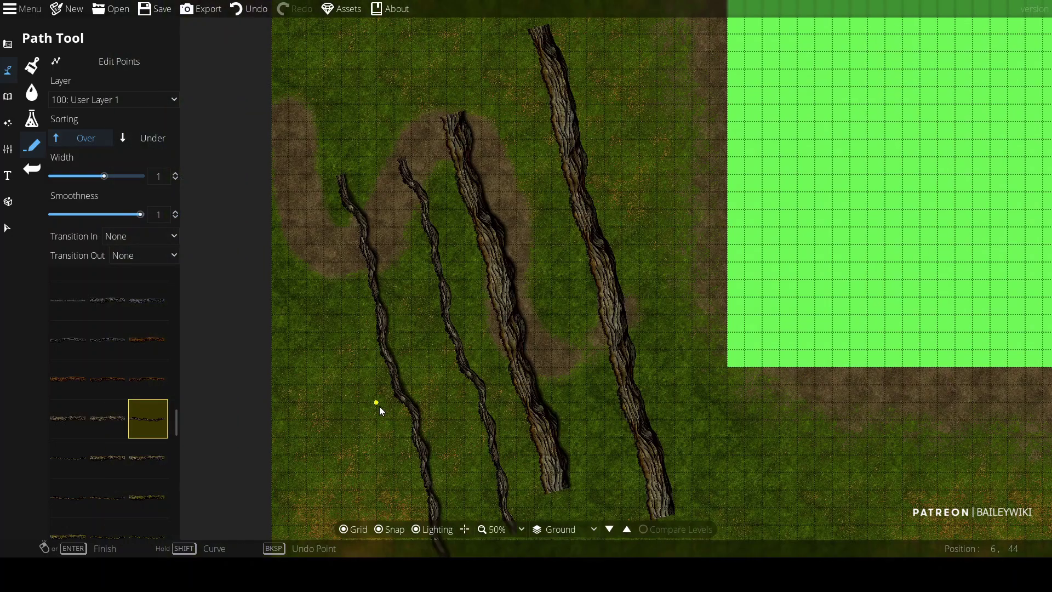
- Draw two more wide diagonal cliff paths near the map's west edge, starting with Cliff Grass A 01 NoShadow
left_click(102, 419)
left_click(414, 472)
left_click(311, 230)
right_click(310, 230)
left_click(70, 435)
left_click(349, 502)
left_click(279, 263)
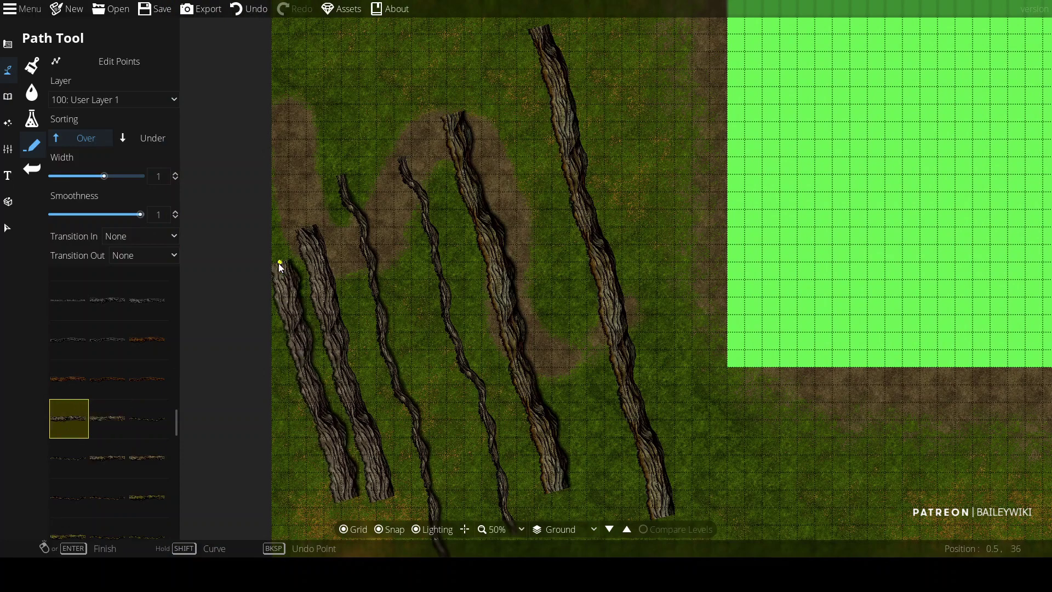
- Undo the three most recently drawn cliff paths
key("ctrl+z")
scroll(596, 432, "up", 3)
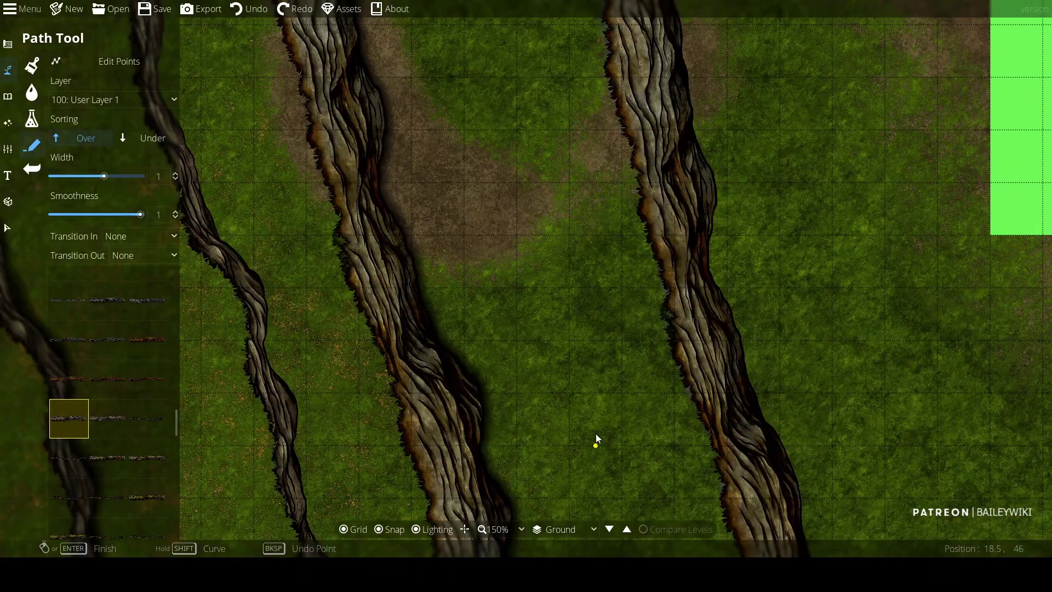
scroll(596, 433, "down", 3)
key("ctrl+z")
key("ctrl+z")
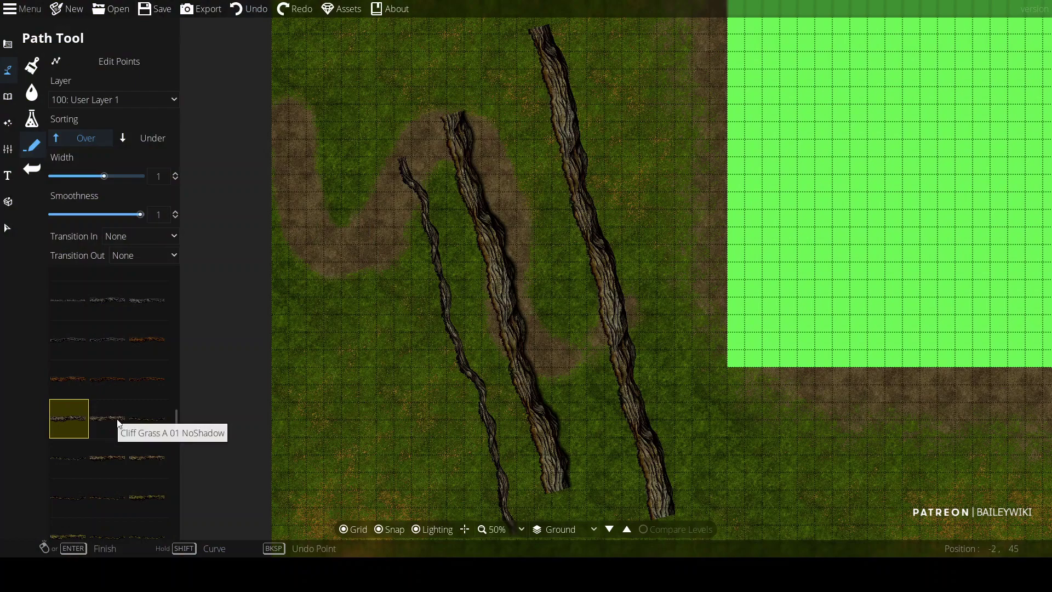
- Draw a wide greenish cliff path west of the remaining thin one
left_click(149, 507)
left_click(429, 503)
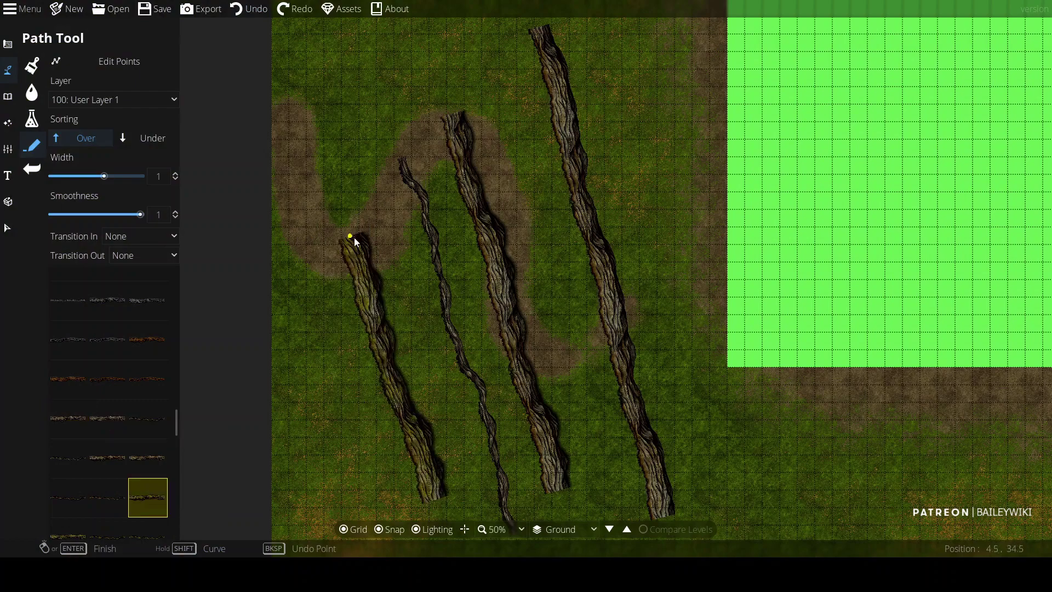
left_click(353, 235)
scroll(369, 327, "up", 3)
scroll(447, 340, "down", 4)
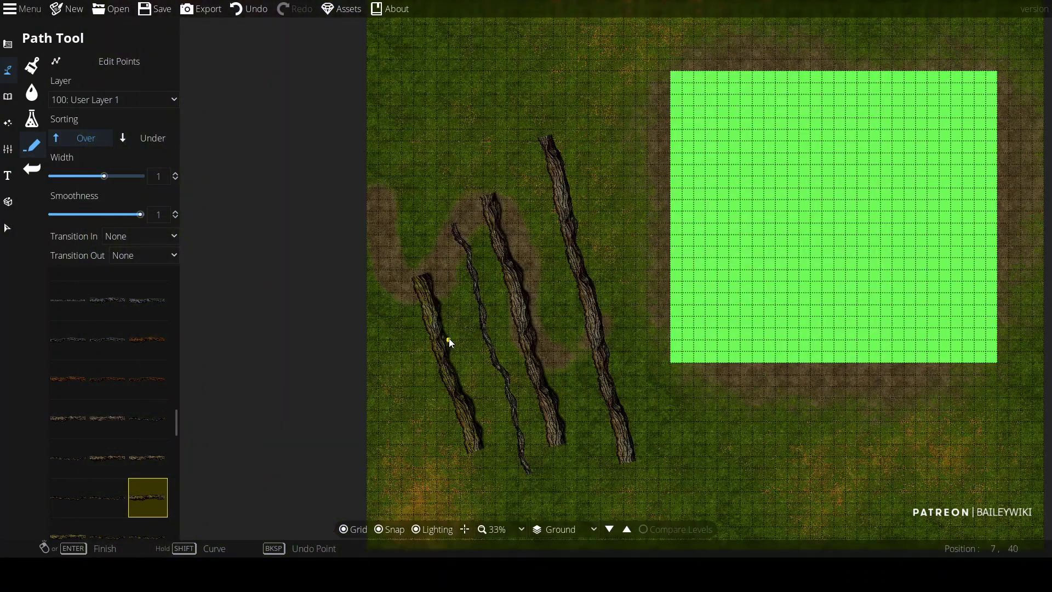
- Draw a diagonal path with the mossy rock texture from the map's west edge down toward the south
scroll(126, 449, "down", 3)
left_click(110, 478)
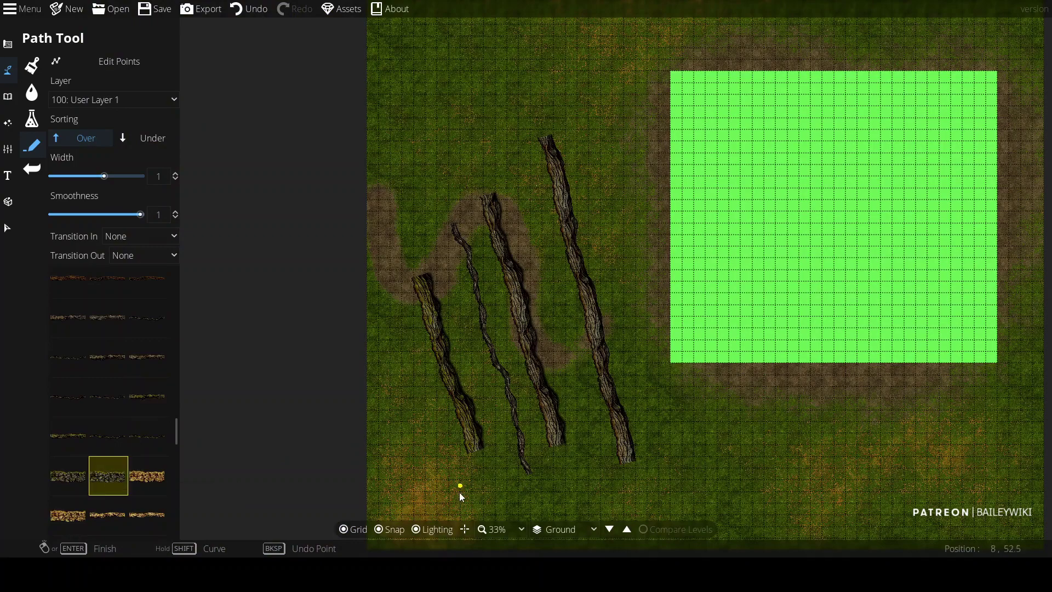
left_click(459, 495)
left_click(367, 221)
scroll(512, 294, "up", 3)
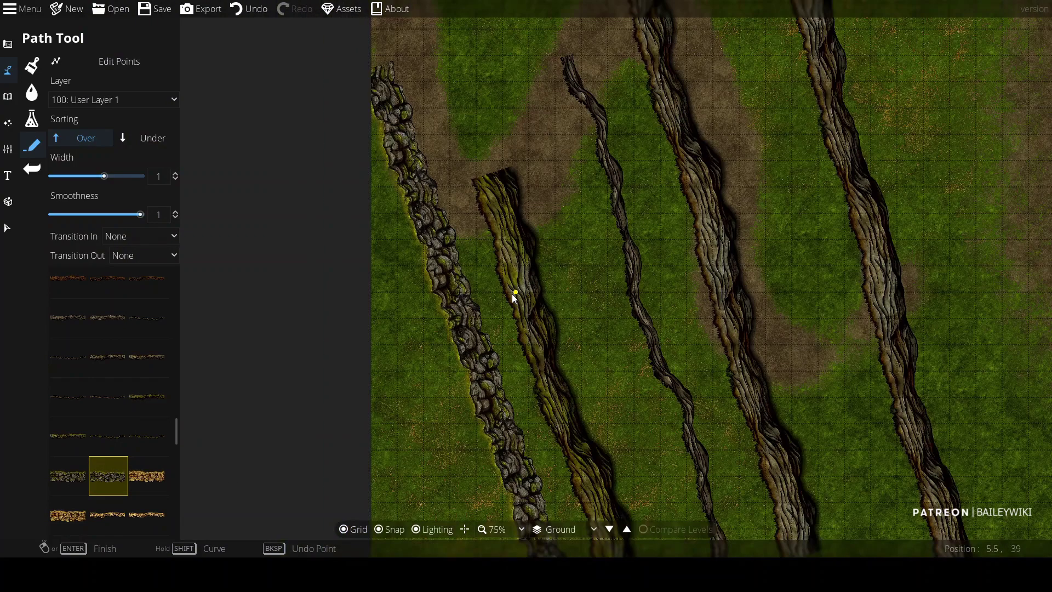
- Undo all the remaining test cliff and rock paths
key("ctrl+z")
key("ctrl+z")
key("ctrl+z")
key("ctrl+z")
key("ctrl+z")
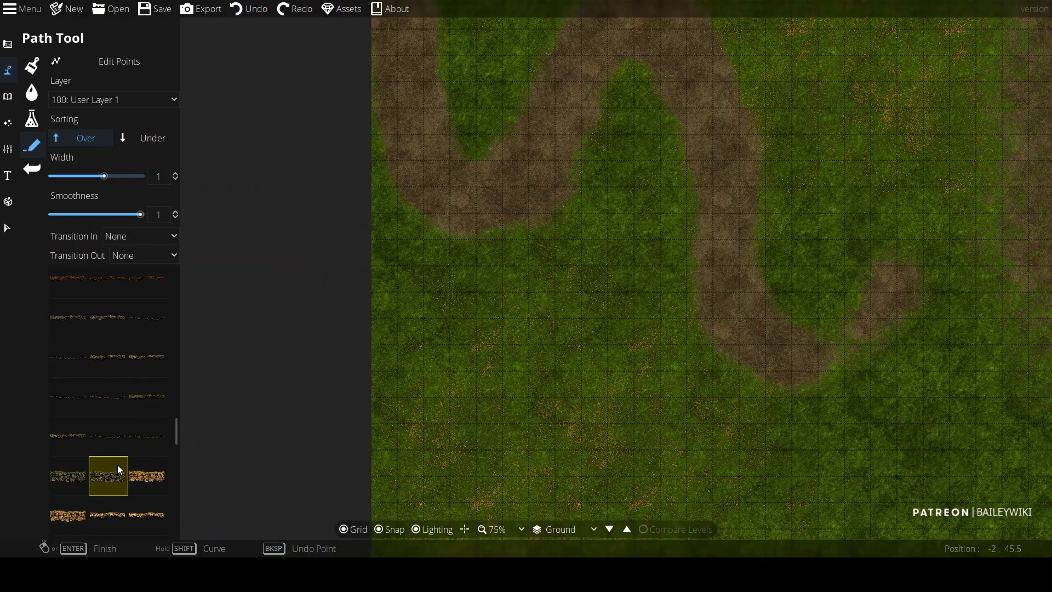
- Select the first mossy rock path texture and set the path width to 2.46
left_click(68, 474)
scroll(687, 306, "down", 4)
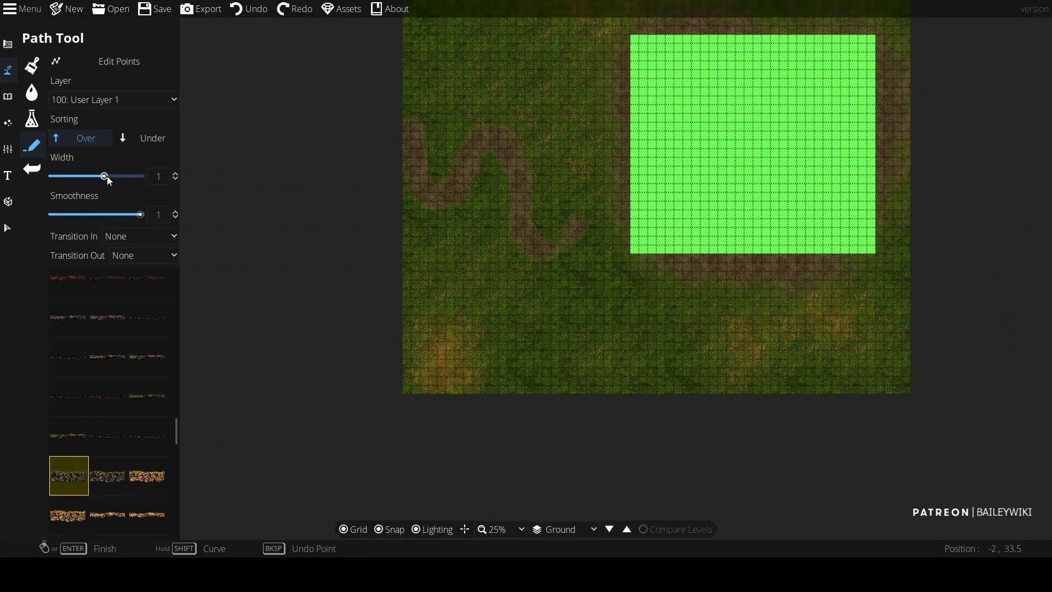
left_click_drag(104, 176, 125, 176)
left_click(909, 336)
right_click(758, 333)
key("ctrl+z")
- Draw a curved rock path from the map's east edge, north of the green rectangle, and down its west side
left_click_drag(807, 150, 803, 408)
left_click(907, 235)
left_click(799, 226)
left_click(626, 228)
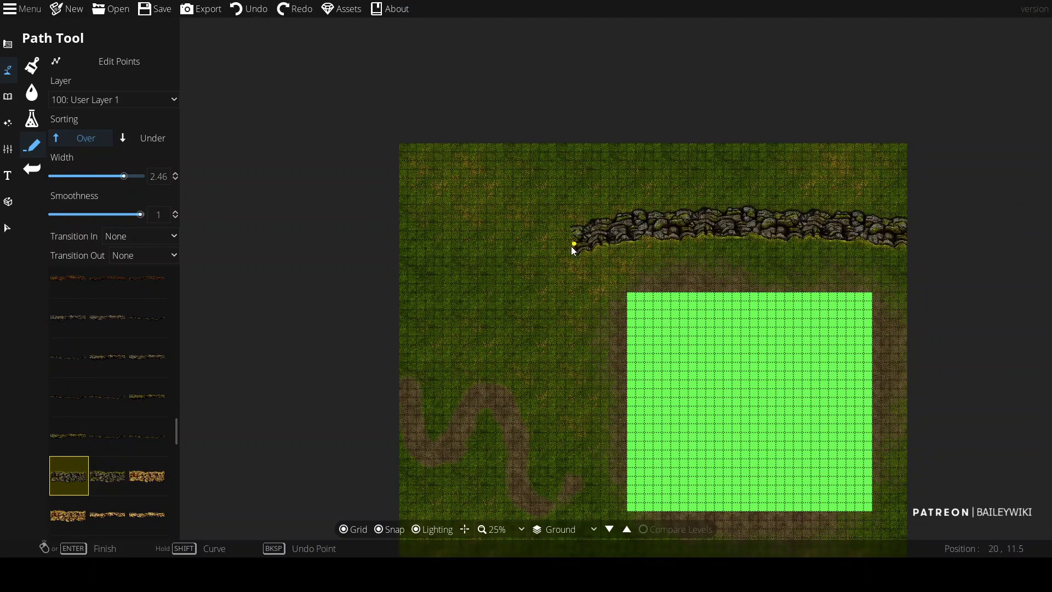
left_click(564, 258)
left_click(550, 308)
left_click(564, 389)
left_click_drag(553, 432, 574, 141)
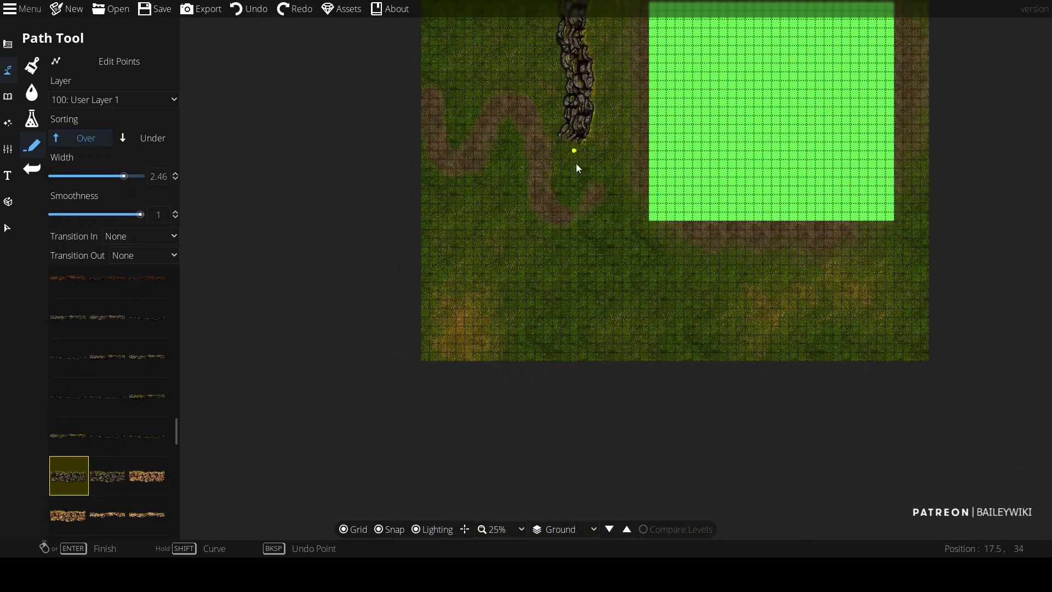
right_click(577, 174)
- Undo the curved rock path around the green rectangle
scroll(595, 184, "up", 2)
scroll(595, 184, "down", 2)
key("ctrl+z")
- Set the path's Transition Out to Shrink with no Transition In, and set the path width to 1.83
left_click(142, 240)
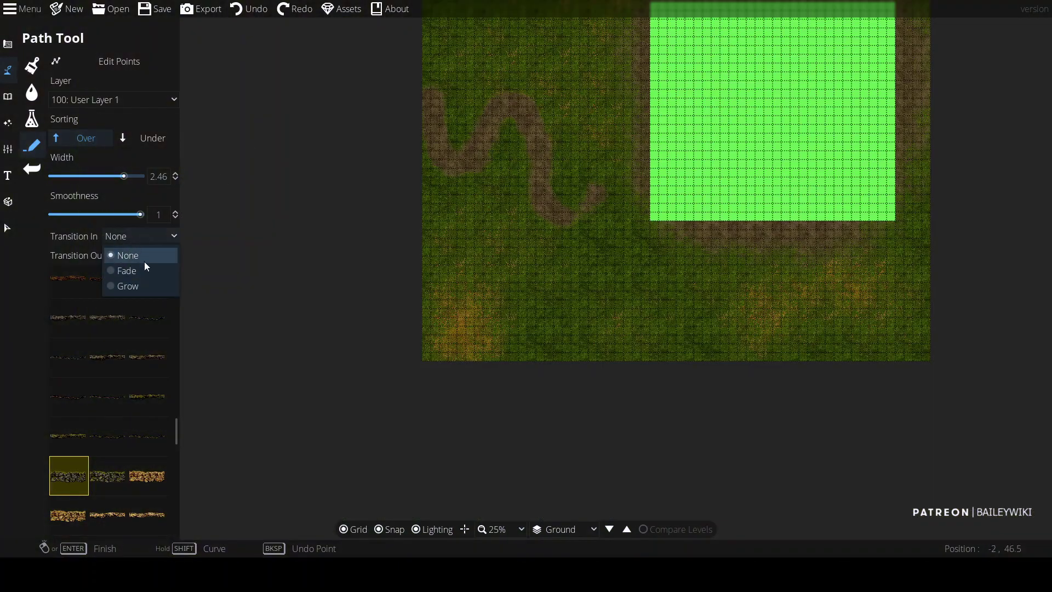
left_click(145, 255)
left_click(149, 254)
left_click(147, 305)
left_click_drag(597, 105, 461, 310)
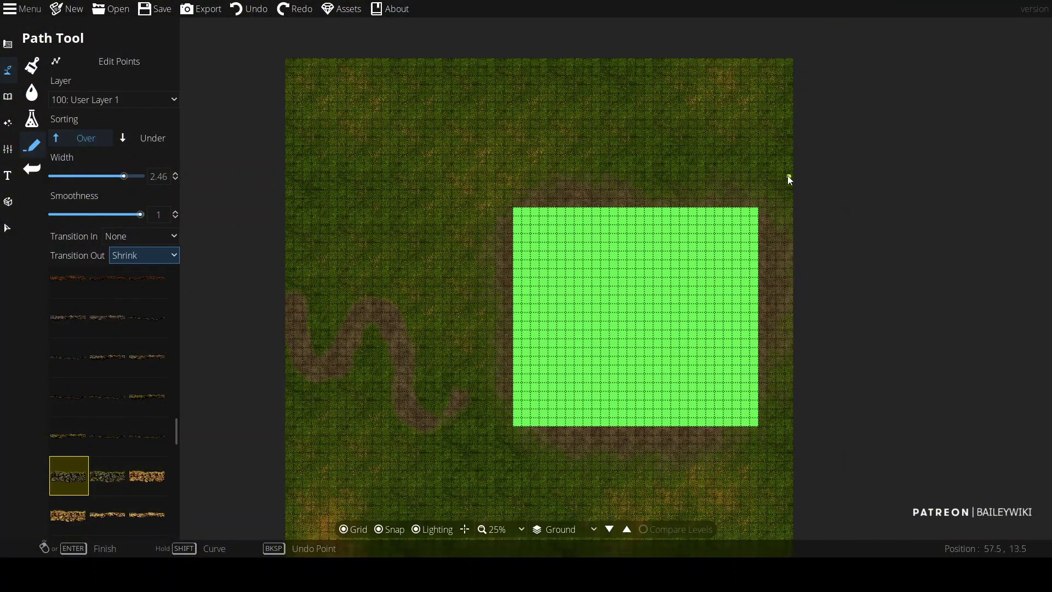
left_click_drag(127, 175, 120, 176)
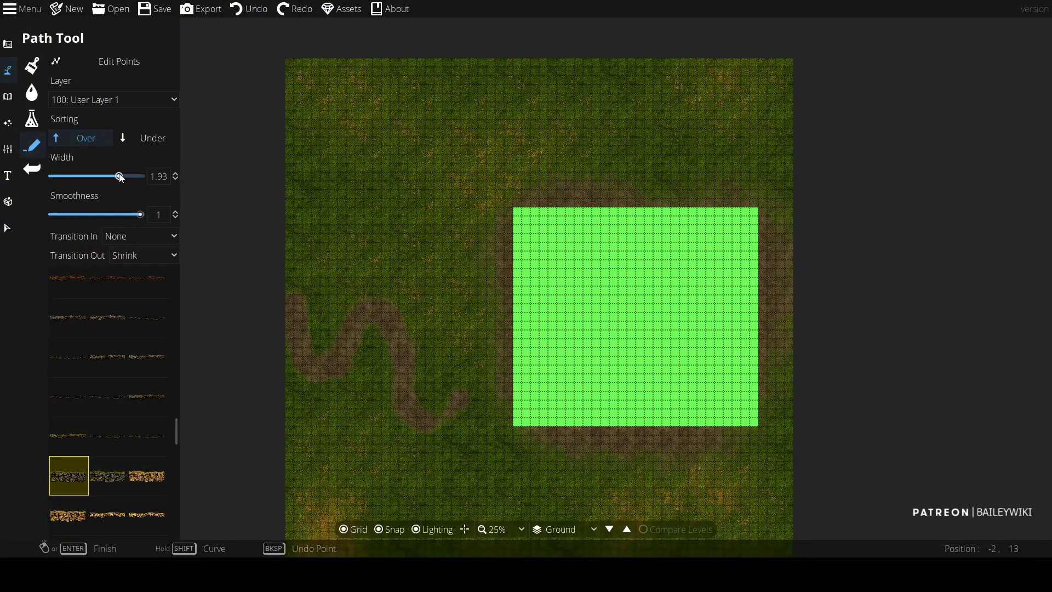
- Draw a curved rocky cliff path from the east edge, north of the green rectangle, down its west side to just above the dirt trail's end
left_click(797, 145)
mouse_move(604, 114)
left_mouse_down()
mouse_move(546, 111)
mouse_move(504, 136)
left_mouse_up()
left_click(459, 172)
left_click(452, 205)
left_click(466, 248)
left_click(472, 282)
left_click(451, 333)
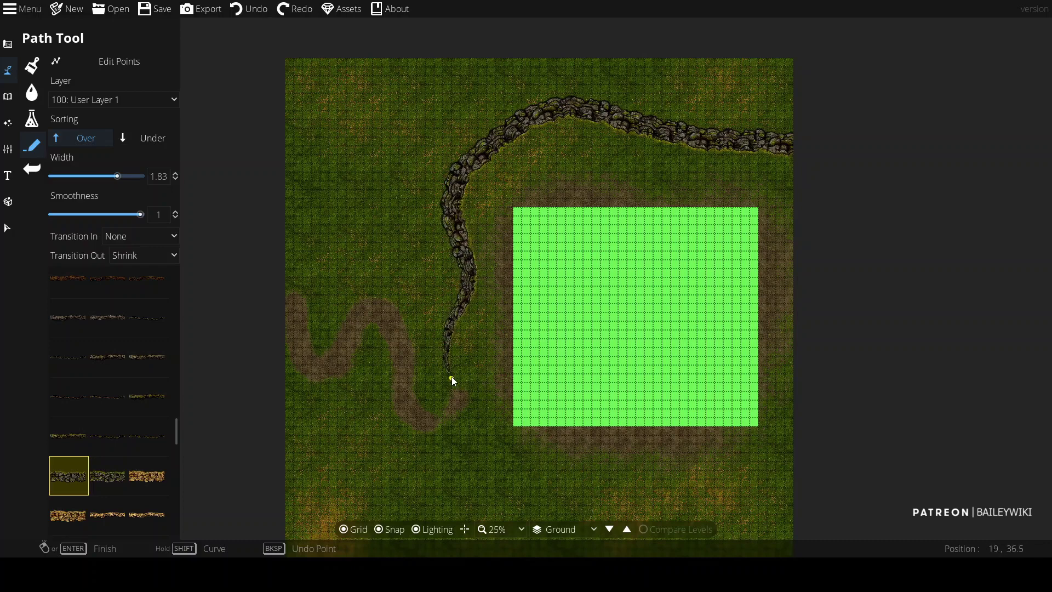
right_click(452, 378)
- With Transition In Grow and Transition Out None, draw a cliff path from below the dirt trail's end, south of the rectangle, to the east edge
left_click_drag(491, 414, 499, 253)
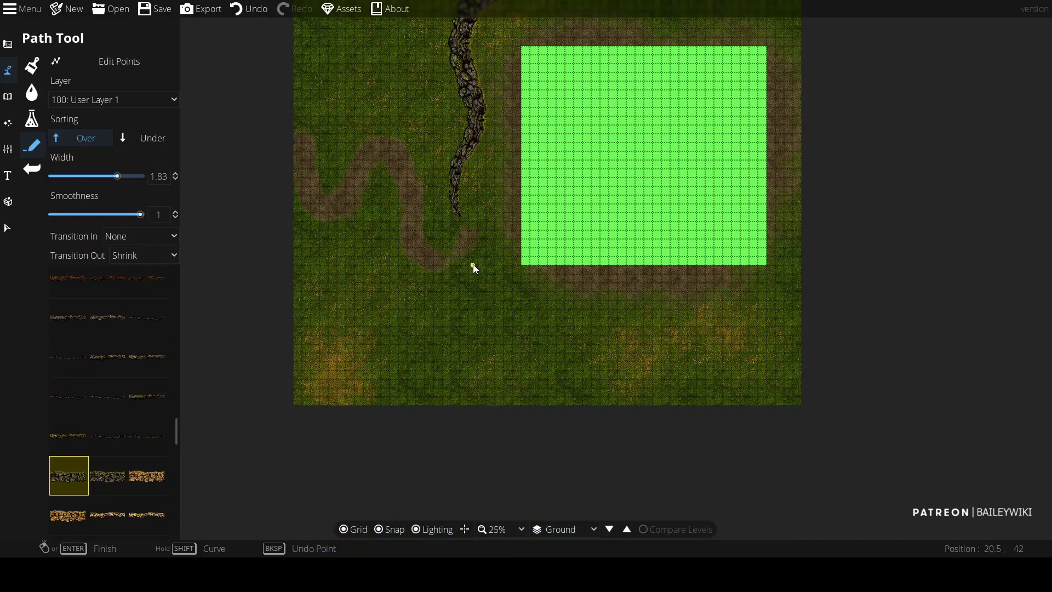
left_click(153, 237)
left_click(149, 286)
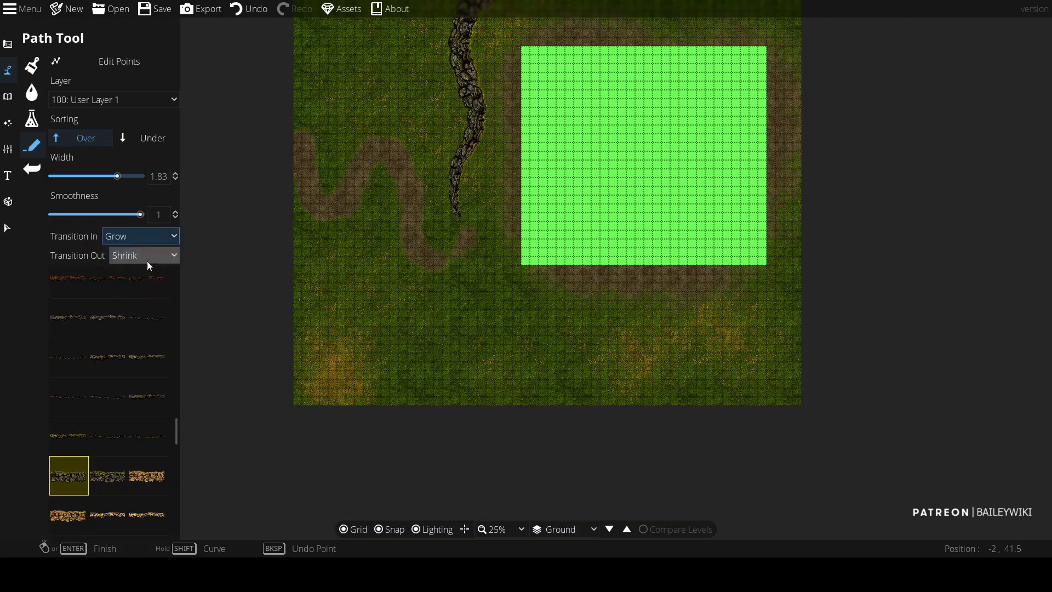
left_click(454, 270)
left_click(440, 323)
left_click(449, 362)
left_click(508, 385)
key("BackSpace")
left_click(465, 329)
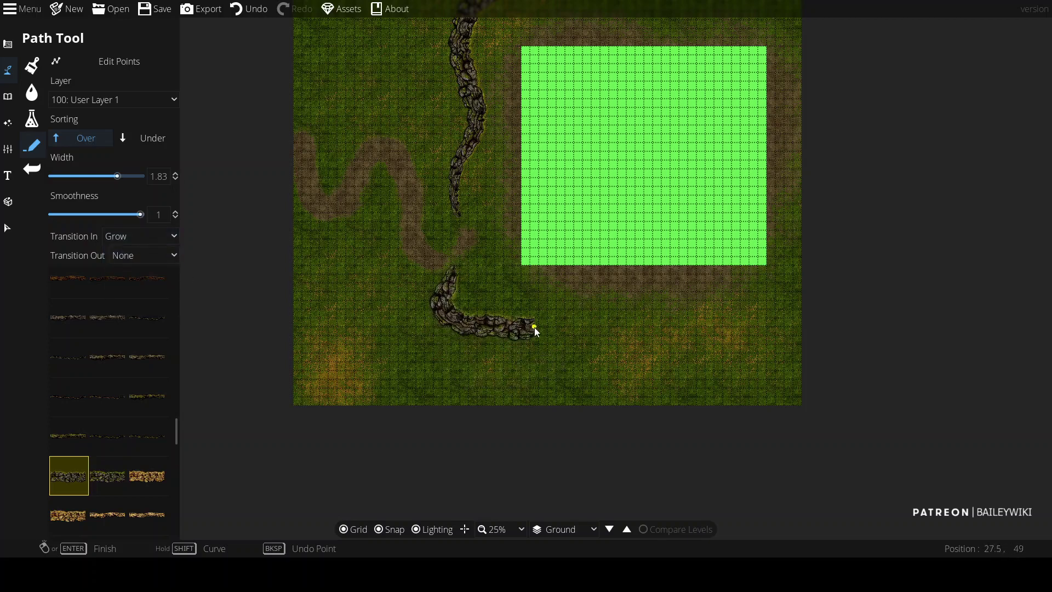
left_click_drag(622, 325, 763, 342)
left_click(799, 325)
left_click_drag(810, 267, 719, 385)
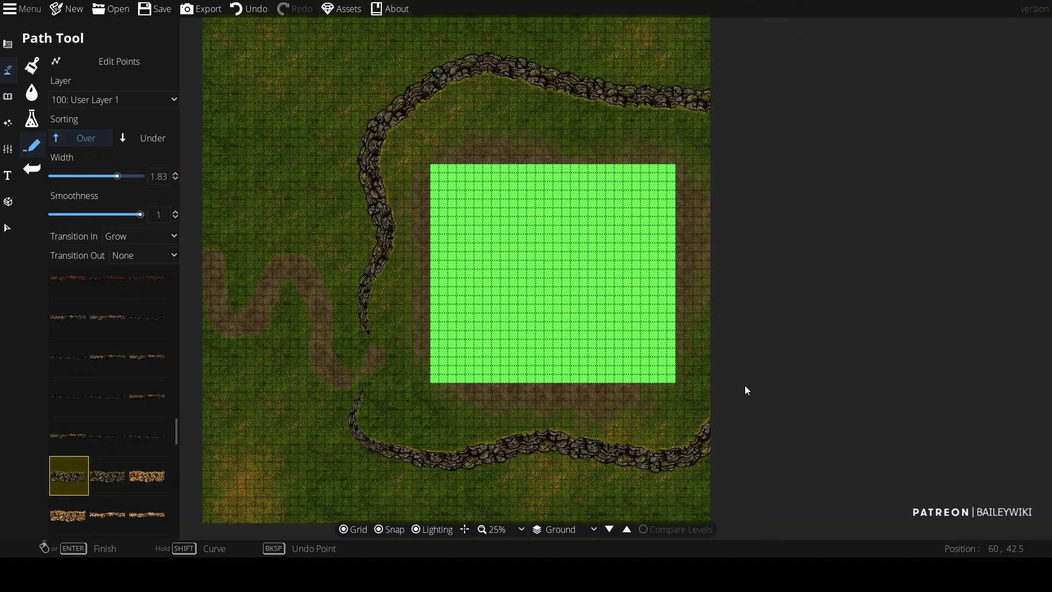
- Turn off snapping and draw a second cliff path from below the dirt trail's upper bend, around the southwest, and along the map's south edge
scroll(740, 308, "up", 2)
left_click_drag(744, 133, 827, 557)
left_click_drag(356, 375, 751, 290)
scroll(692, 295, "down", 2)
left_click_drag(713, 430, 719, 296)
left_click_drag(461, 400, 500, 294)
scroll(500, 294, "up", 2)
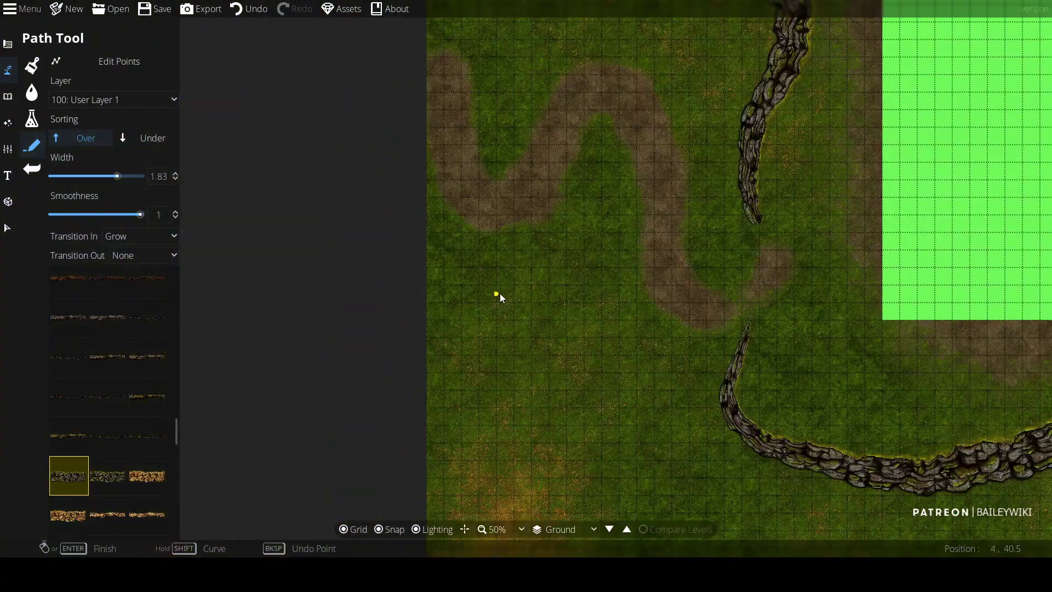
left_click(601, 126)
left_click(612, 225)
left_click(548, 397)
left_click_drag(548, 397, 527, 207)
left_click(583, 351)
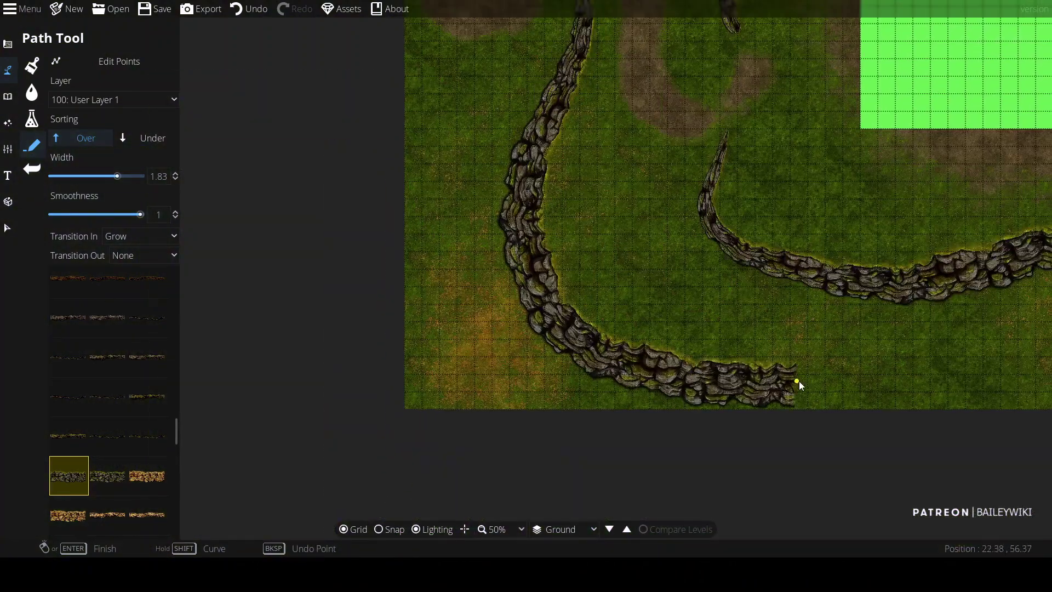
mouse_move(811, 379)
left_mouse_down()
mouse_move(969, 380)
mouse_move(499, 334)
mouse_move(848, 291)
left_mouse_up()
key("d")
scroll(847, 291, "down", 2)
- With Transition In None and Transition Out Shrink, draw a second northern cliff path along the north edge, curving down to the dirt trail's upper bend
left_click(143, 256)
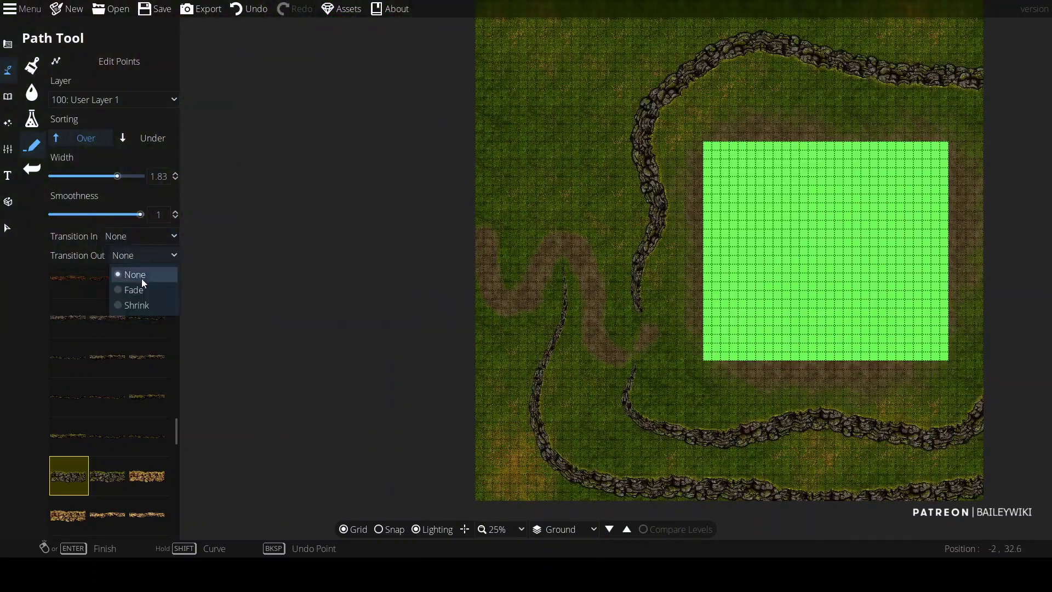
left_click(137, 305)
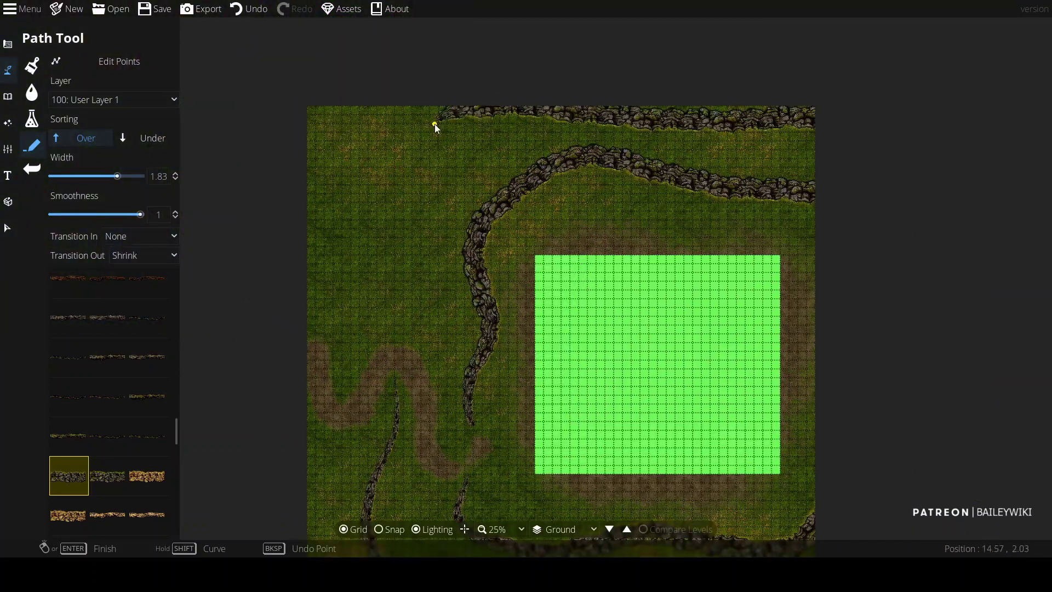
mouse_move(429, 136)
left_mouse_down()
mouse_move(398, 174)
mouse_move(379, 236)
mouse_move(392, 341)
left_mouse_up()
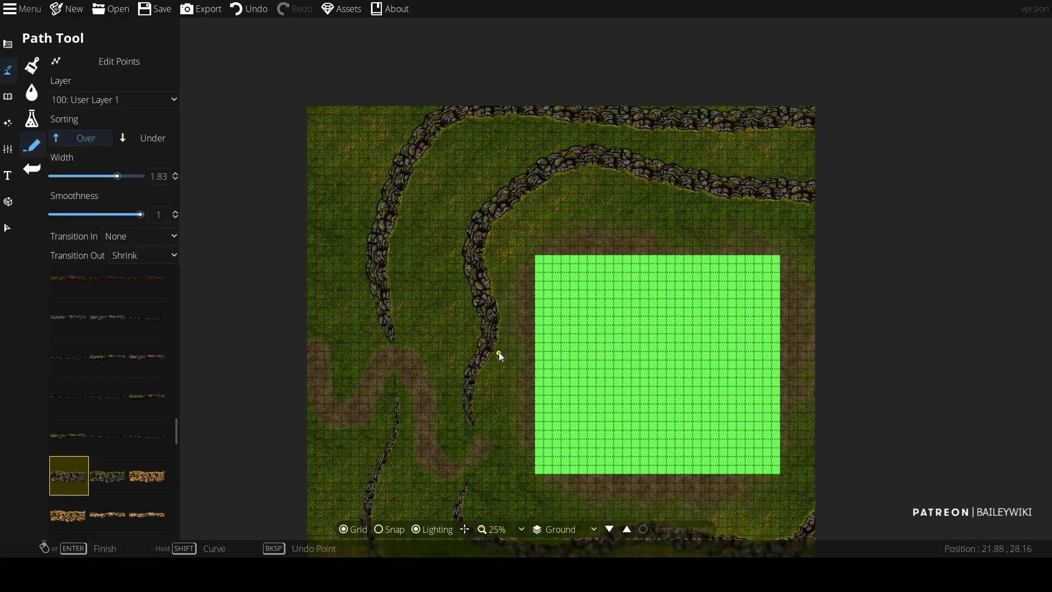
- Draw a third cliff path from the north edge near the northwest corner down the west edge to the dirt trail's first dip
scroll(554, 287, "up", 1)
scroll(510, 231, "down", 2)
scroll(540, 223, "up", 2)
left_click_drag(455, 266, 460, 306)
scroll(463, 239, "down", 1)
scroll(523, 269, "down", 2)
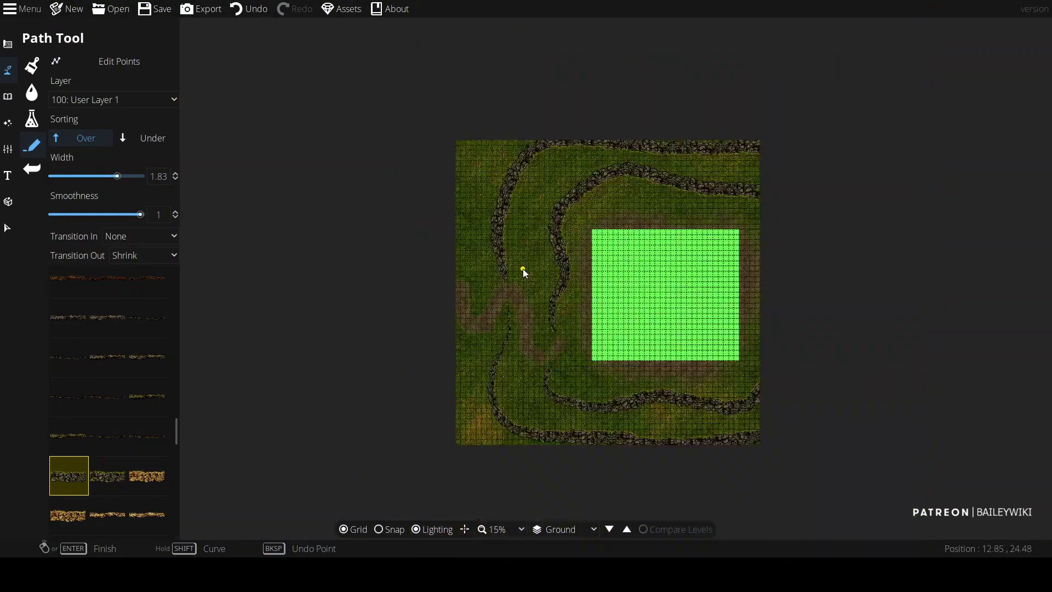
scroll(588, 410, "up", 3)
mouse_move(496, 126)
left_mouse_down()
mouse_move(438, 285)
mouse_move(492, 467)
mouse_move(487, 516)
left_mouse_up()
- With Transition In Grow and Transition Out None, draw the westernmost cliff path from below the dirt trail's first dip to the south edge
left_click_drag(487, 516, 494, 249)
left_click_drag(486, 305, 465, 348)
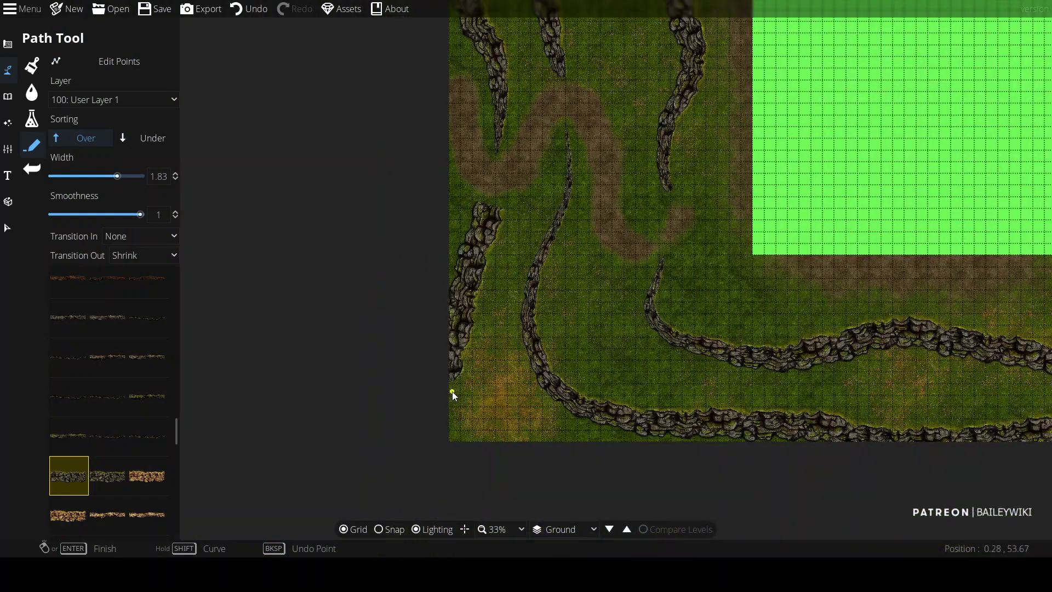
key("ctrl+z")
left_click(142, 236)
left_click(134, 286)
left_click(144, 256)
left_click(135, 275)
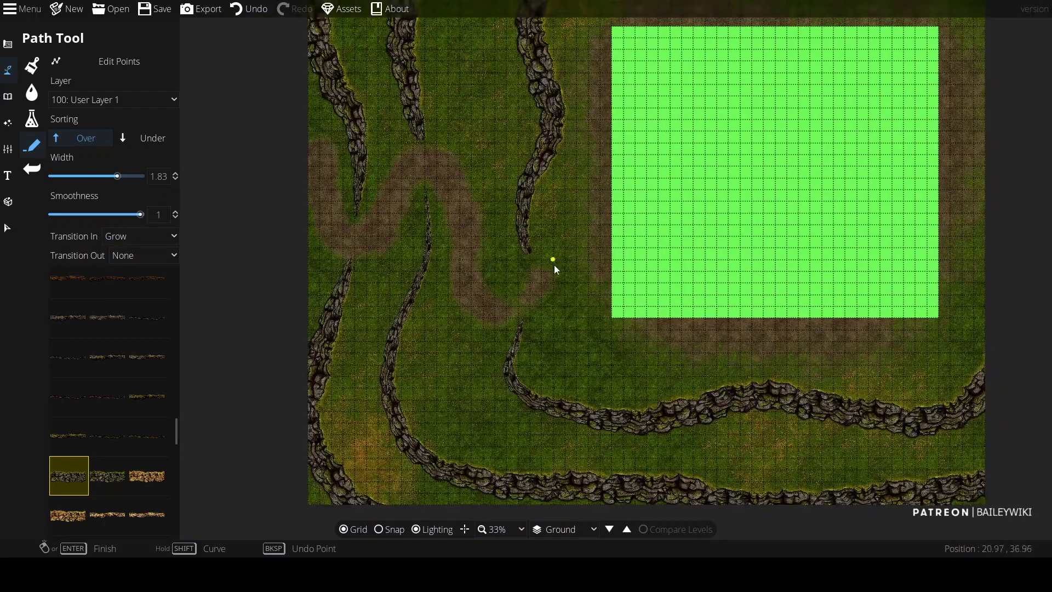
- Select a dark shadow path texture and set Transition Out to Shrink, keeping Transition In at Grow
left_click_drag(554, 265, 491, 524)
scroll(565, 216, "up", 2)
scroll(565, 216, "down", 2)
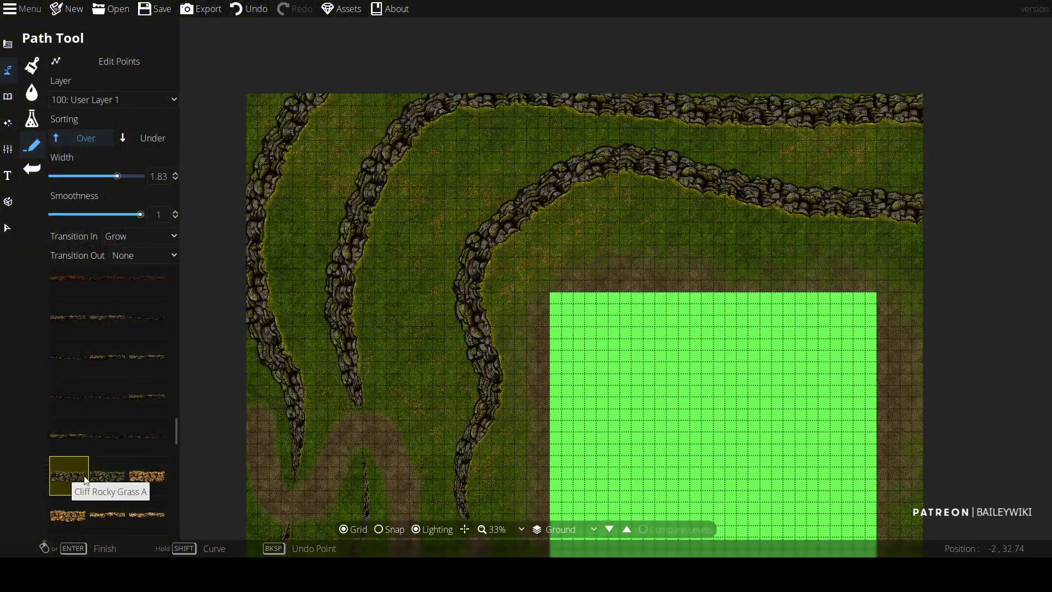
scroll(121, 410, "up", 3)
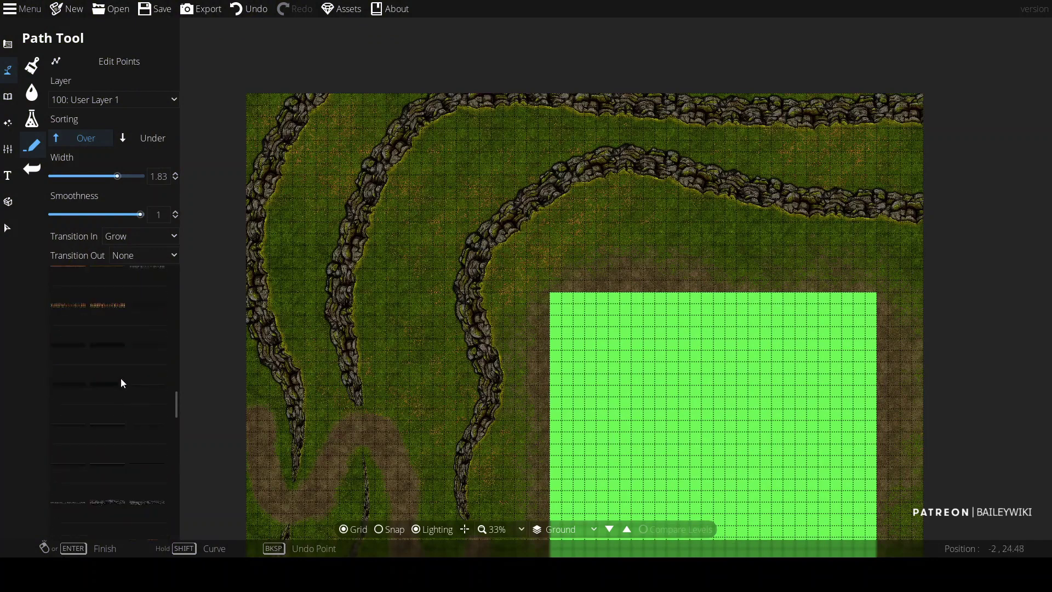
left_click(110, 344)
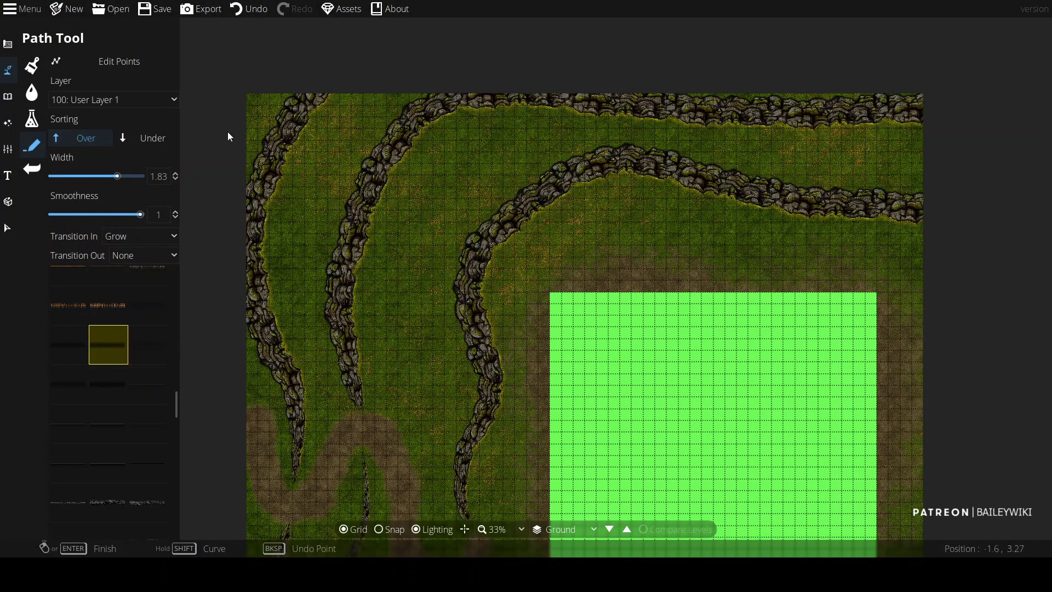
left_click(145, 256)
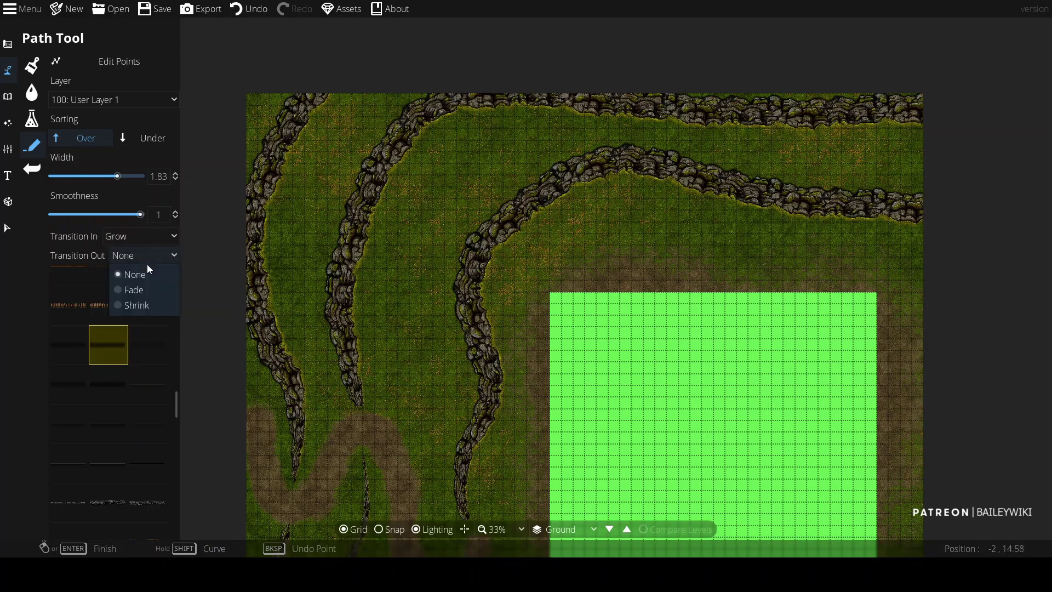
left_click(147, 305)
- Draw a shadow path along the outer edge of the inner northern cliff, from the map's east edge to the cliff's tip by the dirt trail
left_click(858, 194)
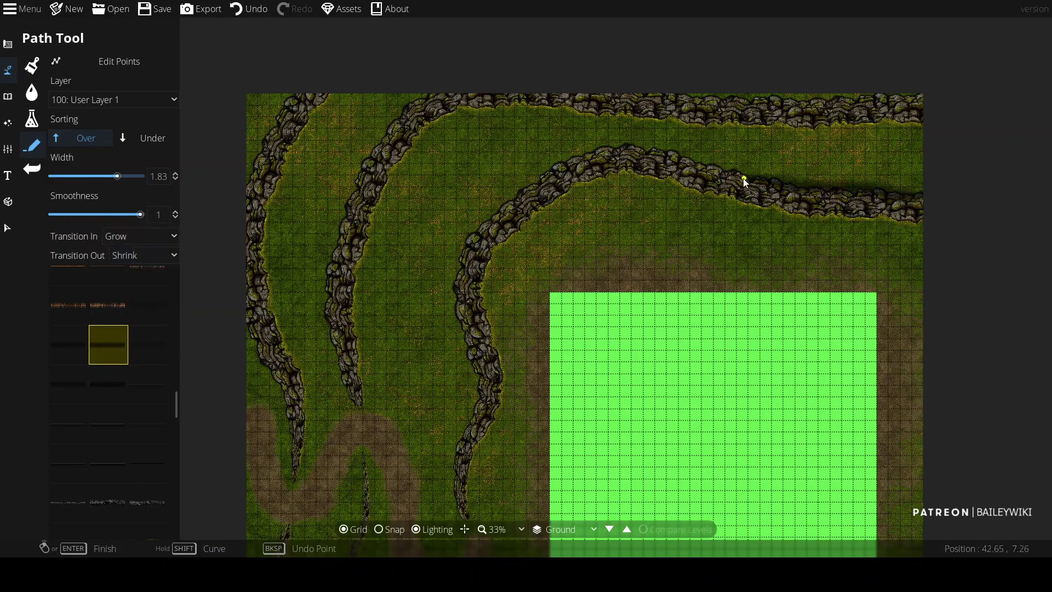
left_click(601, 144)
left_click(520, 193)
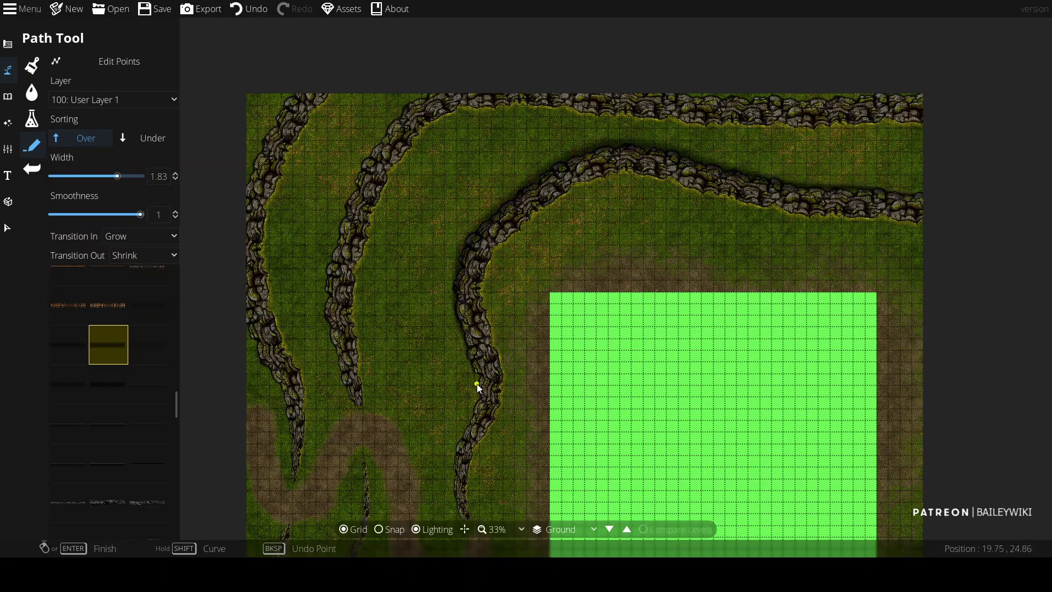
left_click_drag(460, 438, 512, 193)
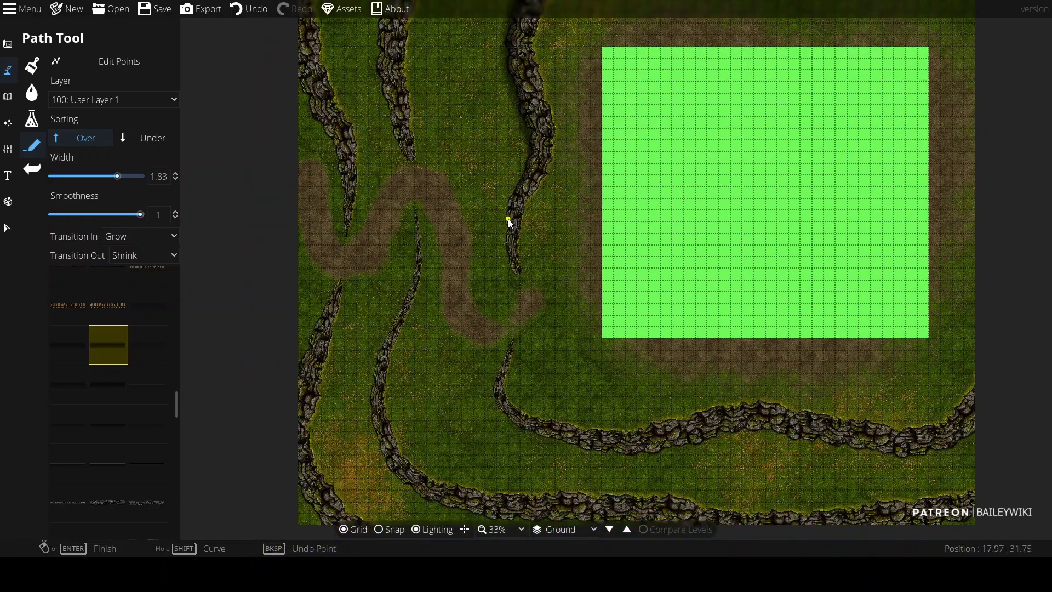
right_click(517, 271)
- Draw a shadow path along the outer edge of the second northern cliff and end it at the tip above the dirt trail's upper bend
left_click_drag(579, 22, 589, 227)
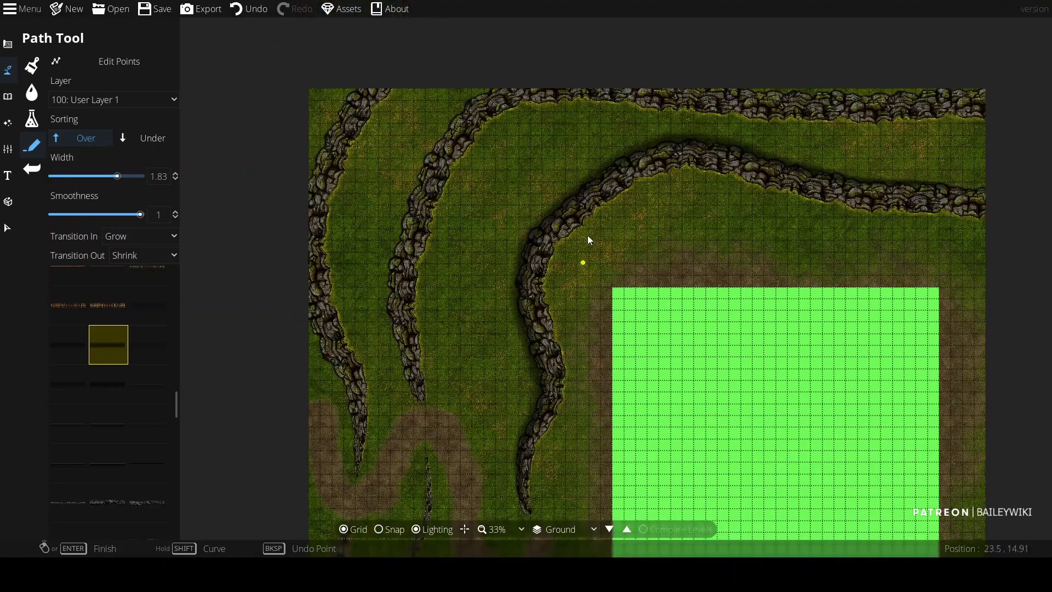
scroll(597, 221, "up", 2)
scroll(632, 225, "down", 1)
left_click_drag(659, 260, 409, 337)
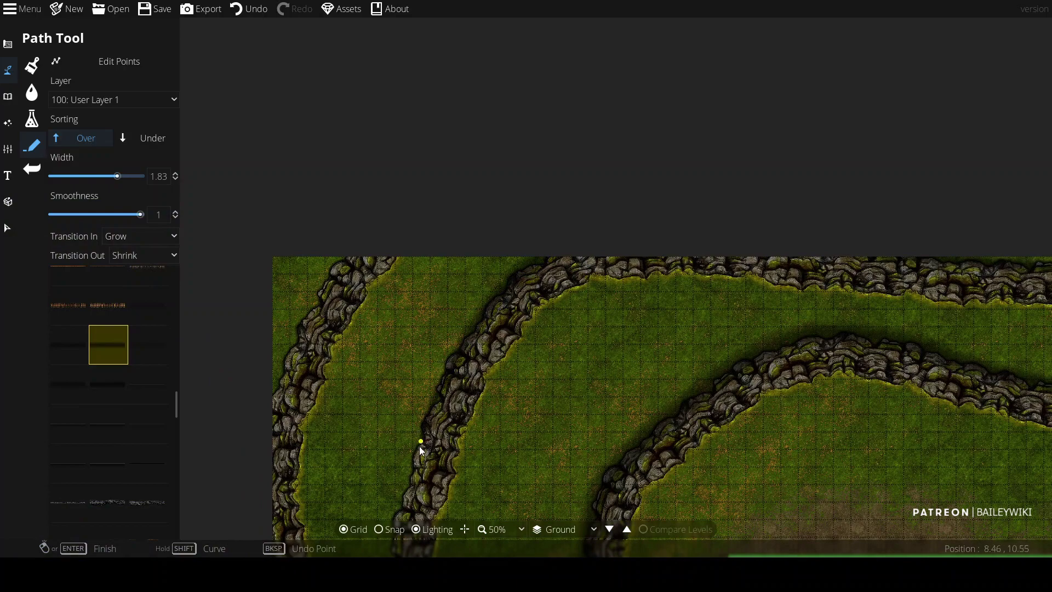
left_click_drag(419, 446, 476, 136)
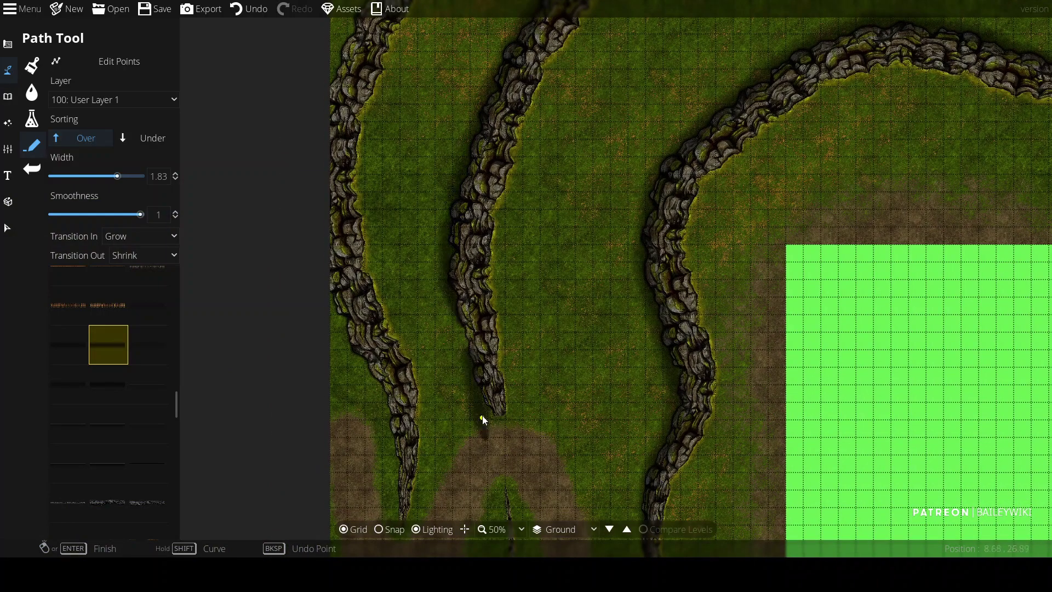
key("ctrl+z")
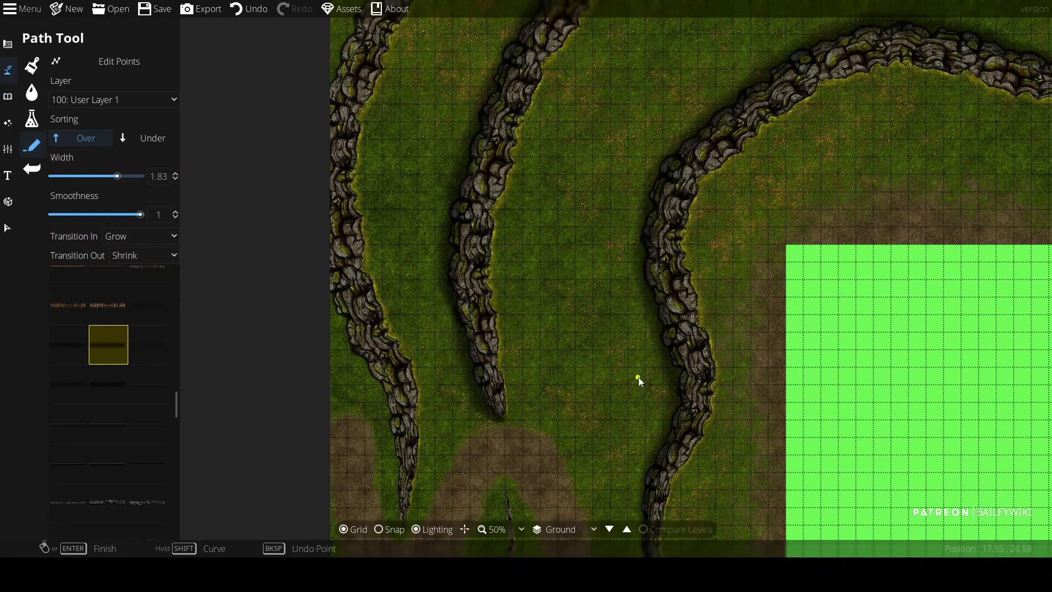
right_click(504, 422)
- Draw a shadow path along the outer edge of the second southern cliff, from its tip below the trail's upper bend to the map's south edge
scroll(639, 376, "down", 1)
left_click_drag(640, 379, 682, 98)
scroll(643, 242, "up", 2)
left_click(524, 85)
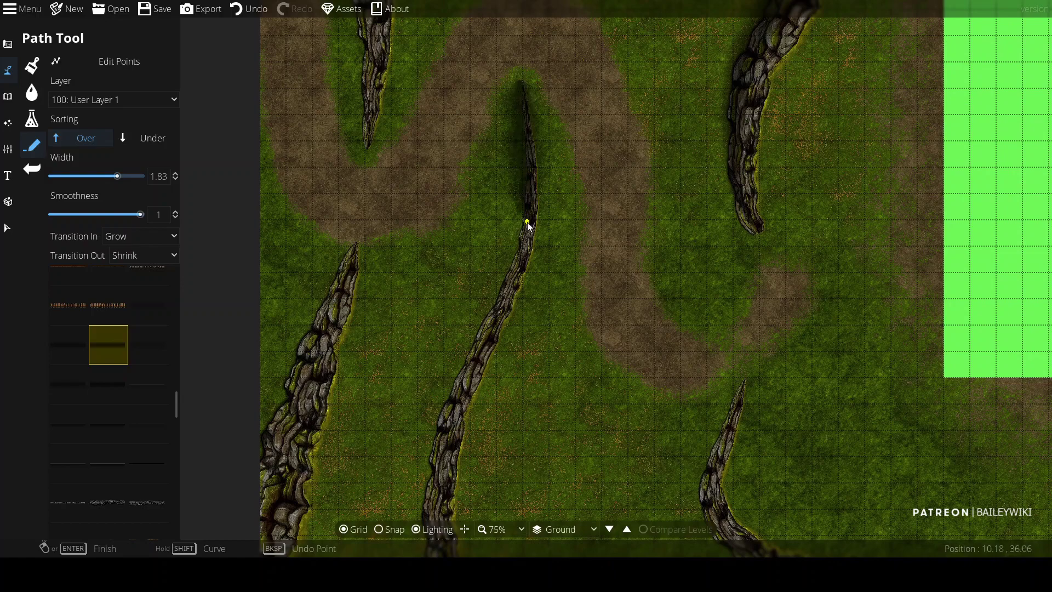
left_click_drag(432, 448, 493, 63)
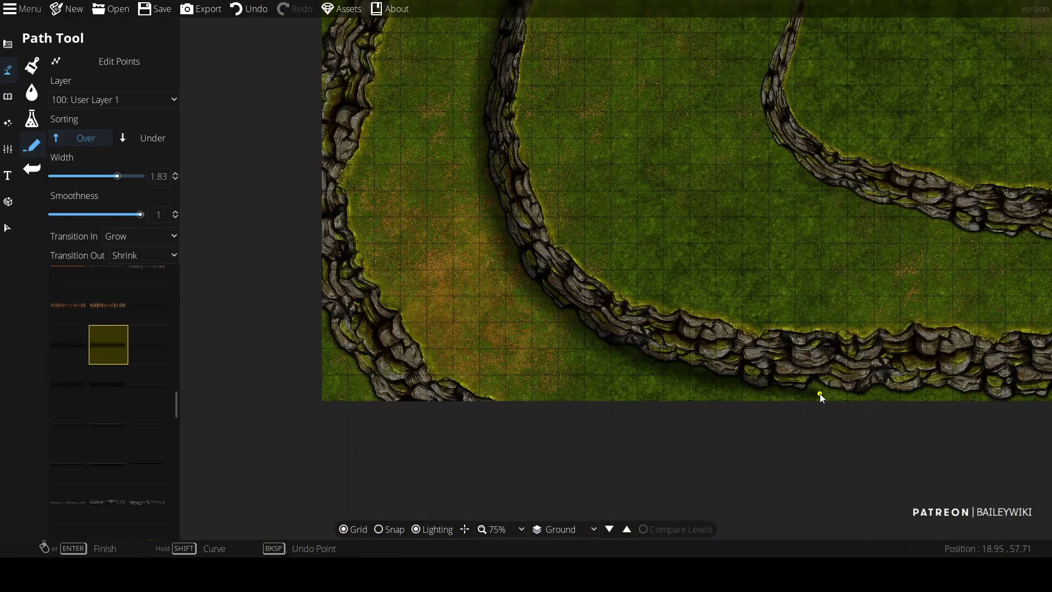
left_click_drag(941, 354, 524, 231)
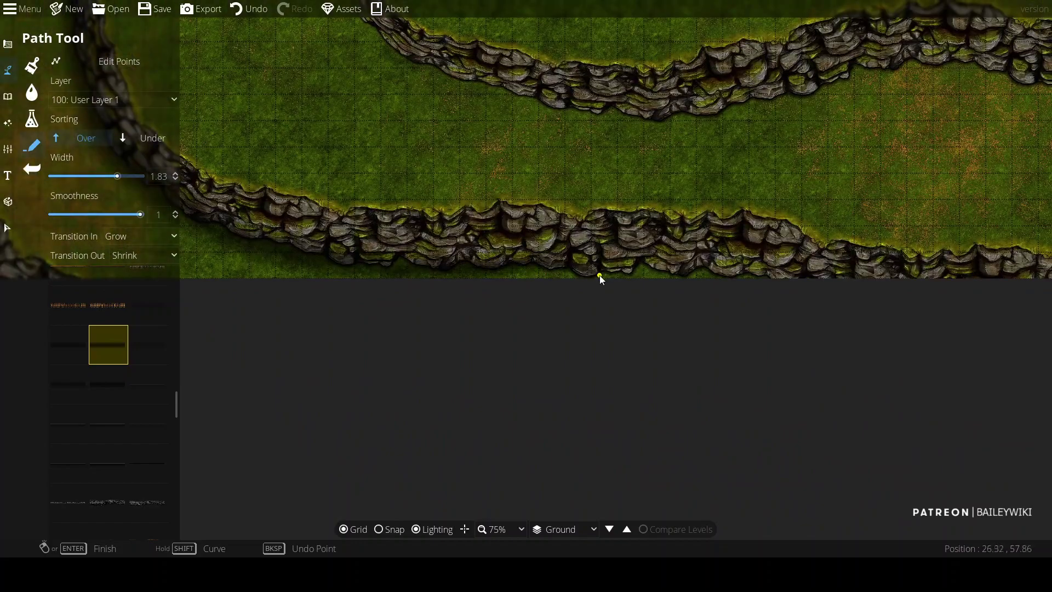
left_click(769, 278)
right_click(878, 281)
- Draw a shadow path along the outer edge of the inner southern cliff, from its tip below the dirt trail's end to the east edge
mouse_move(584, 265)
left_mouse_down()
mouse_move(563, 251)
mouse_move(706, 457)
left_mouse_up()
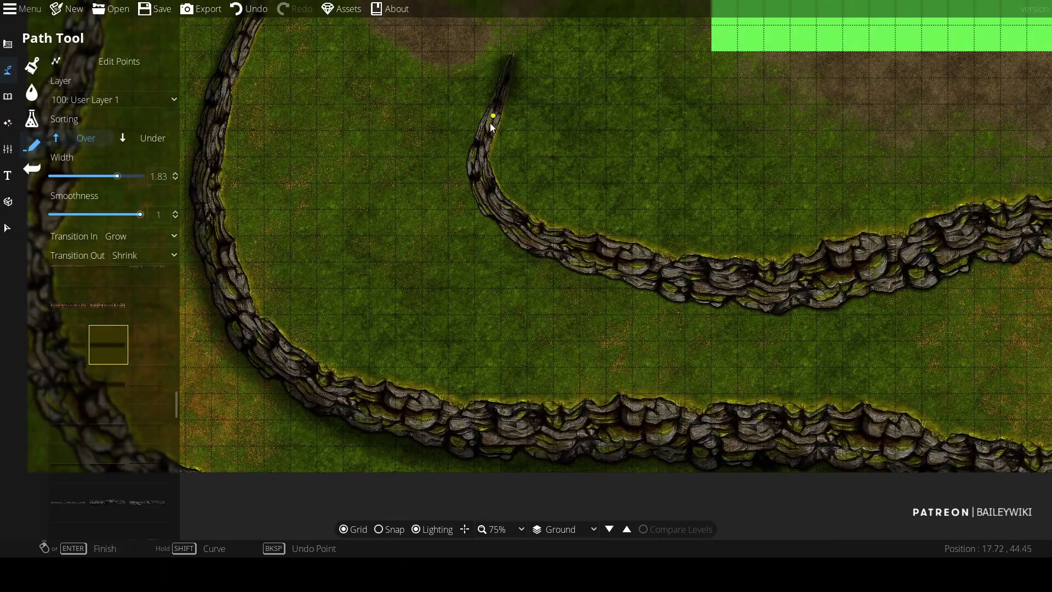
left_click(942, 279)
left_click_drag(1031, 247, 715, 214)
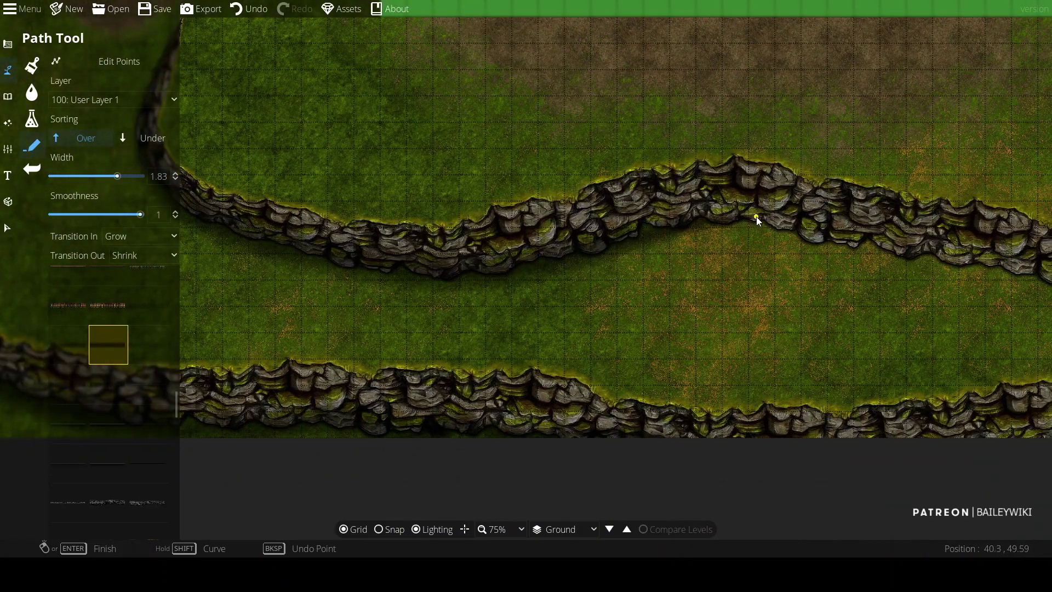
left_click(761, 216)
left_click(892, 255)
left_click_drag(1030, 271, 748, 196)
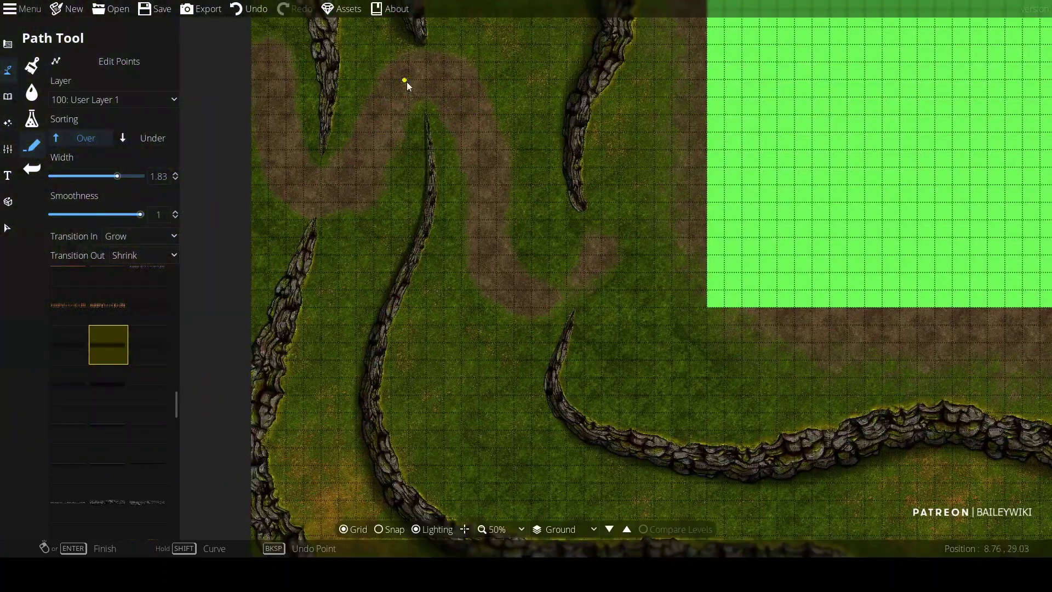
- Draw a shadow path along the outer edge of the westernmost northern cliff, from its tip at the dirt trail up the map's west edge
key("w")
key("a")
left_click(518, 408)
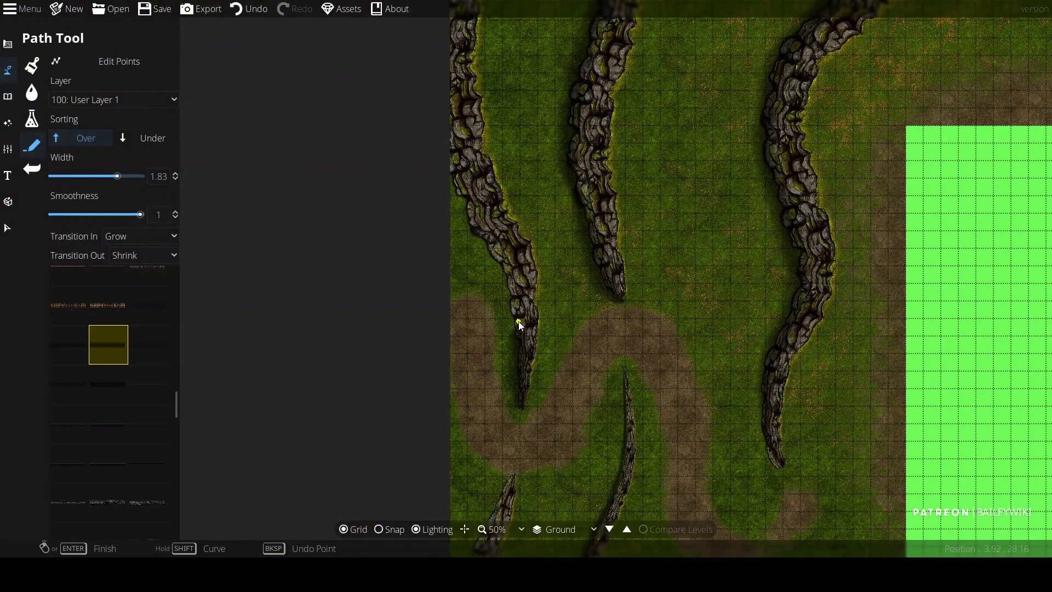
left_click(518, 322)
left_click(495, 255)
left_click(426, 39)
key("w")
left_click(455, 364)
left_click(518, 270)
right_click(518, 270)
- Draw a shadow path along the outer edge of the westernmost southern cliff, from its tip below the dirt trail toward the south edge
key("s")
key("a")
left_click(590, 114)
left_click(552, 189)
left_click(509, 280)
left_click(548, 461)
right_click(548, 461)
key("d")
key("w")
scroll(525, 116, "down", 1)
scroll(518, 233, "up", 1)
scroll(441, 112, "down", 1)
left_click_drag(518, 232, 623, 113)
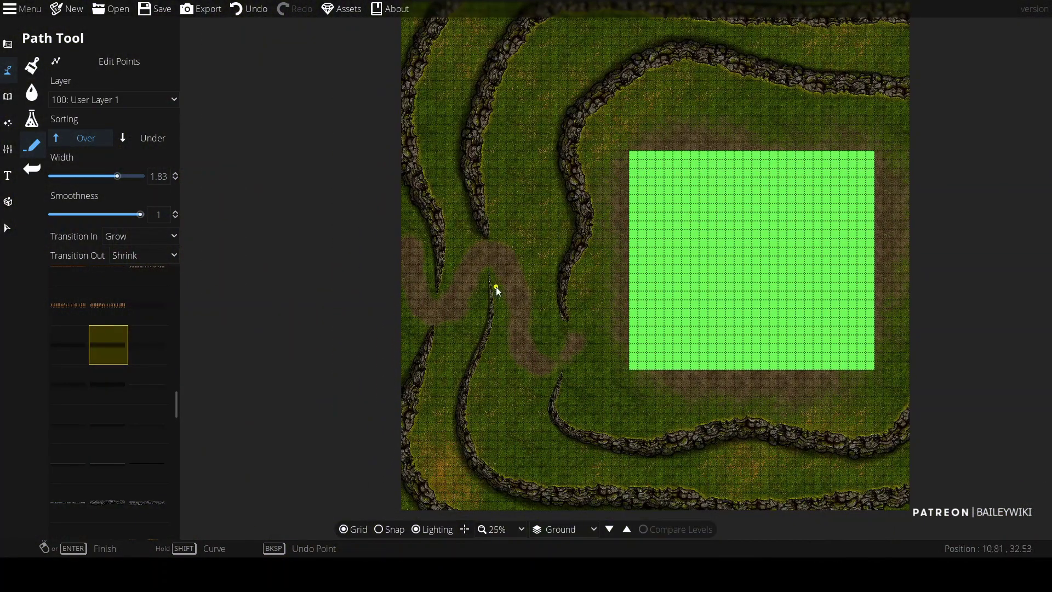
- Replace the Terrain Snow slot of the terrain brush with the Cobblestone A dirt texture
scroll(498, 285, "up", 2)
left_click(33, 68)
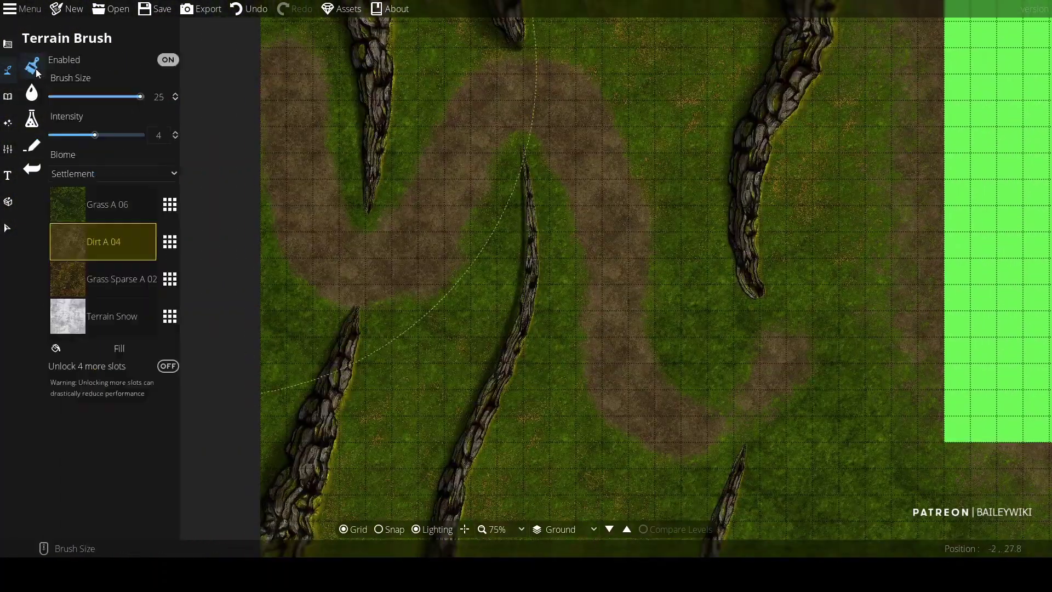
left_click(124, 311)
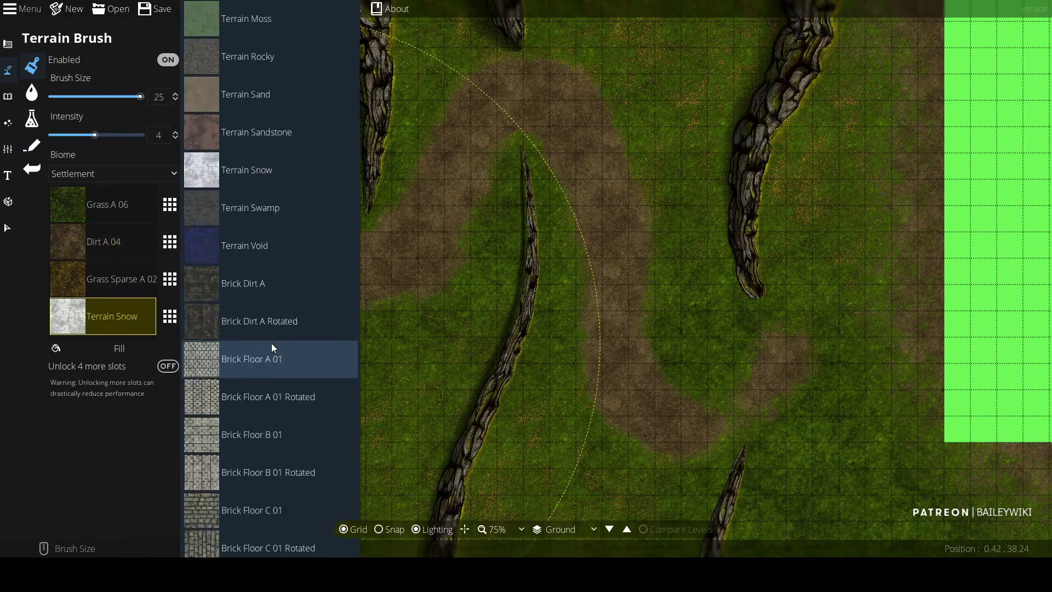
scroll(272, 343, "down", 3)
scroll(271, 343, "up", 4)
scroll(271, 344, "down", 1)
scroll(272, 343, "down", 10)
left_click(275, 345)
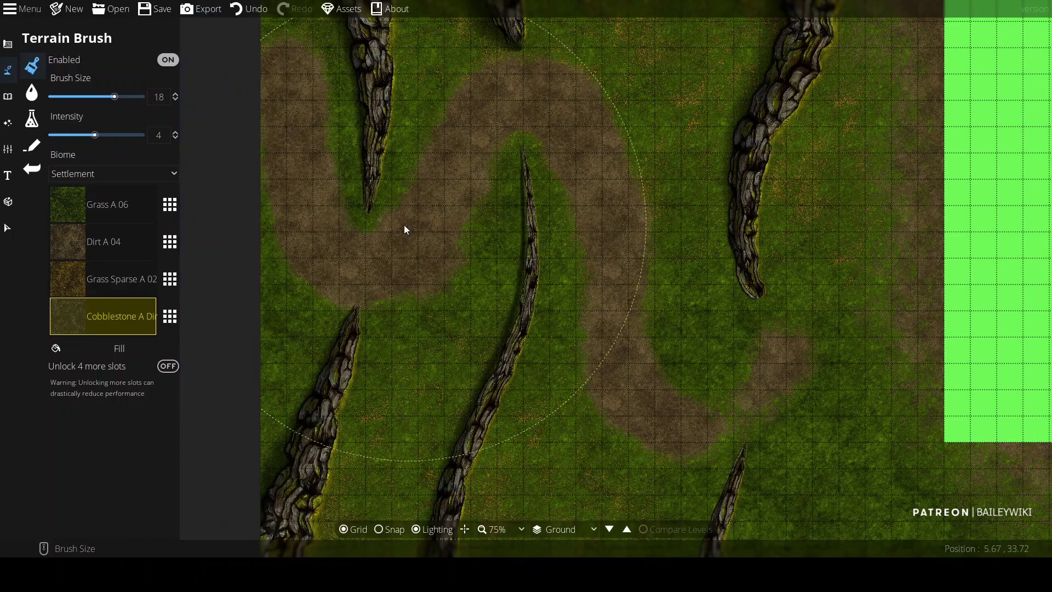
- Paint cobblestone patches down the middle of the dirt trail's western bend with brush size 2
scroll(383, 241, "down", 14)
scroll(318, 252, "up", 3)
scroll(311, 252, "up", 2)
left_click_drag(305, 83, 433, 289)
scroll(400, 254, "down", 2)
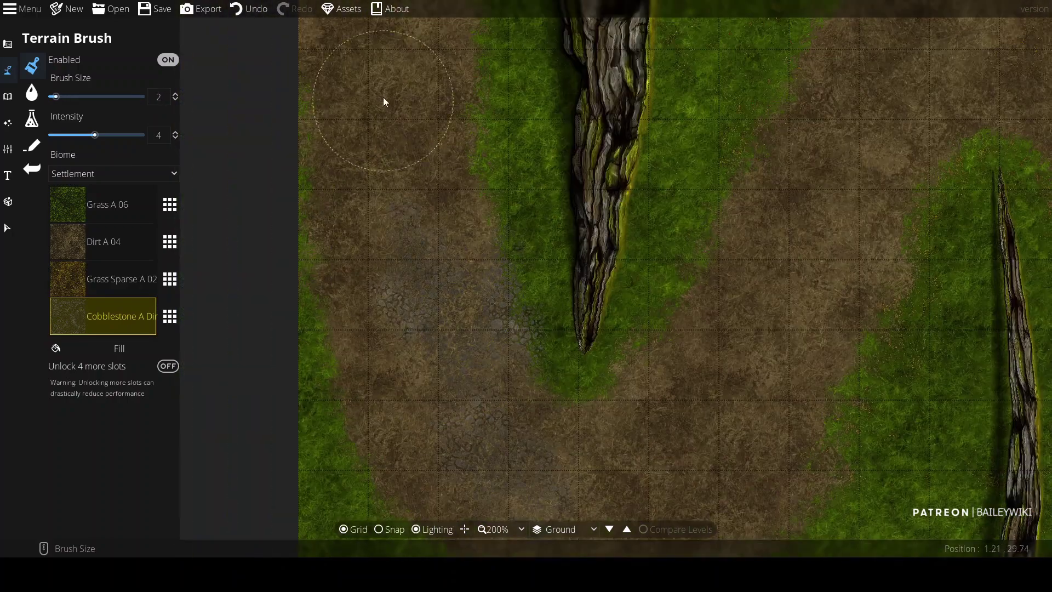
mouse_move(383, 92)
left_mouse_down()
mouse_move(420, 381)
mouse_move(540, 477)
left_mouse_up()
left_click_drag(384, 172, 520, 400)
mouse_move(472, 186)
left_mouse_down()
mouse_move(555, 300)
mouse_move(556, 245)
mouse_move(554, 351)
left_mouse_up()
mouse_move(559, 435)
left_mouse_down()
mouse_move(548, 187)
mouse_move(559, 64)
left_mouse_up()
- Paint cobblestone patches along the rest of the dirt trail, over its upper bend and on toward the green rectangle, with brush size 4
mouse_move(556, 99)
left_mouse_down()
mouse_move(641, 336)
mouse_move(728, 362)
mouse_move(879, 237)
mouse_move(792, 301)
mouse_move(864, 244)
mouse_move(899, 167)
mouse_move(683, 382)
left_mouse_up()
scroll(865, 244, "up", 3)
scroll(691, 356, "down", 1)
mouse_move(699, 331)
left_mouse_down()
mouse_move(757, 304)
mouse_move(762, 195)
mouse_move(797, 169)
left_mouse_up()
left_click_drag(614, 175, 392, 240)
mouse_move(526, 242)
left_mouse_down()
mouse_move(665, 168)
mouse_move(788, 178)
mouse_move(883, 357)
left_mouse_up()
mouse_move(884, 356)
left_mouse_down()
mouse_move(744, 91)
mouse_move(795, 271)
mouse_move(801, 411)
left_mouse_up()
mouse_move(801, 411)
left_mouse_down()
mouse_move(757, 200)
mouse_move(772, 419)
left_mouse_up()
mouse_move(773, 419)
left_mouse_down()
mouse_move(728, 205)
mouse_move(724, 110)
left_mouse_up()
mouse_move(724, 110)
left_mouse_down()
mouse_move(790, 226)
mouse_move(919, 271)
mouse_move(498, 282)
left_mouse_up()
mouse_move(499, 283)
left_mouse_down()
mouse_move(607, 241)
mouse_move(690, 136)
left_mouse_up()
key("s")
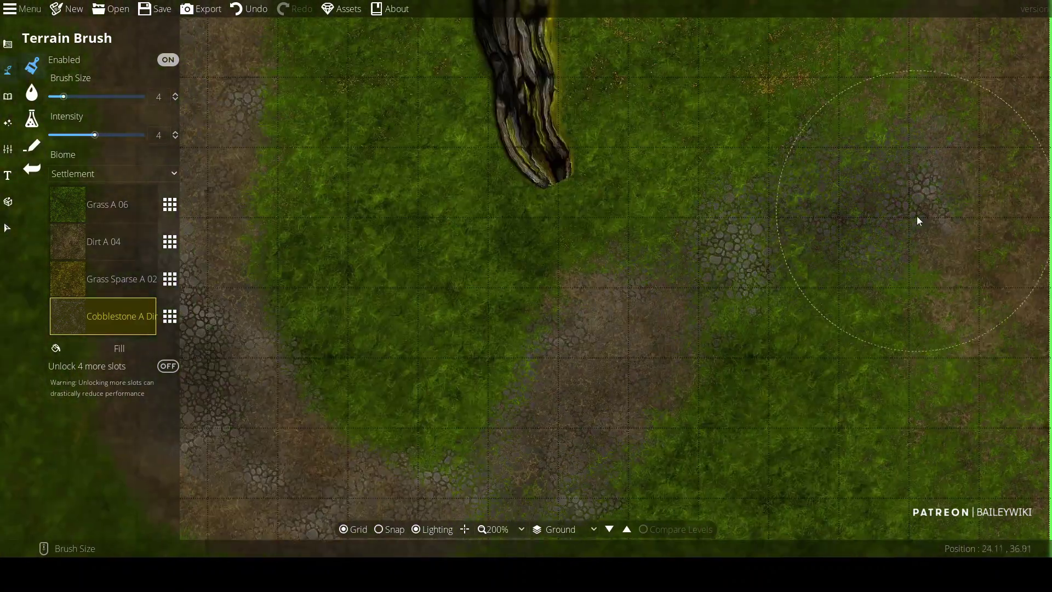
scroll(743, 191, "down", 4)
left_click_drag(608, 159, 762, 308)
scroll(702, 270, "up", 3)
left_click_drag(660, 134, 719, 322)
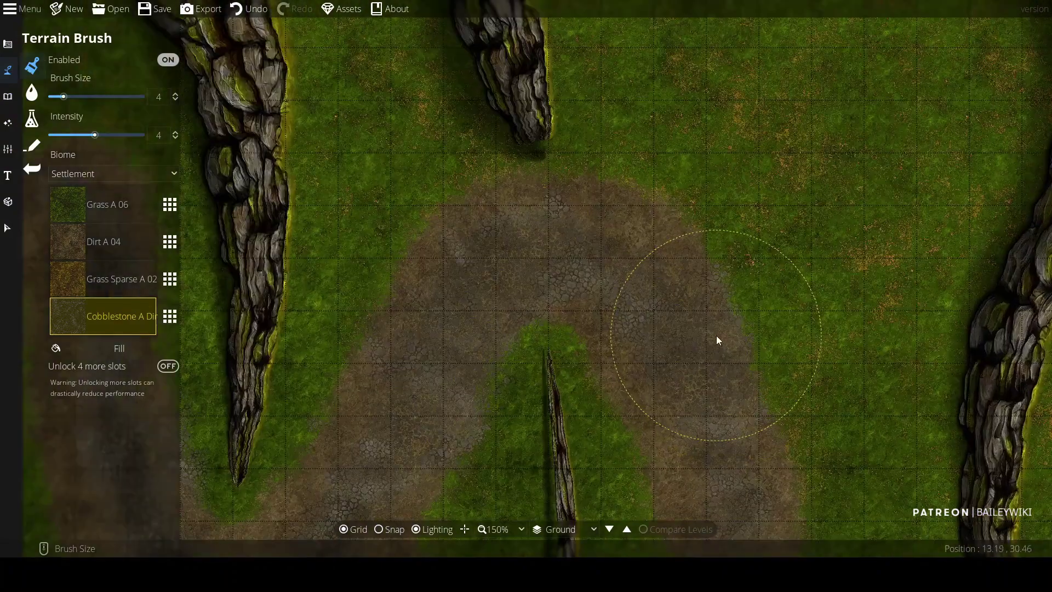
scroll(705, 285, "down", 2)
key("a")
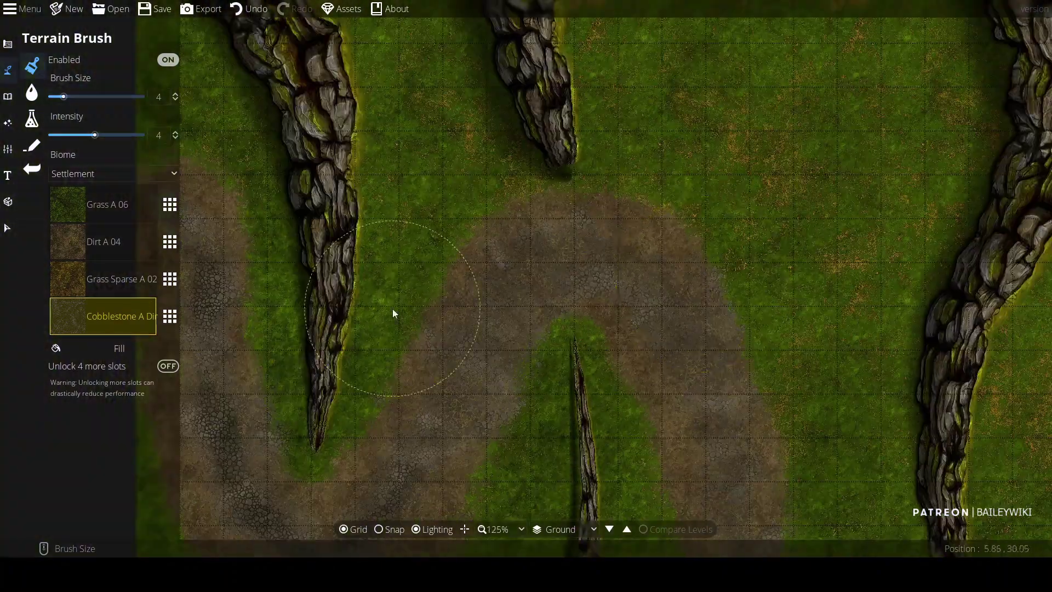
- Try a thin rocky path of width 0.29 along the outer edge of the trail's upper bend, and undo it
left_click(34, 146)
scroll(136, 446, "down", 3)
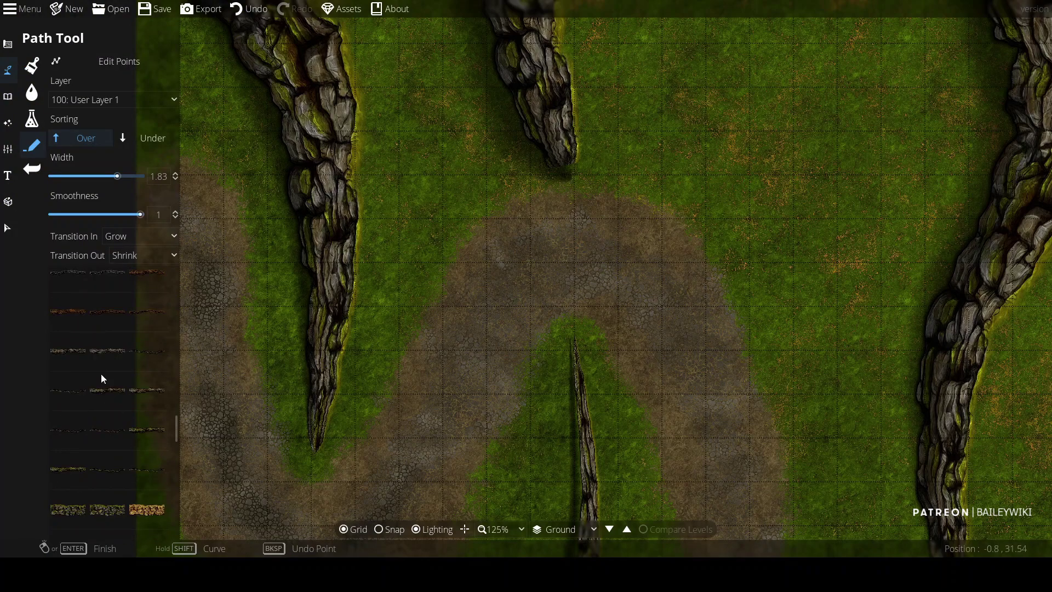
left_click(153, 353)
left_click_drag(97, 176, 76, 176)
left_click(374, 410)
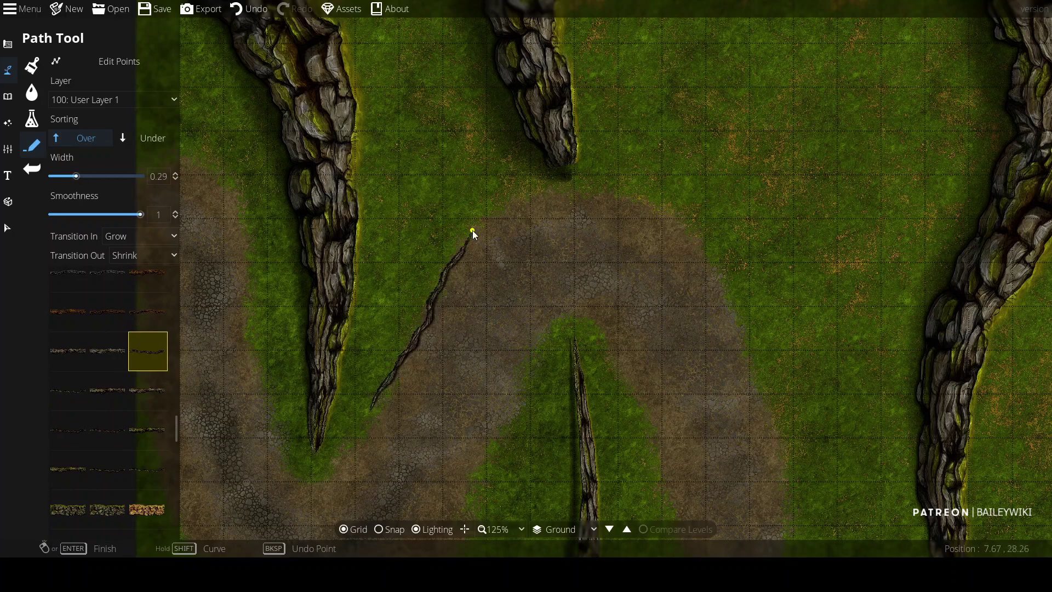
scroll(472, 230, "up", 3)
left_click(473, 235)
left_click(629, 140)
left_click_drag(851, 220, 763, 94)
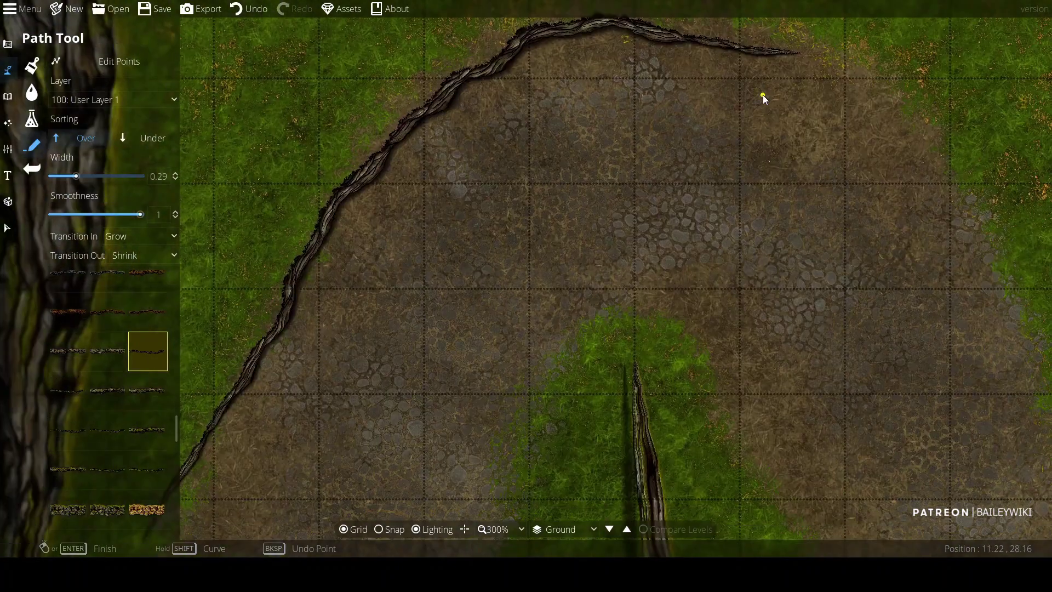
scroll(763, 94, "down", 2)
left_click_drag(634, 133, 606, 225)
scroll(608, 224, "up", 3)
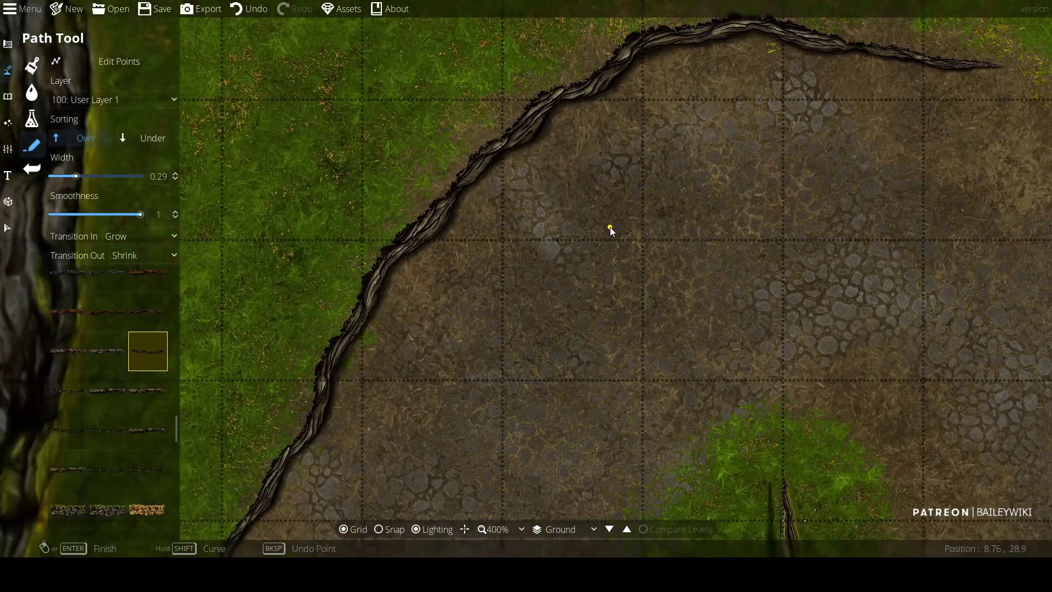
scroll(609, 228, "down", 8)
key("ctrl+z")
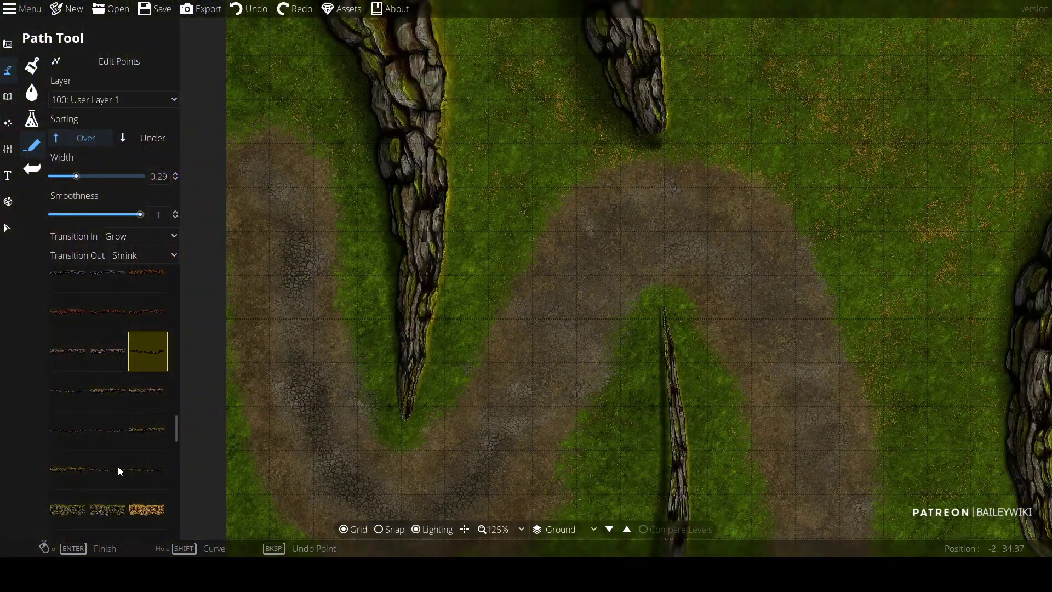
- Choose the Grass Ribbon Thin Green path and try it at width 0.29 along the grass edge of the trail's western stretch
scroll(117, 466, "down", 5)
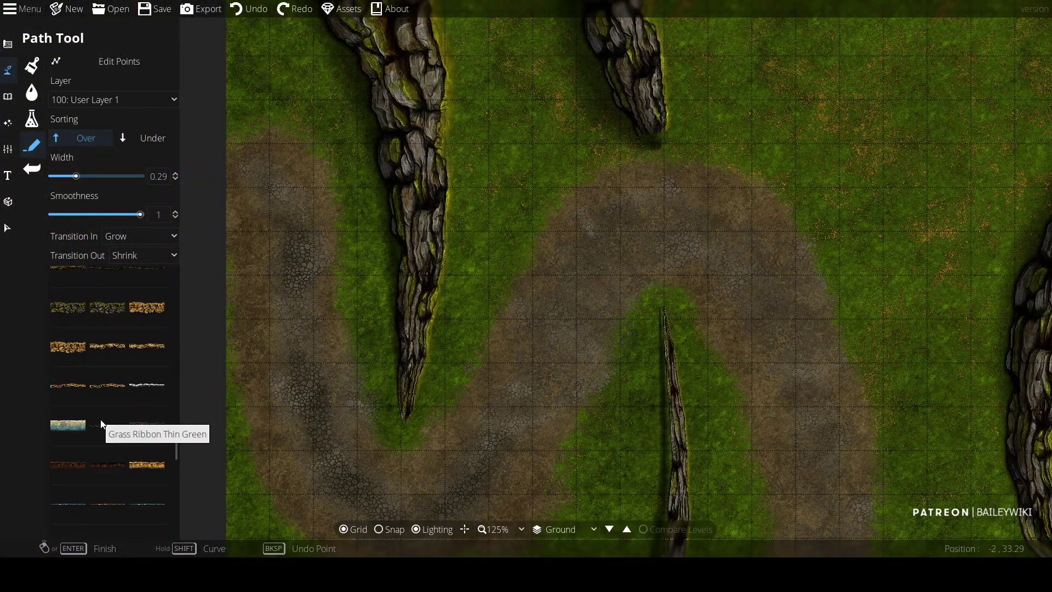
left_click(101, 421)
scroll(353, 221, "up", 13)
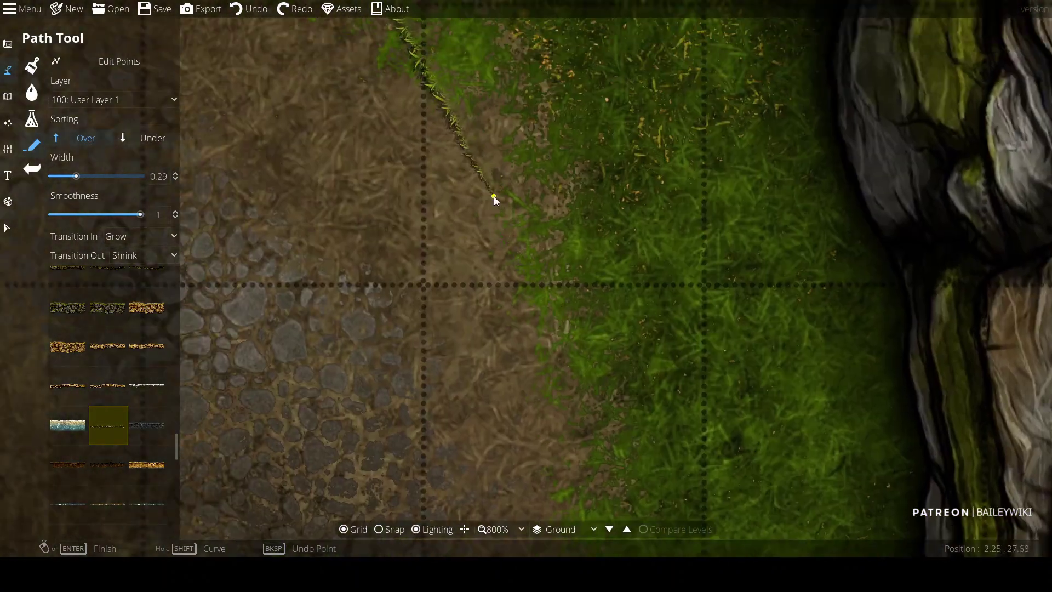
right_click(494, 196)
left_click(591, 496)
left_click_drag(549, 77, 581, 188)
scroll(580, 189, "down", 5)
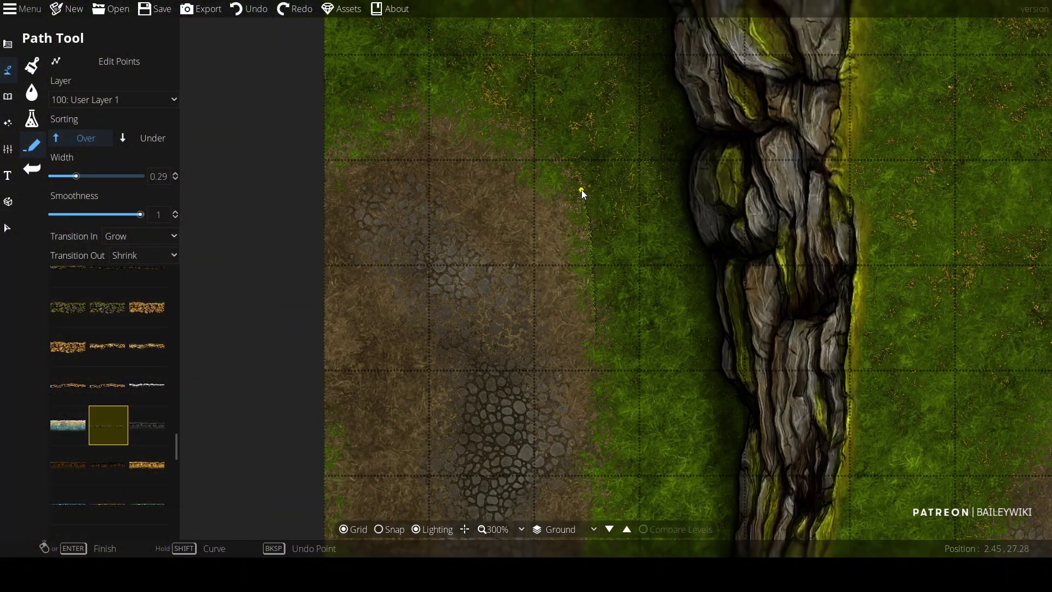
- Draw the grass ribbon at width 0.72 along the edge of the trail's western stretch facing the westernmost northern cliff
left_click(602, 459)
left_click(607, 252)
left_click(583, 192)
left_click(513, 119)
left_click(436, 116)
right_click(378, 133)
scroll(589, 380, "up", 3)
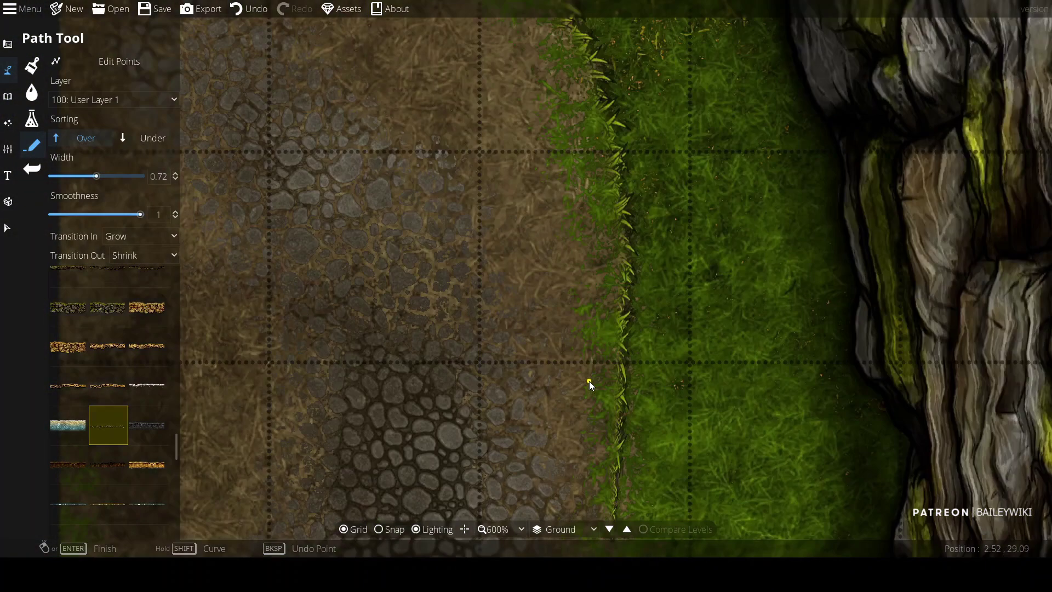
left_click_drag(558, 245, 635, 132)
scroll(586, 266, "down", 4)
left_click_drag(656, 421, 681, 169)
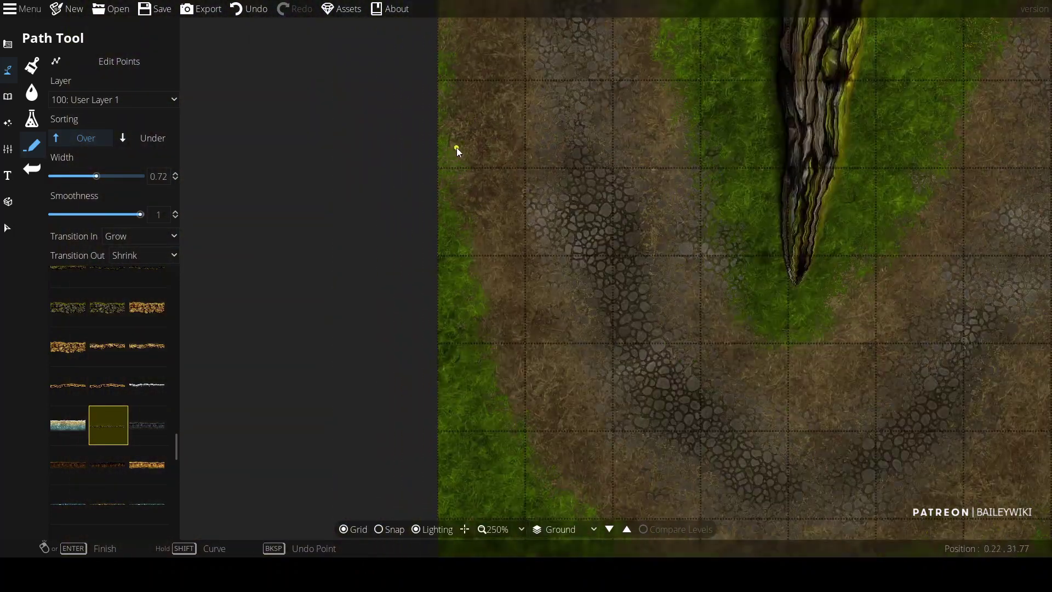
- Draw grass ribbons along the outer edge of the trail's western bend and around the grass tip below the westernmost northern cliff
mouse_move(456, 147)
left_mouse_down()
mouse_move(515, 440)
mouse_move(580, 255)
mouse_move(620, 310)
mouse_move(653, 323)
mouse_move(745, 403)
mouse_move(813, 408)
mouse_move(882, 395)
mouse_move(901, 374)
mouse_move(801, 399)
mouse_move(849, 383)
left_mouse_up()
right_click(948, 380)
left_click_drag(962, 328, 644, 272)
scroll(780, 413, "down", 2)
mouse_move(652, 90)
left_mouse_down()
mouse_move(782, 415)
mouse_move(759, 331)
left_mouse_up()
scroll(779, 413, "up", 1)
left_click(585, 158)
right_click(620, 270)
key("ctrl+z")
left_click(813, 162)
left_click(738, 290)
left_click(643, 322)
left_click_drag(705, 256, 429, 420)
- Set both the path's Transition In and Transition Out to Fade
left_click(146, 239)
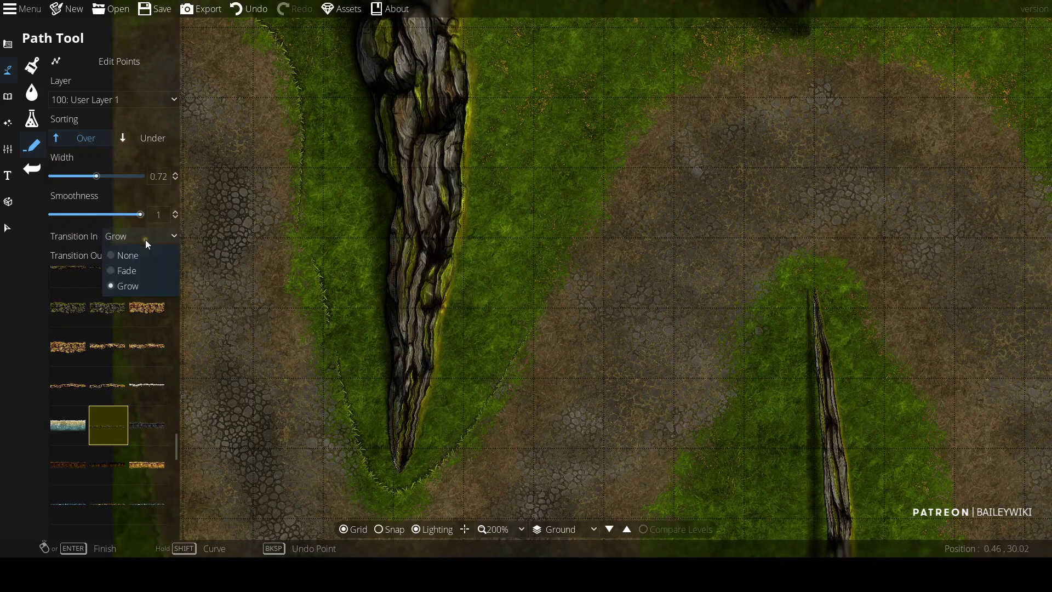
left_click(145, 277)
left_click(145, 256)
left_click(144, 290)
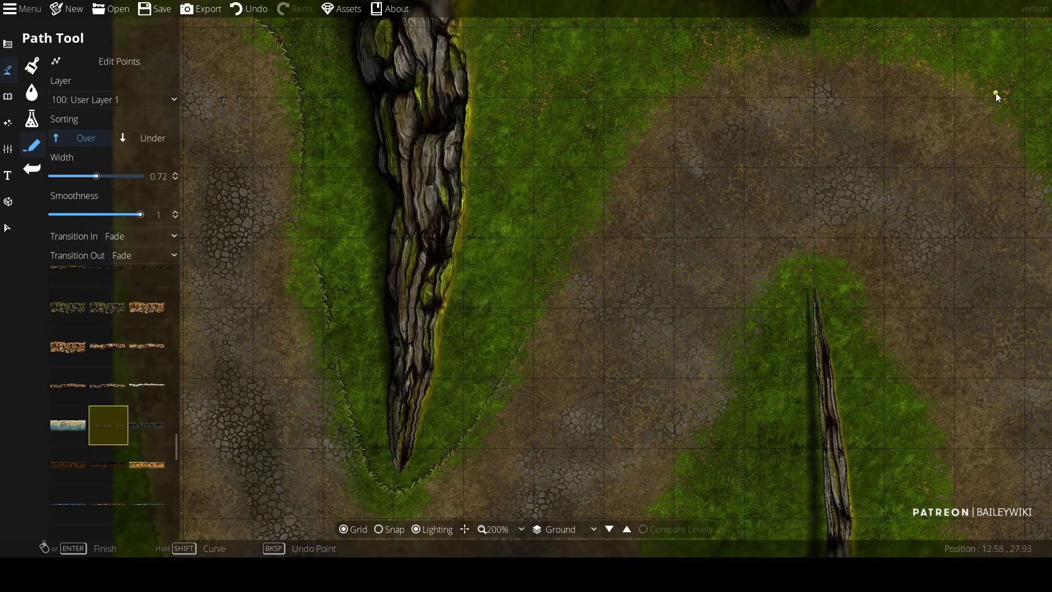
- Draw a grass ribbon along the western edge of the grass wedge around the second southern cliff's tip
key("Down")
left_click(607, 393)
left_click(679, 265)
left_click(677, 215)
left_click(736, 156)
left_click(760, 67)
- Draw grass ribbons over the outer edge of the trail's upper bend and down the eastern edge of the grass wedge
scroll(759, 138, "down", 3)
mouse_move(759, 139)
left_mouse_down()
mouse_move(653, 363)
mouse_move(567, 172)
mouse_move(379, 156)
left_mouse_up()
scroll(653, 364, "up", 3)
left_click_drag(510, 38, 532, 144)
left_click(489, 106)
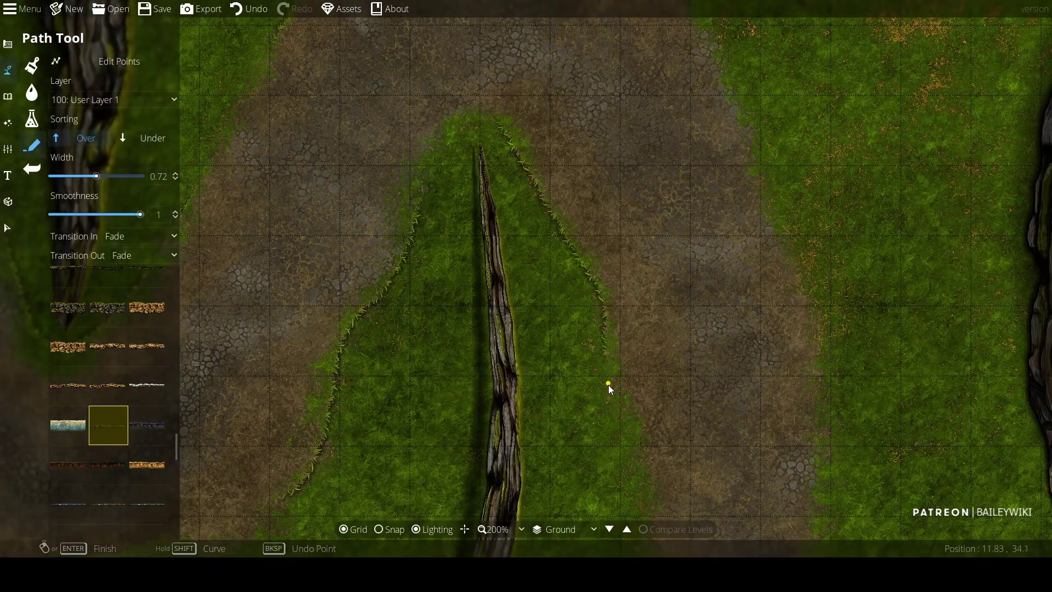
- Draw grass ribbons along both sides of the trail's stretch running down from the upper bend to the southern bend
key("Down")
key("Down")
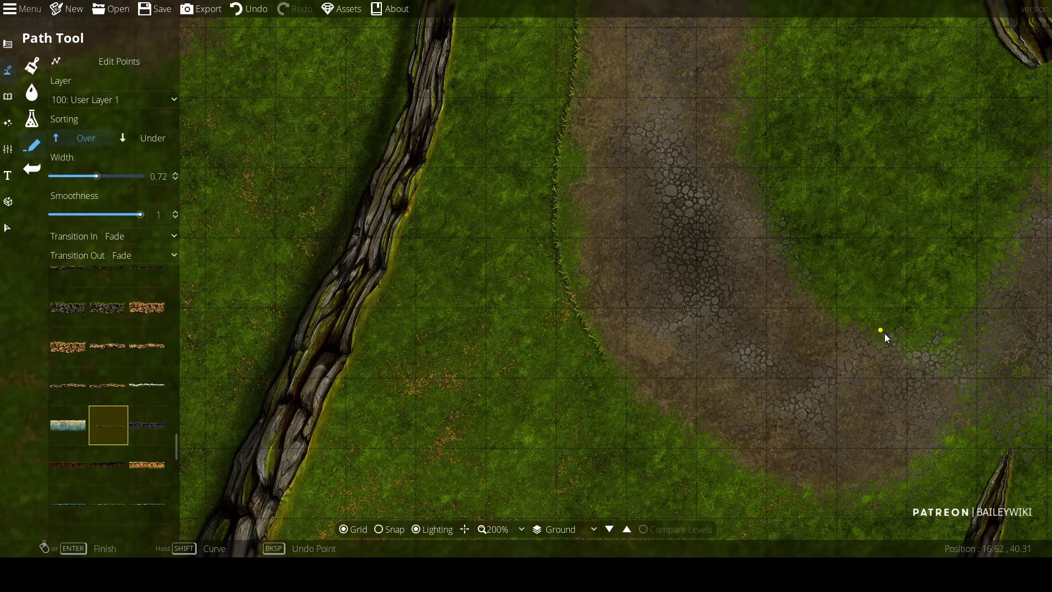
key("Up")
key("Up")
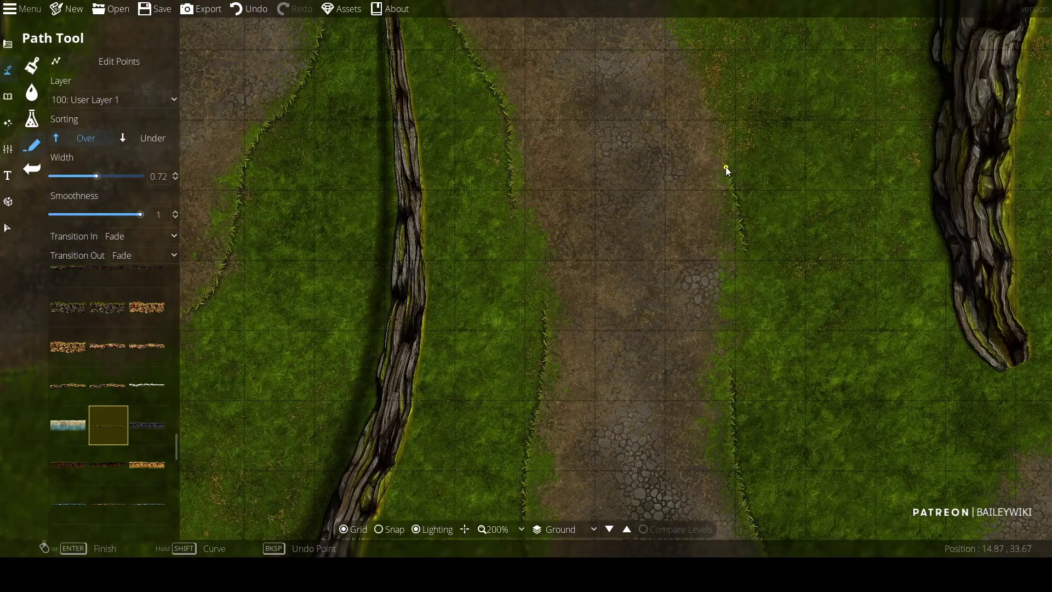
left_click_drag(855, 494, 835, 48)
left_click_drag(987, 241, 628, 195)
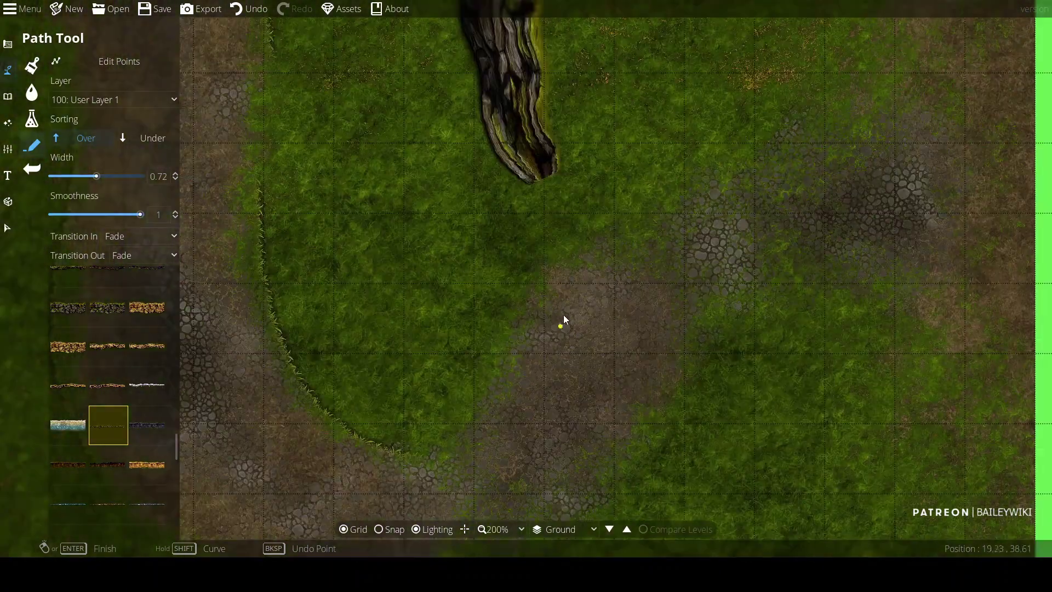
- Draw grass ribbons along the northwest edge of the trail's end section and along the bottom of its southern bend
left_click(628, 195)
left_click(511, 307)
left_click_drag(514, 398, 618, 4)
left_click(304, 159)
left_click(391, 220)
left_click(477, 225)
left_click(556, 180)
right_click(555, 180)
- Draw a grass ribbon along the southeast edge of the trail's end section, beside the inner southern cliff's tip
left_click_drag(555, 179, 454, 413)
left_click(542, 379)
scroll(667, 298, "down", 4)
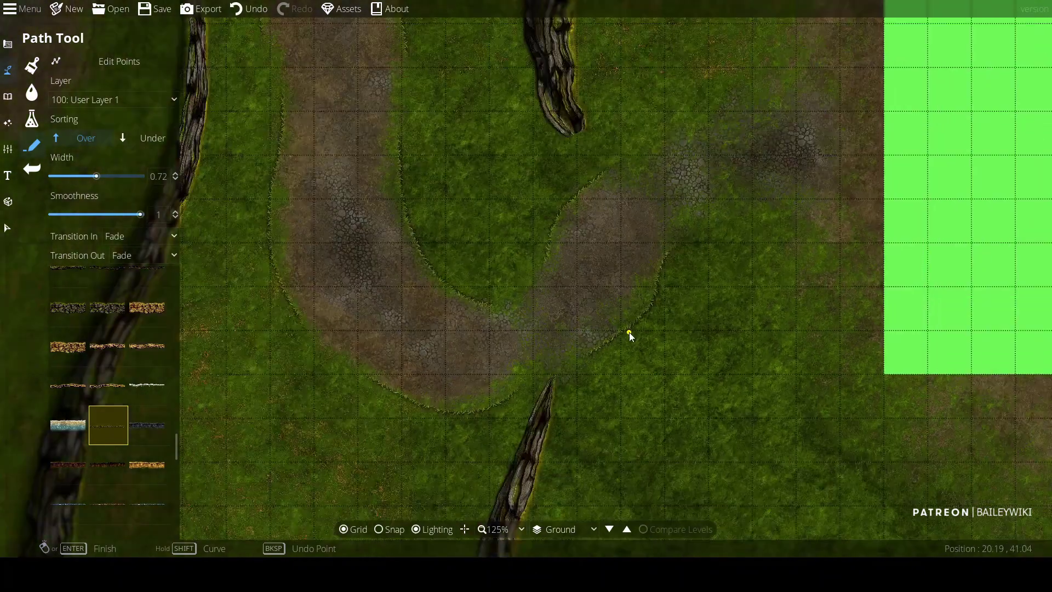
- Paint Dirt A 04 with brush size 1 along the ribbon edge of the trail's western stretch beside the northern cliff
scroll(601, 300, "up", 2)
scroll(553, 302, "down", 2)
scroll(526, 290, "up", 4)
scroll(679, 354, "up", 1)
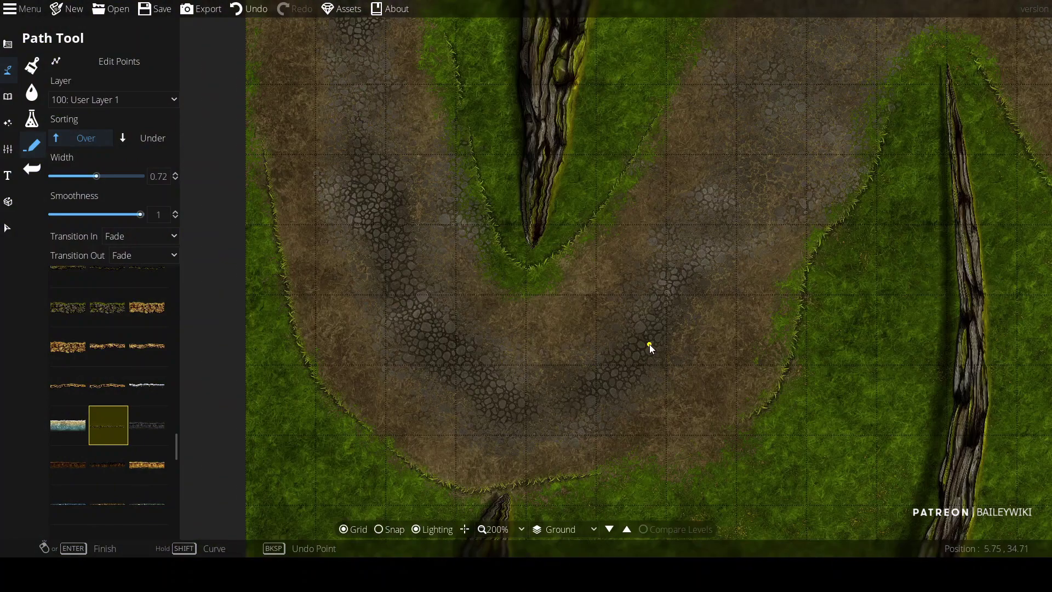
scroll(687, 337, "down", 1)
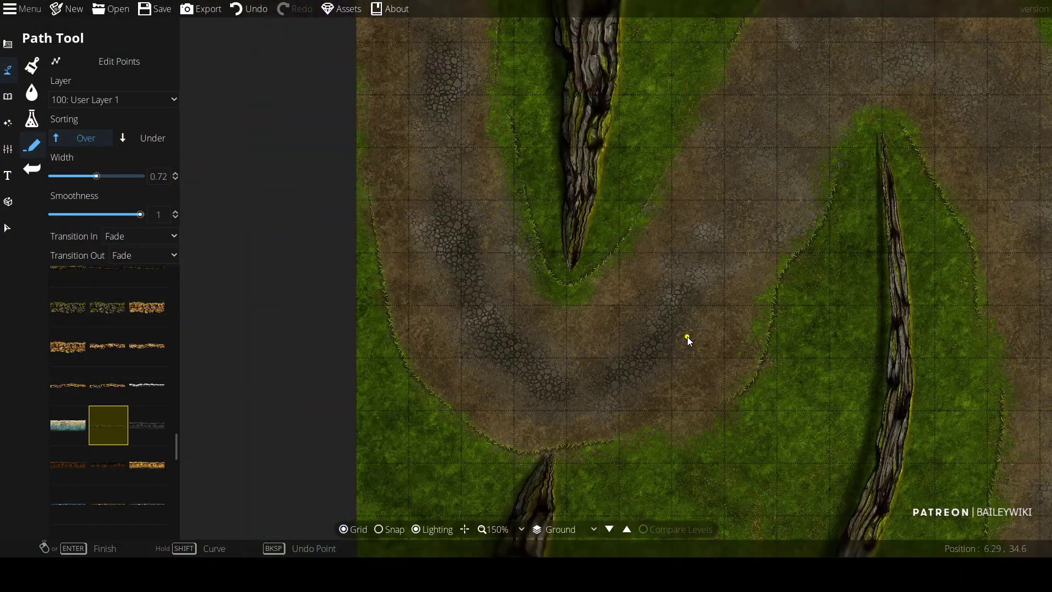
left_click(34, 66)
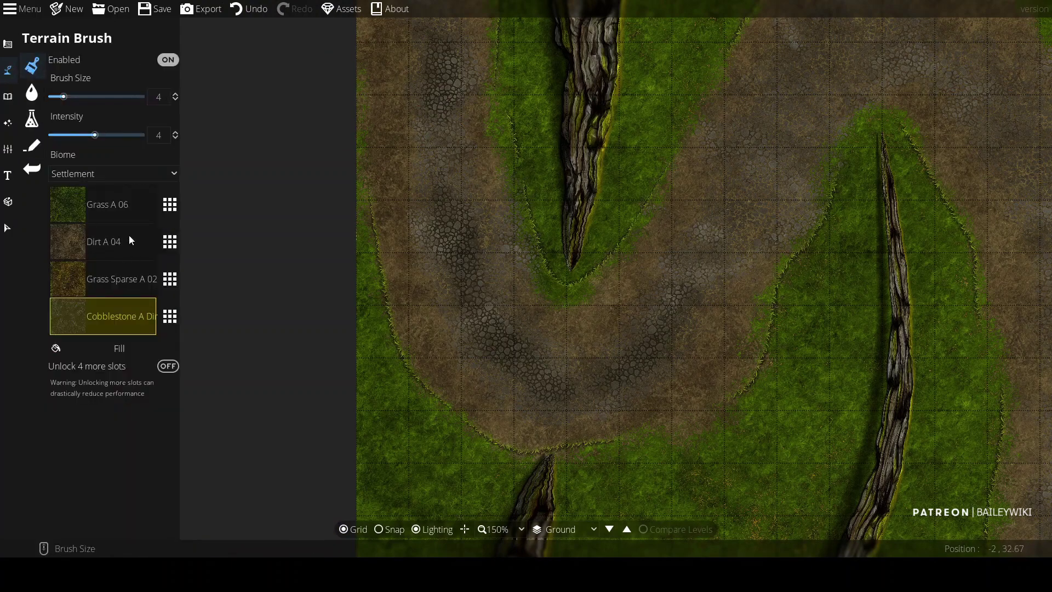
left_click(110, 248)
scroll(488, 325, "down", 3)
scroll(492, 163, "up", 5)
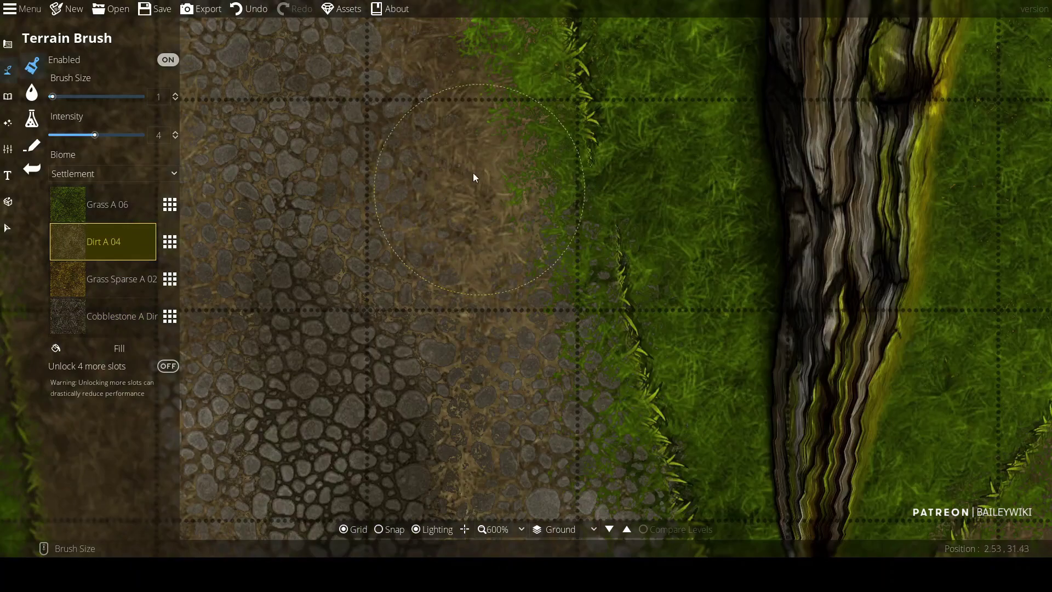
left_click_drag(487, 252, 508, 5)
left_click_drag(583, 149, 540, 17)
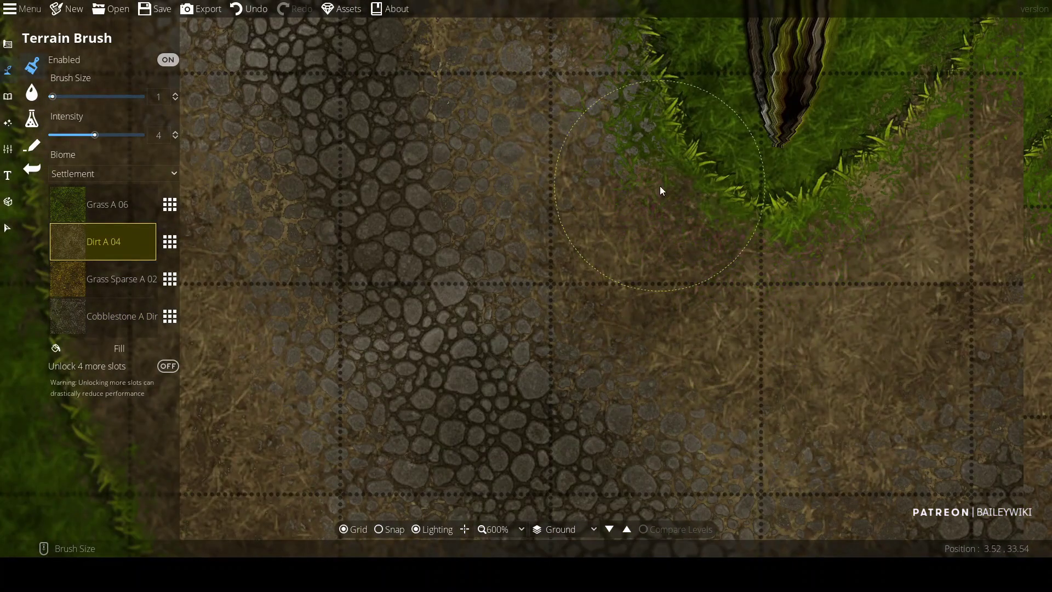
- Paint dirt around the westernmost northern cliff's tip and along the trail edges leading up to the upper bend
scroll(535, 264, "down", 4)
left_click_drag(533, 321, 529, 82)
mouse_move(786, 63)
left_mouse_down()
mouse_move(314, 107)
mouse_move(262, 268)
left_mouse_up()
left_click_drag(430, 207, 445, 136)
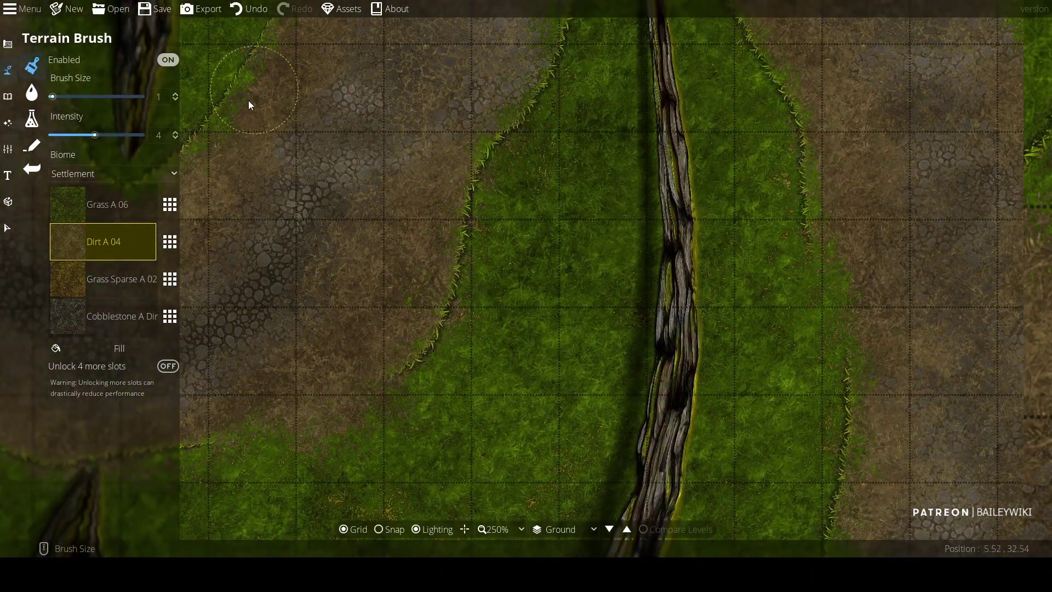
left_click_drag(291, 92, 171, 396)
left_click_drag(364, 174, 257, 381)
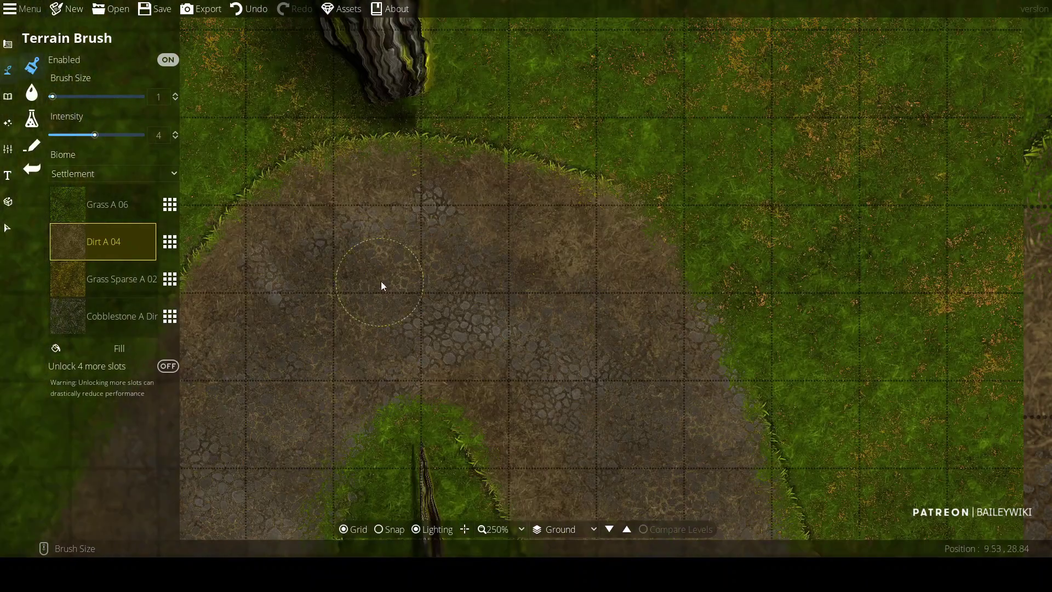
- Paint dirt up to the grass ribbons on both sides of the trail's stretch below the upper bend
key("Down")
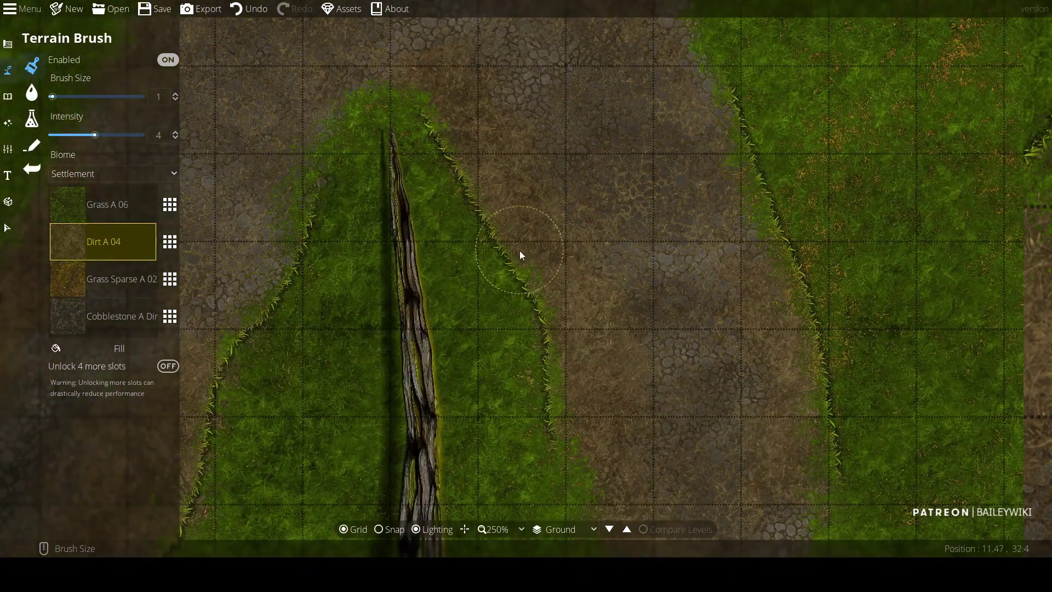
left_click_drag(557, 329, 519, 116)
left_click_drag(549, 263, 433, 60)
left_click_drag(441, 315, 471, 496)
left_click_drag(624, 118, 679, 333)
left_click_drag(640, 206, 591, 25)
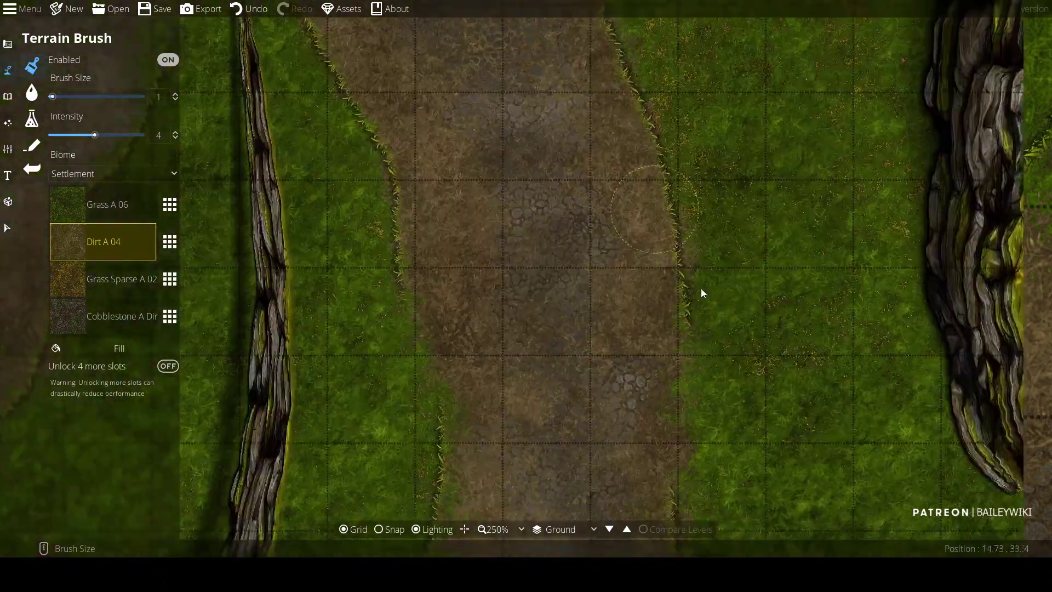
- Paint dirt along the ribbon edges of the trail's southern bend and its end section near the inner southern cliff's tip
left_click_drag(725, 408, 631, 50)
left_click_drag(576, 520, 491, 262)
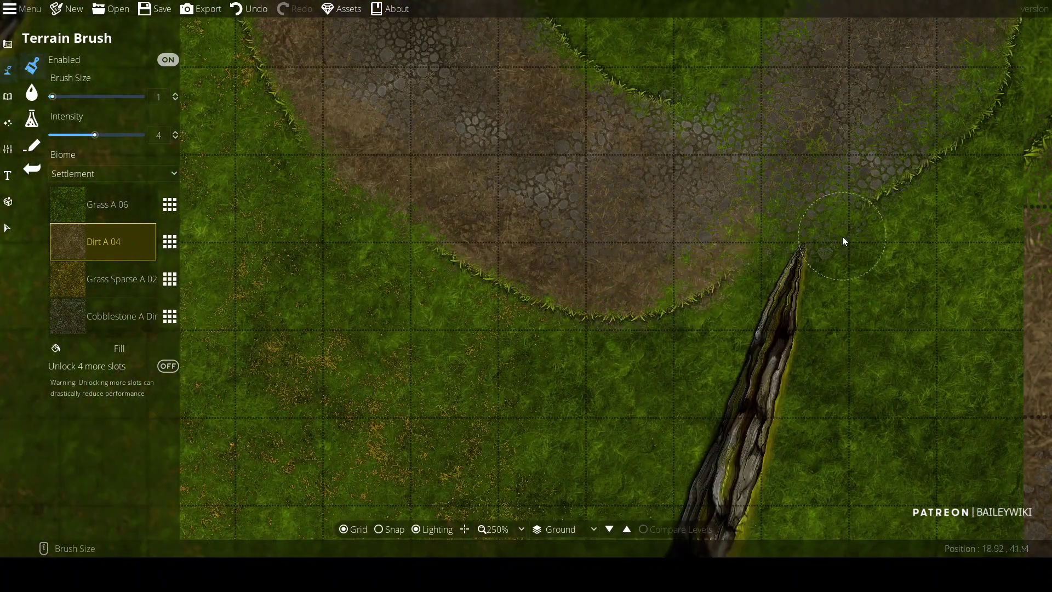
left_click_drag(838, 132, 434, 321)
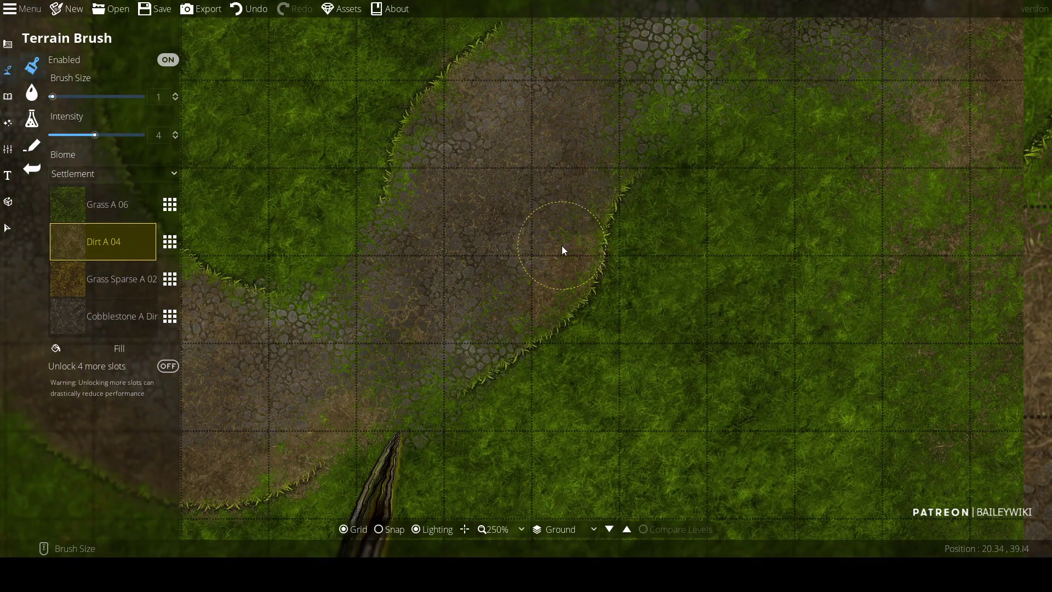
- Try a thin brown path with faded ends across the grass between the inner cliff and the green rectangle, and undo it
scroll(765, 121, "down", 1)
left_click_drag(773, 62, 613, 265)
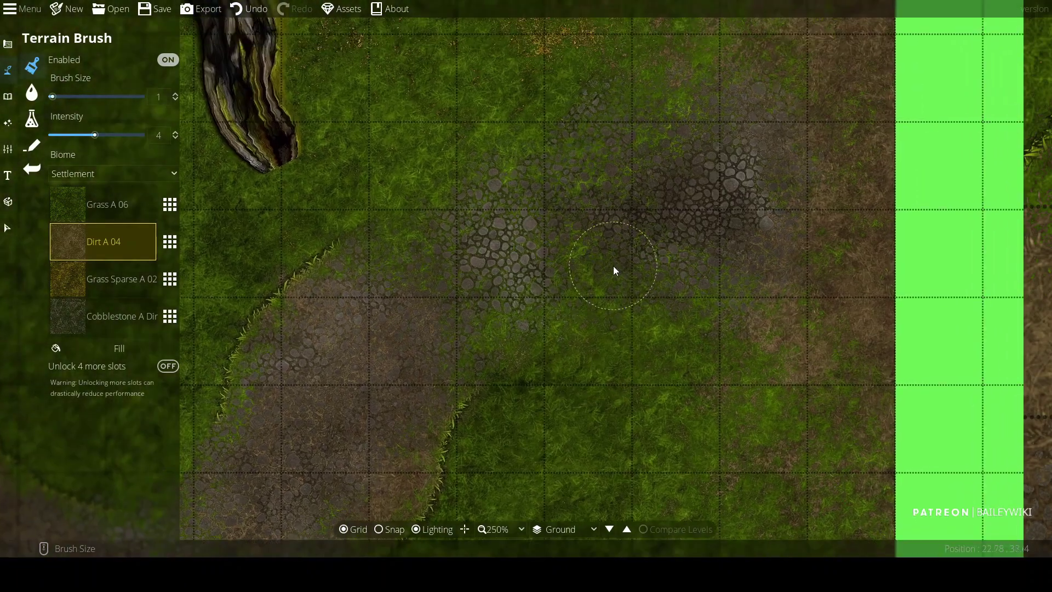
scroll(613, 265, "down", 4)
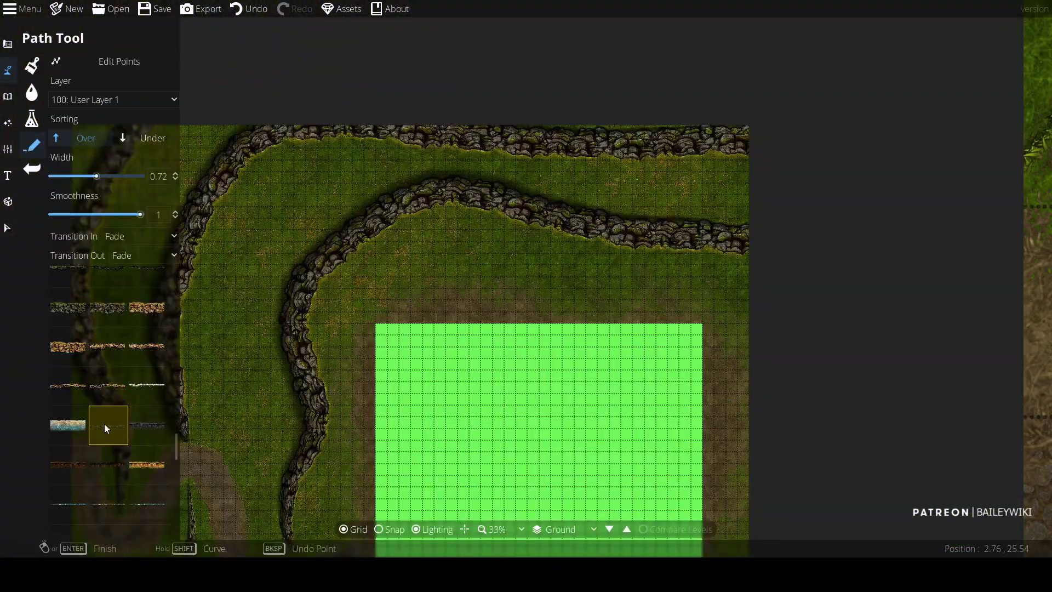
scroll(118, 384, "down", 4)
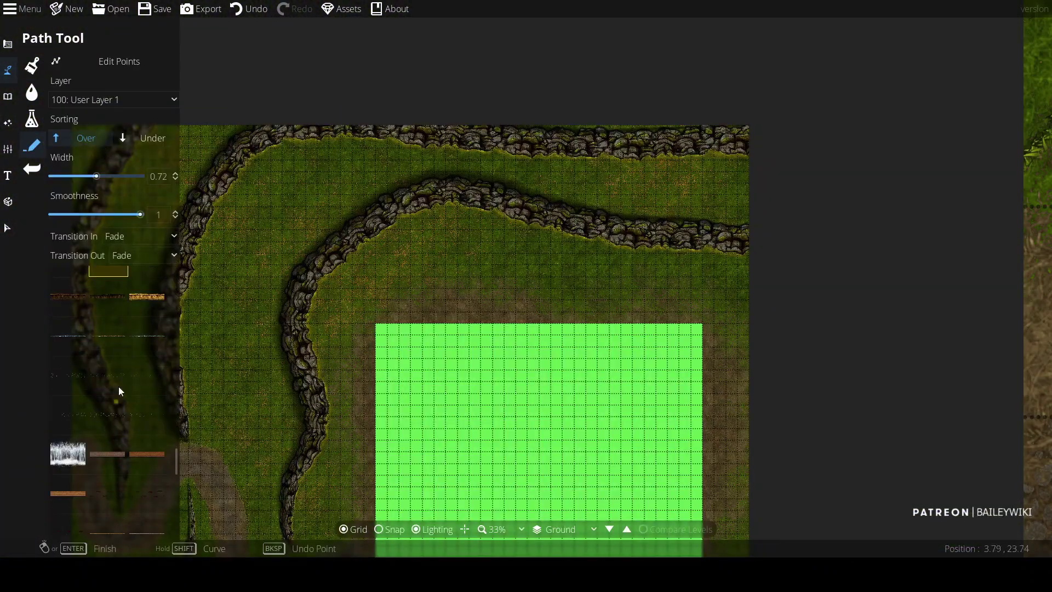
left_click(110, 304)
left_click(689, 275)
scroll(439, 280, "up", 5)
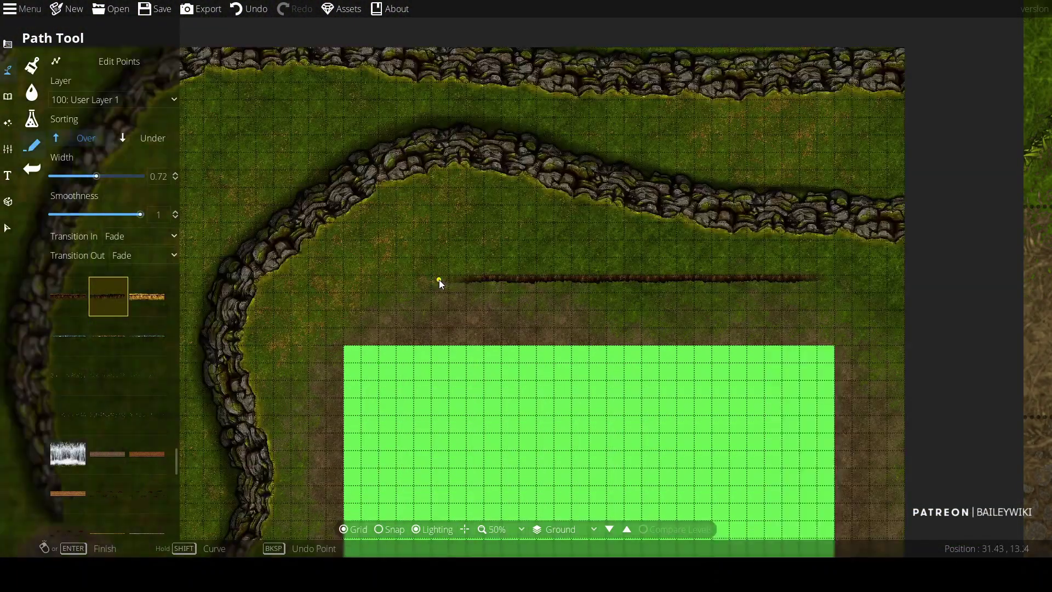
left_click(541, 168)
left_click(425, 196)
right_click(330, 349)
scroll(554, 305, "down", 2)
key("ctrl+z")
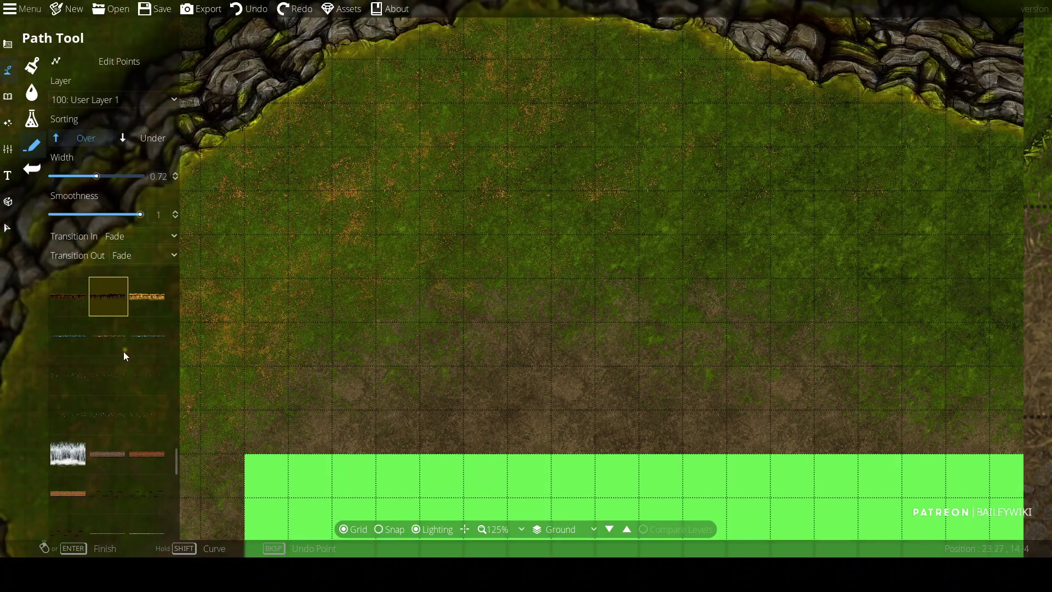
- Choose a dense rocky path texture, try it across the grass north of the green rectangle, and undo it
scroll(117, 348, "up", 3)
scroll(149, 389, "up", 2)
left_click_drag(101, 449, 118, 352)
scroll(107, 380, "down", 2)
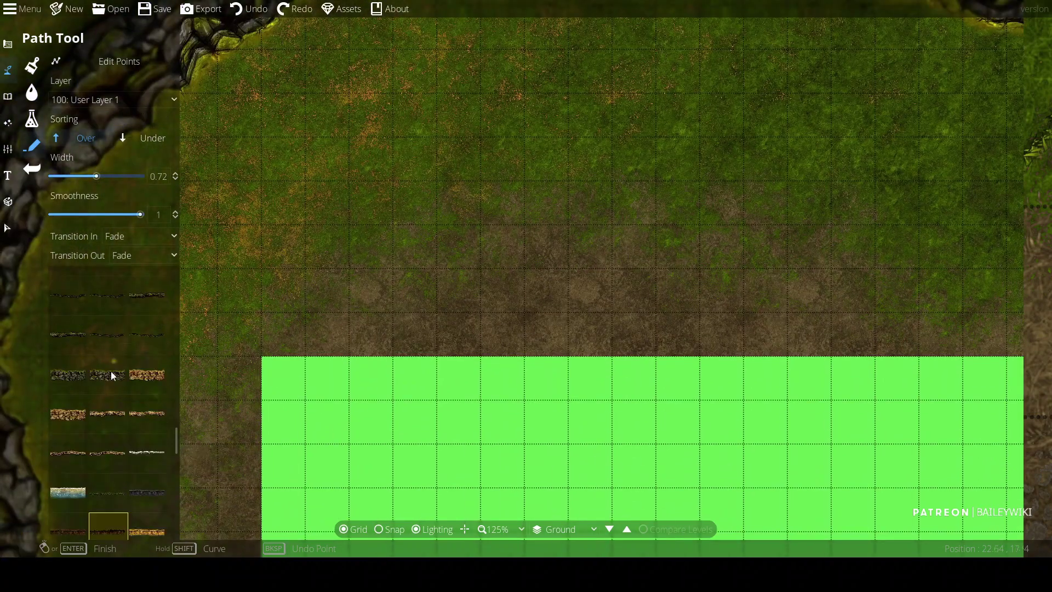
left_click(82, 377)
left_click(879, 100)
scroll(510, 98, "up", 4)
scroll(510, 98, "down", 5)
right_click(510, 97)
key("ctrl+z")
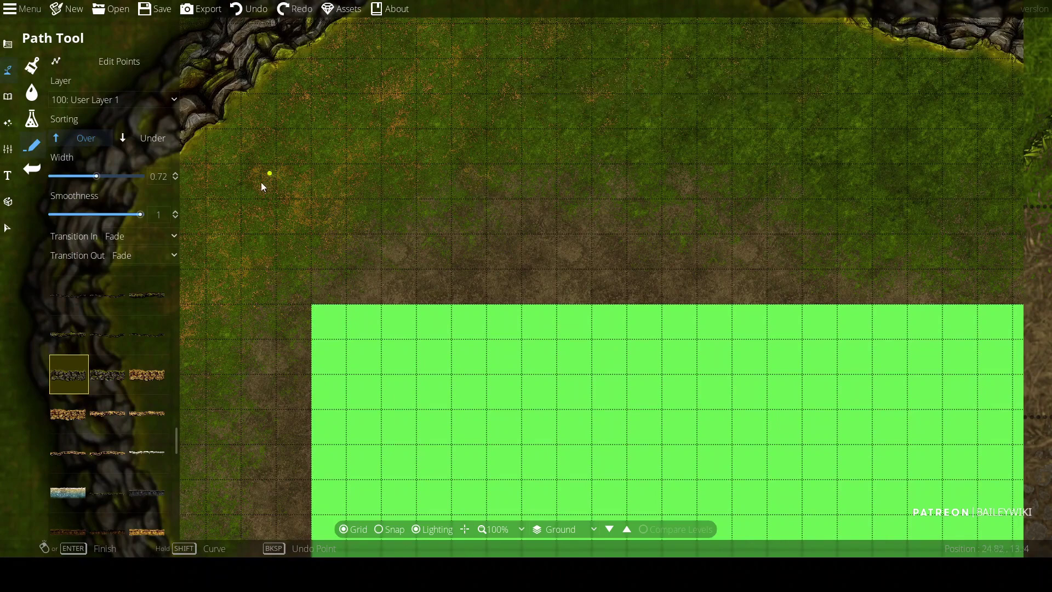
- Try a thin dark cliff path with faded ends on the grass north of the green rectangle, and undo it
left_click(104, 335)
left_click(981, 143)
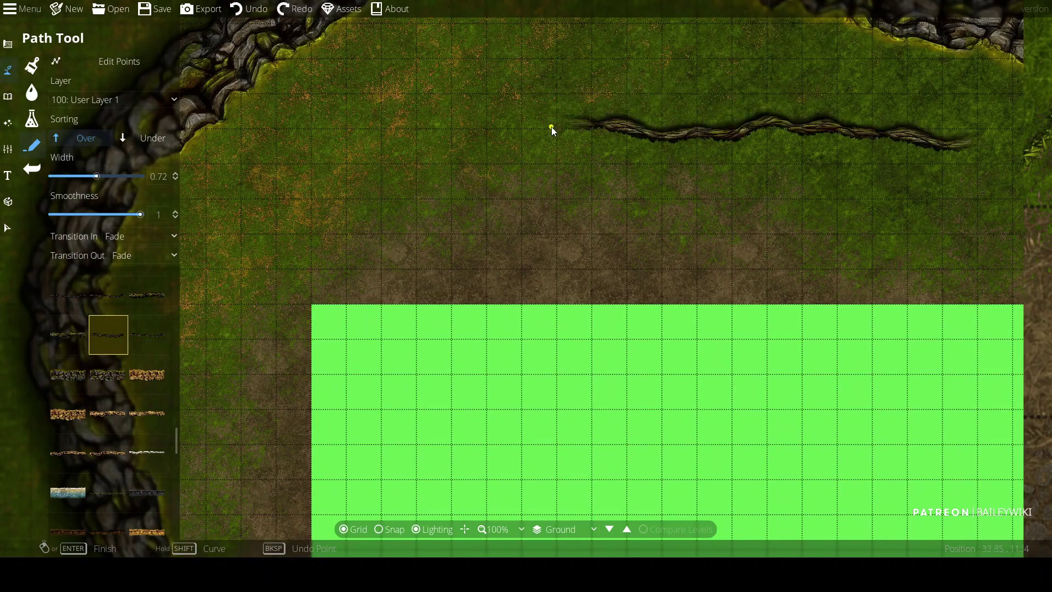
key("ctrl+z")
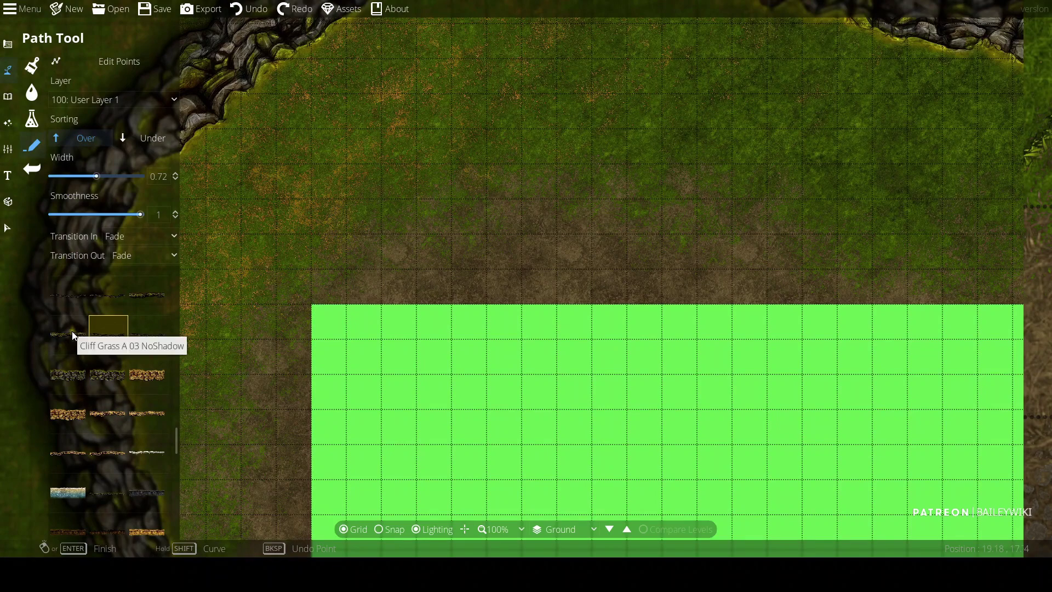
- Try a wide mossy brown cliff path with a grassy lower edge north of the green rectangle, and undo it
left_click(140, 299)
scroll(785, 80, "down", 3)
scroll(785, 82, "down", 1)
left_click_drag(785, 82, 546, 234)
scroll(737, 266, "up", 2)
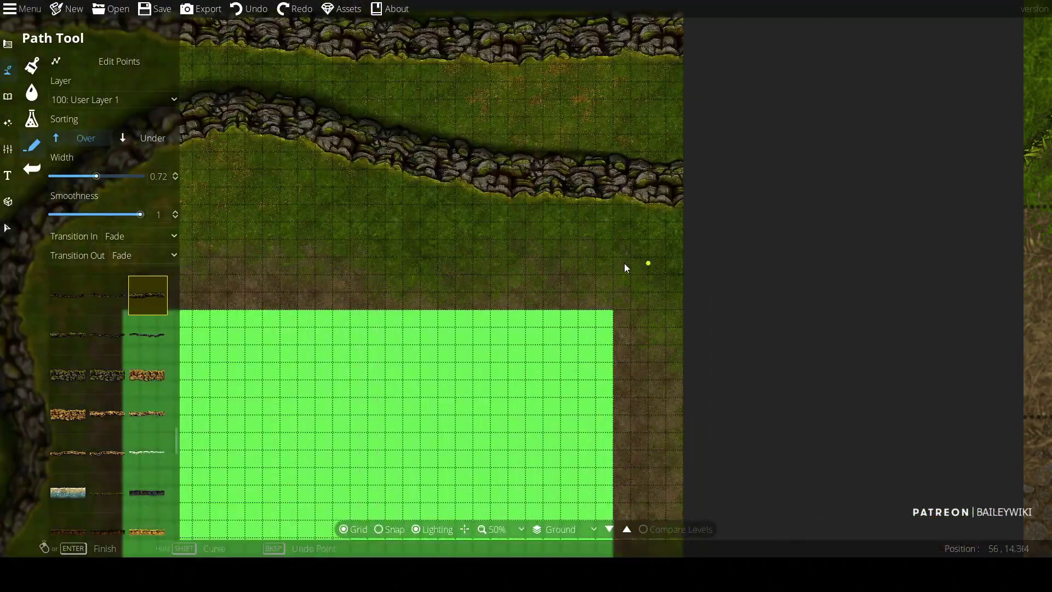
left_click_drag(413, 235, 520, 232)
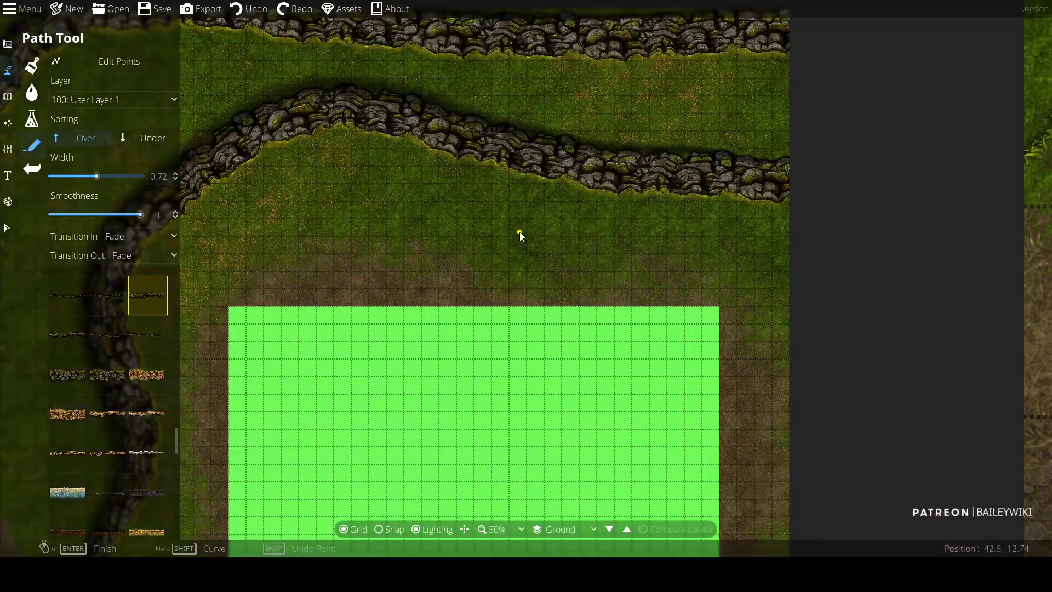
left_click(747, 244)
left_click(387, 237)
scroll(541, 272, "up", 4)
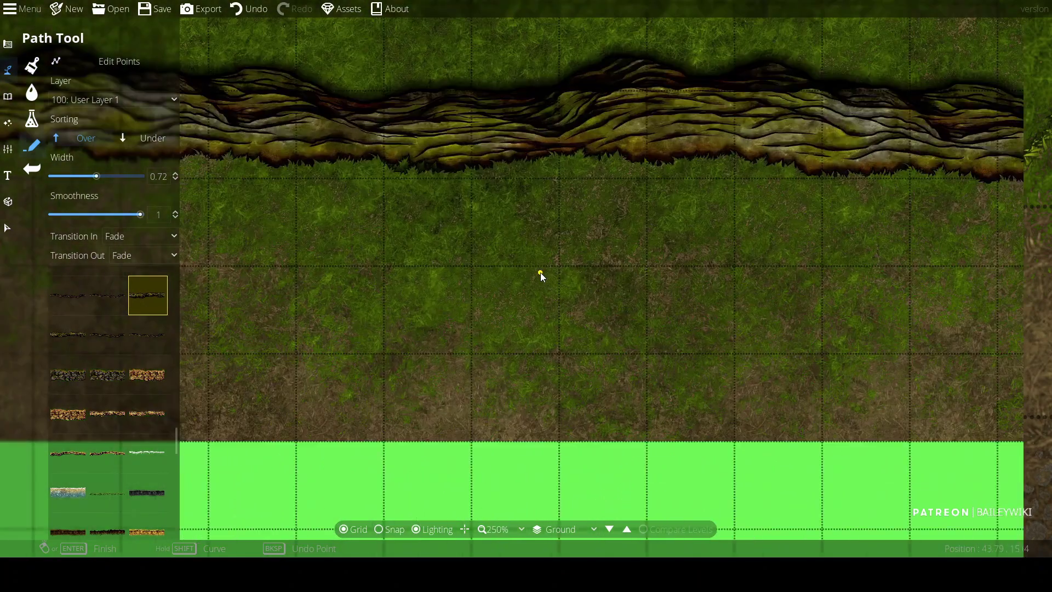
scroll(540, 272, "down", 6)
key("ctrl+z")
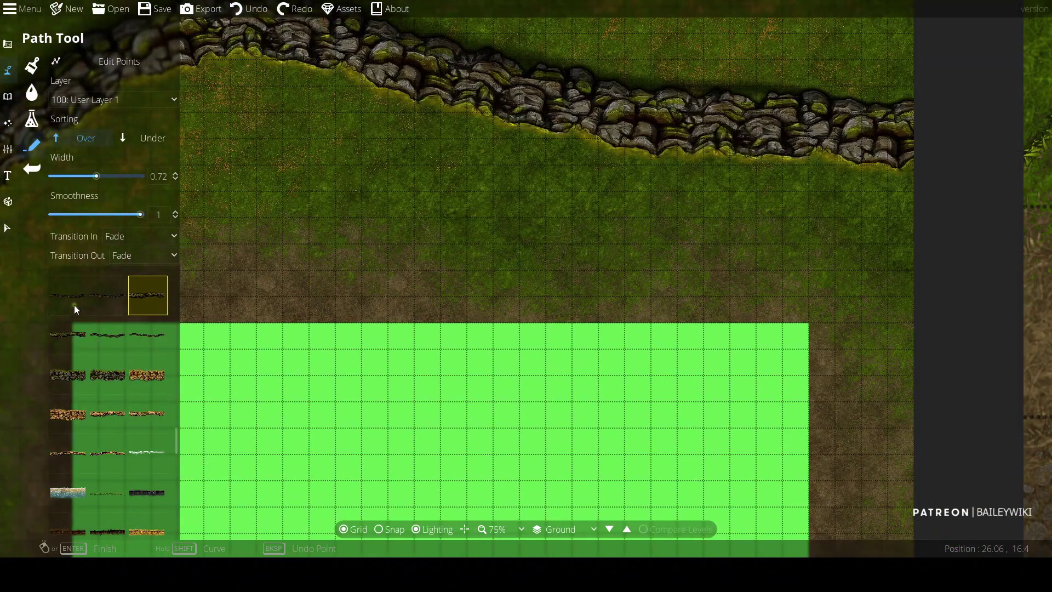
- Try the narrow grey cliff path beside Cliff Grass A 02 across the grass north of the green rectangle, and undo it
left_click(68, 300)
scroll(150, 346, "up", 3)
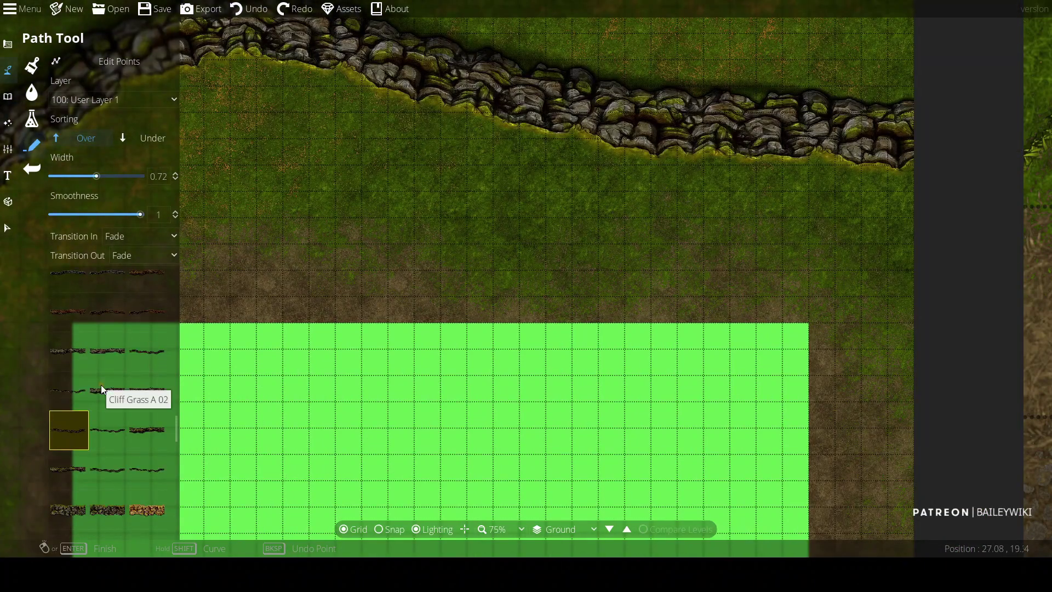
left_click(83, 385)
left_click(857, 235)
left_click(383, 202)
right_click(384, 202)
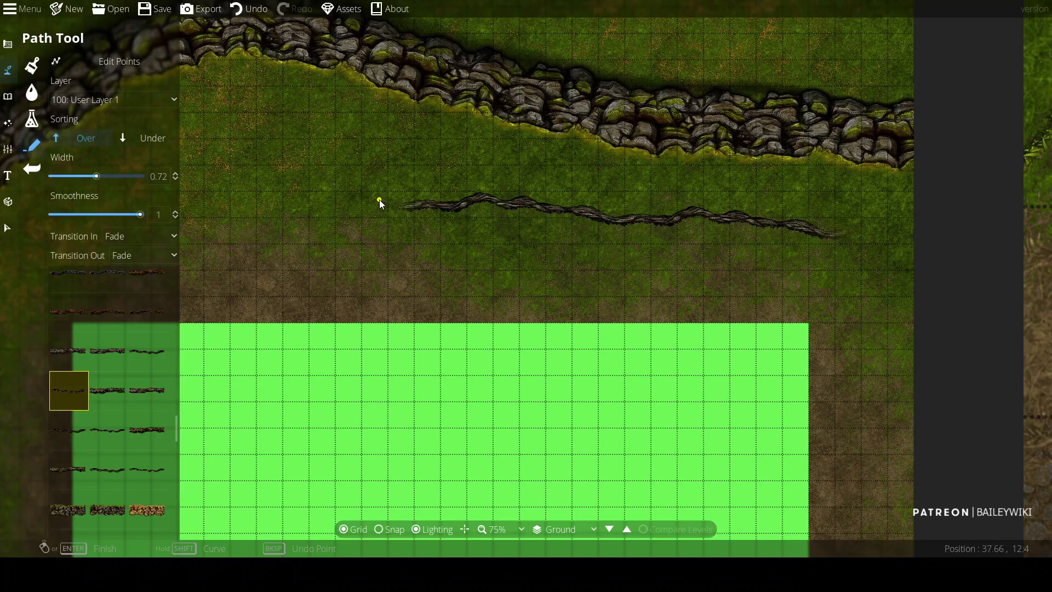
key("ctrl+z")
- Draw a shadowed grey cliff path with faded ends across the grass between the inner cliff and the green rectangle's north edge
left_click(80, 347)
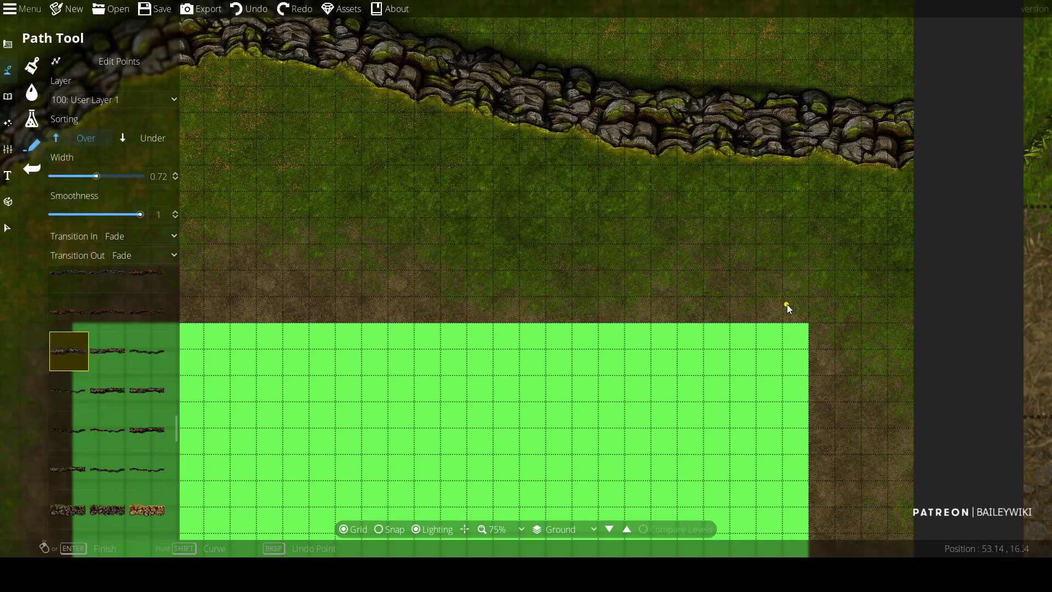
left_click(856, 244)
left_click(285, 174)
right_click(285, 175)
scroll(397, 229, "up", 4)
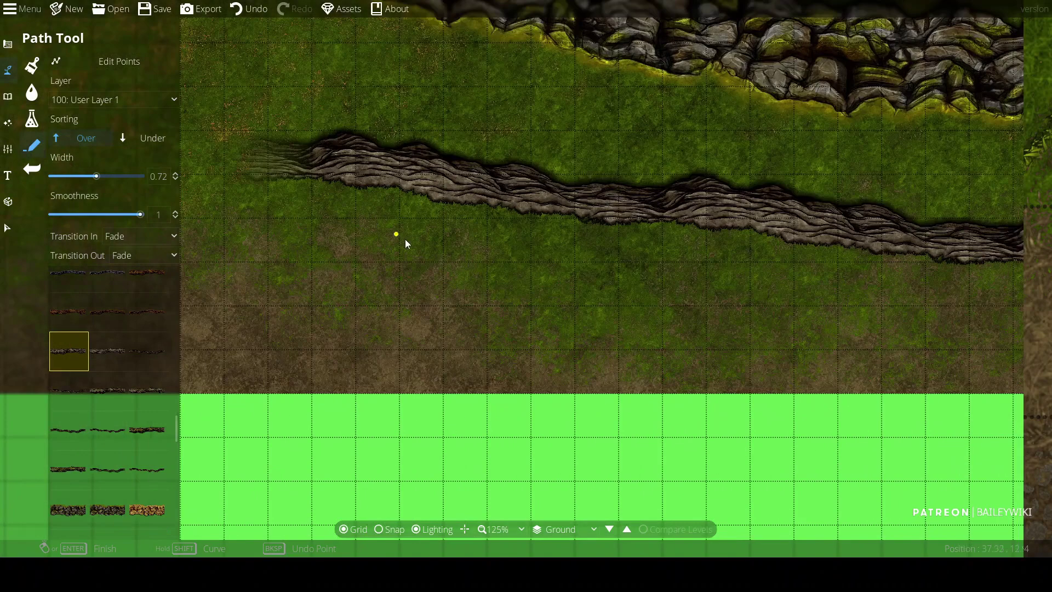
scroll(444, 251, "down", 6)
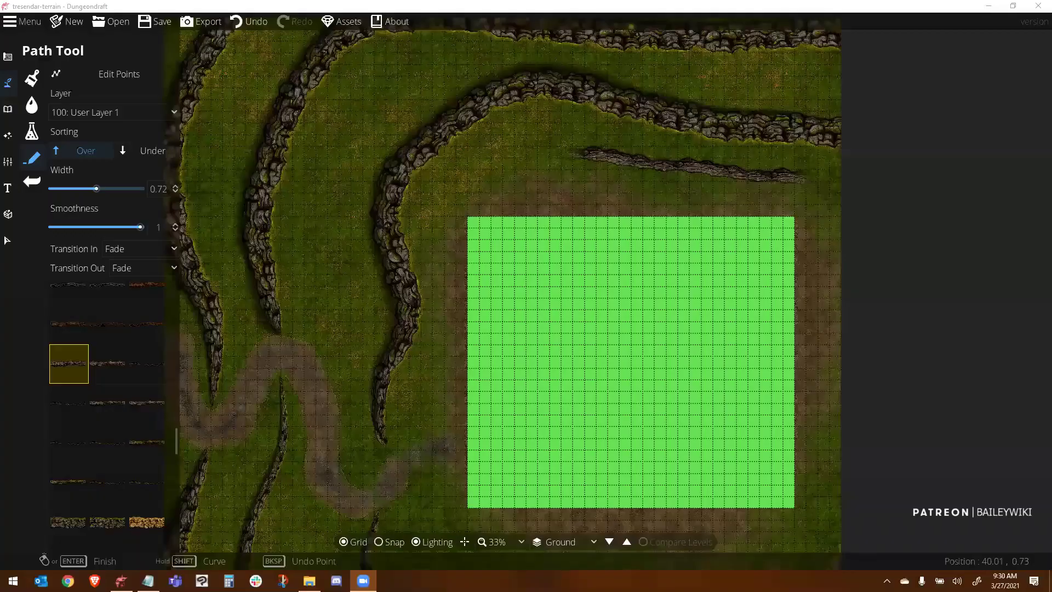
scroll(350, 174, "up", 3)
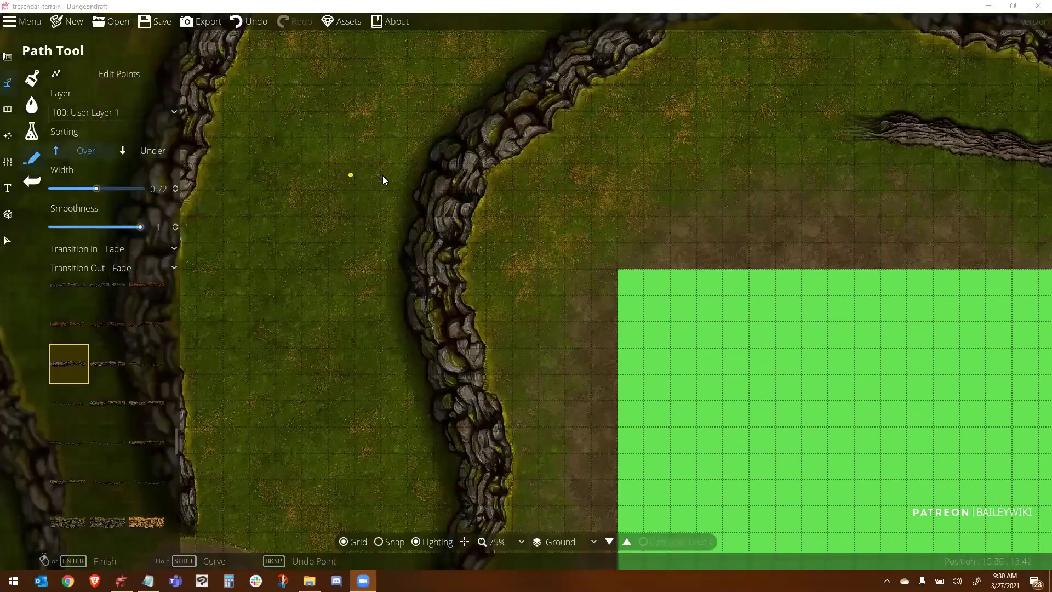
scroll(542, 146, "down", 3)
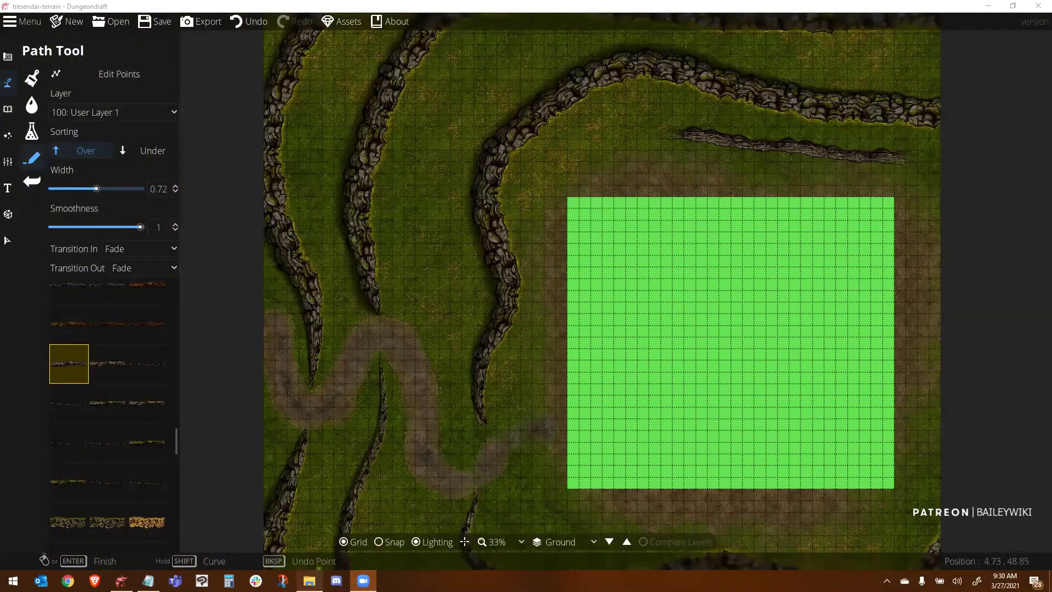
- Open Dungeondraft's Maps folder in File Explorer, close the map editor, and maximize the folder window
right_click(309, 580)
left_click(284, 342)
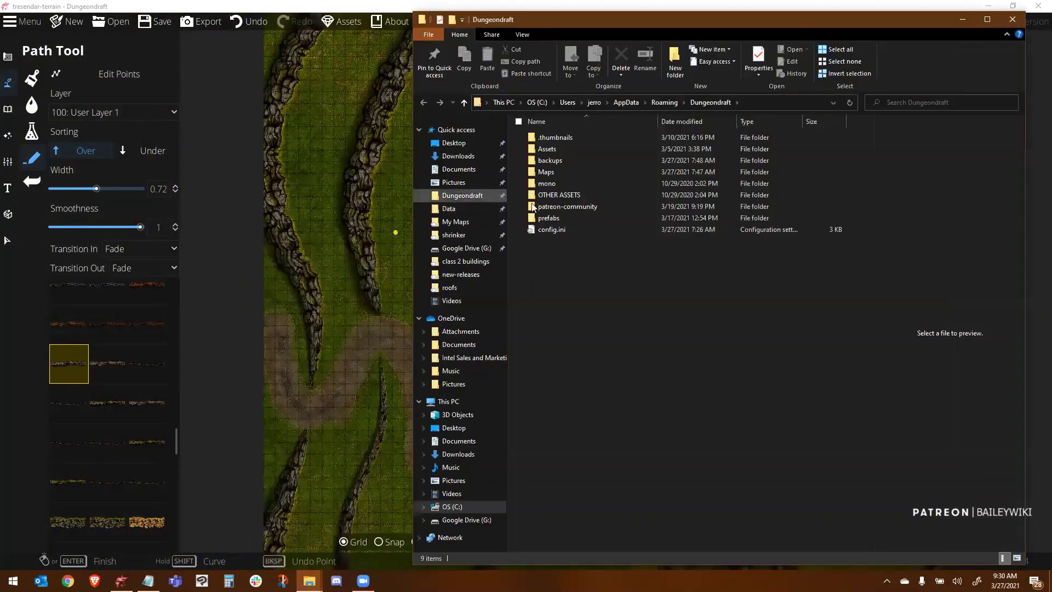
double_click(571, 172)
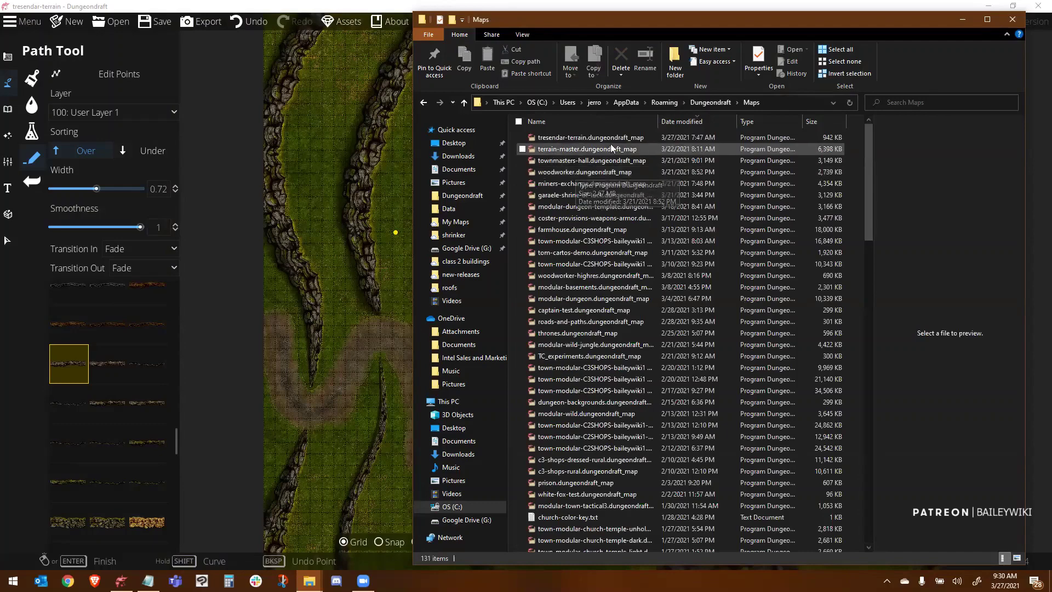
left_click(1037, 6)
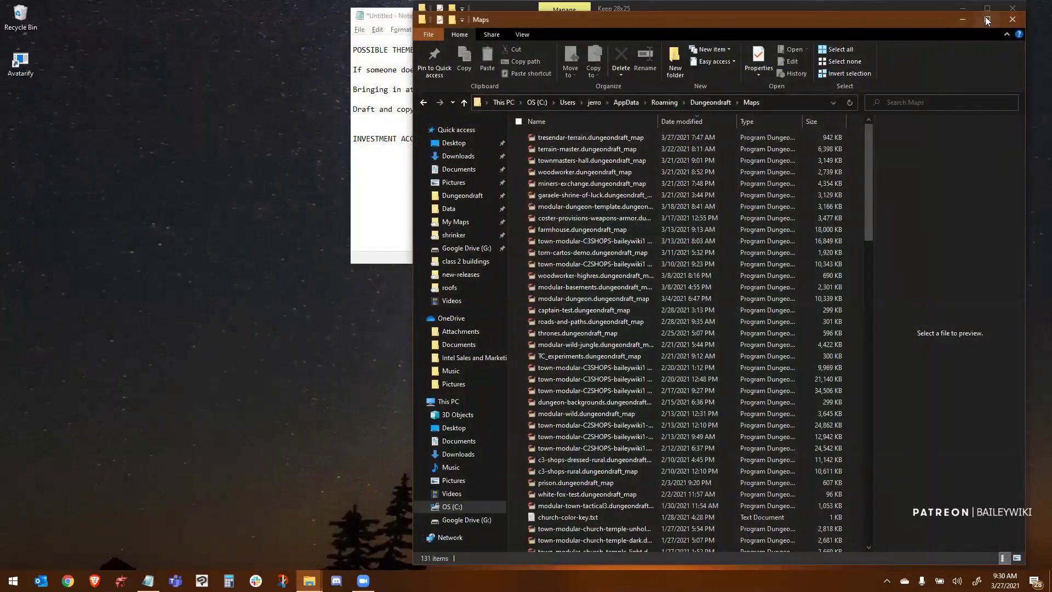
left_click(989, 21)
- Open tresendar-terrain.dungeondraft_map in Sublime Text
left_click(156, 125)
right_click(157, 127)
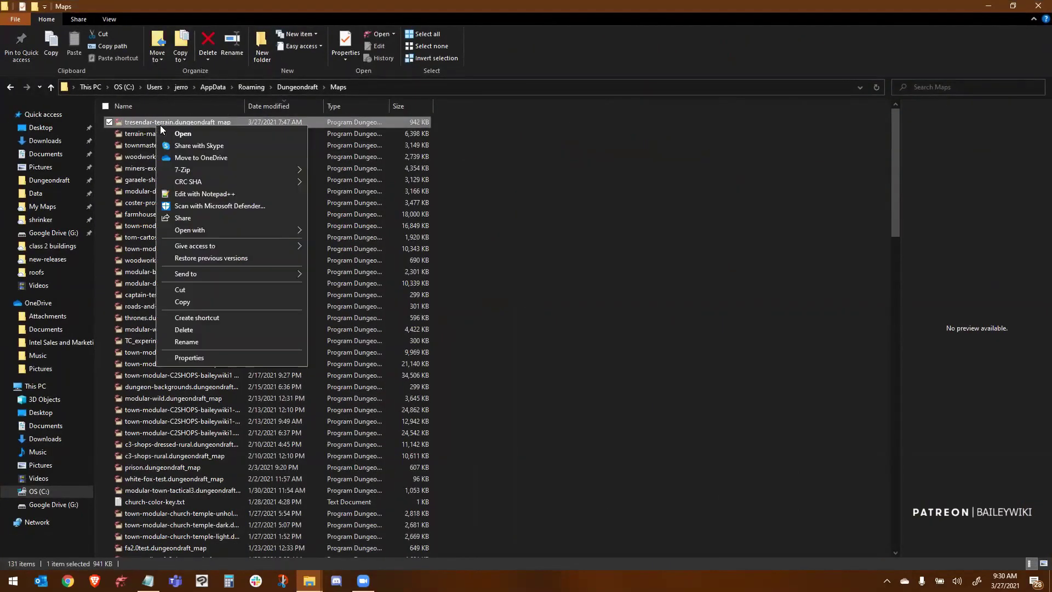
left_click(389, 127)
left_click(192, 121)
right_click(192, 120)
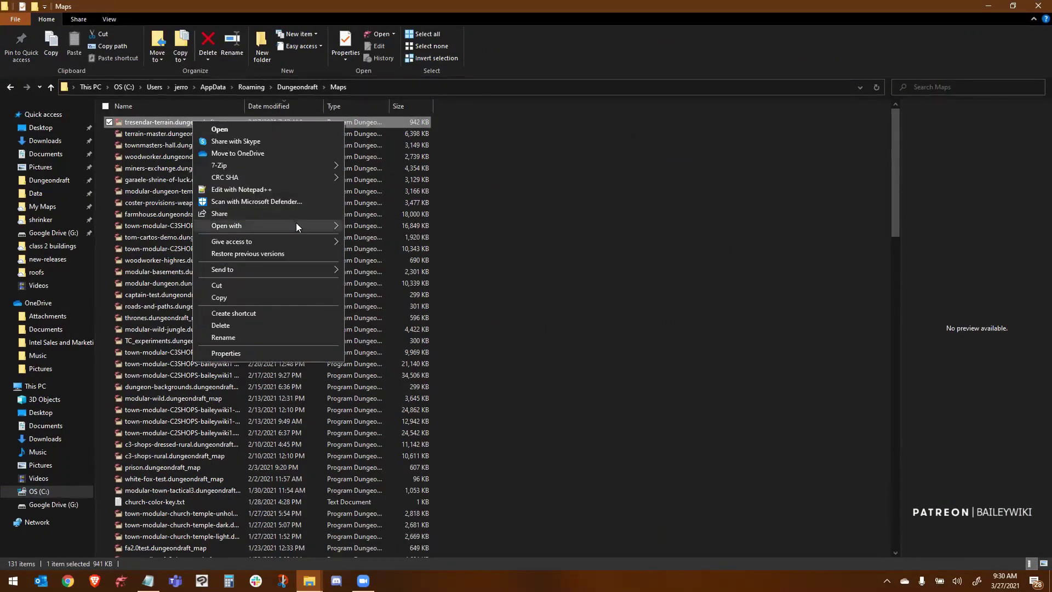
mouse_move(296, 223)
left_click(411, 229)
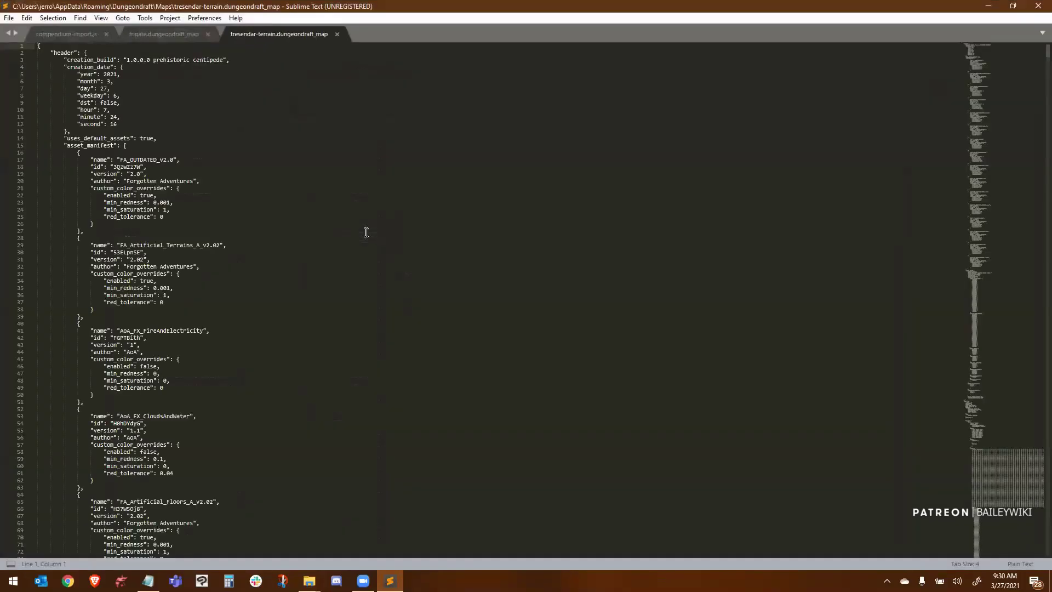
- Search the map file for "path" and go to the first texture entry in its paths section
scroll(193, 308, "down", 10)
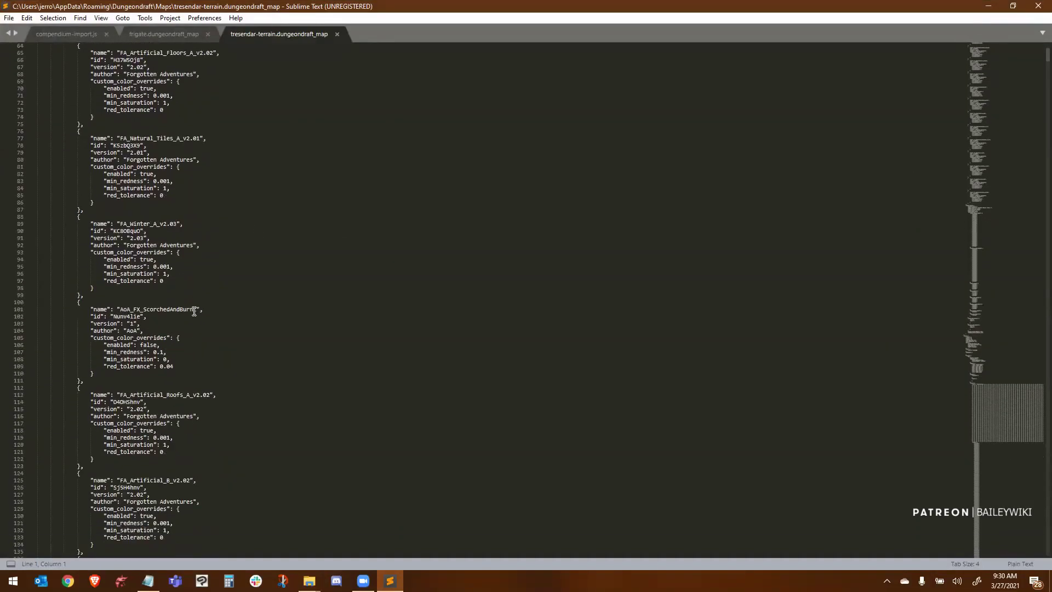
key("ctrl+f")
type("path")
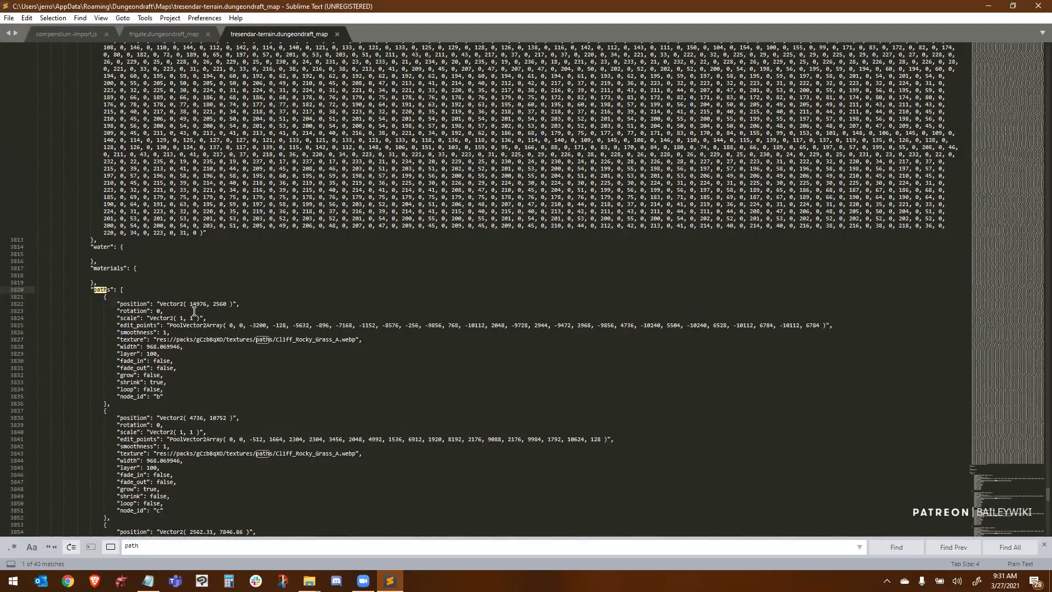
scroll(199, 354, "up", 2)
scroll(200, 353, "down", 2)
scroll(200, 353, "up", 1)
scroll(215, 341, "up", 2)
key("Return")
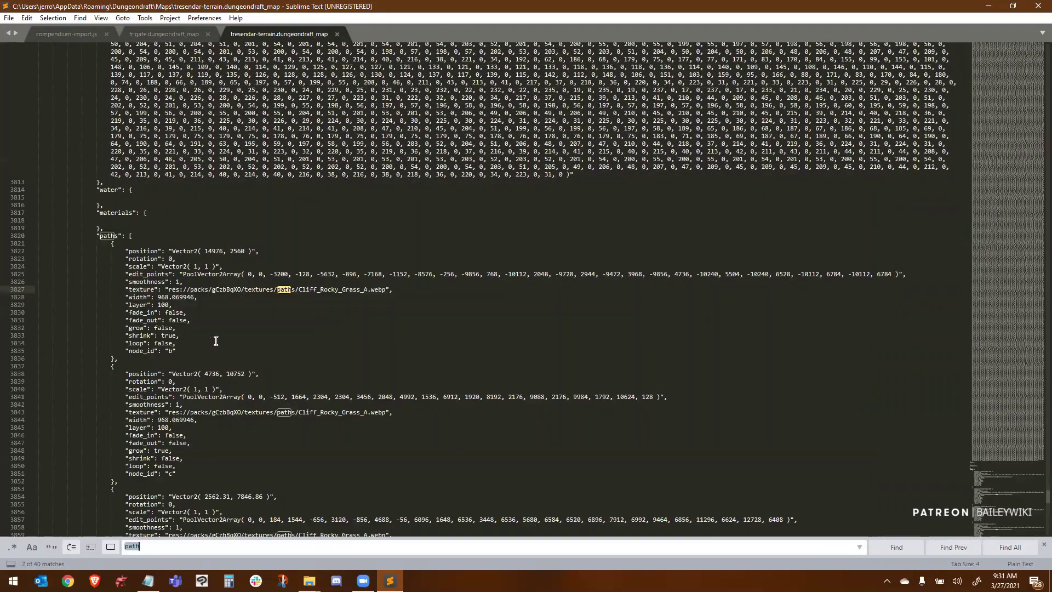
- Copy the texture file name Cliff_Rocky_Grass_A.webp from the first path entry into a new Notepad document
left_click_drag(386, 289, 310, 292)
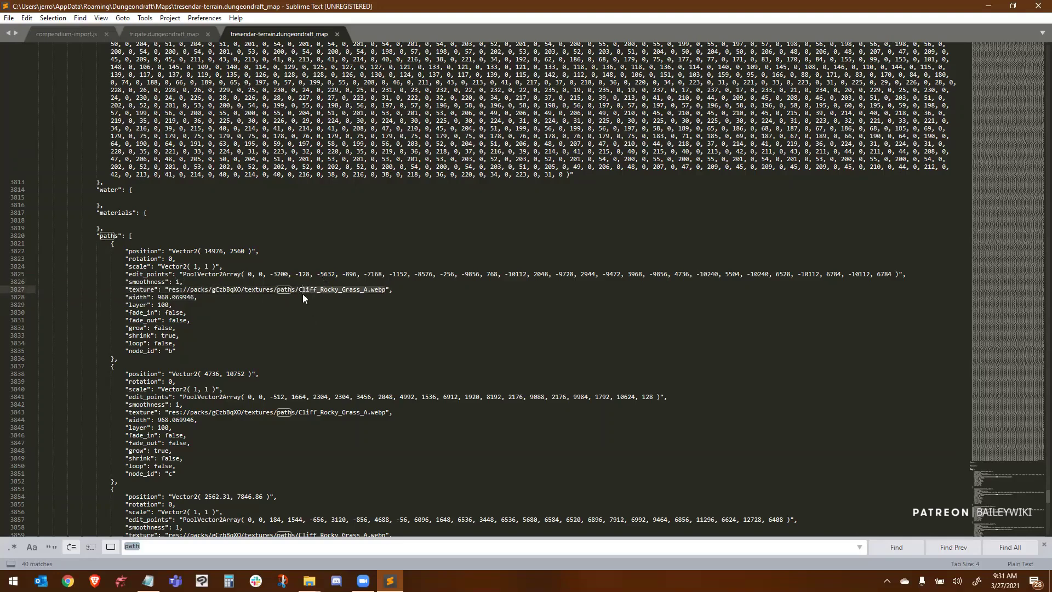
right_click(148, 581)
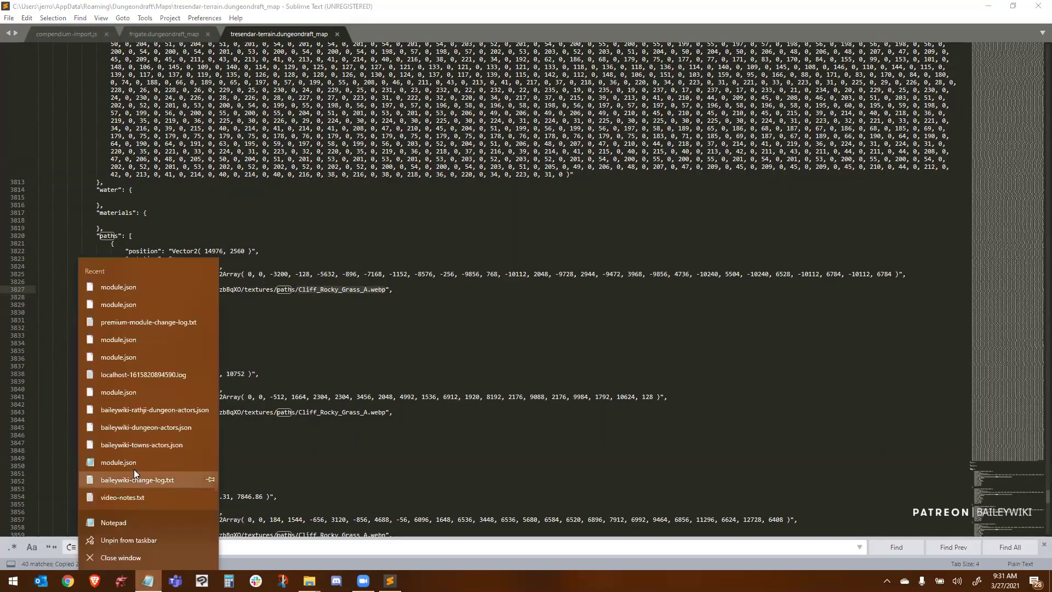
left_click(110, 523)
type("Cliff_Rocky_Grass_A.webp")
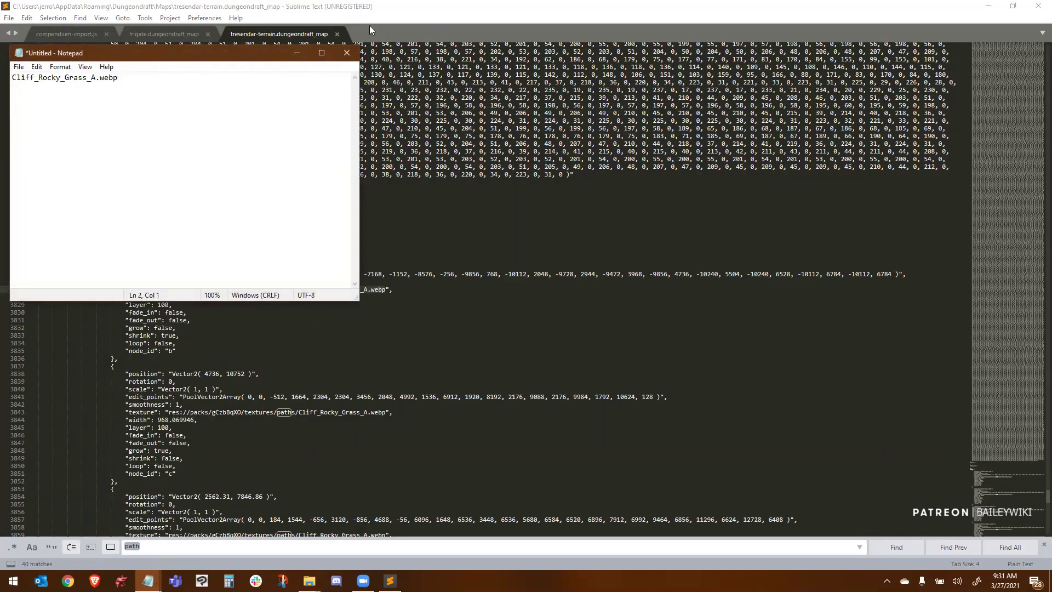
- Examine the texture names of the entries in the map file's paths section
left_click(293, 35)
scroll(452, 374, "down", 9)
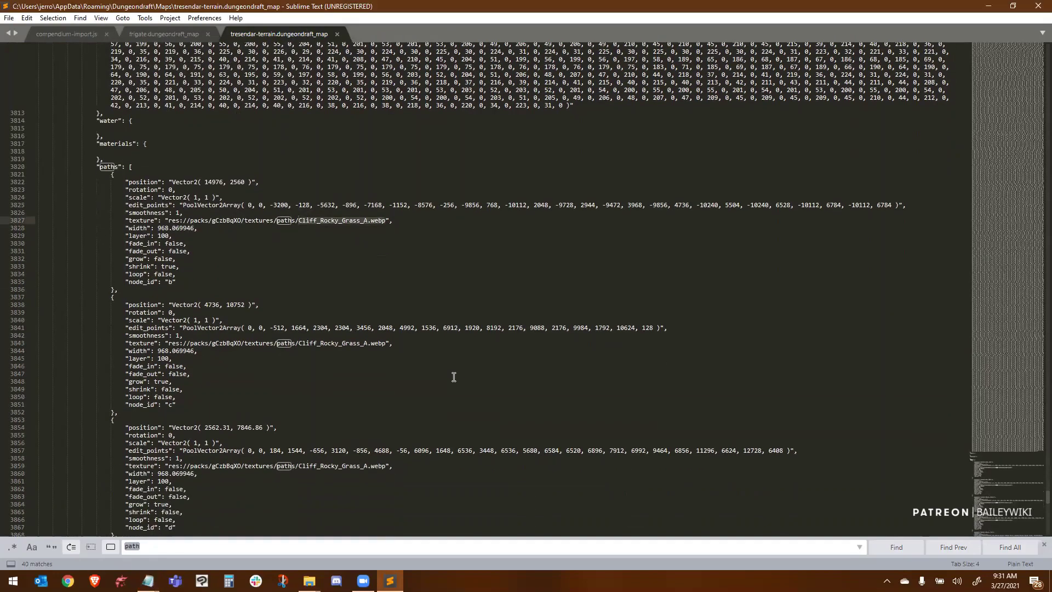
scroll(454, 377, "down", 19)
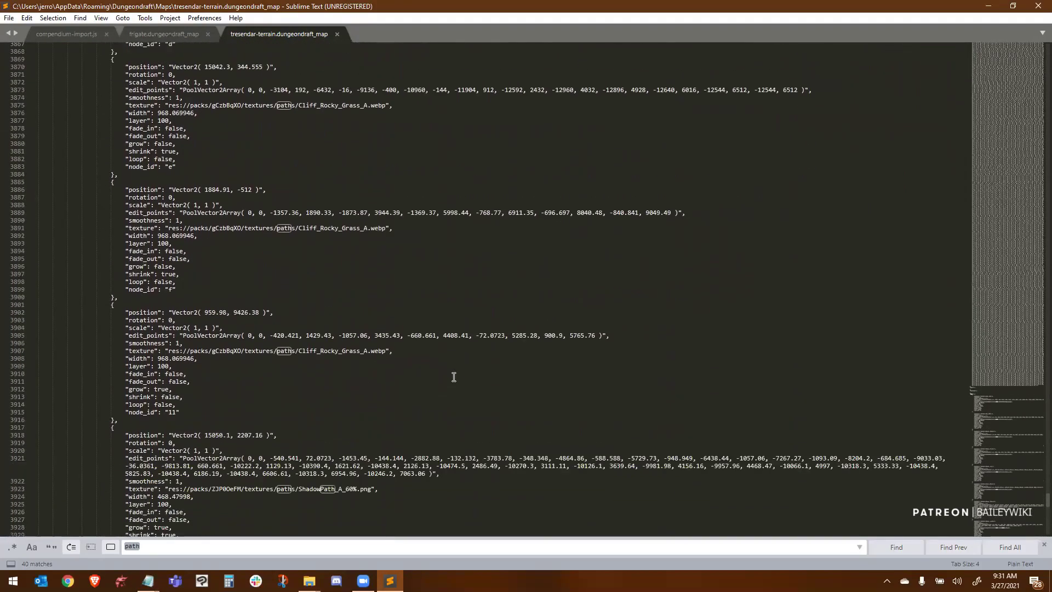
scroll(453, 377, "down", 4)
scroll(454, 377, "down", 20)
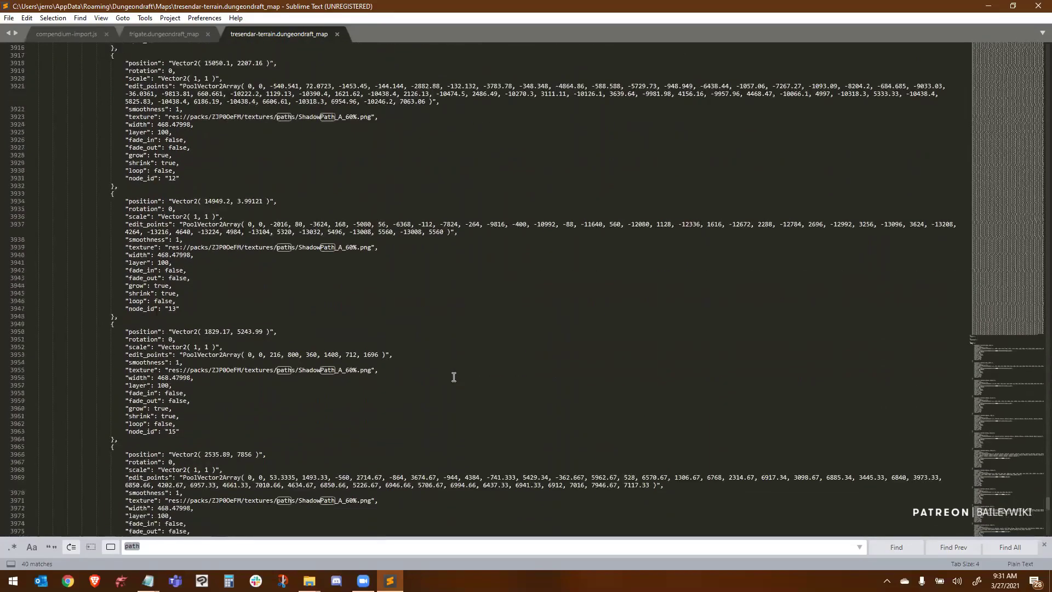
scroll(454, 377, "down", 20)
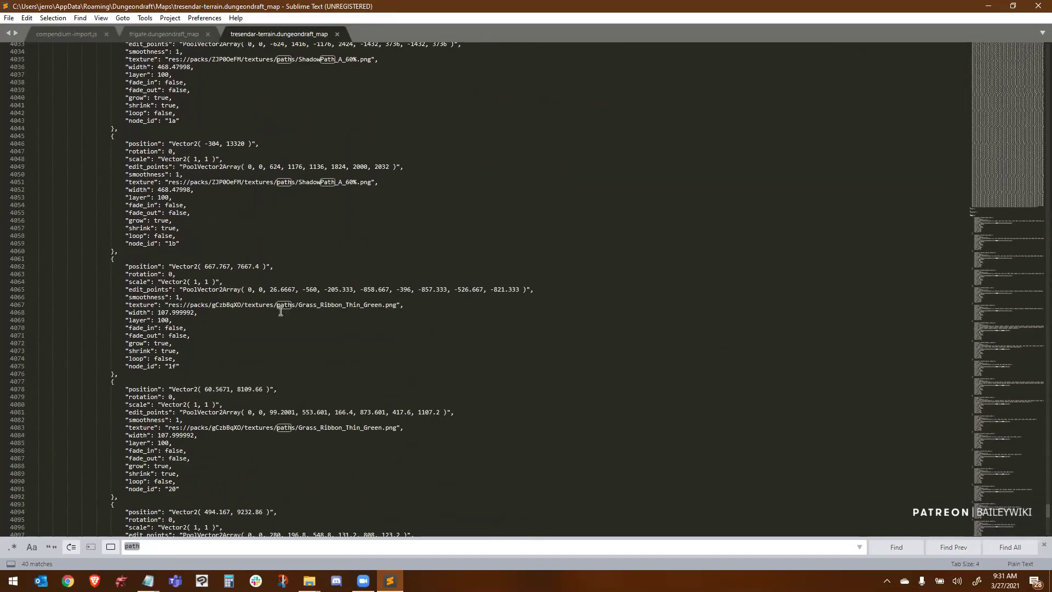
scroll(422, 422, "down", 10)
scroll(422, 422, "up", 9)
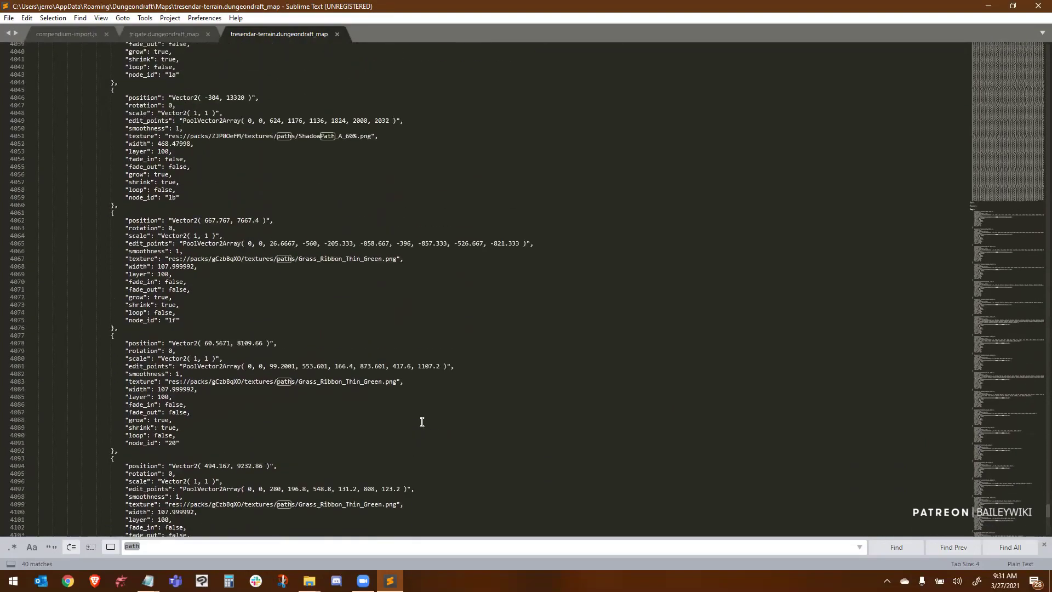
scroll(422, 422, "up", 20)
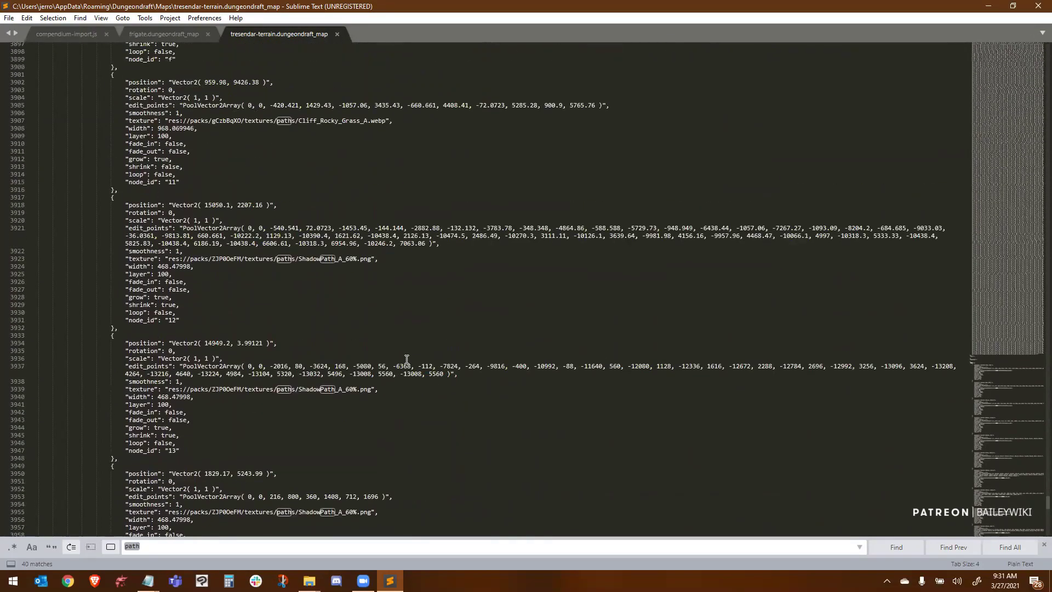
scroll(407, 359, "up", 11)
- Search the map file for "cliff" and copy the last match's texture file name, Cliff_Grass_A_01.webp, onto a new line in Notepad
key("Up")
type("cliff")
key("Return")
key("Return")
key("Return")
key("Return")
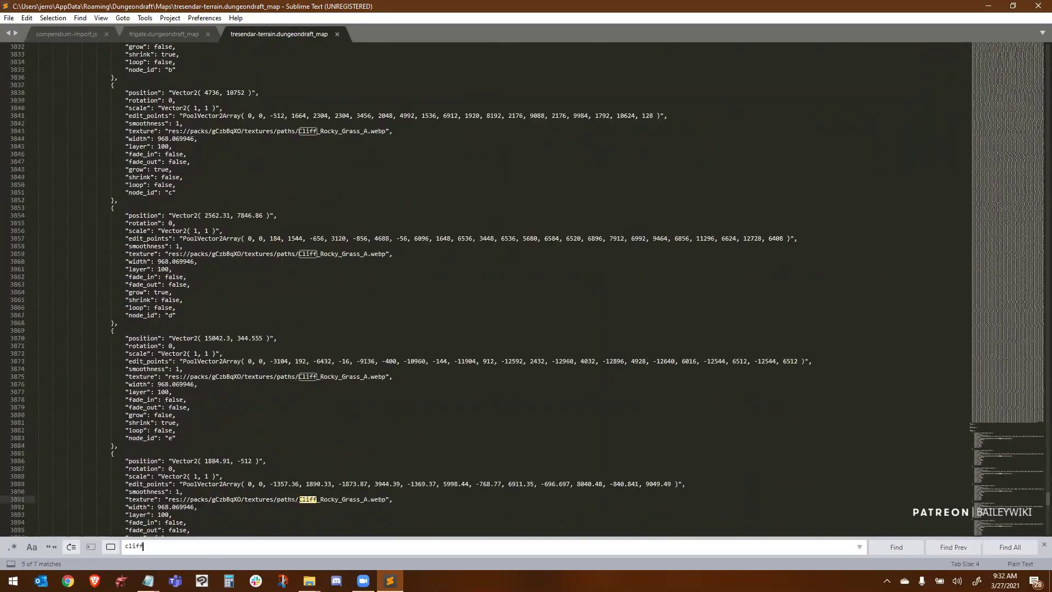
key("Return")
key("Return")
key("Return")
key("Return")
key("Return")
key("Return")
key("Return")
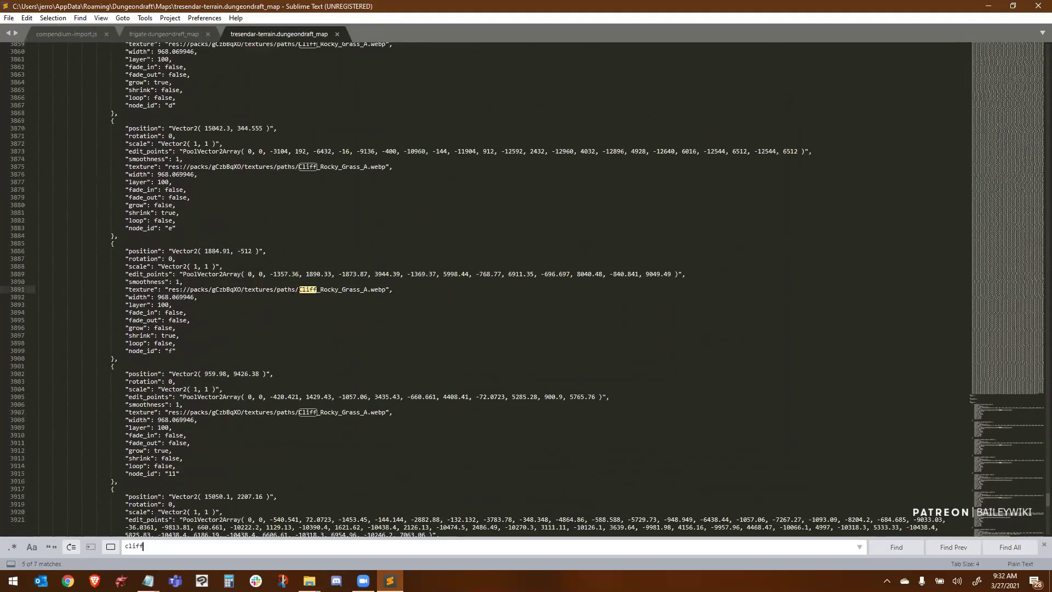
key("Return")
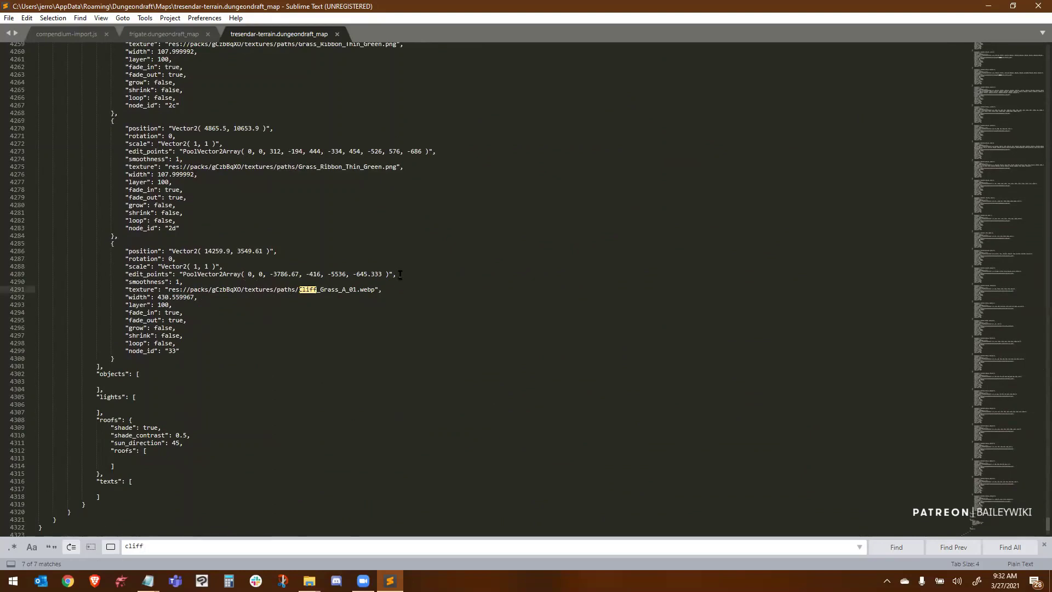
left_click_drag(377, 289, 298, 289)
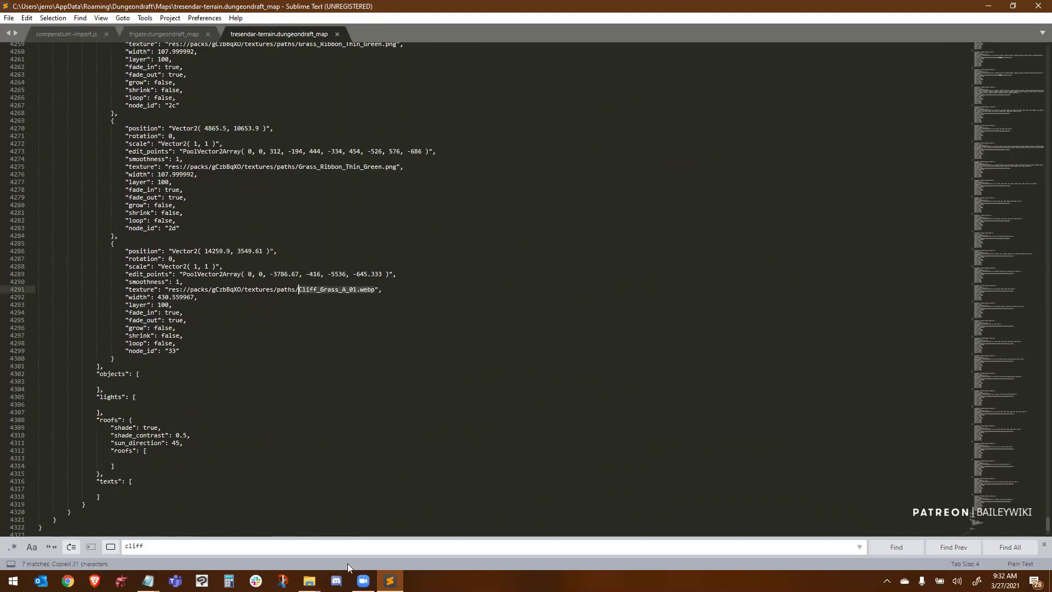
key("alt+Tab")
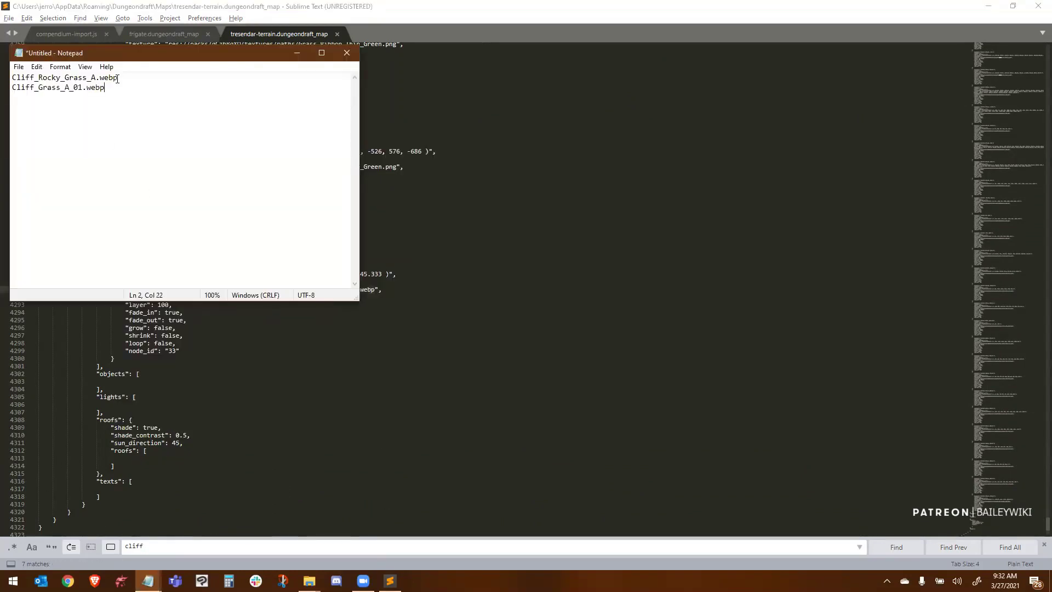
- Replace every Cliff_Rocky_Grass_A.webp in the map file with Cliff_Grass_A_01.webp and save the file
key("shift+Home")
key("ctrl+c")
left_click(285, 39)
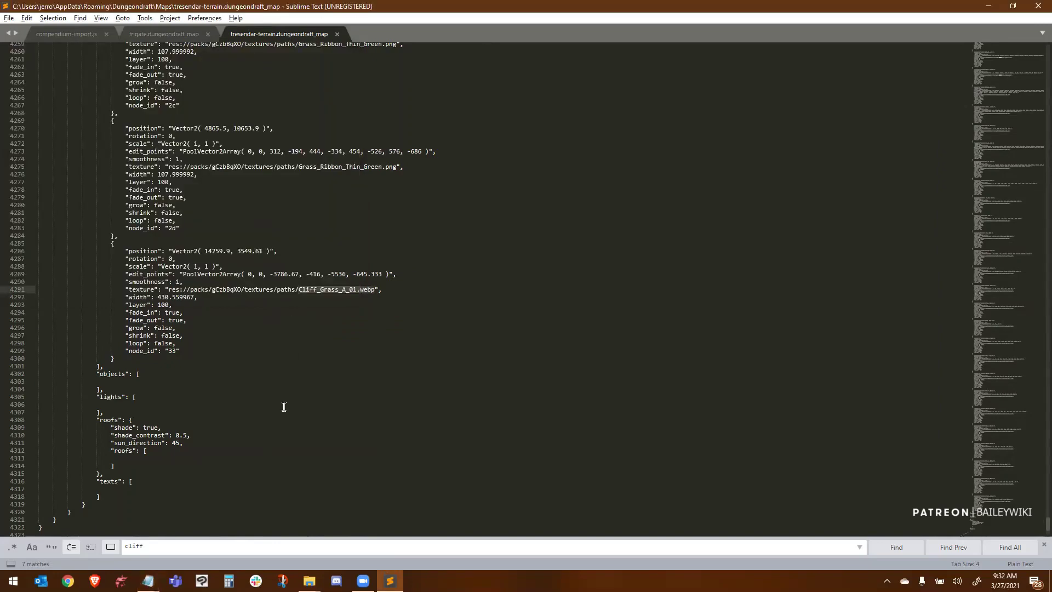
key("ctrl+h")
key("ctrl+v")
key("alt+Tab")
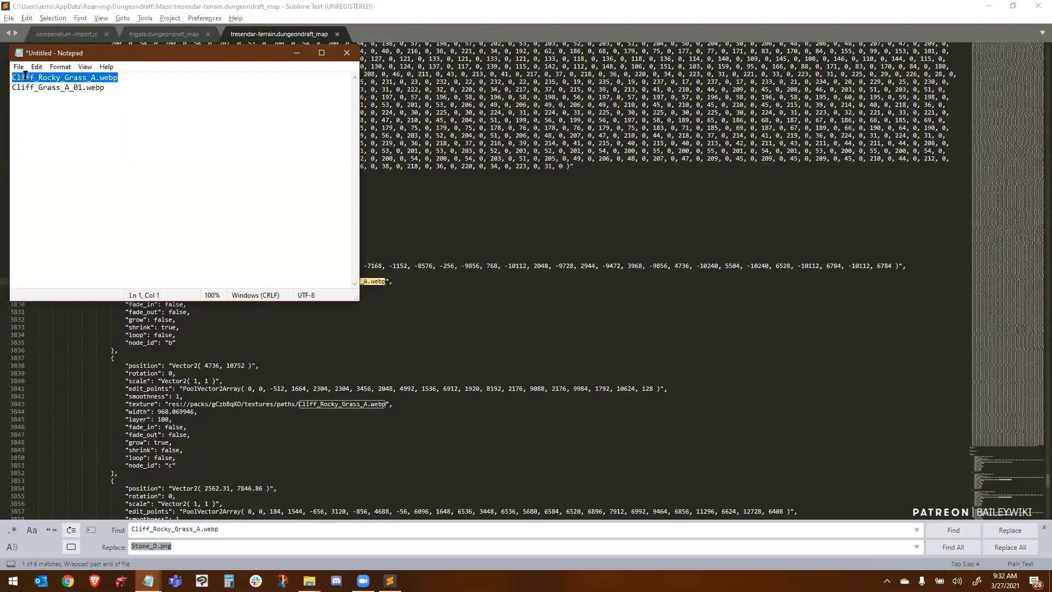
left_click_drag(108, 88, 43, 96)
key("alt+Tab")
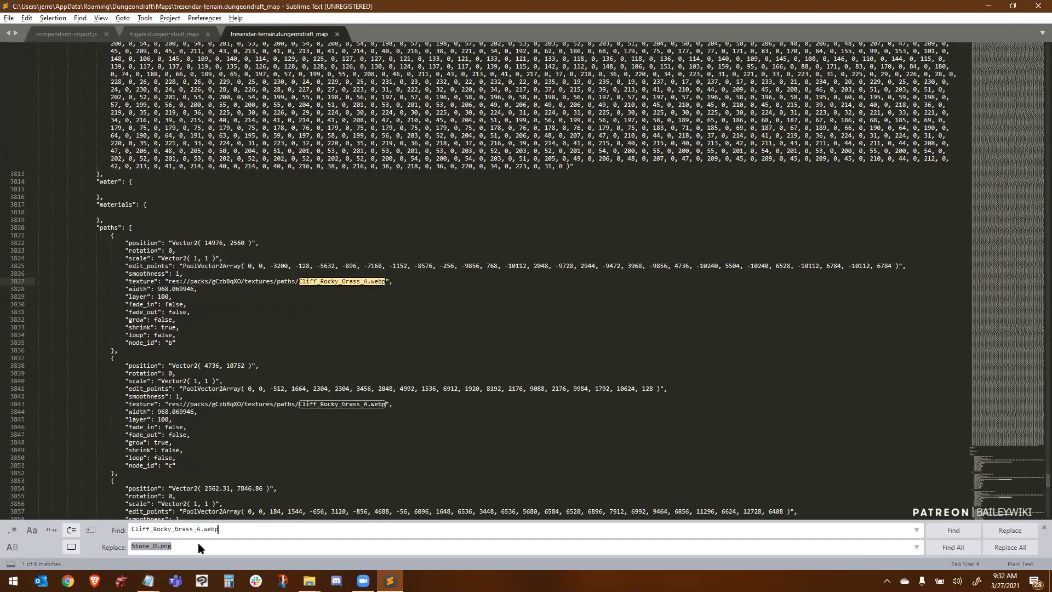
type("Cliff_Grass_A_01.webp")
left_click(1010, 546)
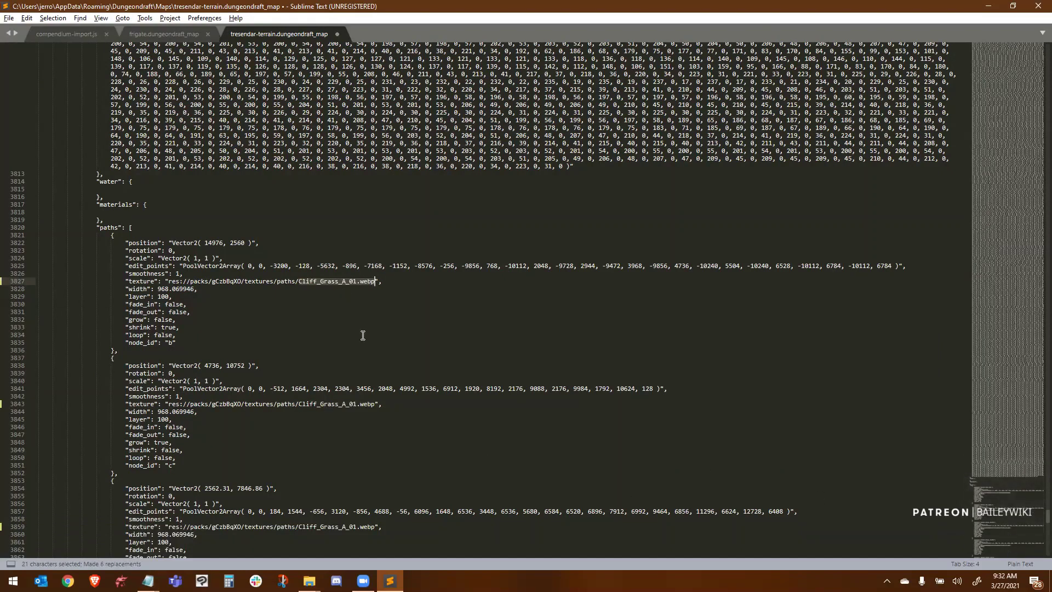
scroll(362, 336, "up", 1)
left_click(8, 18)
left_click(33, 102)
- Switch to Dungeondraft and open the recent tresendar-terrain map
left_click(121, 581)
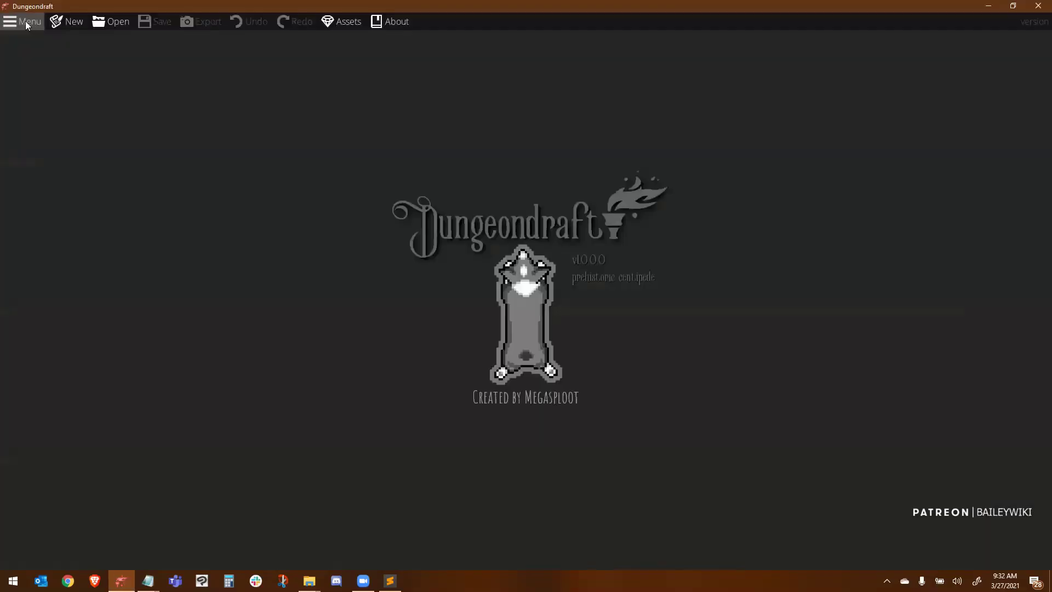
left_click(25, 21)
mouse_move(37, 42)
left_click(198, 43)
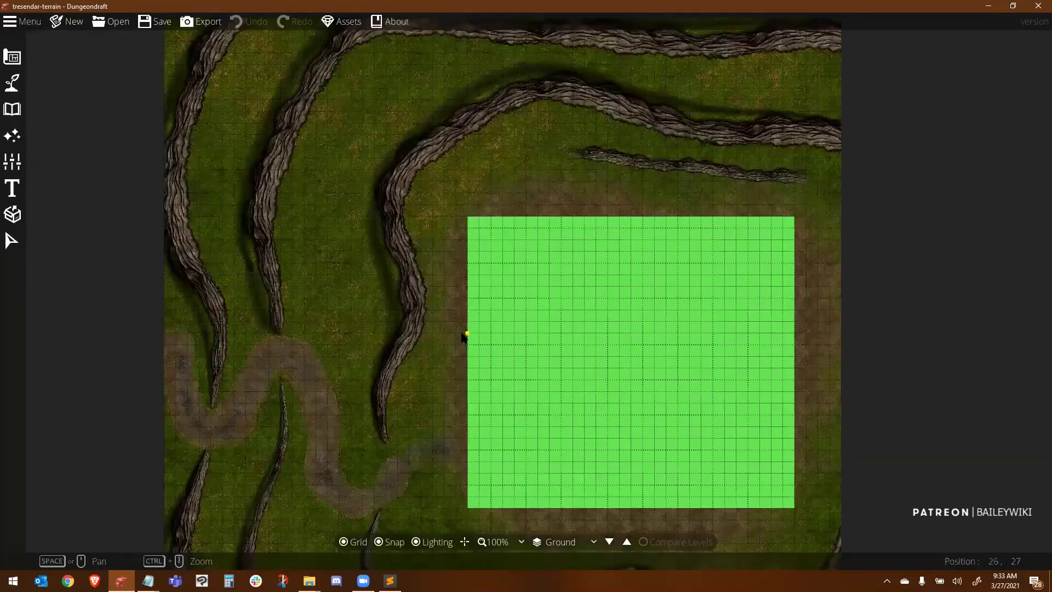
- Delete the short faded cliff path between the inner northern cliff and the green rectangle
scroll(480, 307, "up", 5)
scroll(499, 234, "down", 2)
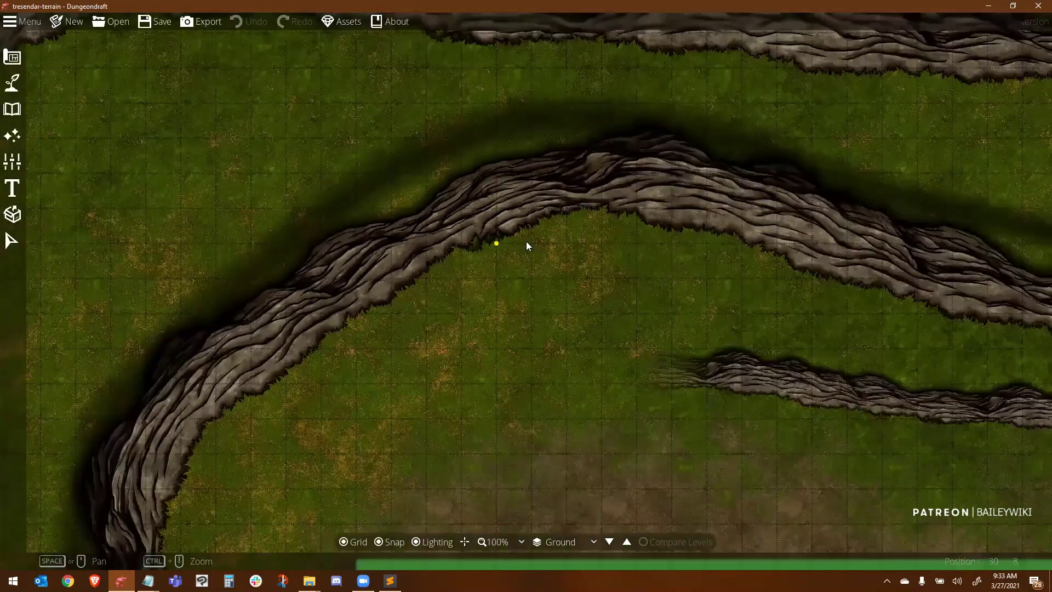
left_click_drag(494, 268, 198, 293)
left_click(12, 241)
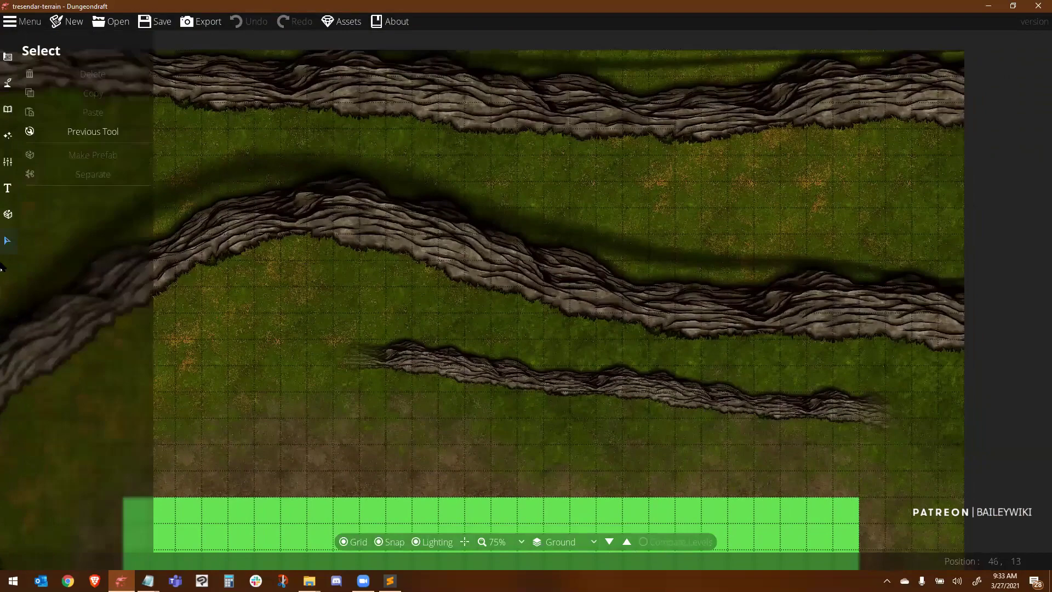
left_click(551, 374)
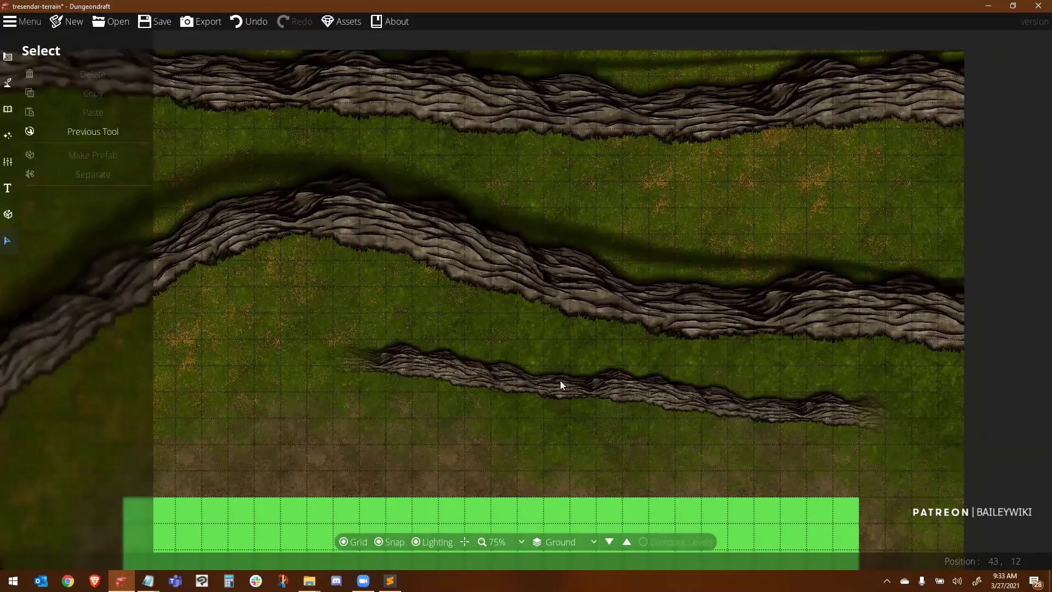
left_click(559, 380)
key("Delete")
- Edit the points of the shadow path west of the inner cliff so it follows the cliff's edge more closely
scroll(386, 436, "down", 5)
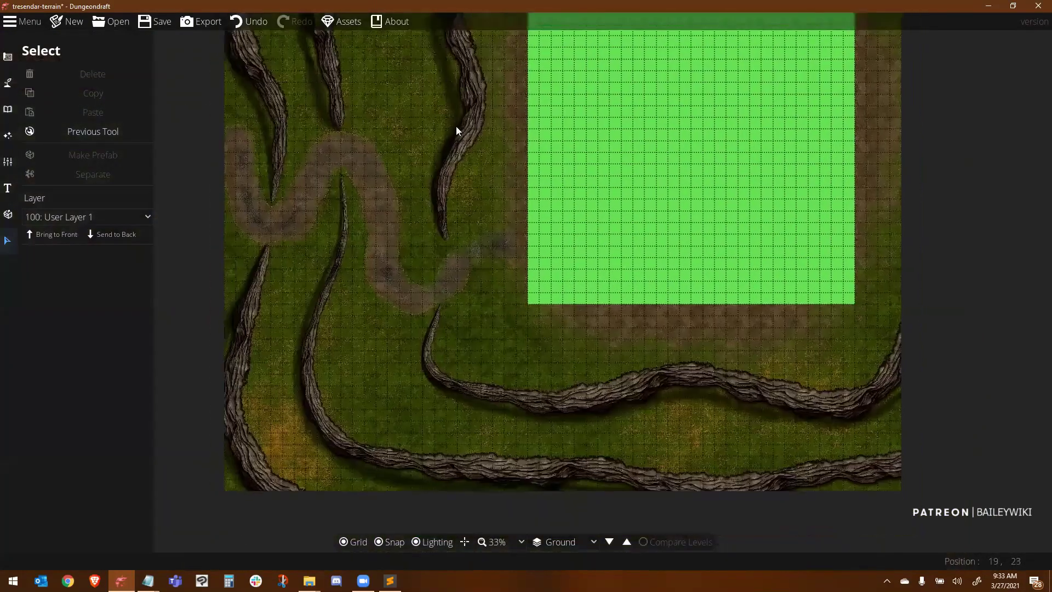
left_click_drag(456, 132, 471, 446)
scroll(494, 251, "up", 5)
left_click_drag(493, 251, 491, 445)
left_click(89, 157)
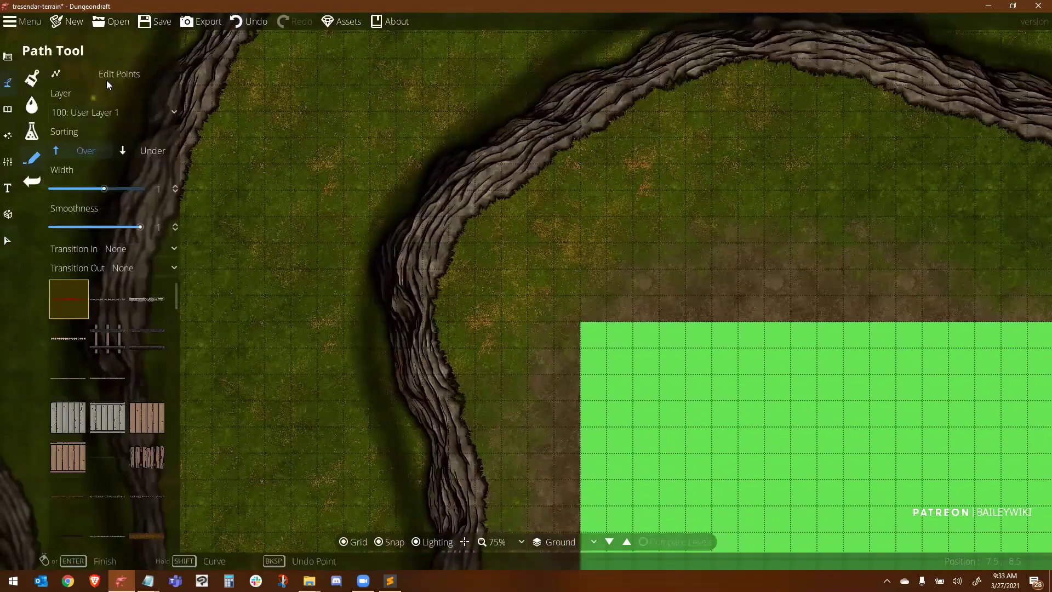
left_click(110, 77)
left_click_drag(345, 398, 314, 283)
left_click_drag(336, 242, 370, 264)
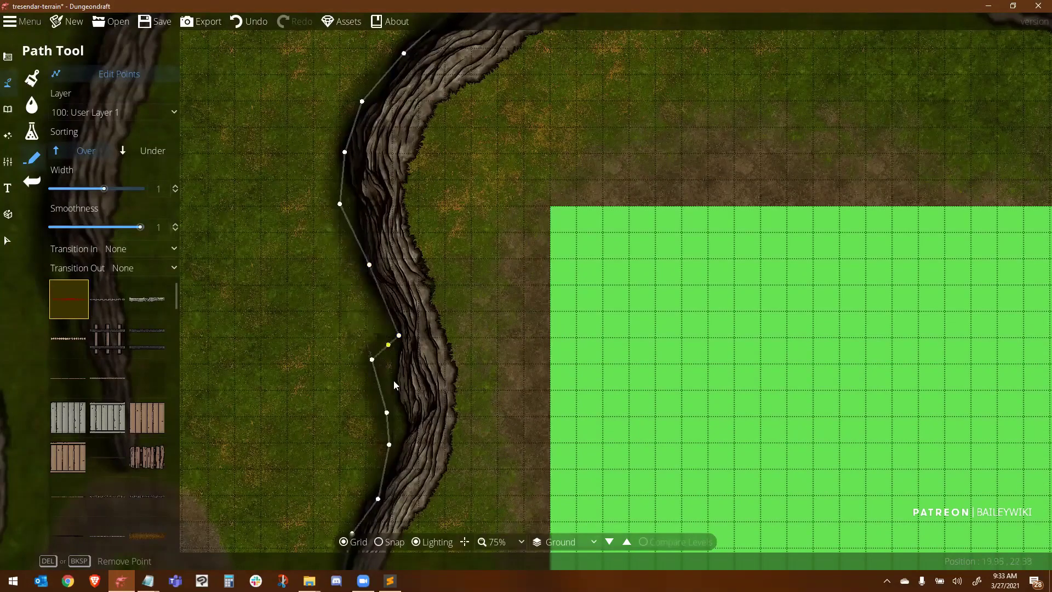
left_click_drag(394, 420, 395, 450)
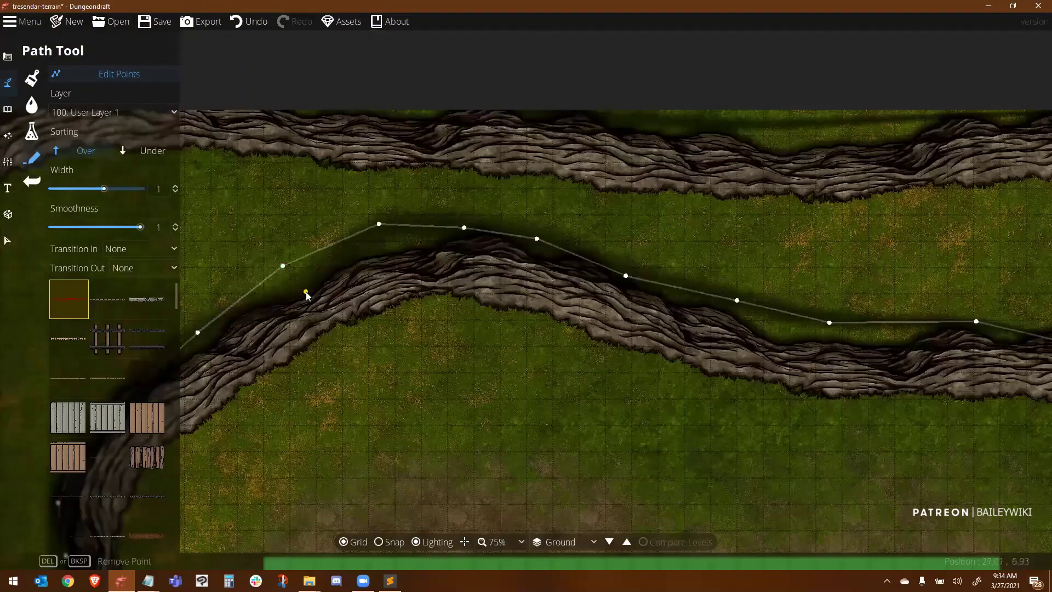
- Move the shadow path's points closer to the northern edge of the inner cliff
left_click_drag(379, 223, 397, 252)
left_click_drag(737, 300, 747, 325)
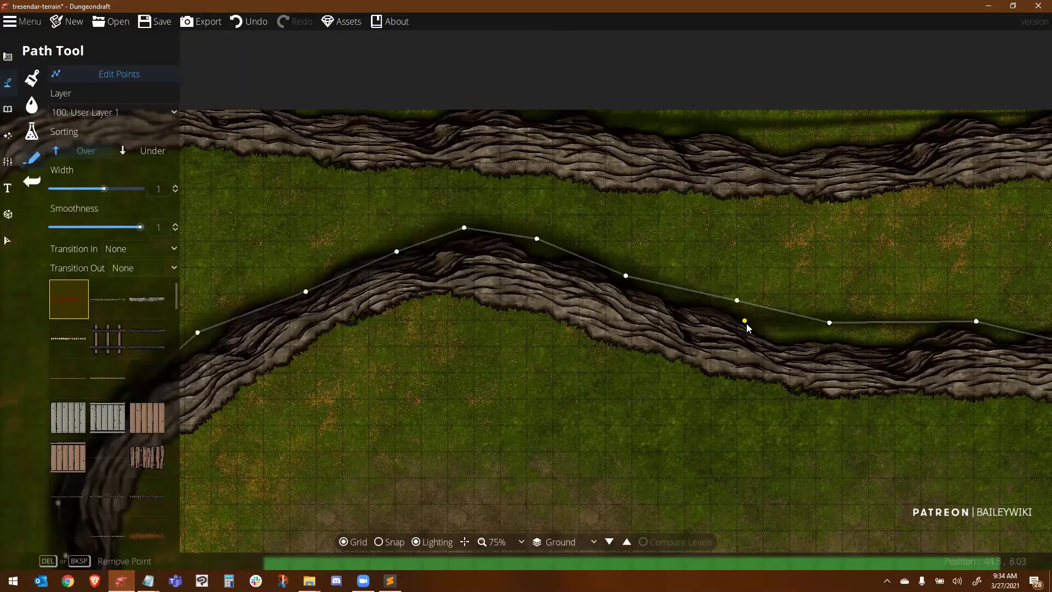
key("Delete")
left_click_drag(960, 325, 838, 353)
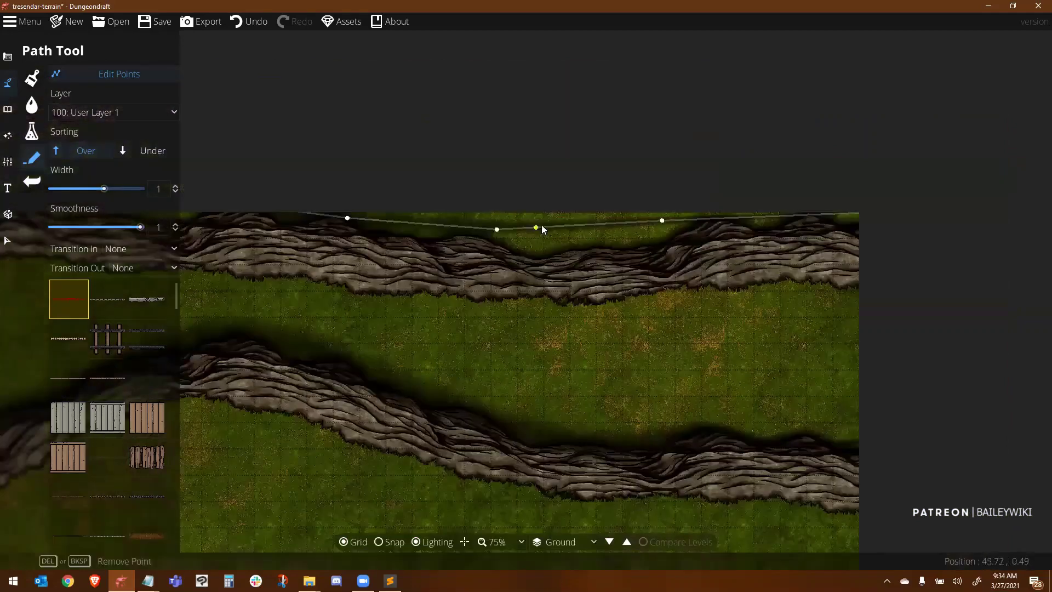
- Pull the shadow path points at the map's north edge down against the cliff below them
left_click_drag(542, 224, 591, 252)
left_click_drag(668, 237, 668, 234)
mouse_move(729, 225)
left_mouse_down()
mouse_move(718, 214)
mouse_move(766, 231)
left_mouse_up()
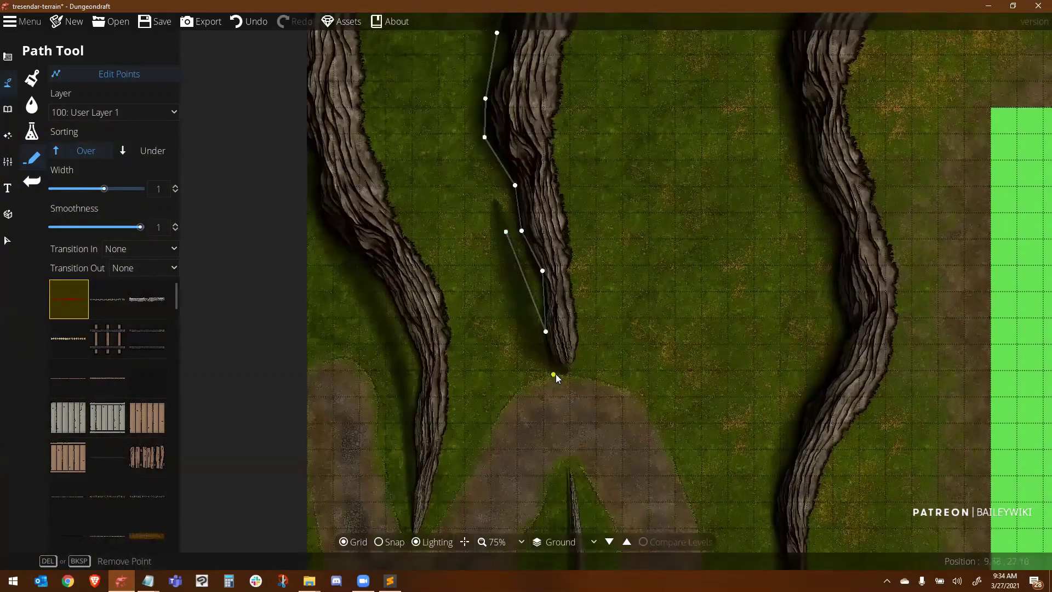
- Remove surplus points from the southern end of the middle cliff's shadow path, just north of the trail
key("BackSpace")
key("BackSpace")
key("BackSpace")
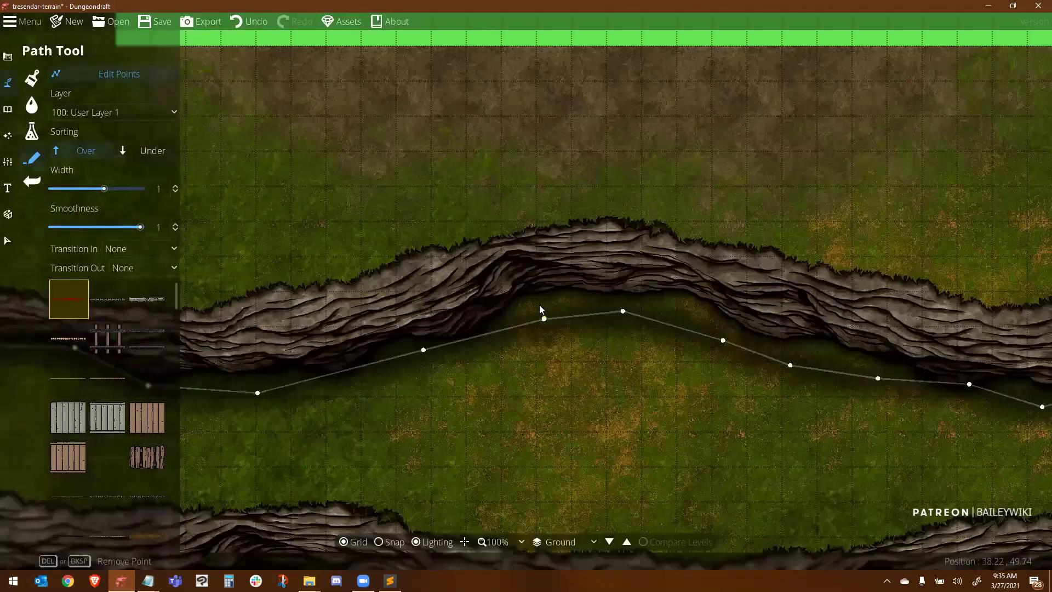
- Move the shadow path's points up against the underside of the inner southern cliff
left_click_drag(540, 305, 536, 295)
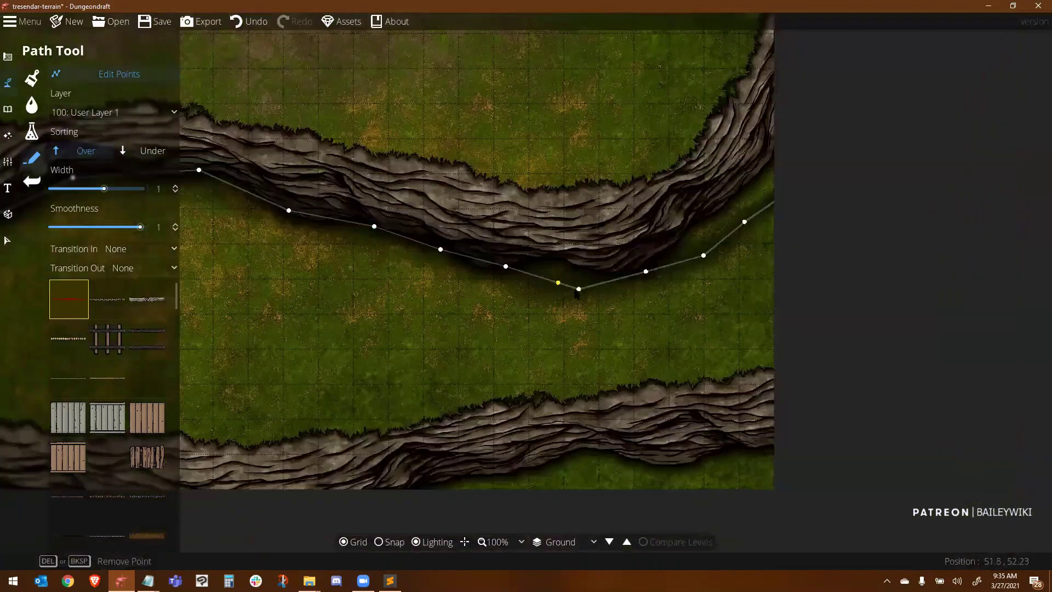
left_click_drag(574, 286, 565, 263)
left_click_drag(701, 267, 693, 222)
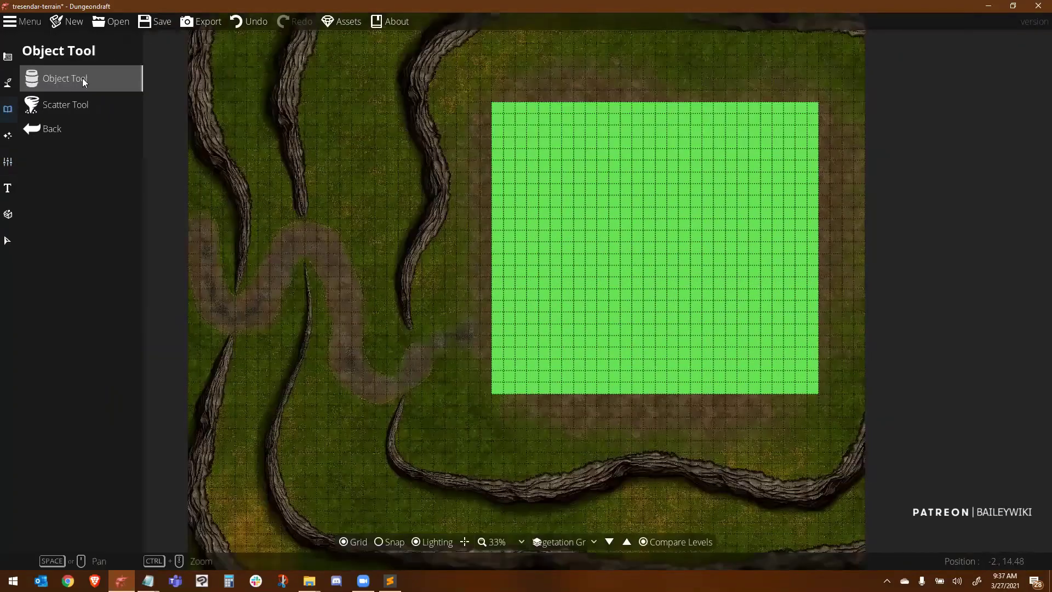
- Search the object library for "bush" with the Scatter Tool active and find the yellow bush variants
left_click(82, 78)
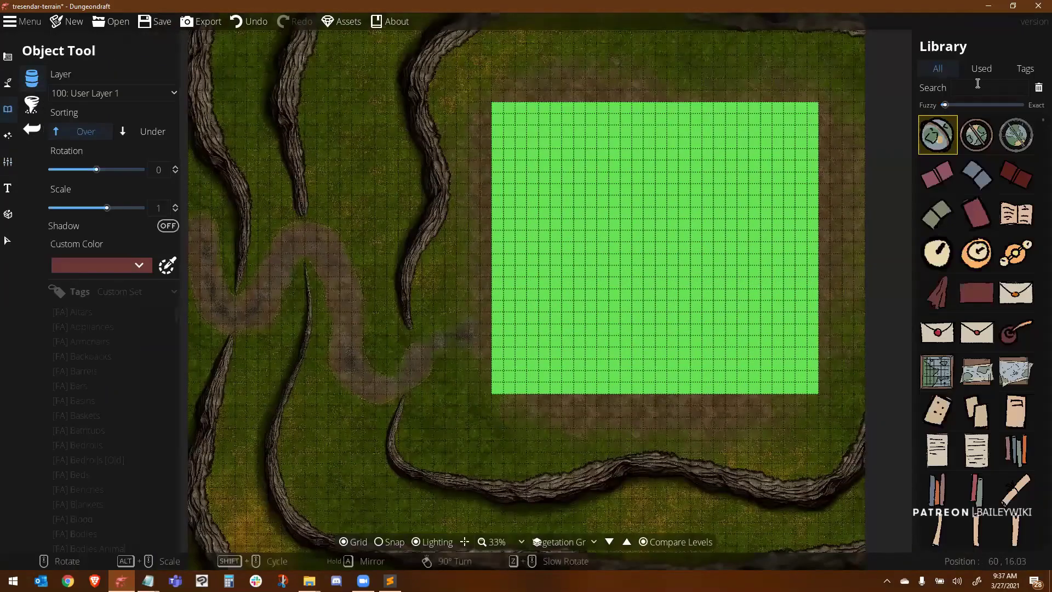
left_click(976, 86)
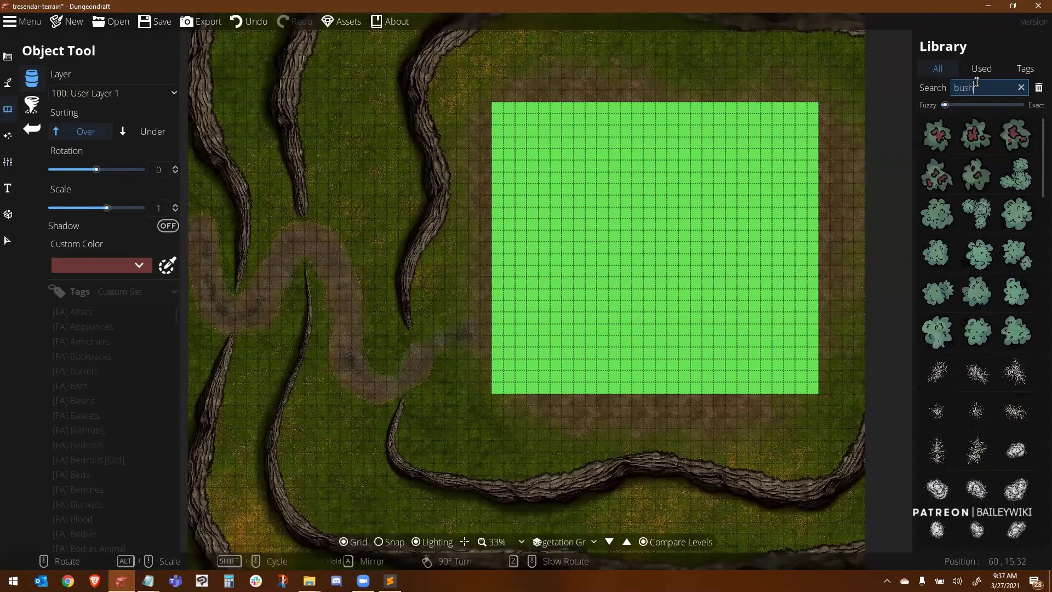
left_click(31, 106)
scroll(984, 379, "down", 10)
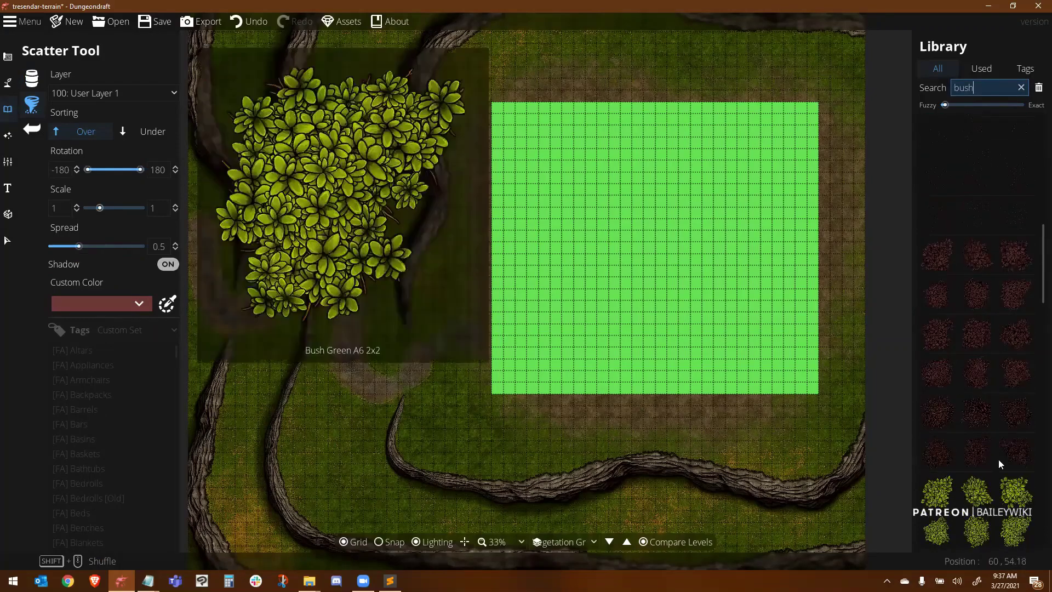
scroll(981, 400, "down", 5)
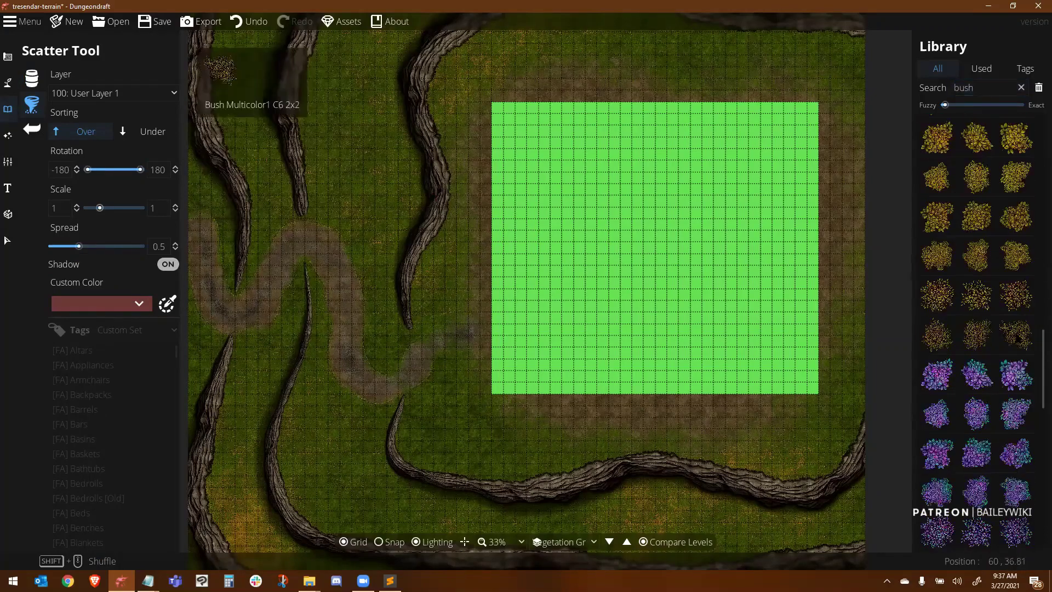
scroll(983, 462, "down", 5)
scroll(983, 462, "down", 3)
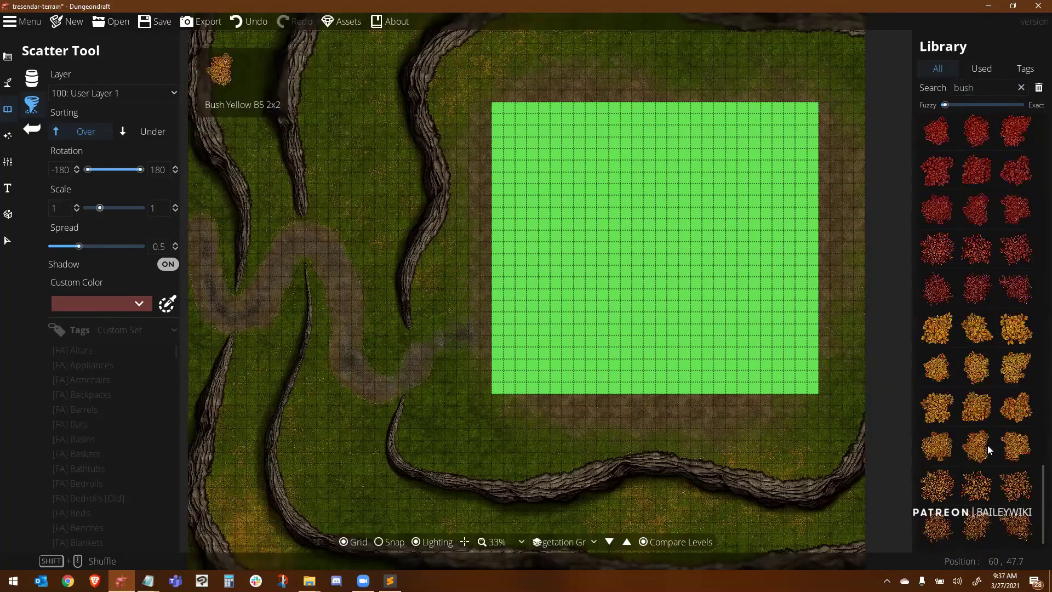
- Add the first three rows of yellow bush variants, nine in all, to the scatter selection
left_click(938, 327)
left_click(977, 327)
left_click(1016, 328)
left_click(1017, 368)
left_click(1016, 406)
left_click(977, 367)
left_click(977, 406)
left_click(939, 406)
left_click(938, 367)
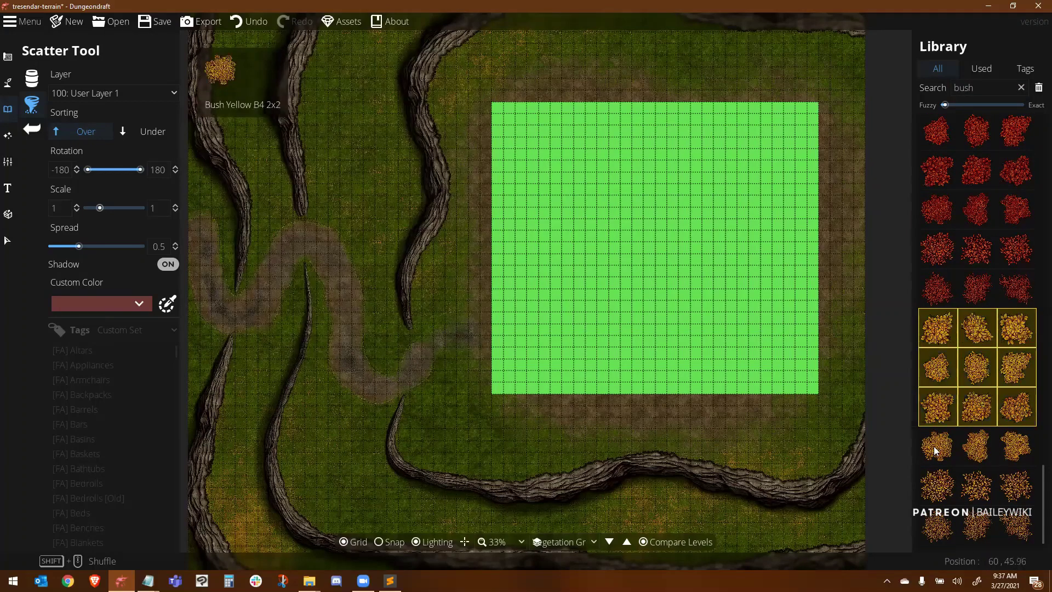
- Add the remaining yellow bush variants to the scatter selection and turn off the scattered objects' shadow
left_click(938, 446)
left_click(977, 485)
left_click(978, 525)
left_click(1017, 486)
left_click(1016, 525)
left_click(1016, 446)
left_click(938, 486)
left_click(938, 524)
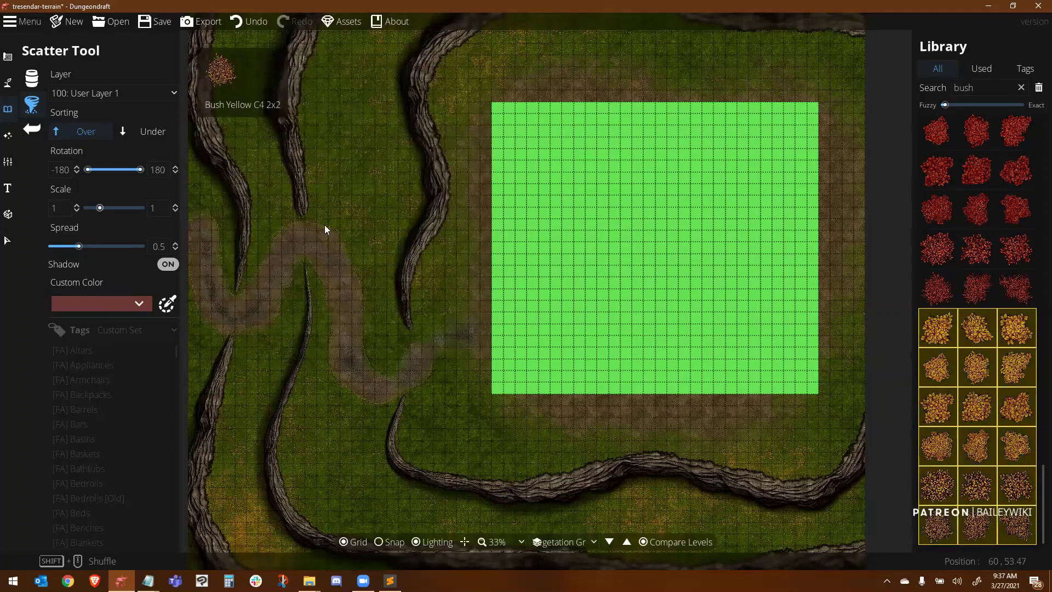
left_click(169, 266)
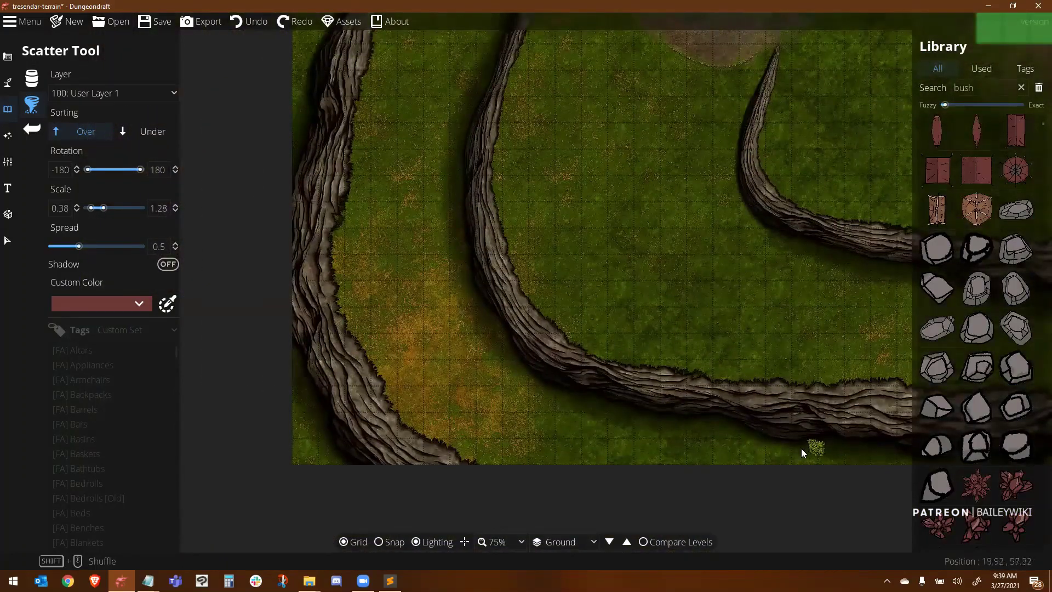
- Scatter bushes along the western foot of the middle cliff south of the trail
mouse_move(653, 415)
left_mouse_down()
mouse_move(461, 241)
mouse_move(463, 144)
left_mouse_up()
mouse_move(459, 271)
left_mouse_down()
mouse_move(451, 366)
mouse_move(460, 368)
left_mouse_up()
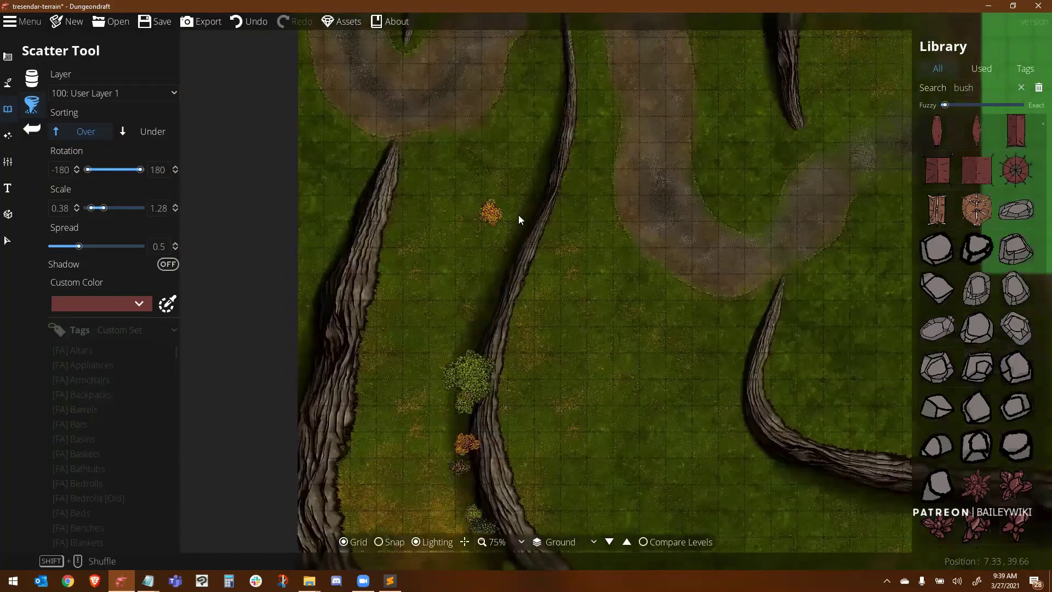
mouse_move(518, 215)
left_mouse_down()
mouse_move(550, 130)
mouse_move(554, 56)
left_mouse_up()
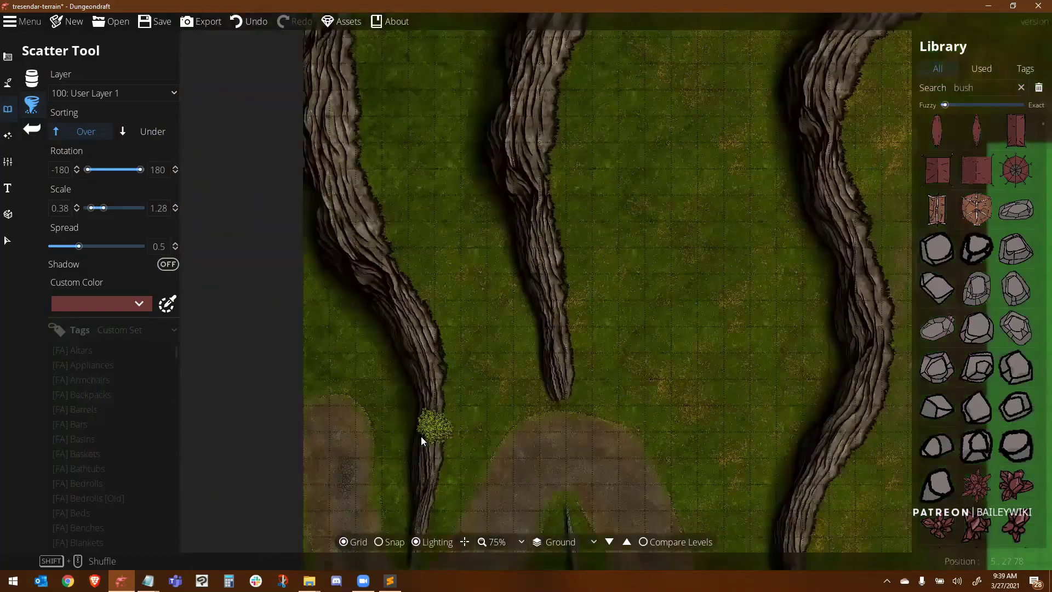
- Scatter bushes along the western foot of the outer and inner cliffs north of the trail
mouse_move(421, 437)
left_mouse_down()
mouse_move(379, 316)
mouse_move(390, 369)
left_mouse_up()
left_click_drag(384, 329, 561, 221)
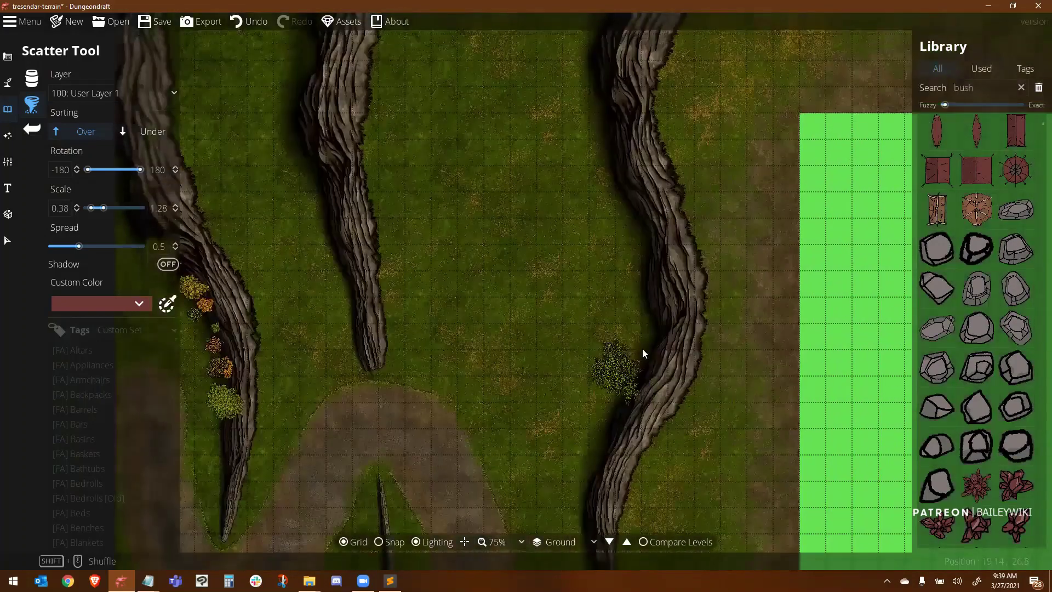
mouse_move(602, 160)
left_mouse_down()
mouse_move(633, 219)
mouse_move(636, 392)
mouse_move(590, 501)
mouse_move(617, 234)
left_mouse_up()
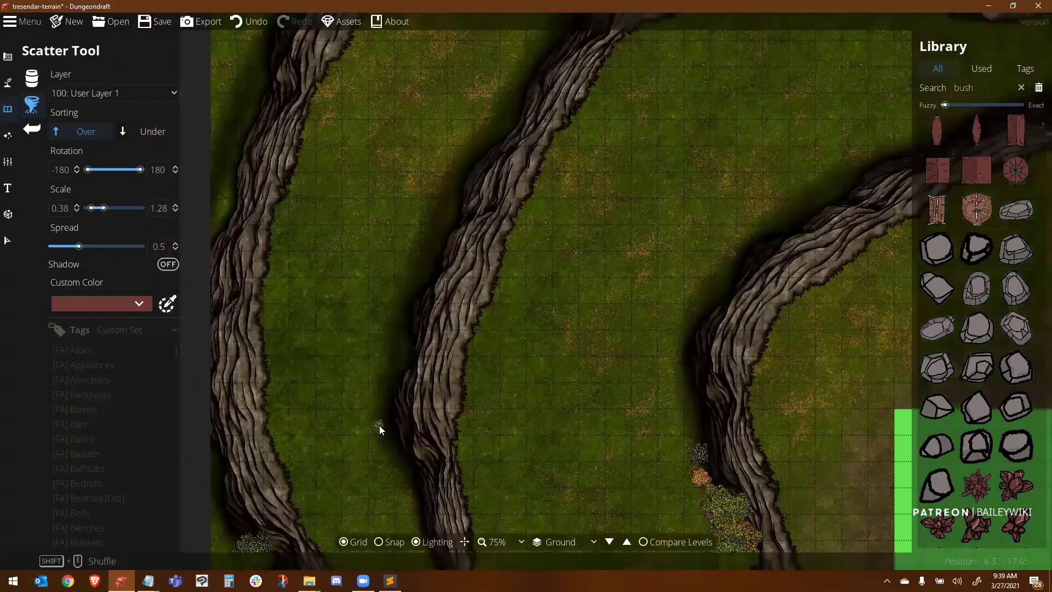
- Scatter bushes along the western foot of the middle and outer cliffs up to the map's north edge
mouse_move(380, 426)
left_mouse_down()
mouse_move(378, 345)
mouse_move(429, 249)
left_mouse_up()
mouse_move(392, 376)
left_mouse_down()
mouse_move(381, 431)
mouse_move(415, 262)
mouse_move(452, 202)
mouse_move(373, 440)
mouse_move(393, 326)
mouse_move(486, 140)
left_mouse_up()
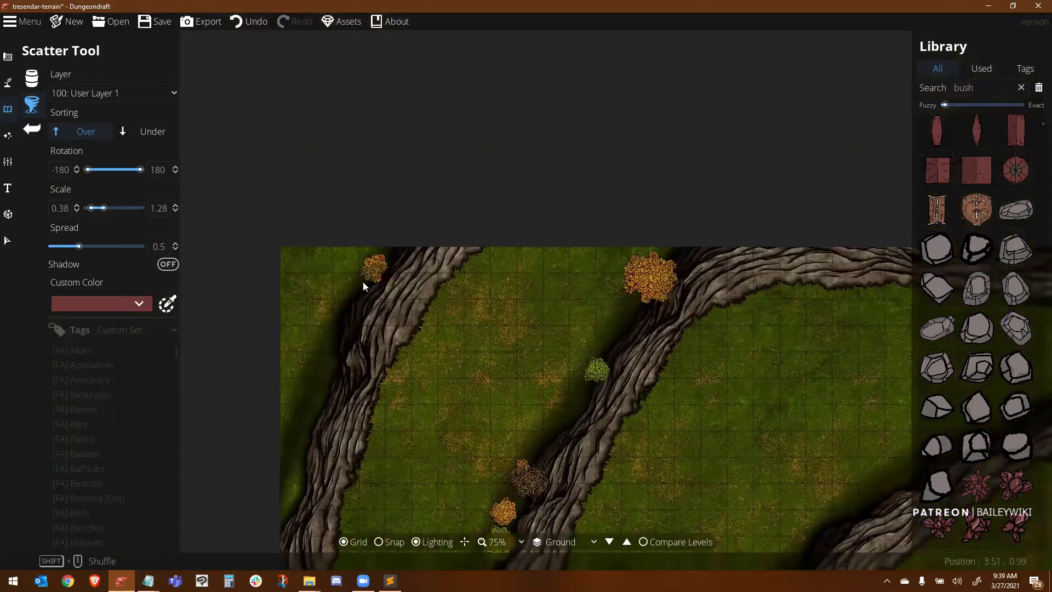
left_click_drag(363, 282, 329, 378)
- Scatter bushes along the southern foot of the inner southern cliff, from its curved western end eastward
scroll(737, 373, "down", 3)
scroll(717, 359, "up", 2)
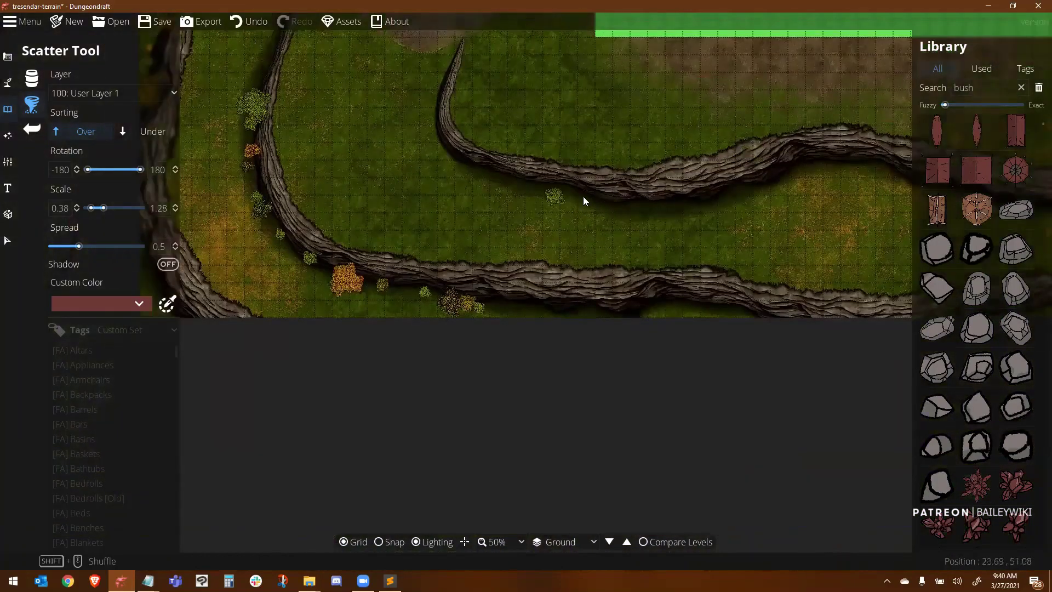
mouse_move(583, 196)
left_mouse_down()
mouse_move(486, 173)
mouse_move(687, 215)
left_mouse_up()
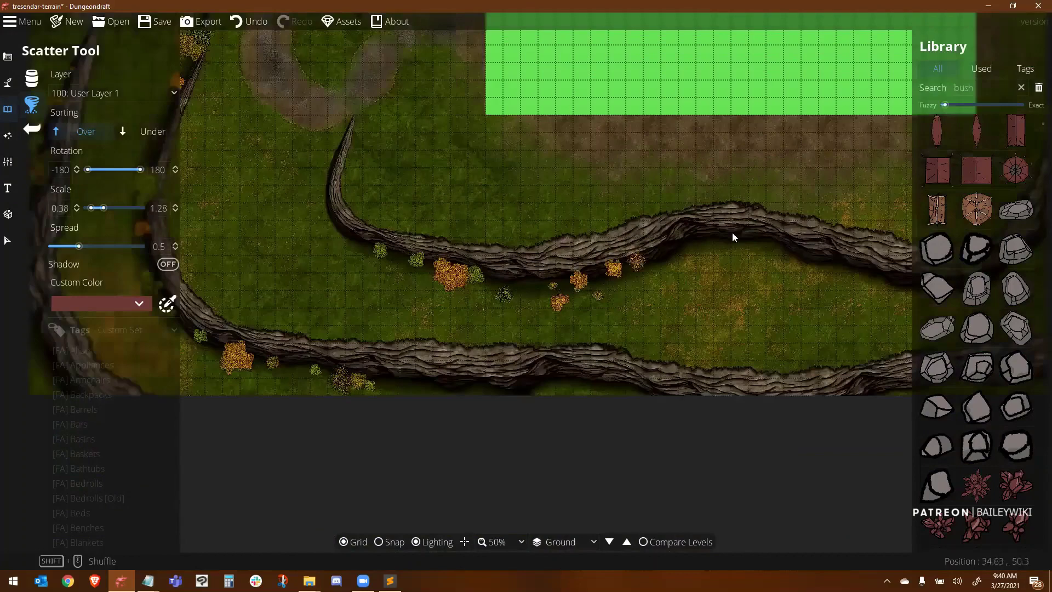
mouse_move(732, 233)
left_mouse_down()
mouse_move(802, 242)
mouse_move(911, 285)
mouse_move(847, 261)
mouse_move(769, 252)
mouse_move(556, 300)
mouse_move(490, 291)
mouse_move(635, 281)
mouse_move(743, 244)
left_mouse_up()
left_click_drag(852, 285, 844, 274)
- Scatter a few loose bushes over the open grass above the inner southern cliff and between the southern cliffs
left_click_drag(758, 315, 575, 369)
mouse_move(729, 345)
left_mouse_down()
mouse_move(811, 330)
mouse_move(790, 347)
mouse_move(554, 292)
left_mouse_up()
scroll(555, 291, "down", 5)
scroll(613, 258, "up", 5)
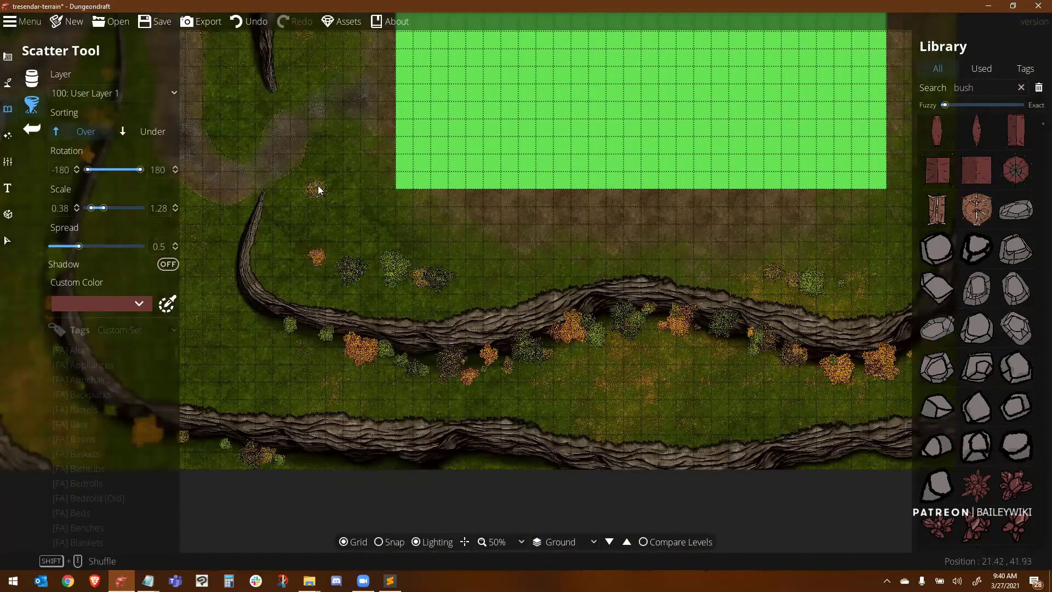
mouse_move(350, 191)
left_mouse_down()
mouse_move(400, 209)
mouse_move(530, 125)
left_mouse_up()
left_click_drag(318, 239, 340, 293)
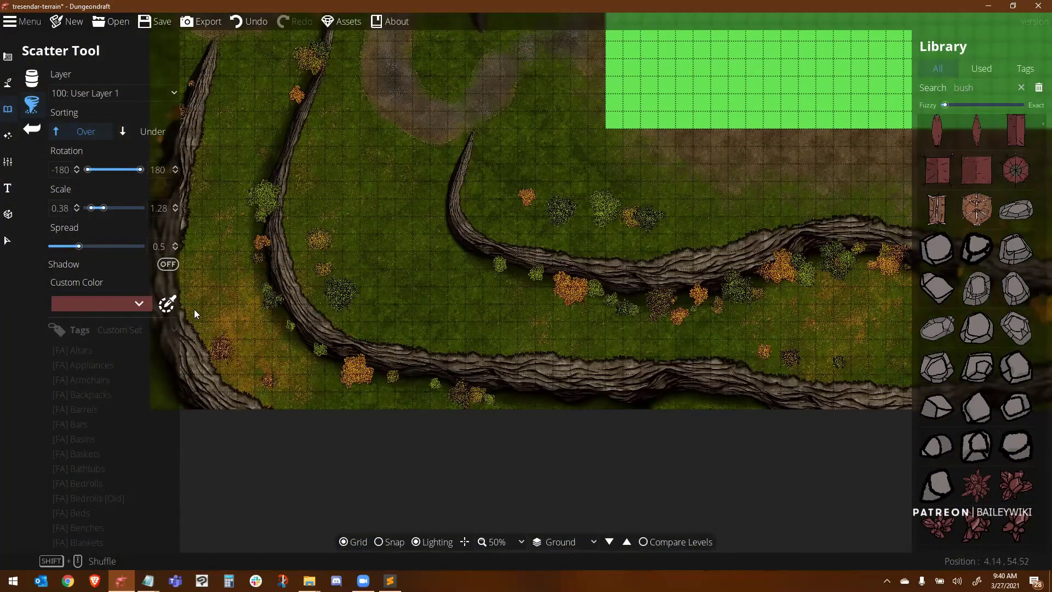
- Move the shadow path of the inner cliff north of the trail to User Layer 2
key("Up")
mouse_move(526, 278)
left_mouse_down()
mouse_move(530, 253)
mouse_move(542, 397)
left_mouse_up()
left_click(8, 241)
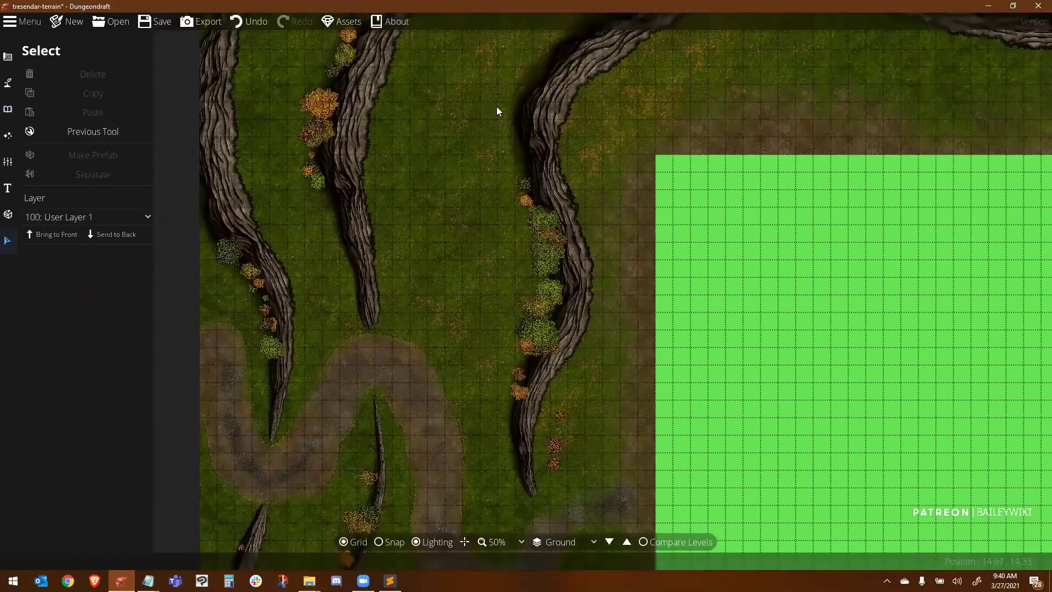
left_click(522, 123)
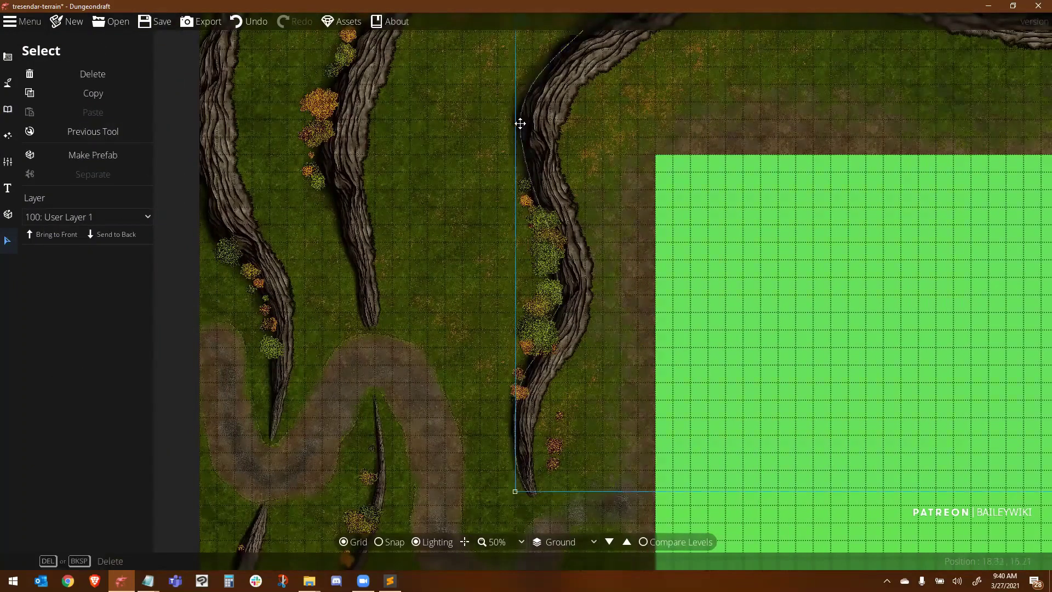
left_click(68, 216)
left_click(83, 344)
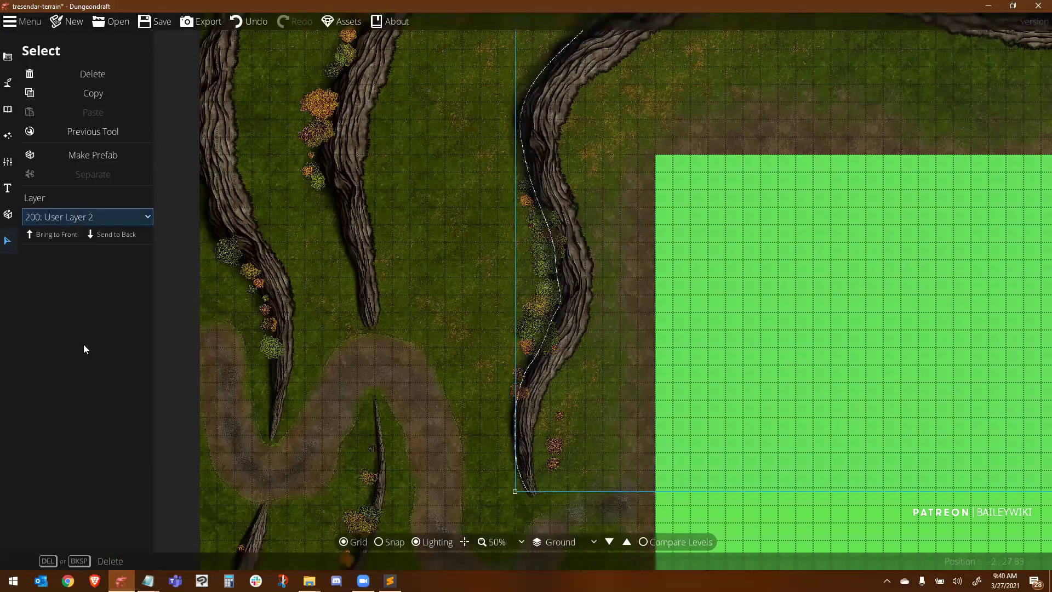
- Move the shadow path of the middle cliff north of the trail to User Layer 2
left_click(236, 373)
scroll(427, 315, "up", 2)
left_click_drag(411, 333, 461, 500)
scroll(329, 362, "down", 2)
scroll(197, 336, "up", 1)
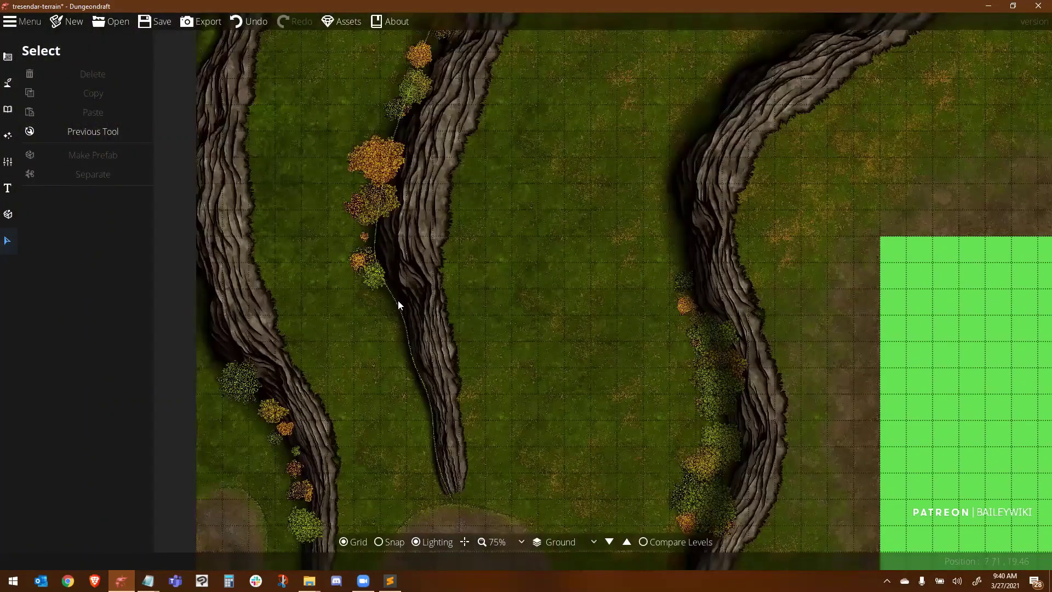
left_click(398, 300)
left_click(97, 213)
left_click(88, 345)
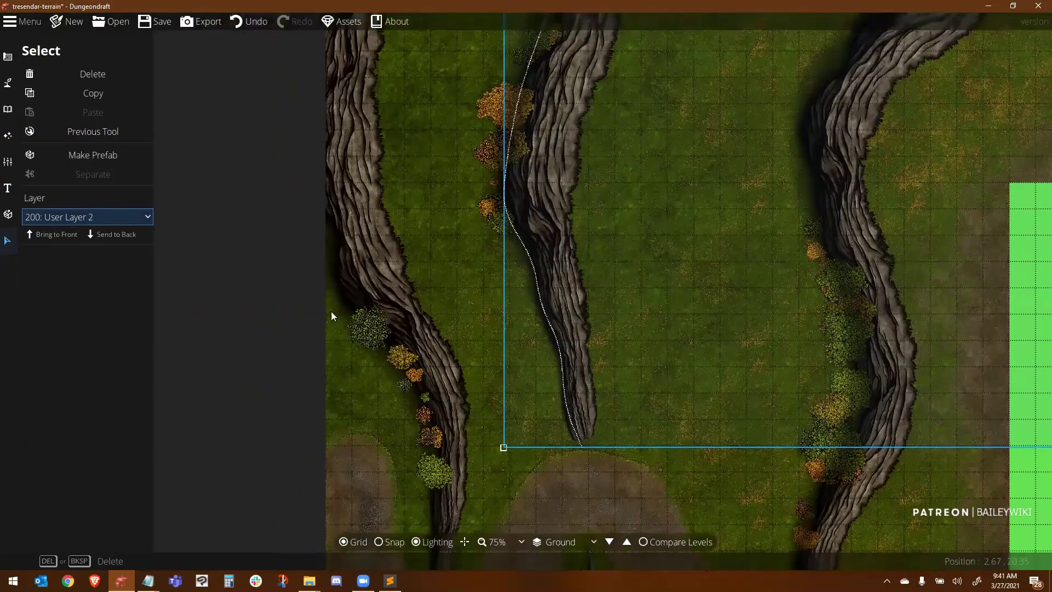
- Move the outer cliff's shadow paths, north and south of the trail, to User Layer 2 above the bushes
left_click(347, 296)
left_click(147, 218)
left_click(121, 300)
left_click_drag(460, 450, 399, 33)
left_click(295, 341)
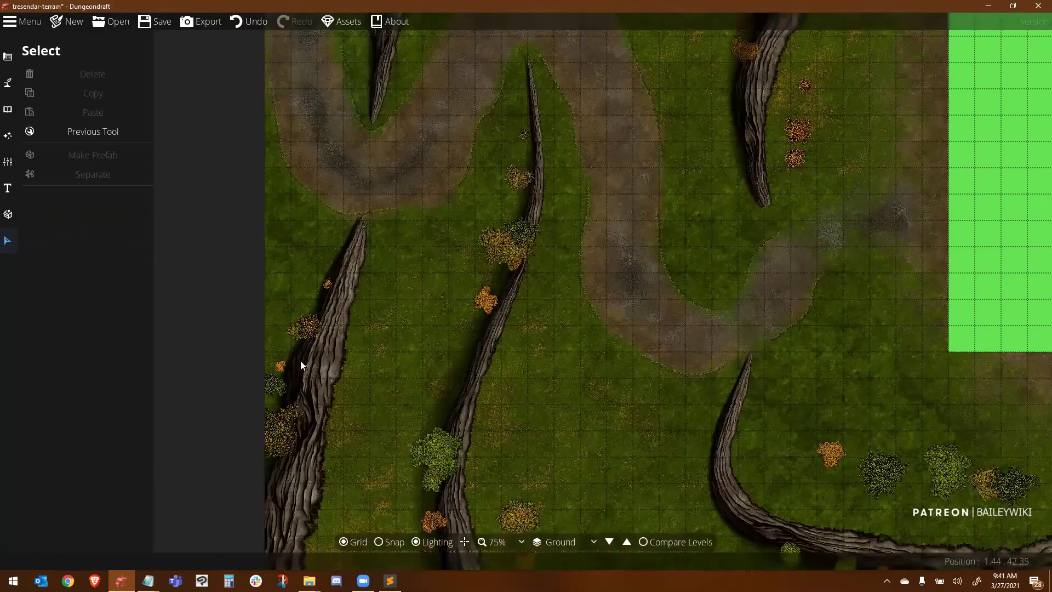
left_click(300, 360)
left_click(87, 215)
left_click(88, 343)
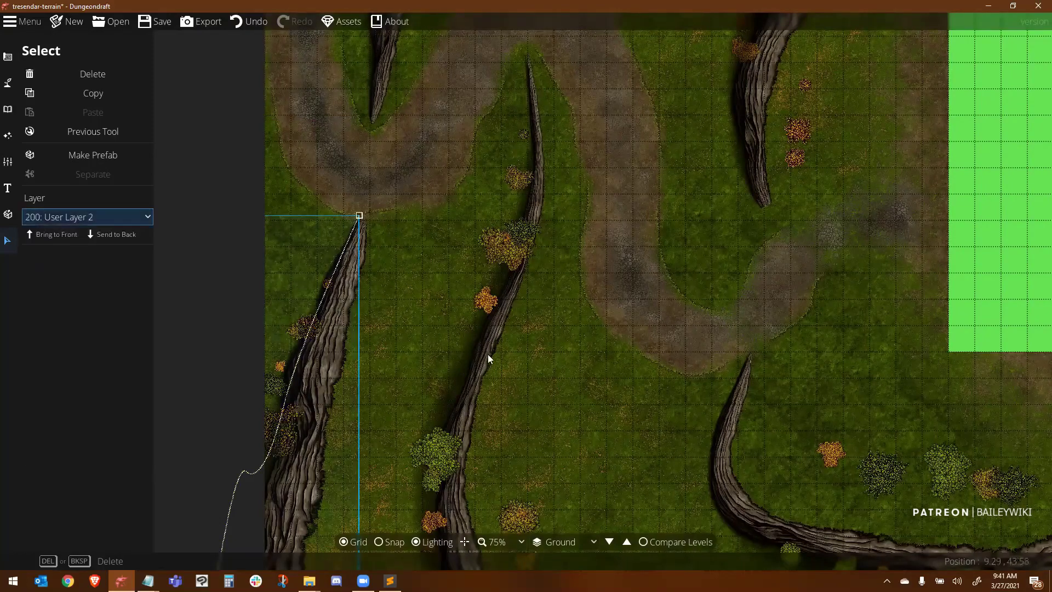
- Move the shadow paths of the middle and inner cliffs south of the trail to User Layer 2
left_click(477, 348)
left_click(88, 217)
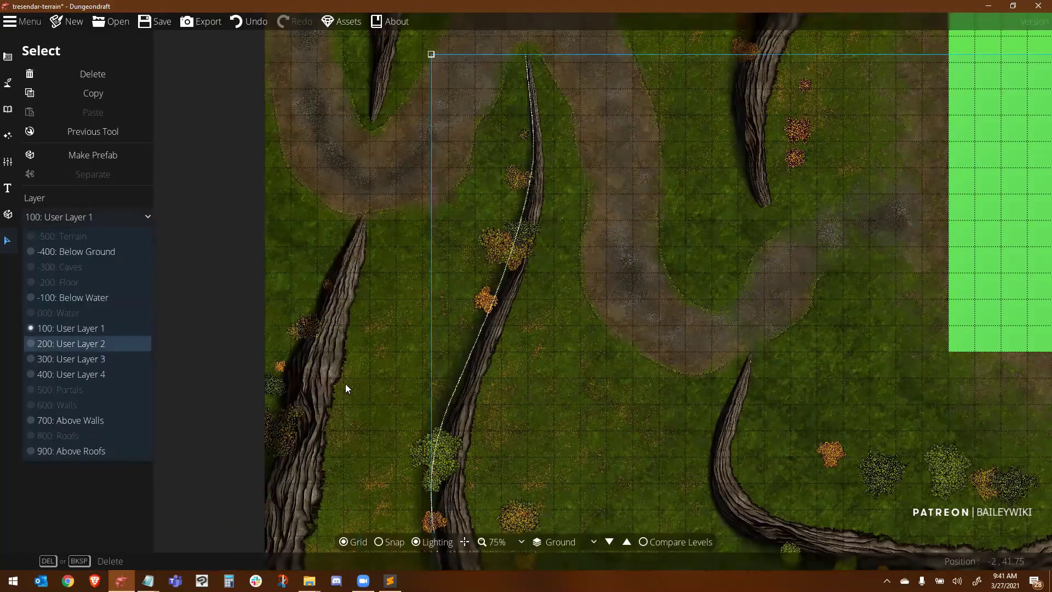
left_click(88, 344)
left_click_drag(686, 465, 512, 187)
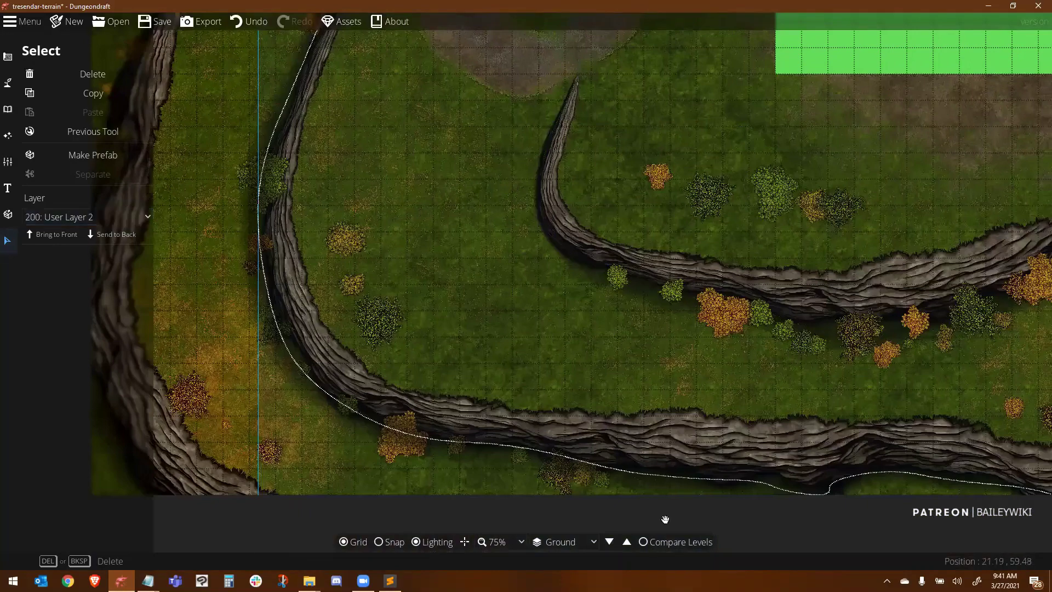
scroll(477, 419, "down", 3)
scroll(483, 422, "up", 3)
left_click(487, 424)
left_click(99, 217)
left_click(99, 343)
- Check the layer of the shadow path along the map's north edge and examine the shaded bushes beside the inner cliff
scroll(448, 195, "down", 3)
left_click_drag(494, 164, 398, 554)
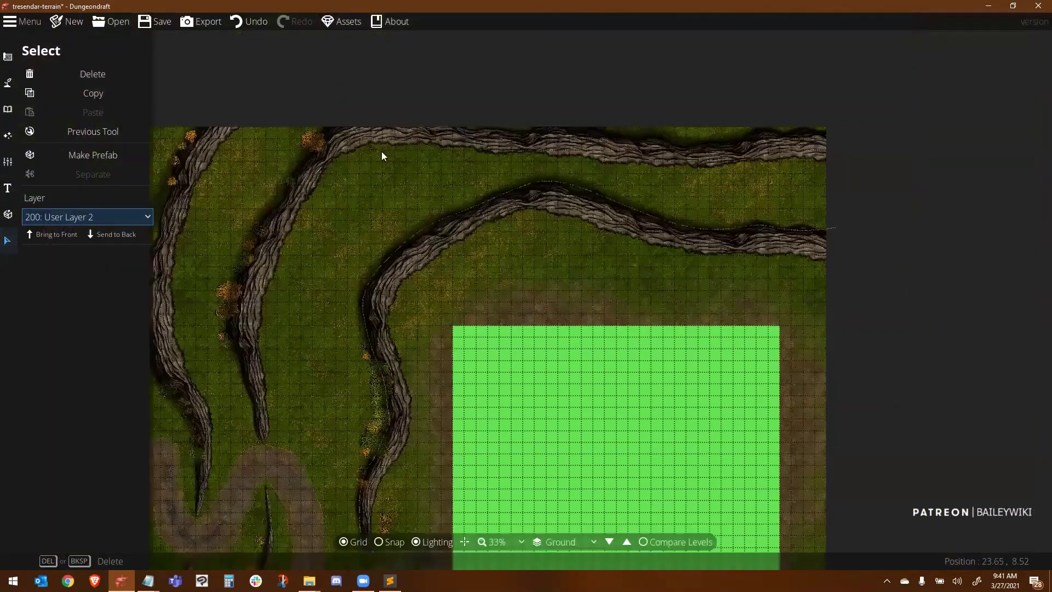
left_click(757, 204)
scroll(425, 242, "up", 5)
left_click(685, 207)
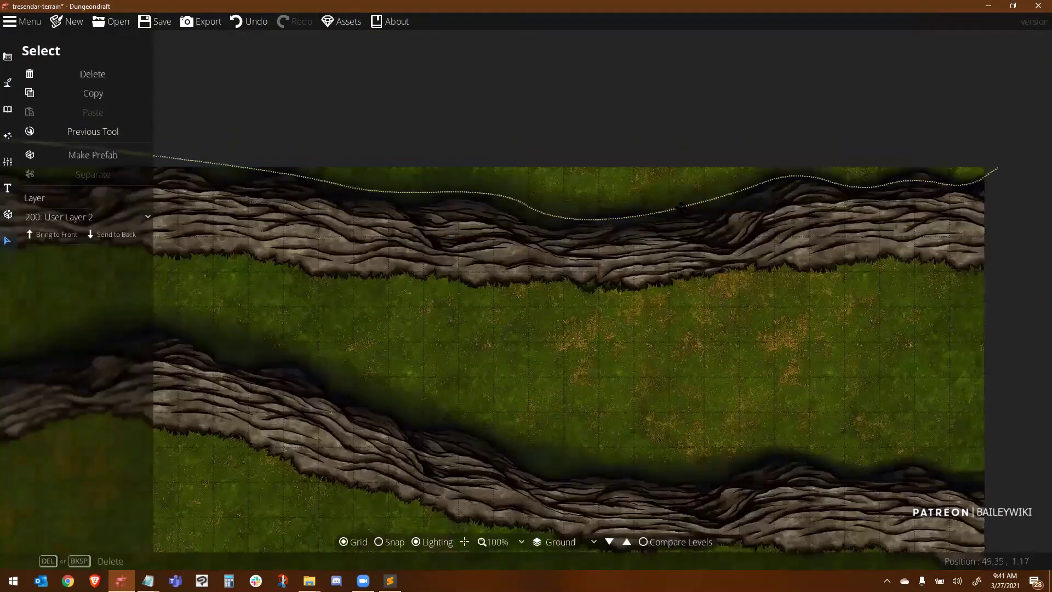
left_click(690, 131)
scroll(765, 422, "down", 3)
scroll(756, 285, "up", 5)
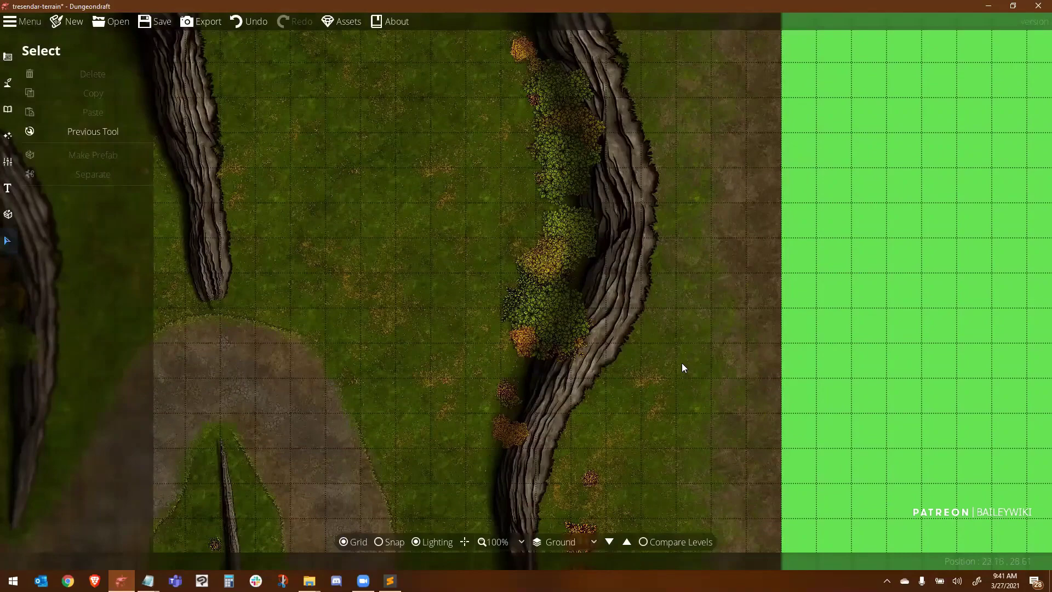
scroll(620, 347, "down", 2)
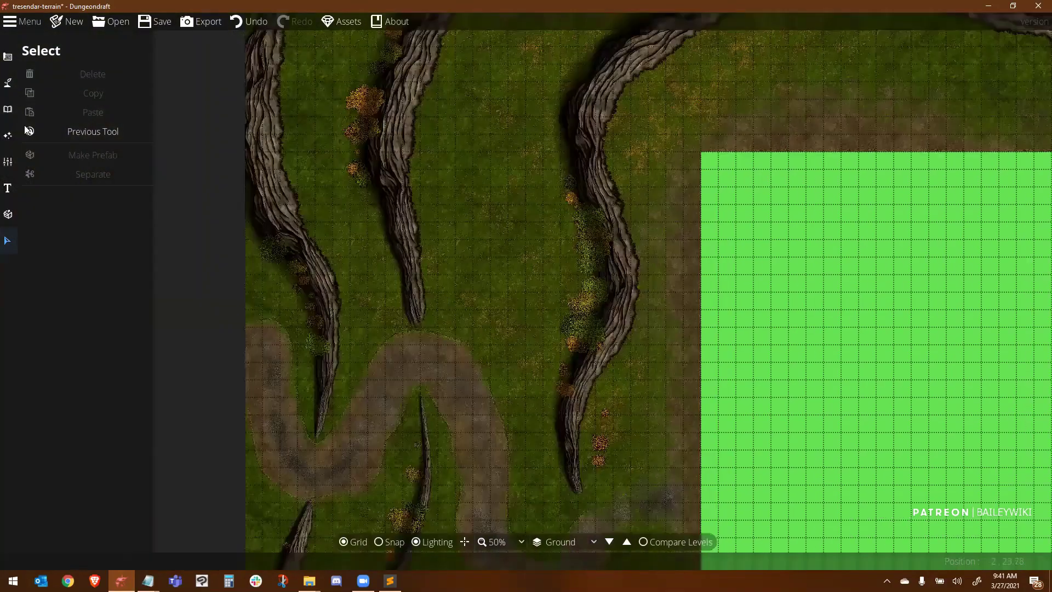
- Set up the Path Tool with ShadowPath B 40%, Transition In set to Grow and Transition Out to Shrink
left_click(8, 82)
left_click(78, 153)
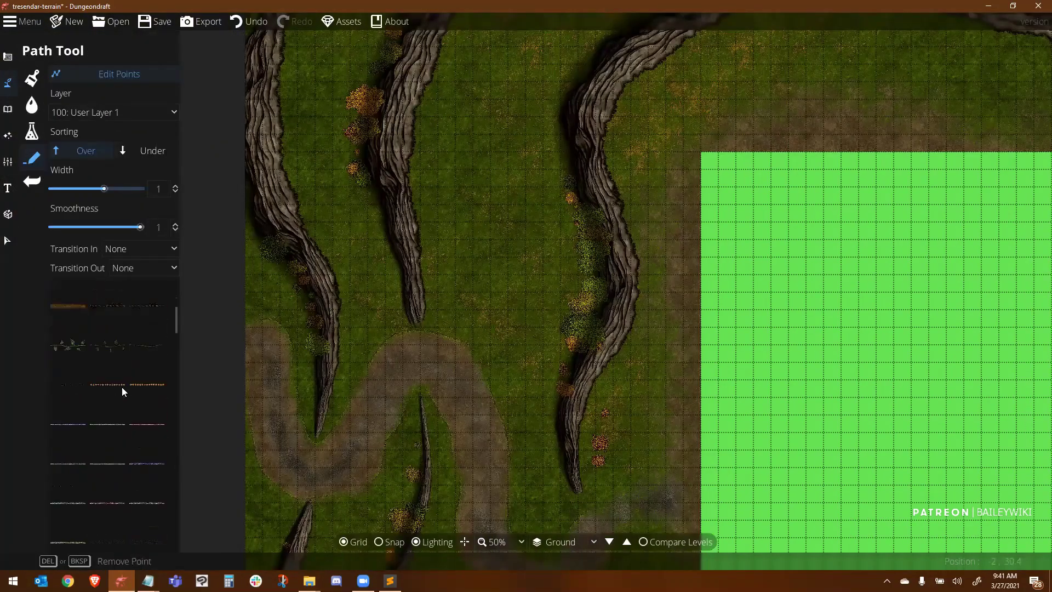
scroll(122, 386, "down", 5)
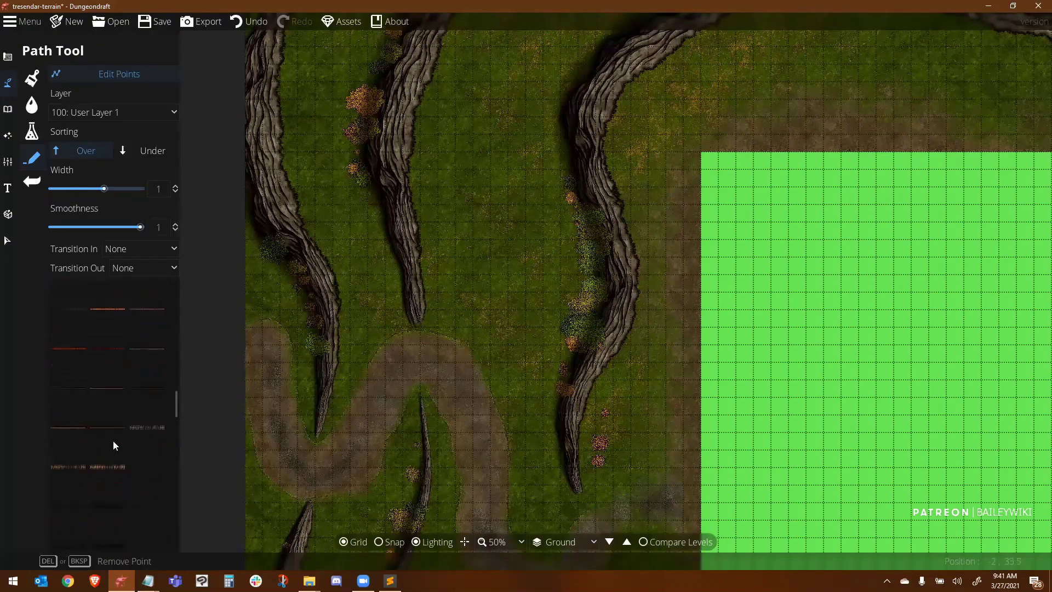
scroll(113, 441, "down", 2)
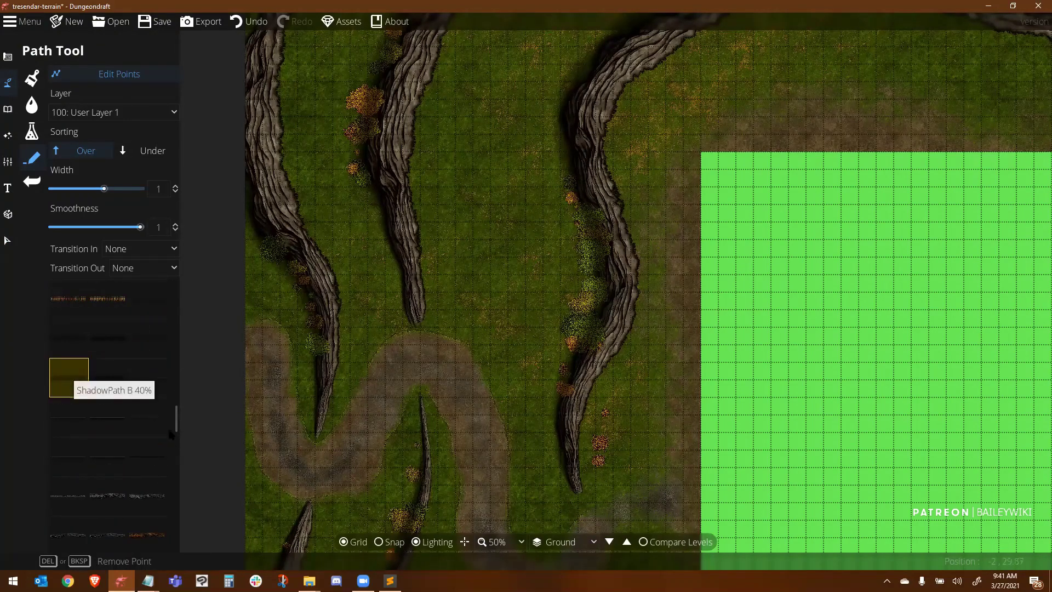
left_click(143, 249)
left_click(143, 281)
left_click(143, 249)
left_click(145, 298)
left_click(146, 269)
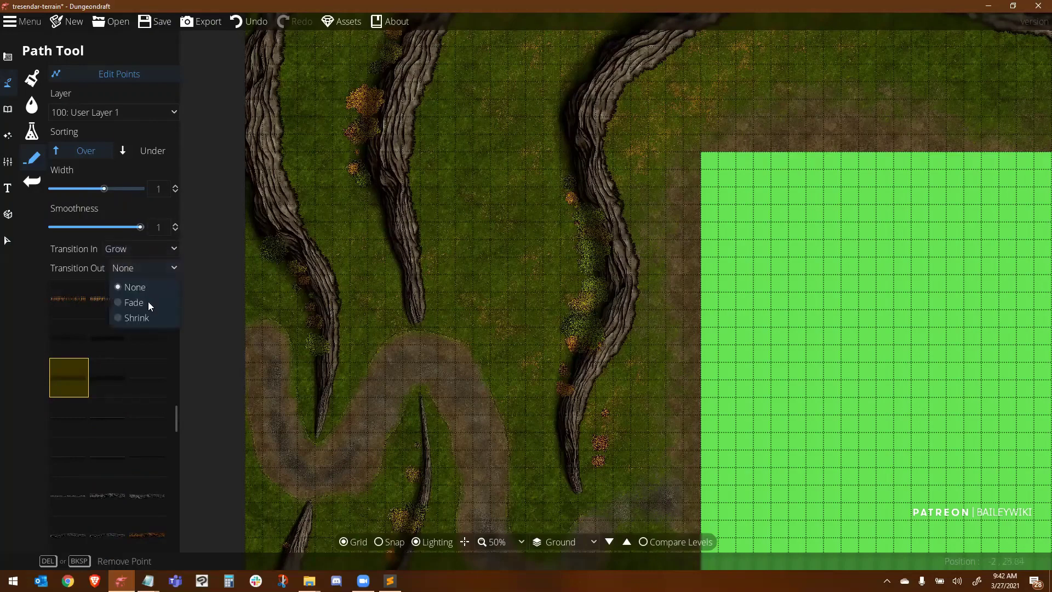
left_click(163, 321)
- Draw a shadow path on User Layer 2 along the inner cliff, from north of the trail to the map's east edge
left_click(114, 112)
left_click(88, 267)
left_click(125, 75)
left_click(576, 492)
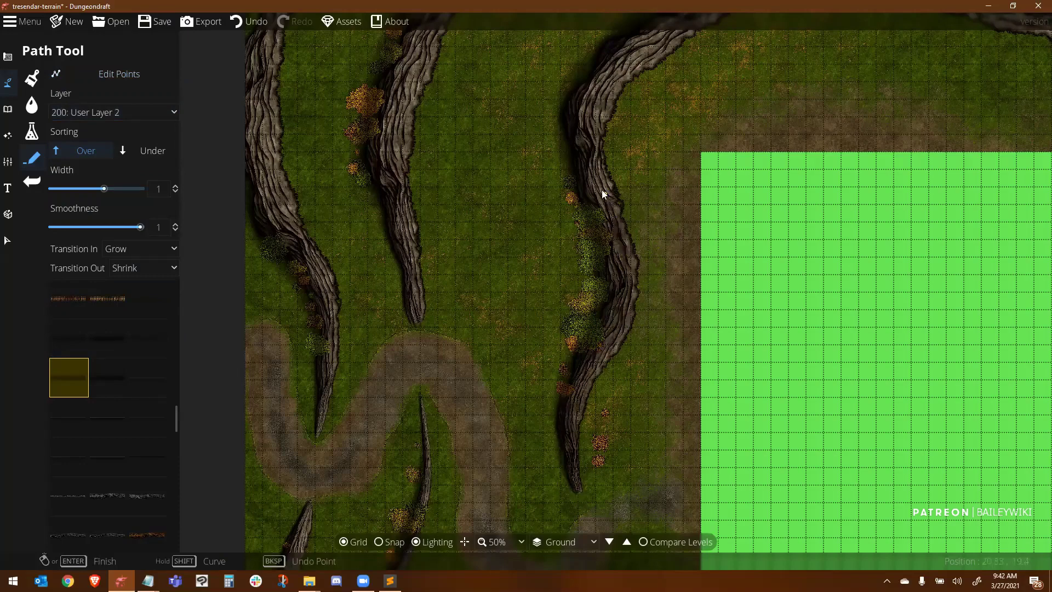
left_click_drag(590, 138, 609, 346)
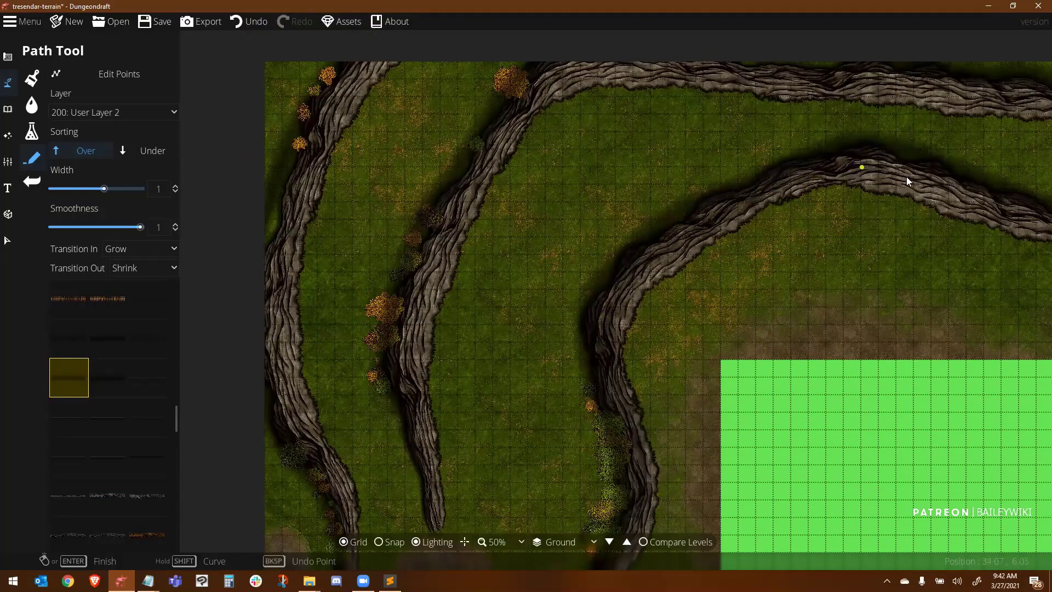
key("w")
key("d")
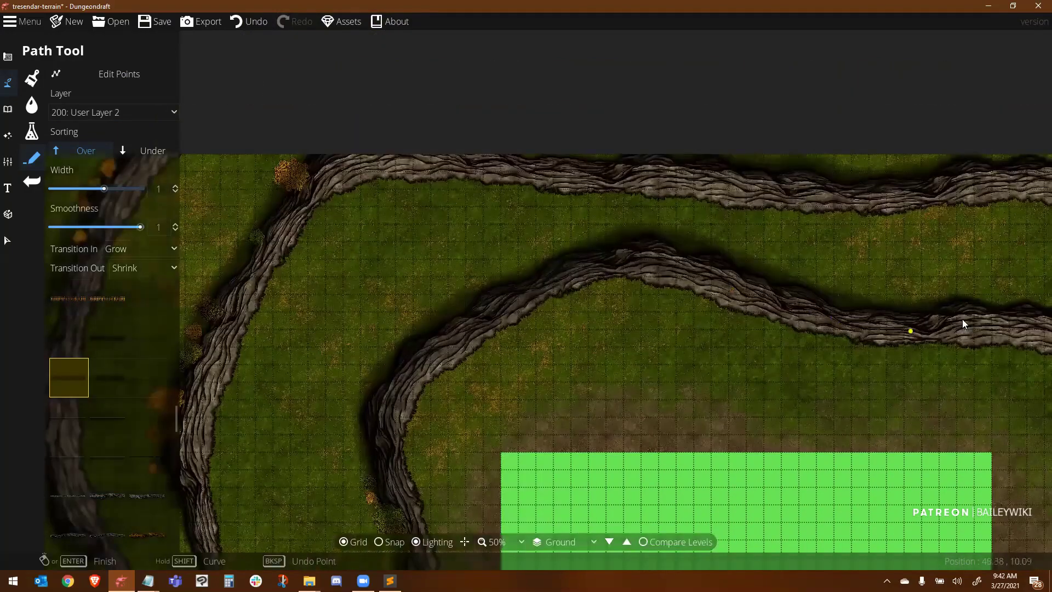
key("d")
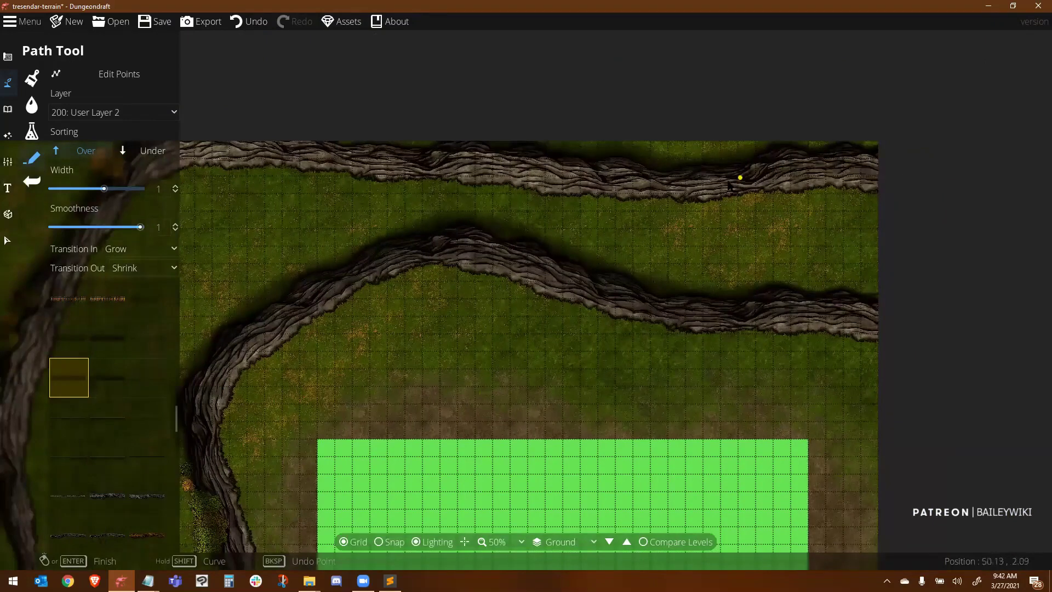
- Undo the last shadow path and set both Transition In and Transition Out to Fade
key("ctrl+z")
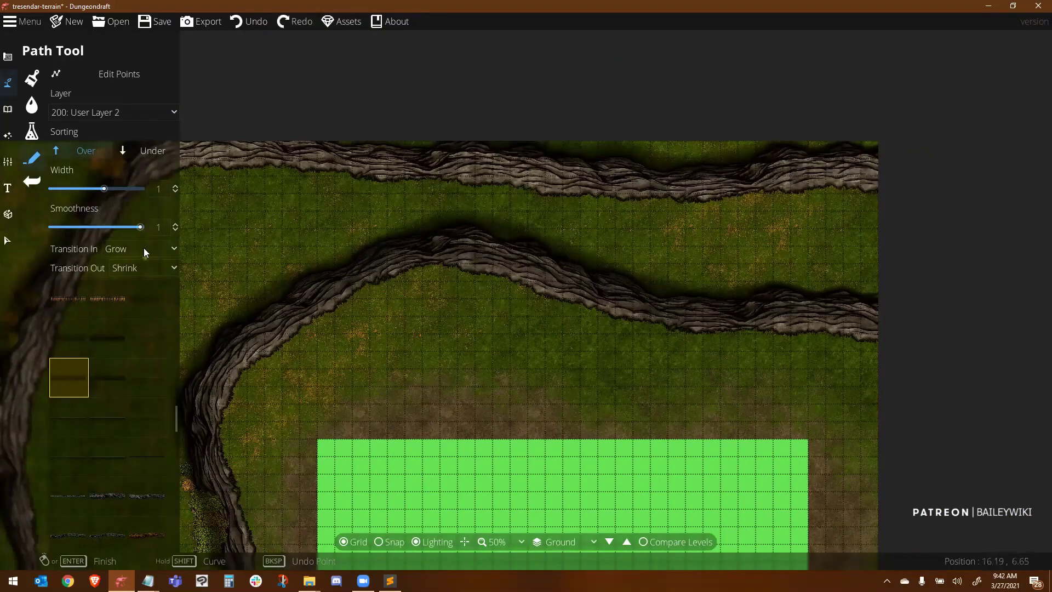
left_click(144, 248)
left_click(146, 305)
- Draw a fading shadow path along the inner cliff south of the trail, running to the east edge and back over the bushes
scroll(652, 337, "down", 3)
scroll(614, 313, "up", 4)
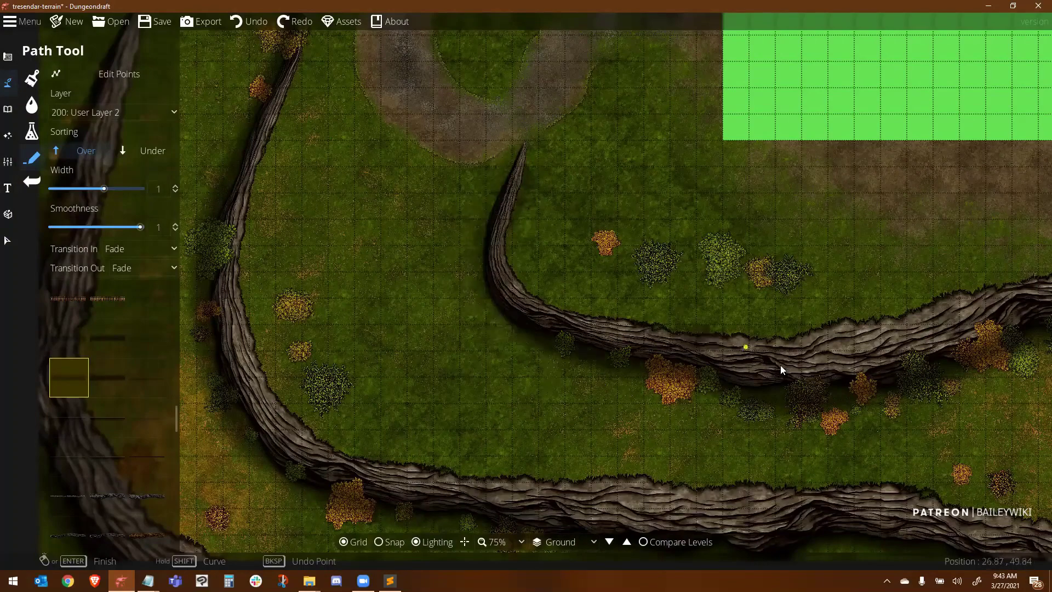
left_click_drag(1041, 301, 641, 302)
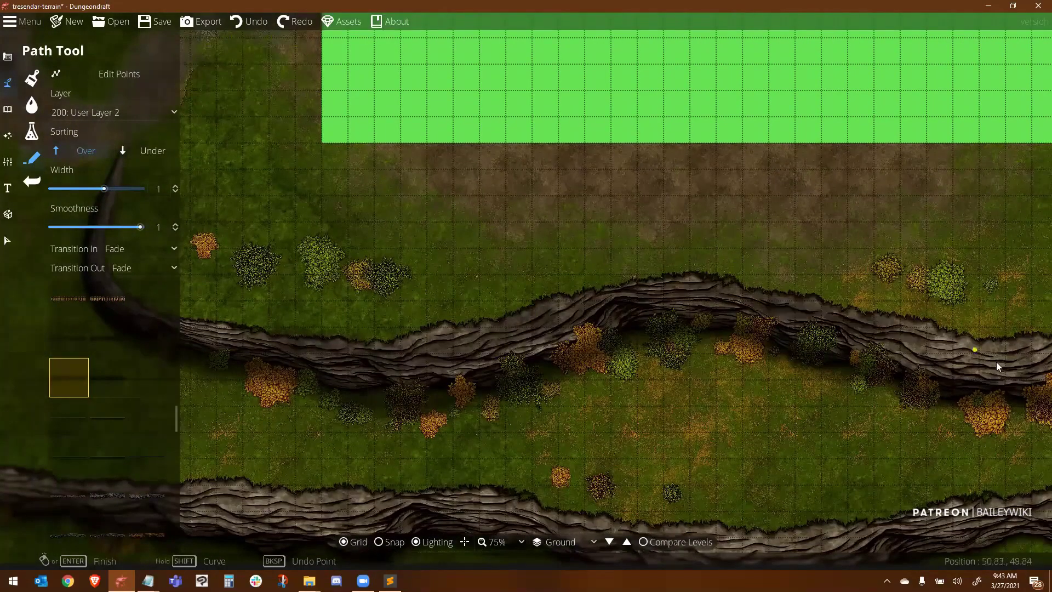
scroll(996, 361, "right", 5)
left_click(815, 152)
left_click(722, 304)
left_click(583, 376)
left_click(298, 275)
mouse_move(214, 284)
left_mouse_down()
mouse_move(782, 253)
mouse_move(814, 242)
left_mouse_up()
left_click(586, 314)
scroll(555, 239, "left", 5)
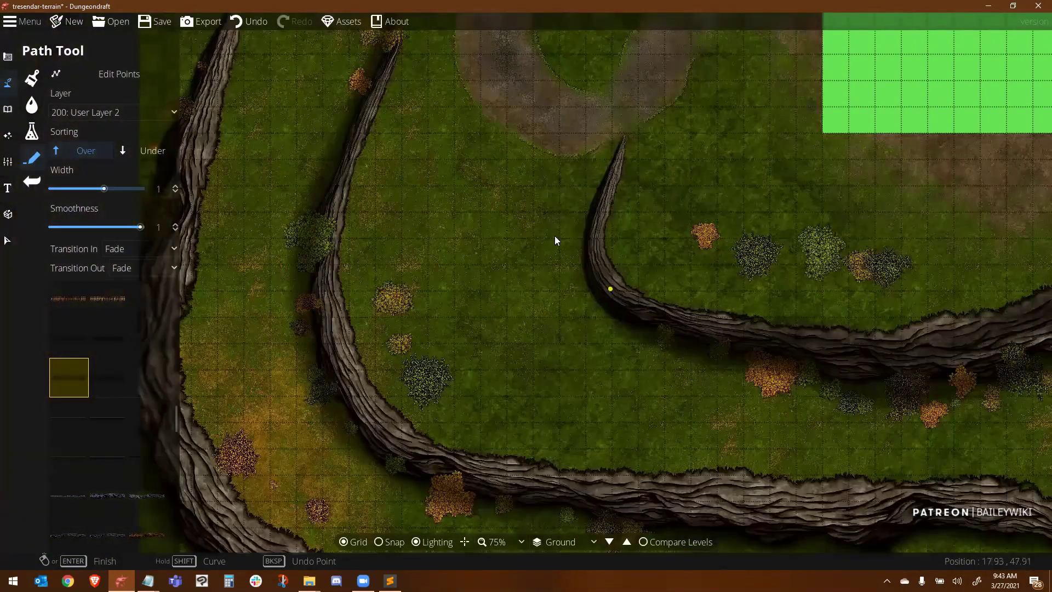
- Draw a fading shadow path along the middle cliff south of the trail, running to the east edge and back
scroll(590, 224, "down", 2)
left_click_drag(345, 360, 678, 347)
scroll(487, 254, "up", 1)
left_click_drag(580, 472, 373, 221)
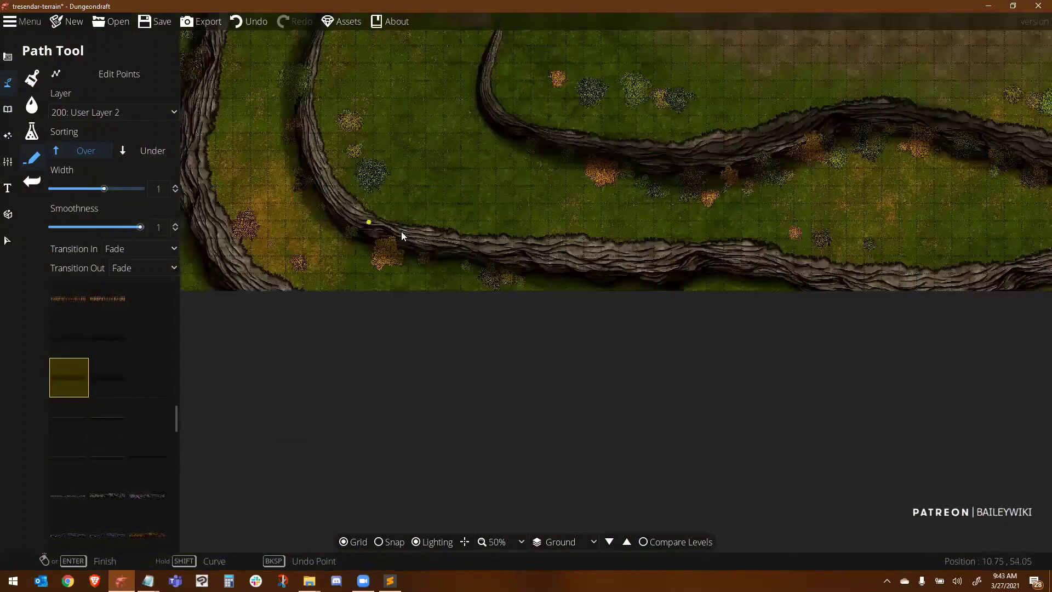
scroll(806, 271, "right", 5)
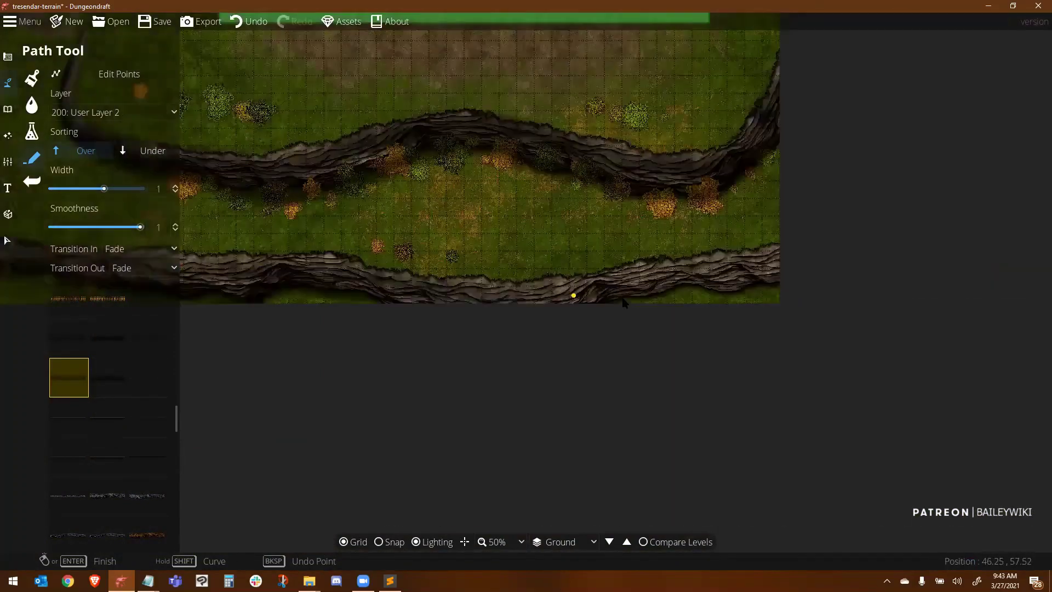
left_click(835, 255)
left_click(600, 279)
left_click(472, 288)
left_click(336, 269)
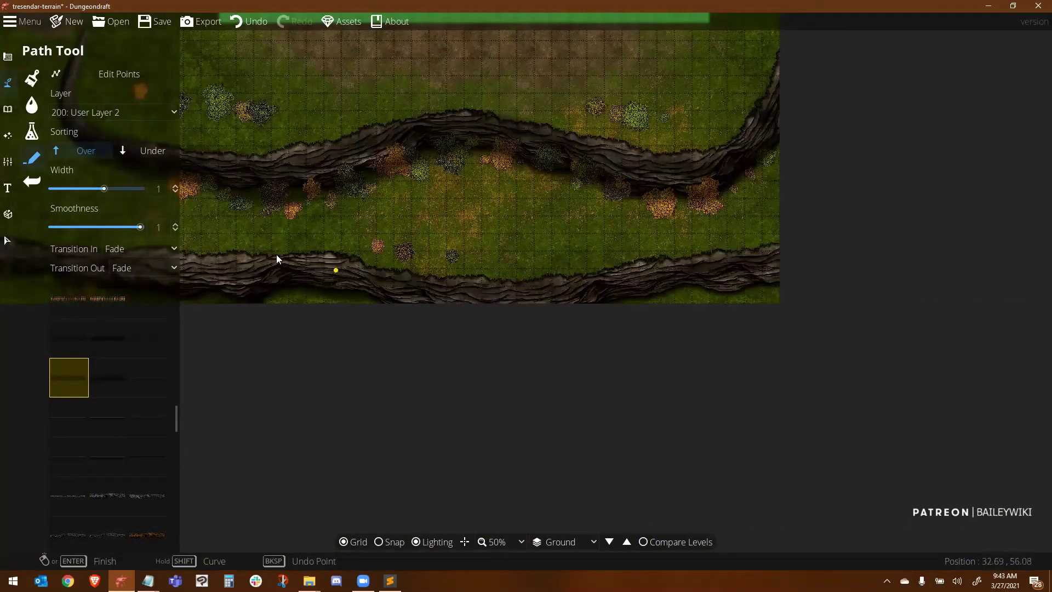
left_click(237, 257)
scroll(351, 269, "left", 5)
left_click_drag(260, 243, 670, 359)
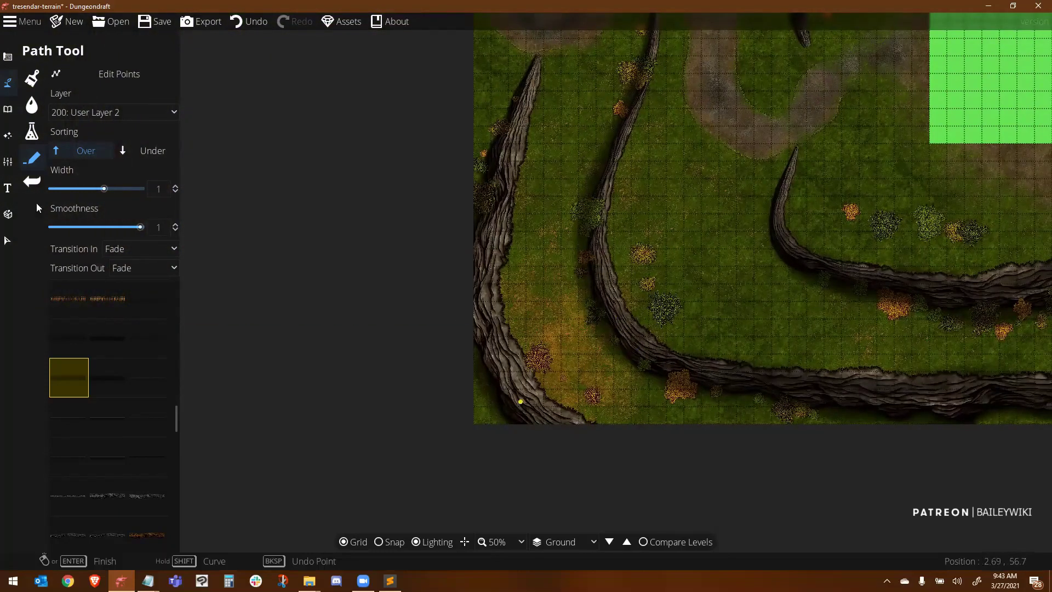
- Set the path width to 1.34 and draw a shadow path along the outer cliff in the map's southwest corner
scroll(586, 451, "up", 3)
left_click(587, 451)
left_click(496, 367)
left_click(476, 312)
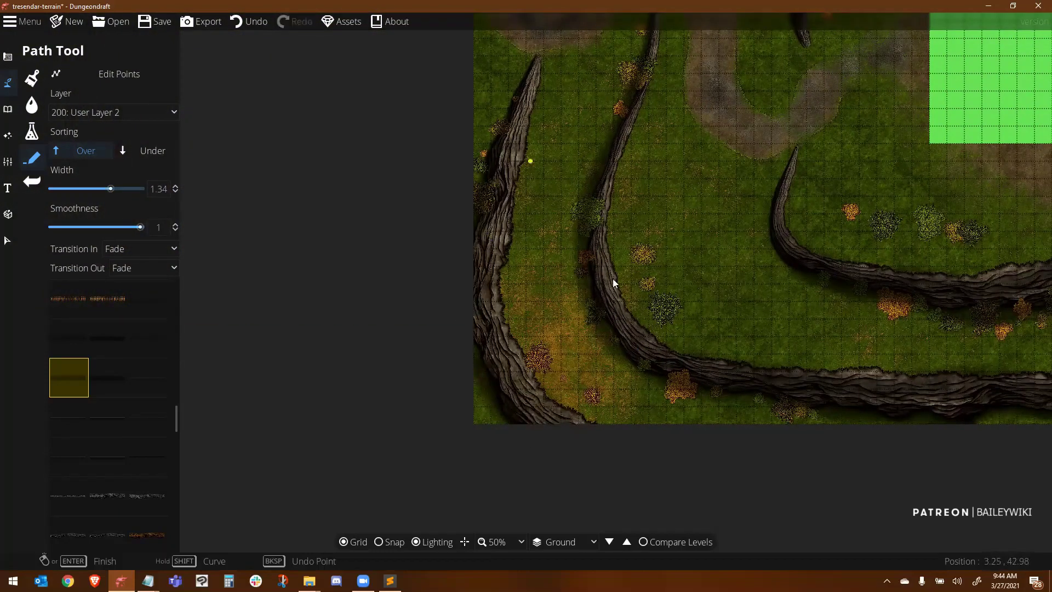
left_click(489, 254)
left_click_drag(530, 162, 521, 445)
- Draw shadow paths of width 1.34 along the middle and inner cliffs north of the trail
scroll(608, 356, "up", 5)
scroll(609, 356, "left", 1)
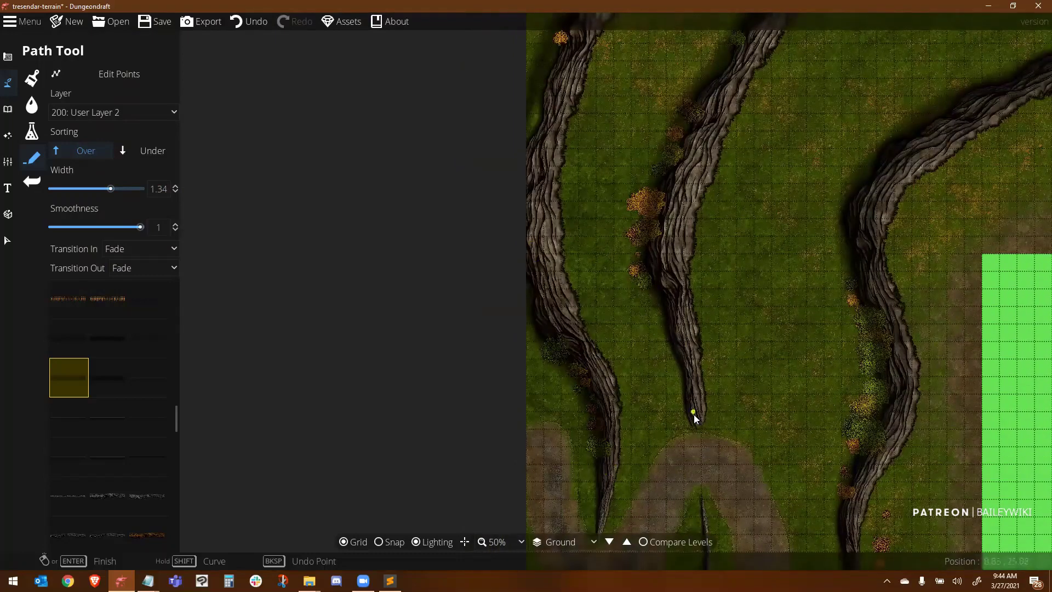
scroll(683, 350, "up", 1)
scroll(683, 349, "right", 3)
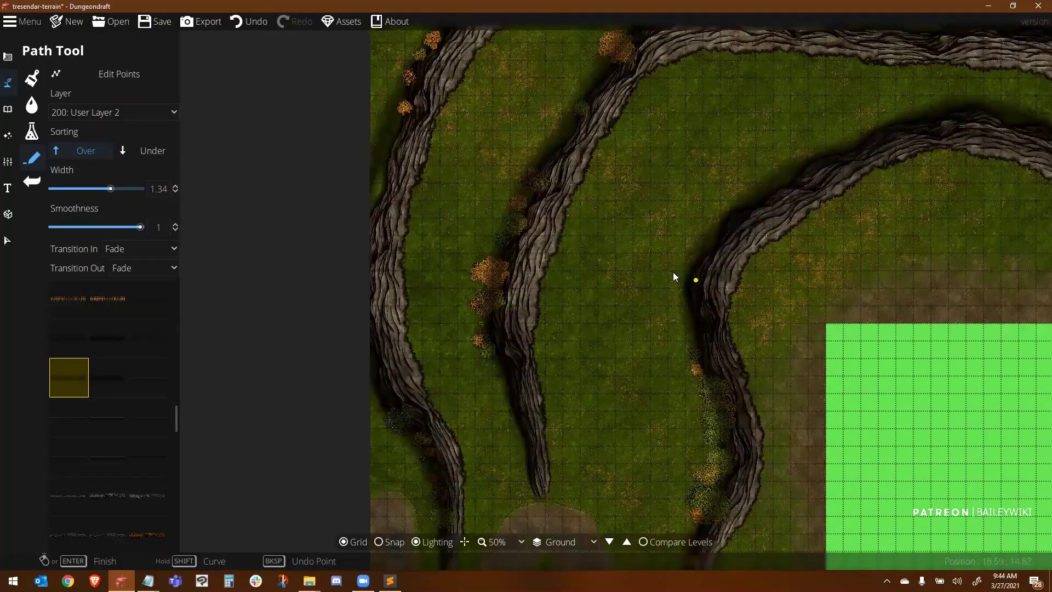
left_click_drag(696, 263, 557, 429)
scroll(556, 411, "down", 1)
left_click_drag(727, 465, 733, 162)
left_click_drag(640, 348, 615, 304)
left_click_drag(537, 149, 575, 214)
scroll(575, 214, "up", 1)
- Set the transitions to Grow and Shrink and draw a shadow path along the outer side of the middle cliff south of the trail
left_click(147, 267)
left_click(140, 317)
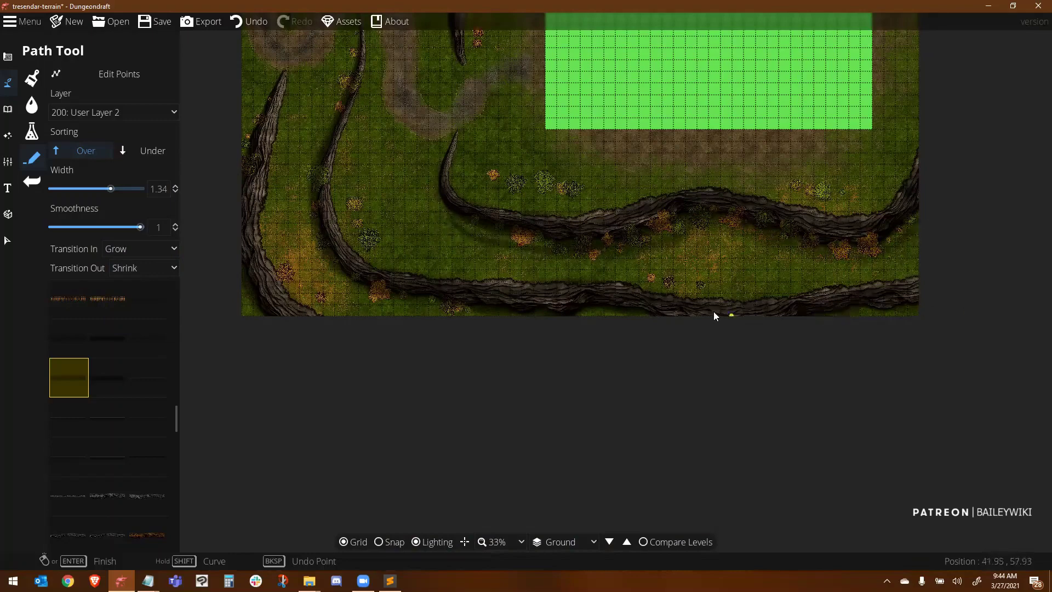
left_click(300, 239)
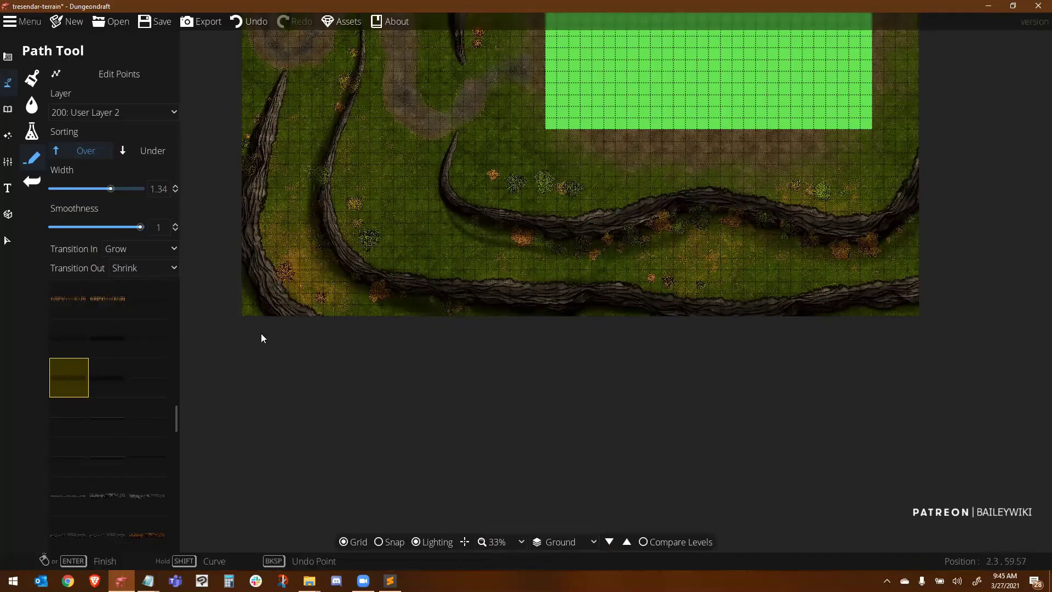
- Move the points of the shadow path below the southern inner cliff closer to the cliff and its bushes
scroll(562, 393, "up", 5)
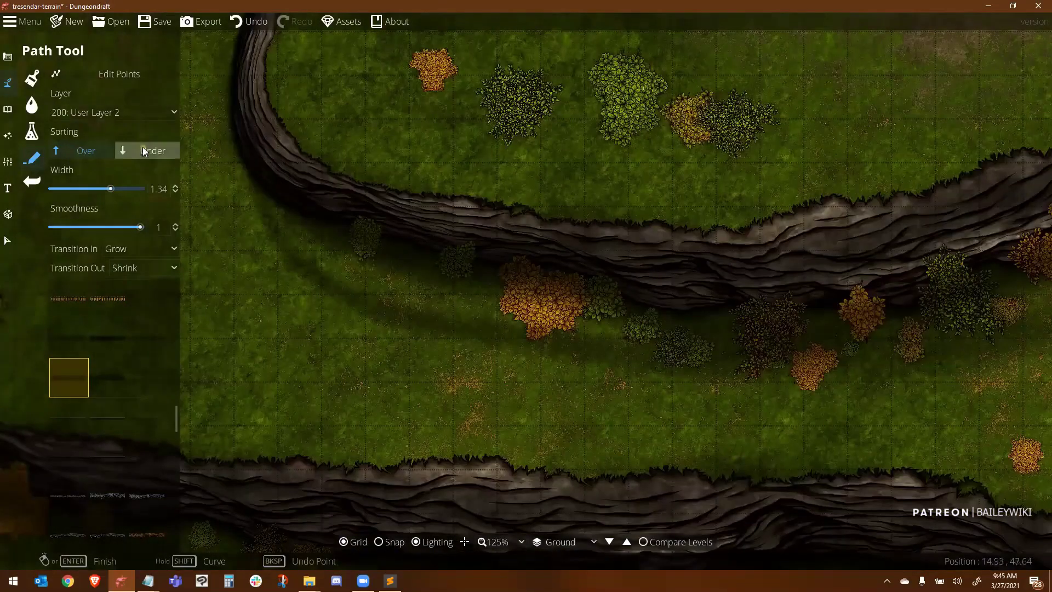
left_click(119, 74)
left_click_drag(610, 355, 584, 299)
left_click(256, 181)
left_click_drag(264, 292, 339, 251)
left_click_drag(583, 301, 548, 308)
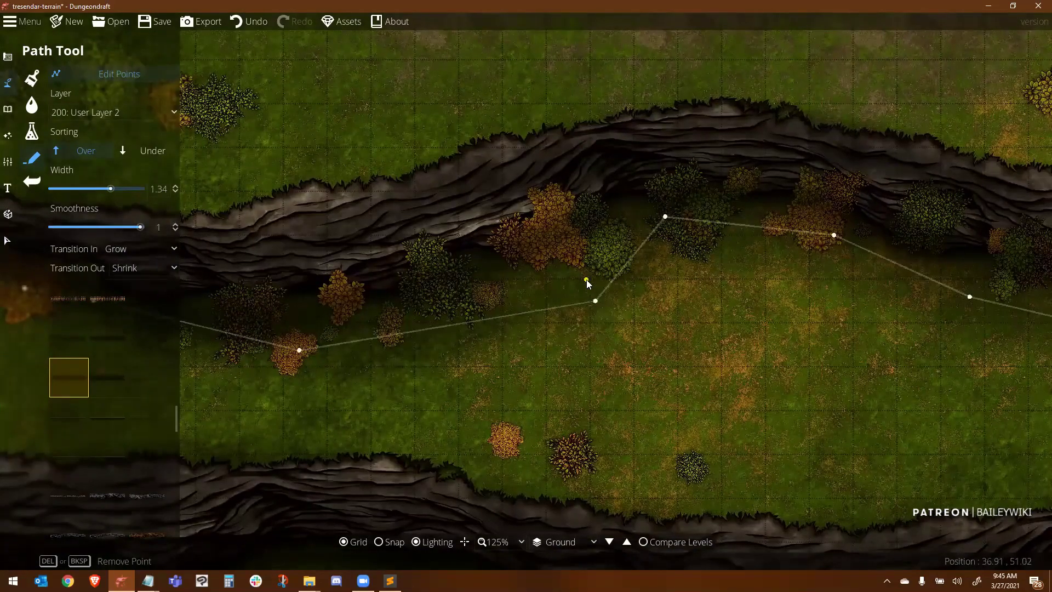
left_click_drag(596, 301, 586, 280)
left_click_drag(664, 217, 656, 215)
left_click_drag(833, 236, 789, 220)
left_click_drag(970, 297, 943, 280)
- Reshape the shadow path beside the inner cliff north of the trail by repositioning its points next to the bushes
scroll(620, 320, "down", 5)
left_click_drag(470, 137, 622, 296)
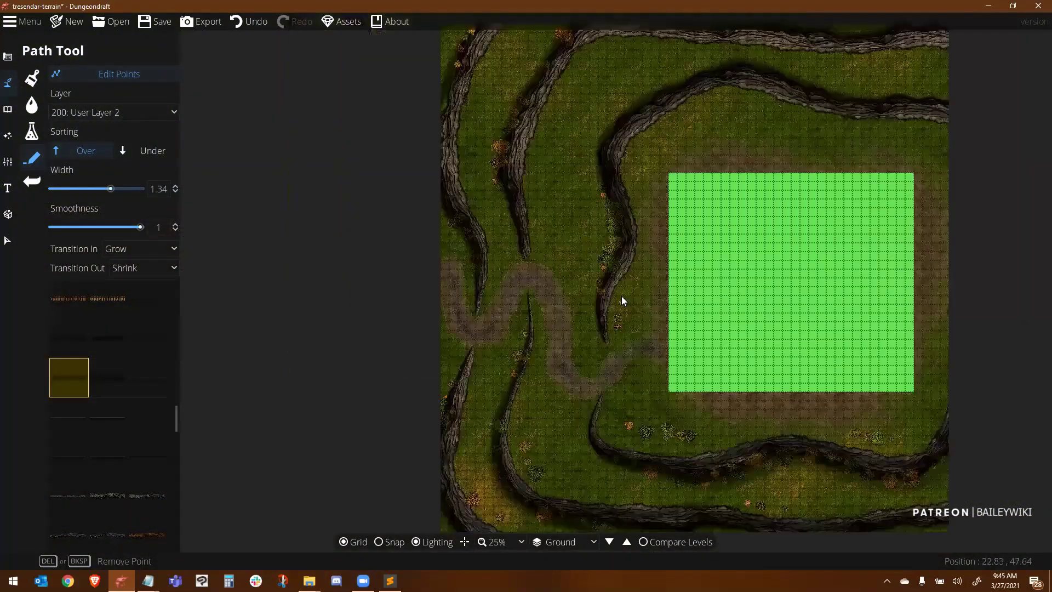
scroll(621, 295, "up", 2)
scroll(548, 319, "down", 2)
scroll(602, 359, "up", 1)
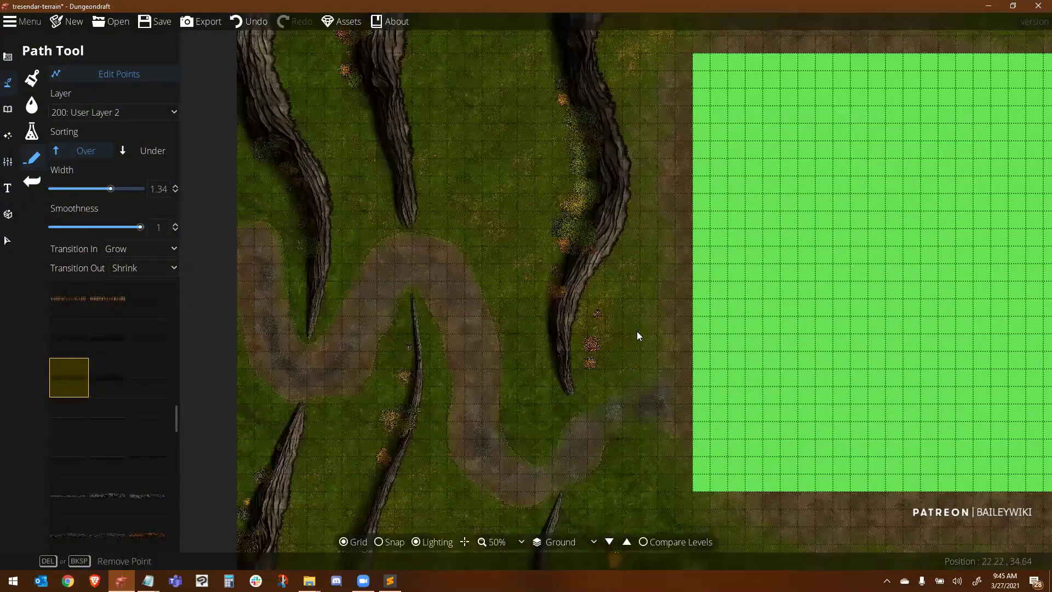
left_click_drag(600, 222, 572, 397)
scroll(553, 324, "up", 1)
left_click_drag(565, 300, 595, 303)
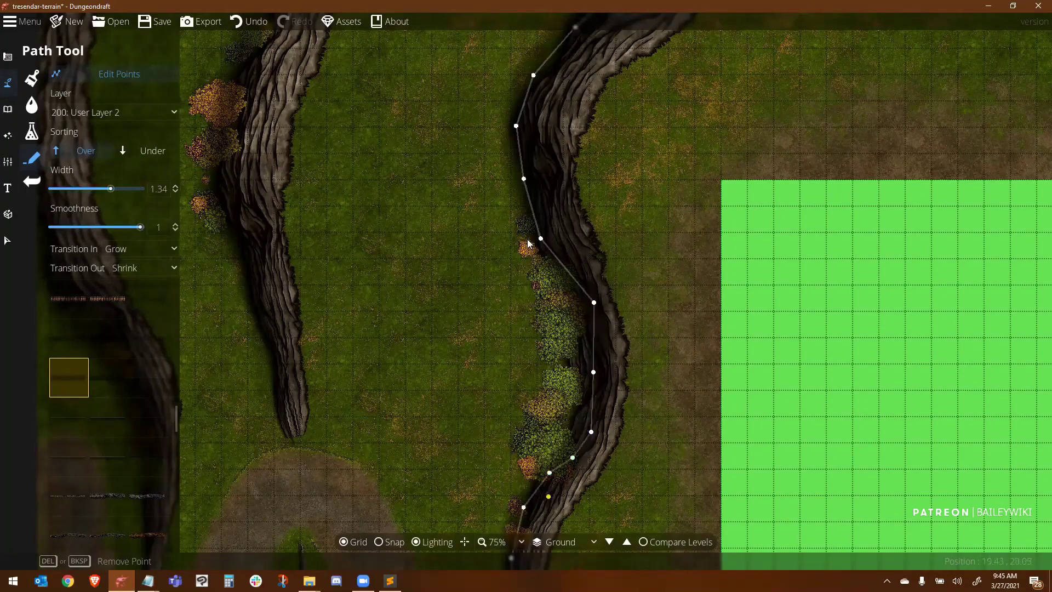
left_click_drag(541, 238, 554, 216)
scroll(573, 269, "down", 4)
scroll(596, 363, "up", 2)
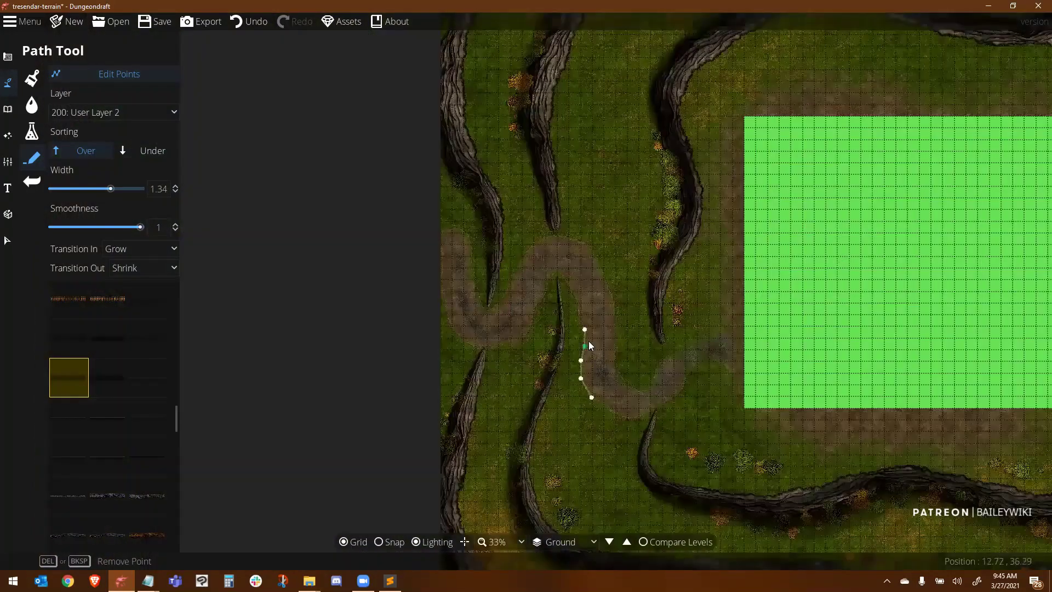
scroll(588, 341, "up", 1)
- Search the Scatter Tool's library for "shadow", select the group of ten tree shadows starting with Tree Shadow A10 5x6, and browse the other shadows
left_click(7, 107)
left_click(989, 88)
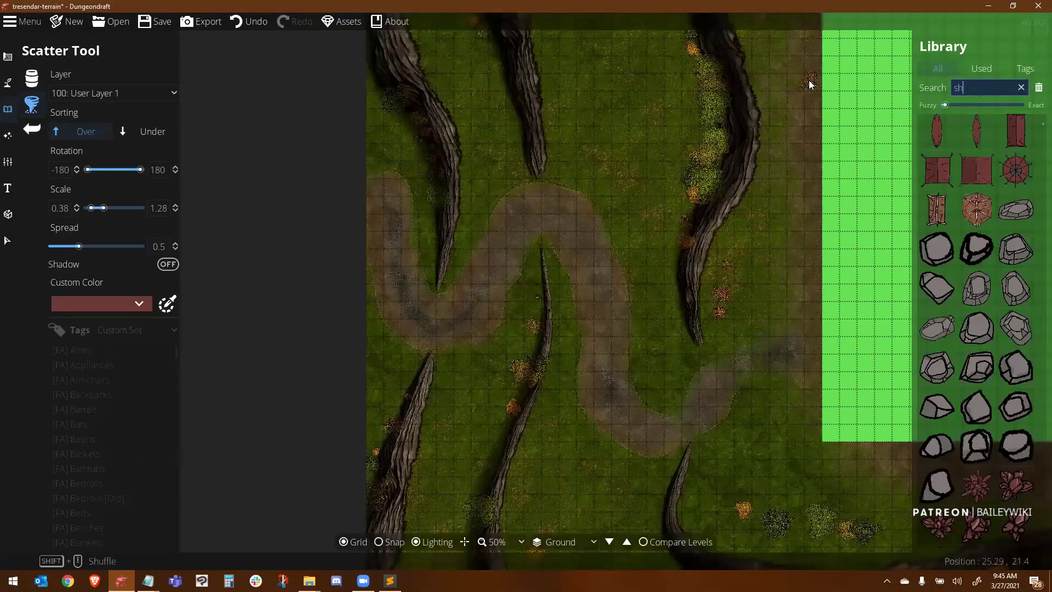
type("w")
scroll(1036, 422, "down", 5)
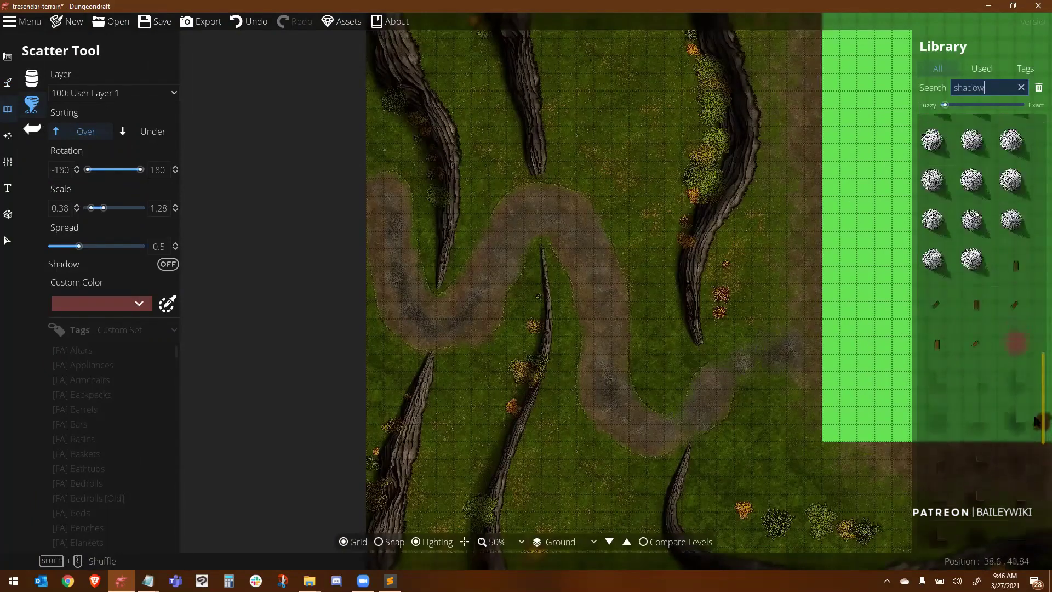
scroll(965, 285, "up", 5)
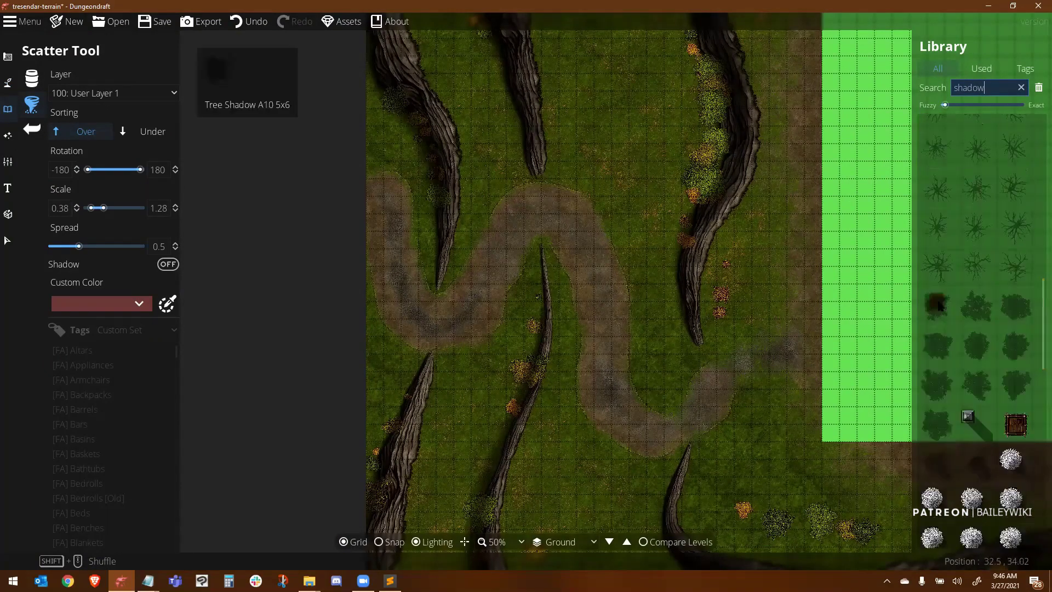
left_click(938, 305)
left_click(938, 423, "shift")
left_click_drag(1042, 346, 1036, 194)
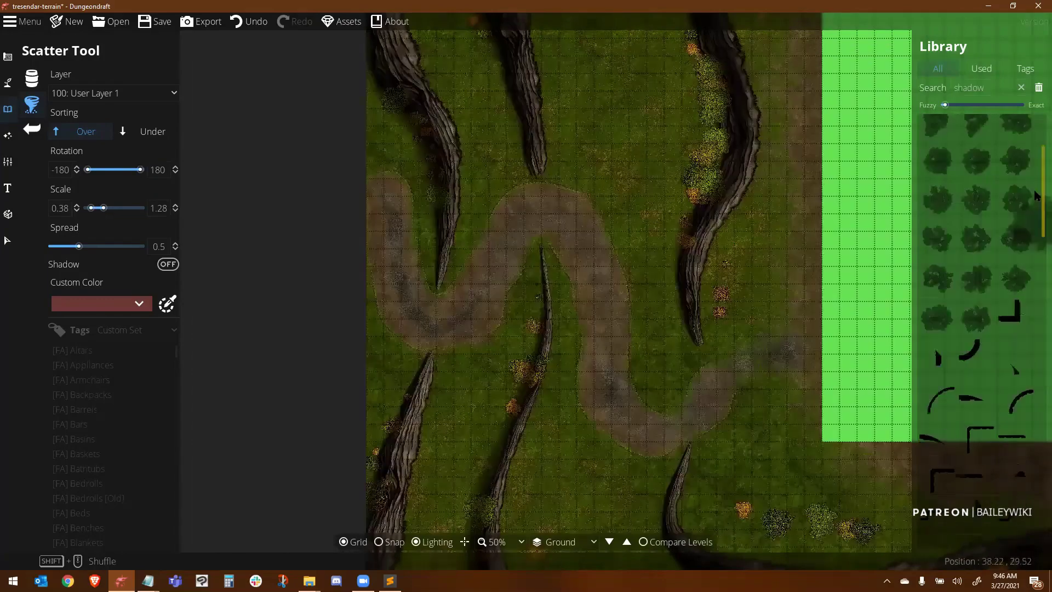
scroll(989, 243, "up", 3)
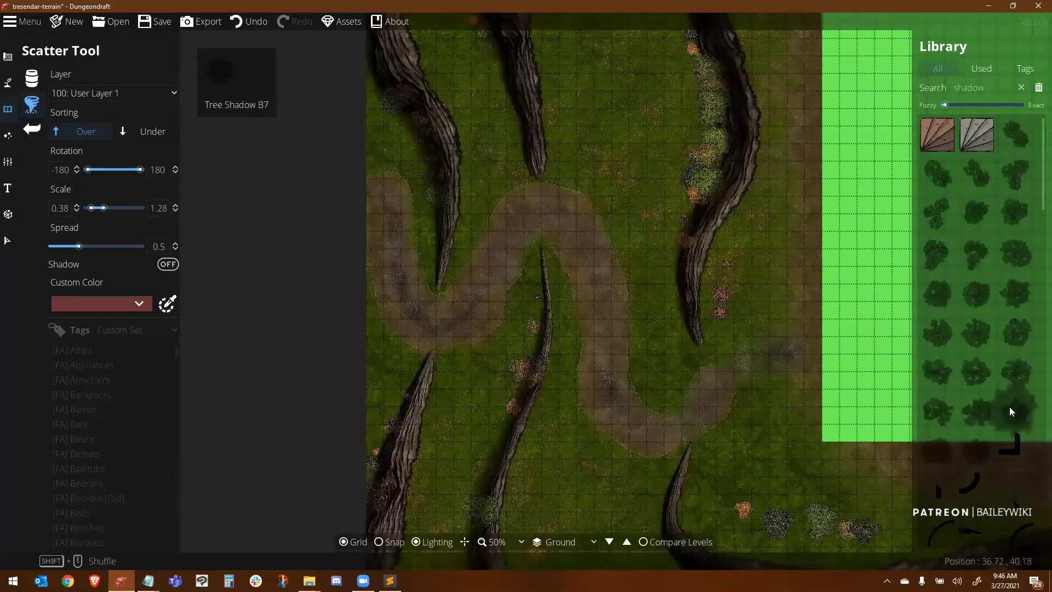
scroll(1009, 407, "down", 8)
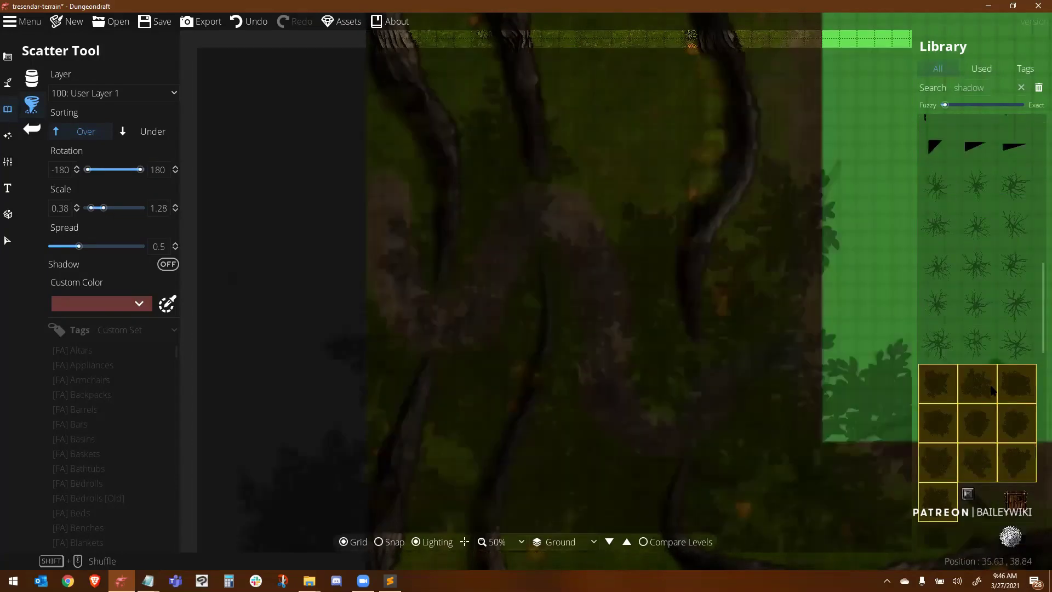
scroll(992, 430, "down", 15)
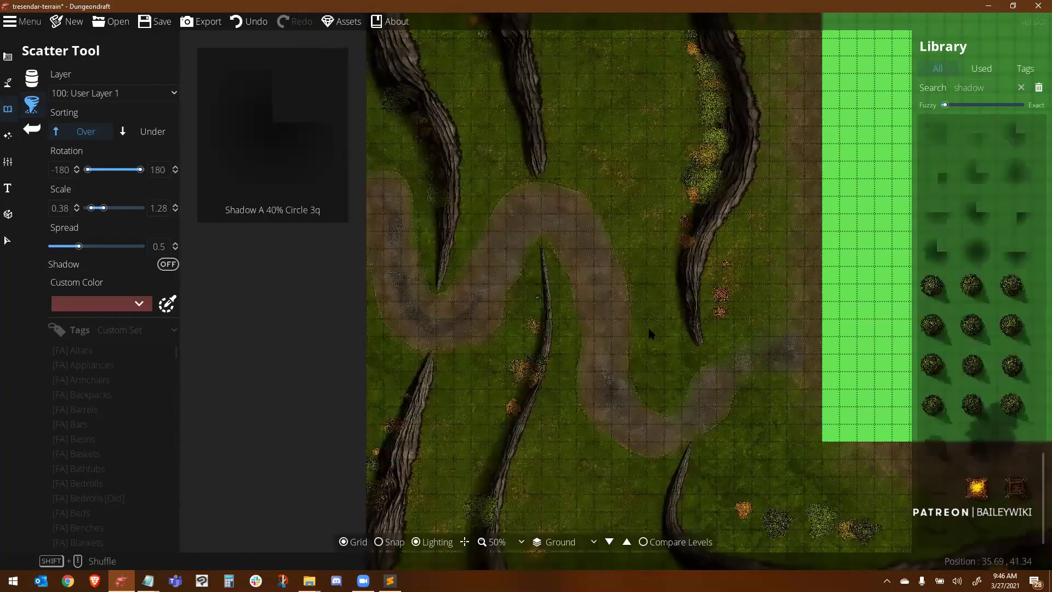
- Set the shadow scatter's scale range to 0.1–0.43 and its sorting to Under
left_click_drag(96, 210, 94, 209)
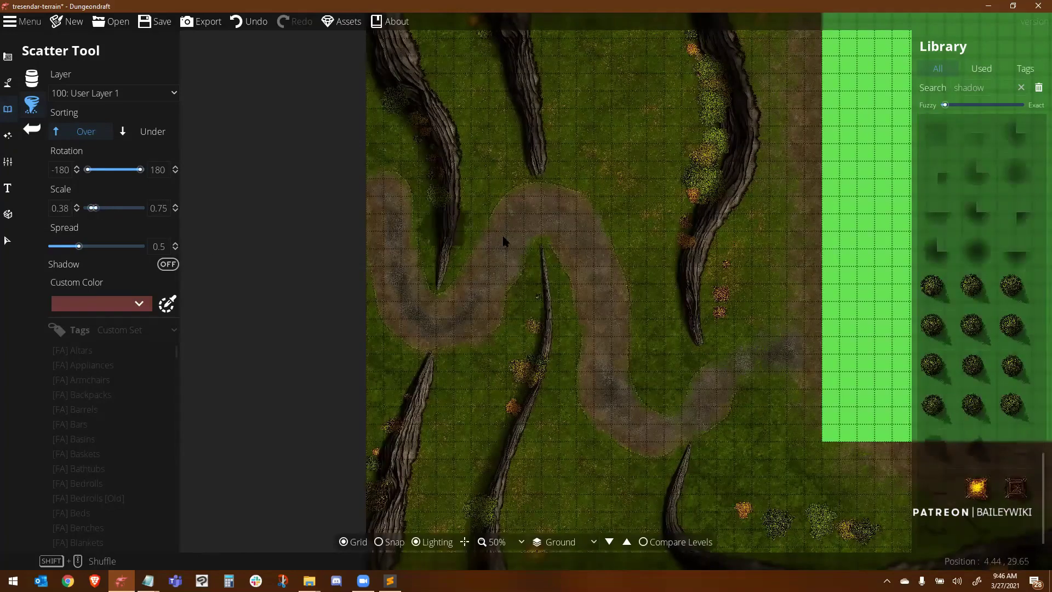
left_click(92, 206)
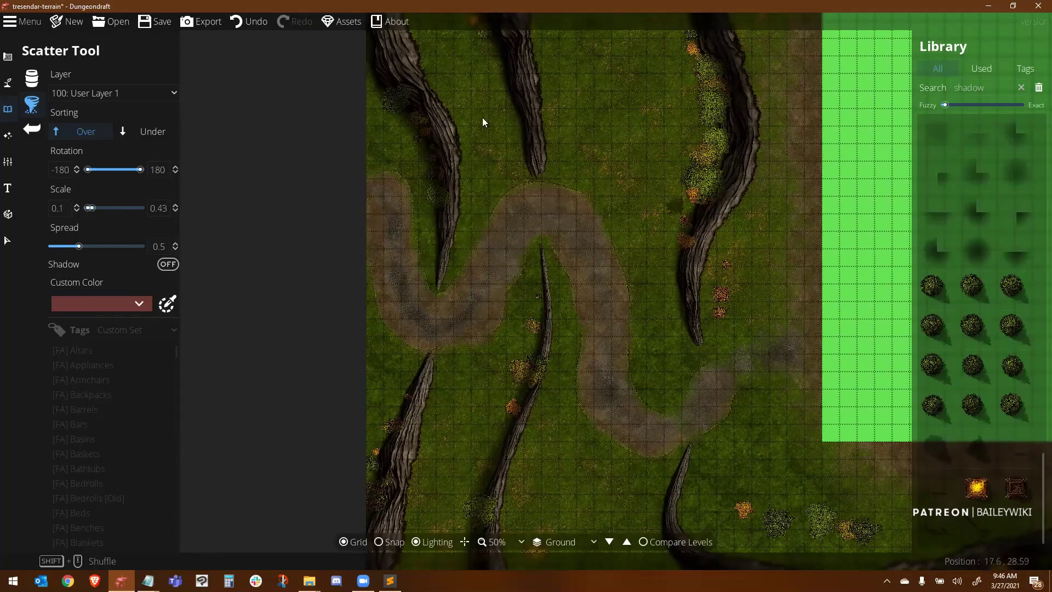
scroll(653, 203, "up", 3)
left_click(161, 133)
- Scatter small shadows beneath the bushes along both sides of the cliff west of the green area
left_click_drag(714, 193, 720, 125)
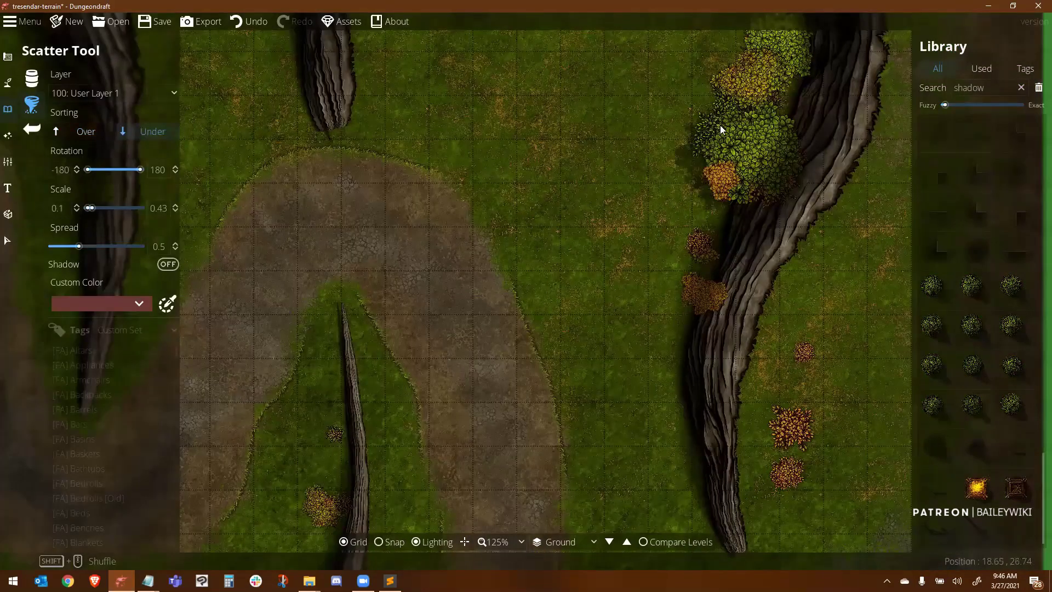
left_click_drag(731, 86, 729, 52)
left_click_drag(736, 218, 691, 492)
left_click_drag(717, 314, 704, 163)
key("w")
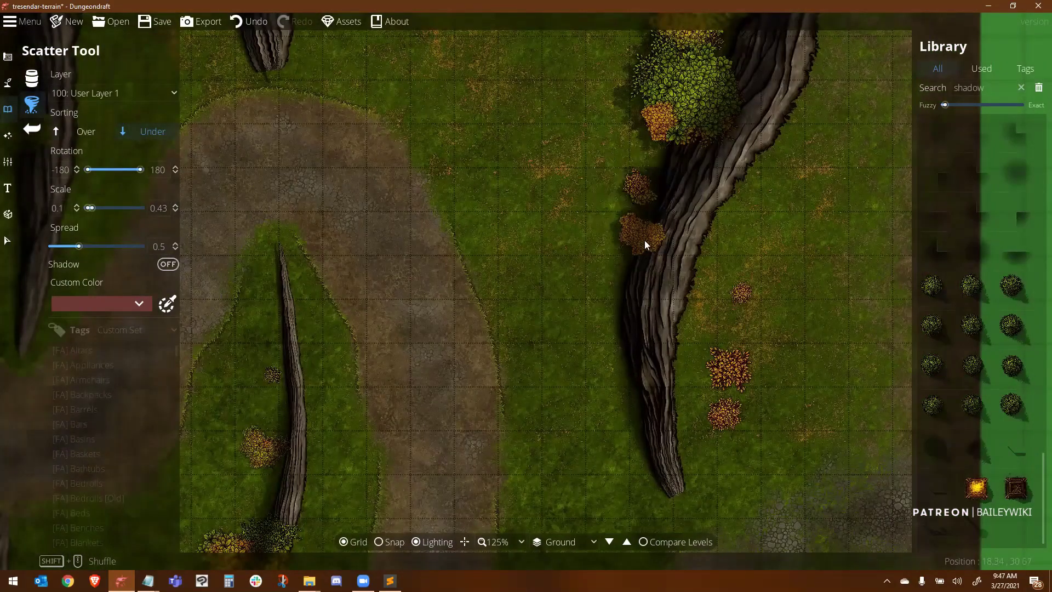
left_click(728, 411)
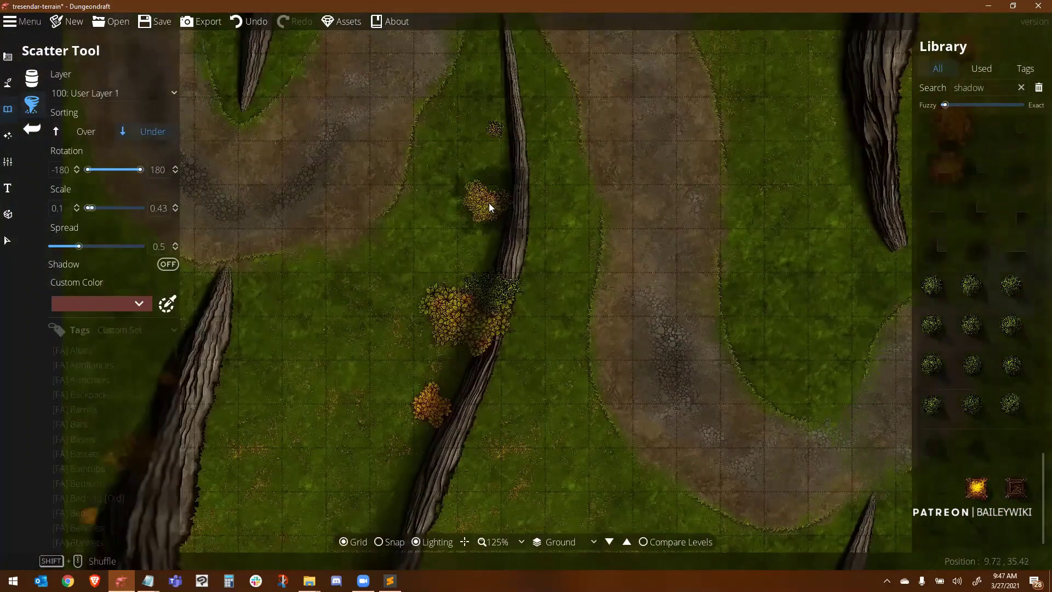
- Scatter shadows beneath the bushes along the middle cliff south of the path and around the map's southwest corner
left_click(484, 300)
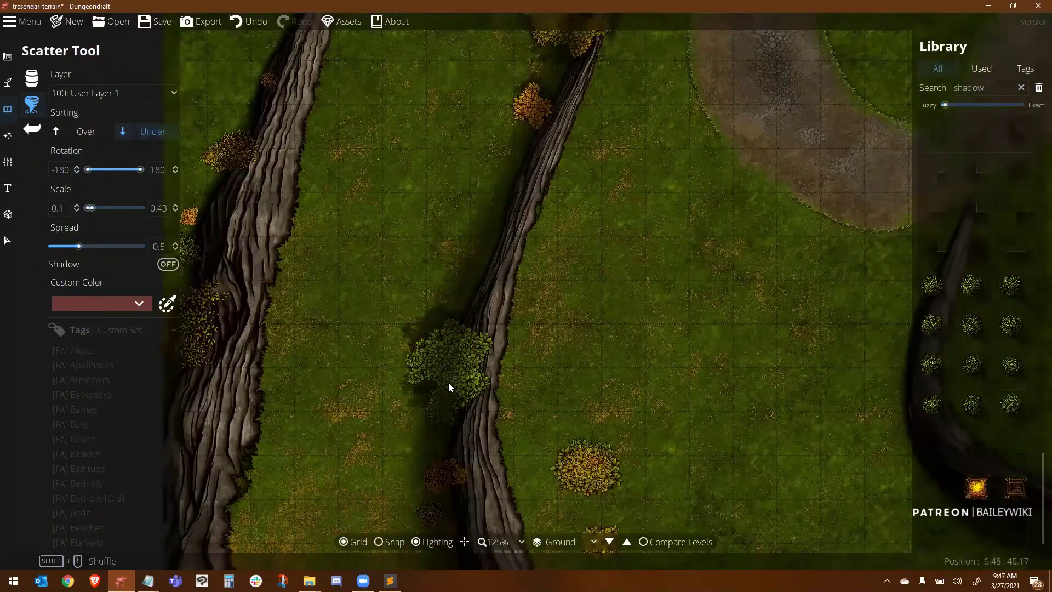
left_click_drag(442, 479, 524, 268)
left_click(675, 318)
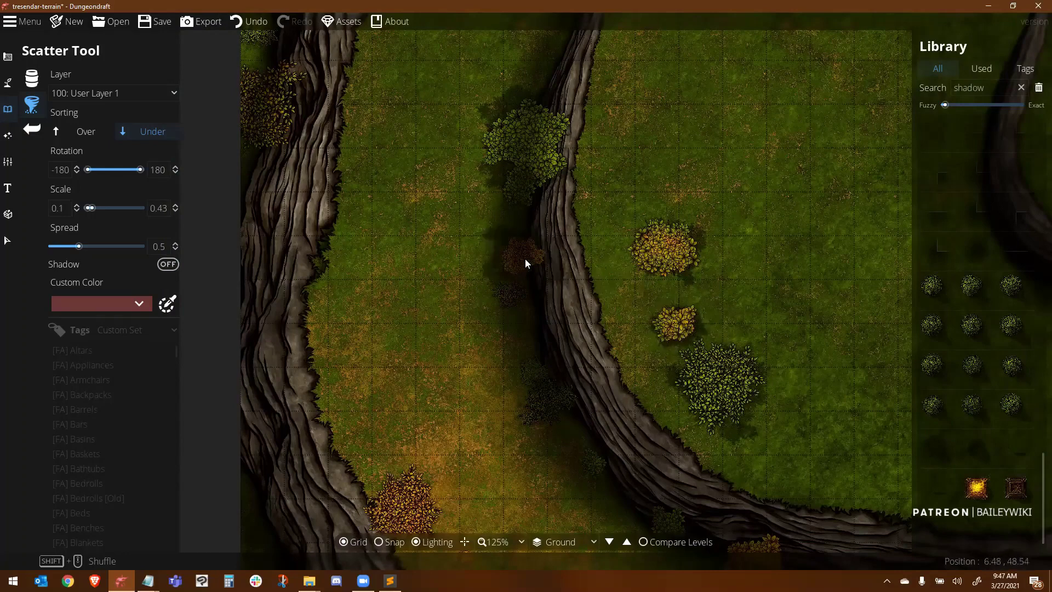
left_click_drag(406, 503, 463, 254)
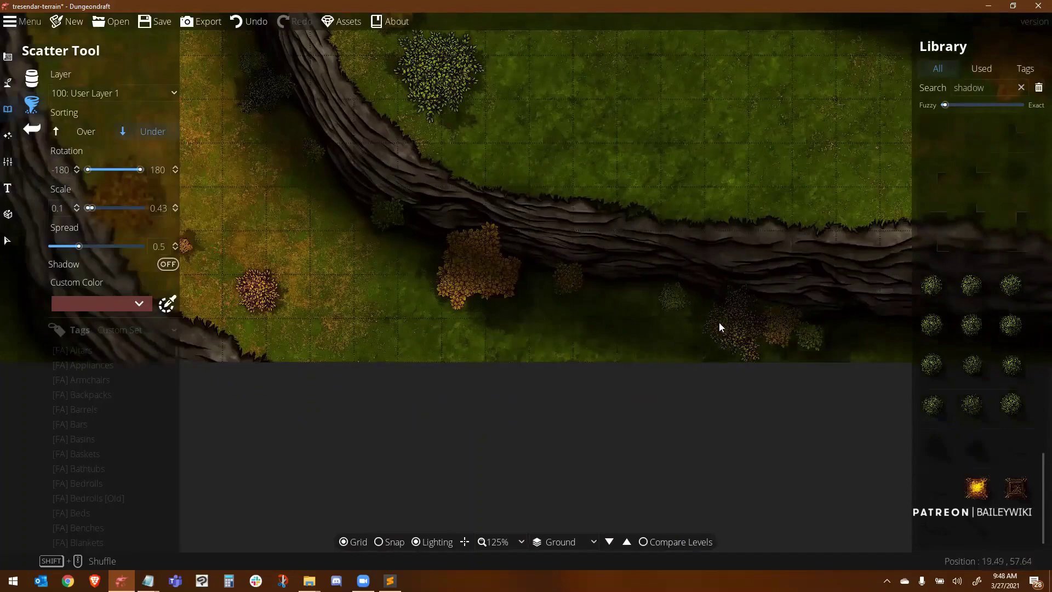
scroll(681, 302, "down", 1)
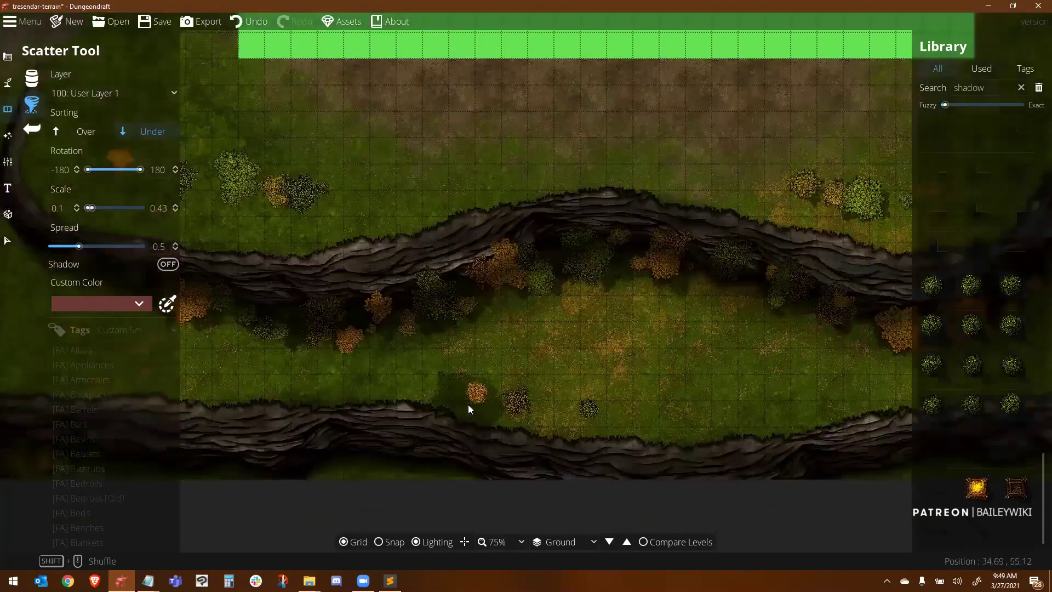
- Scatter shadows beneath the bushes between the southern cliffs and on the grass above them
left_click(469, 404)
scroll(531, 410, "up", 3)
scroll(432, 377, "down", 3)
left_click(429, 378)
left_click(657, 409)
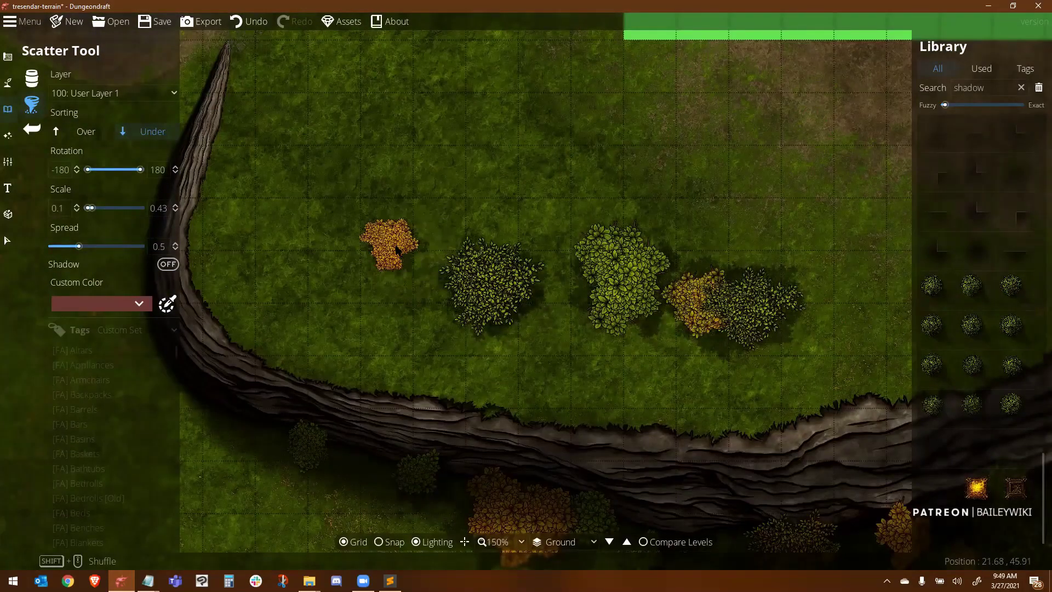
scroll(404, 176, "down", 2)
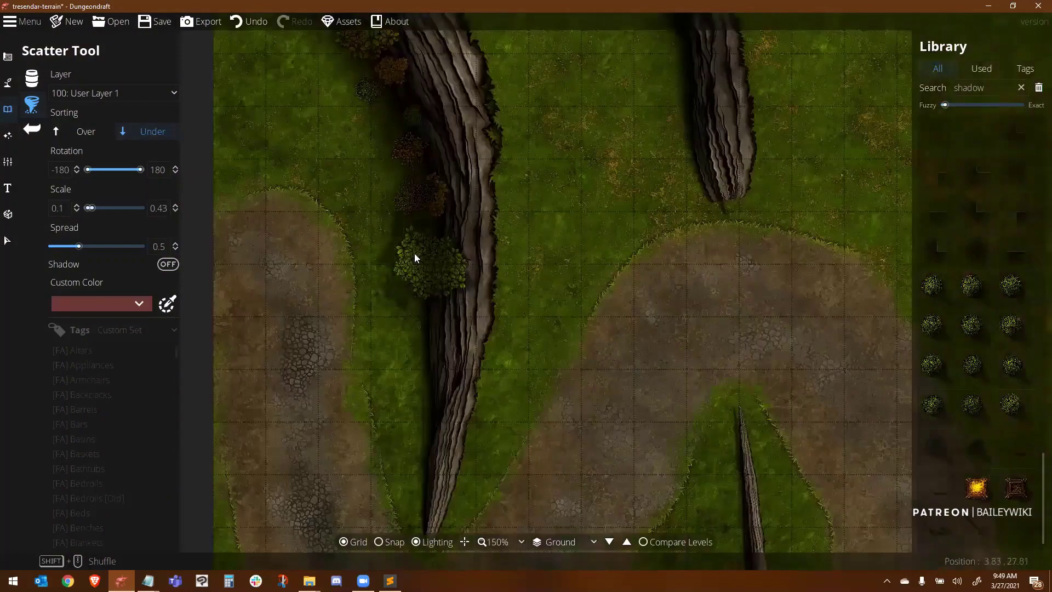
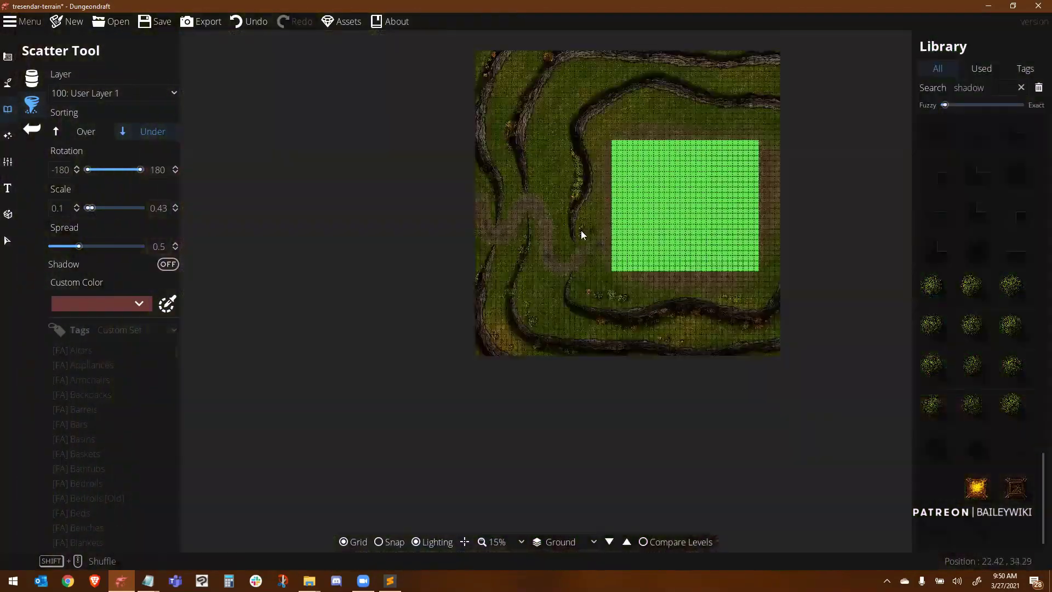
- Select all twelve Pine Green Shadow trees in the library for scattering
scroll(581, 235, "up", 10)
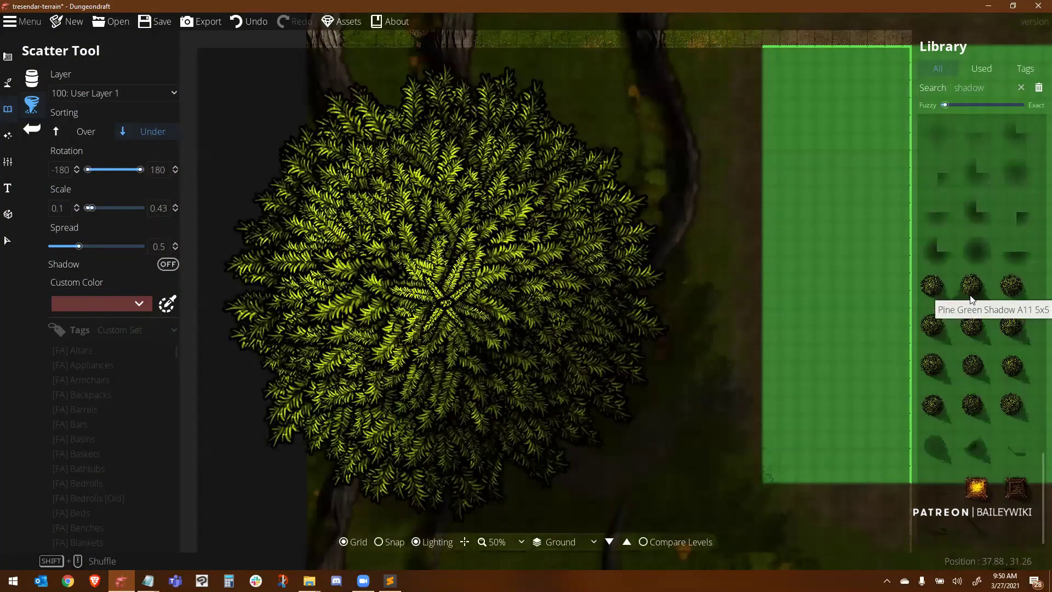
left_click(969, 295)
left_click(938, 290)
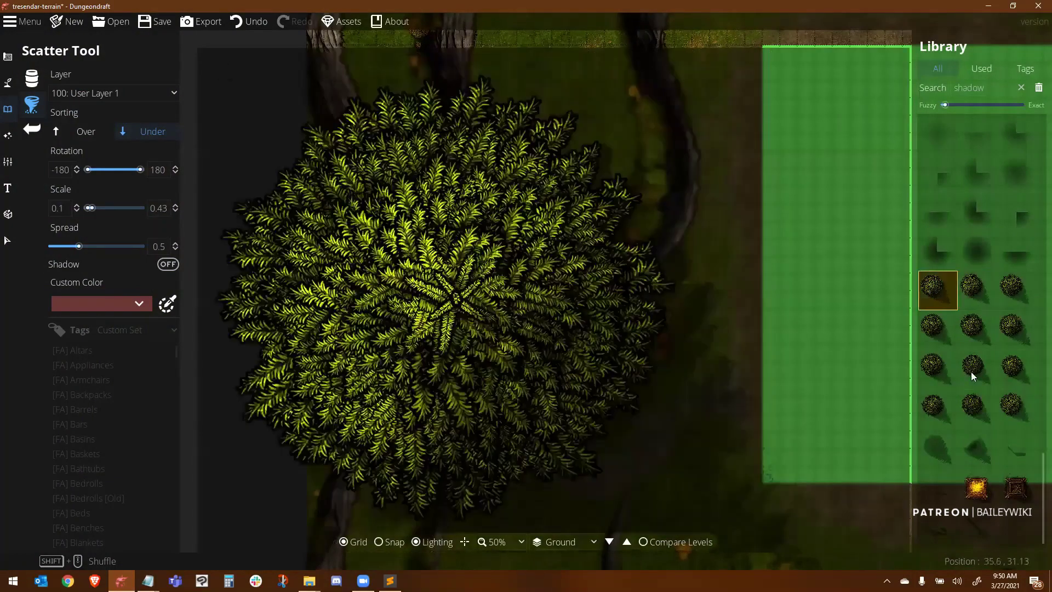
left_click(1014, 407, "shift")
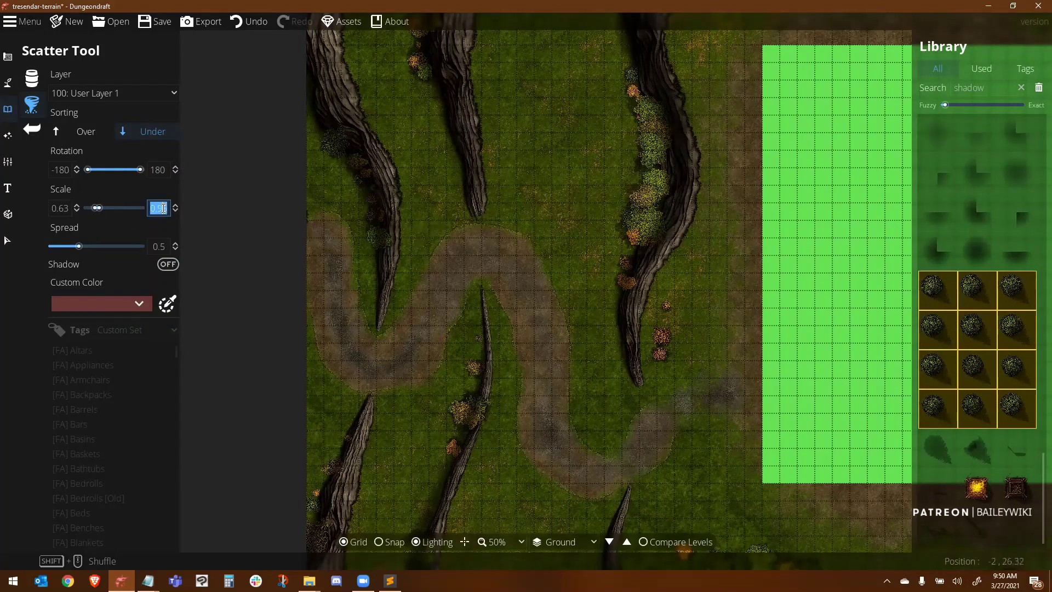
- Set the tree scatter's scale range to 0.5–1.5 and both rotation limits to 0
key("Return")
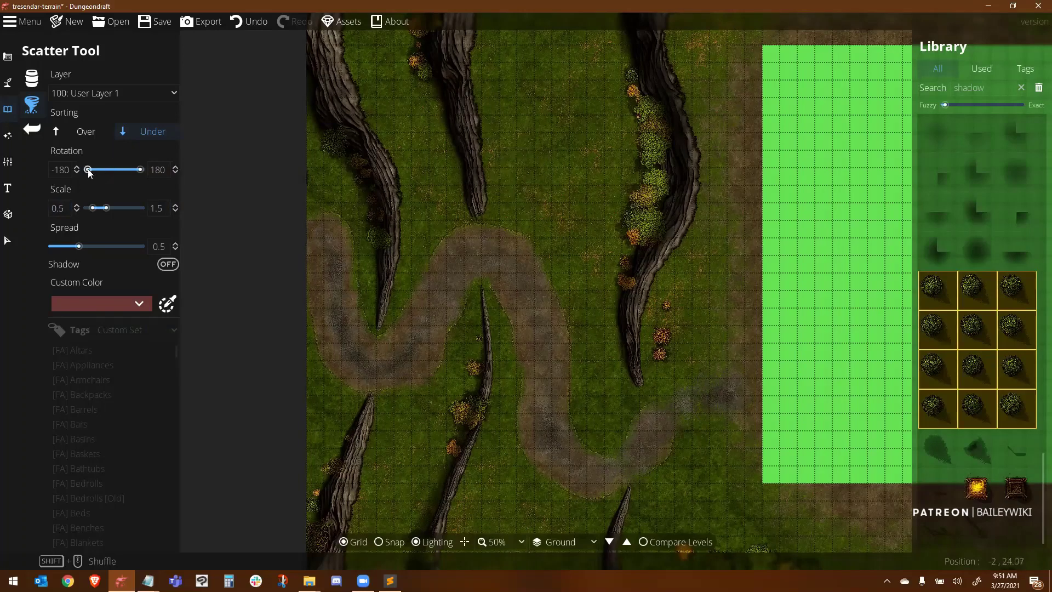
double_click(157, 170)
type("0")
key("Return")
- Scatter pine trees beside the middle cliff north of the path and in the southwest of the map
left_click(505, 201)
scroll(518, 115, "down", 5)
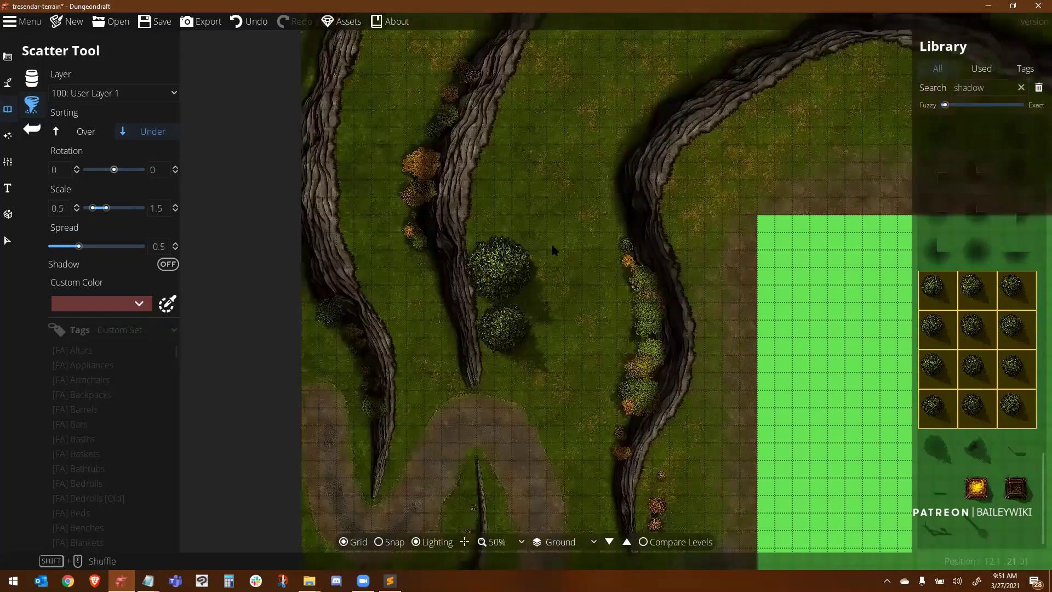
scroll(528, 141, "up", 5)
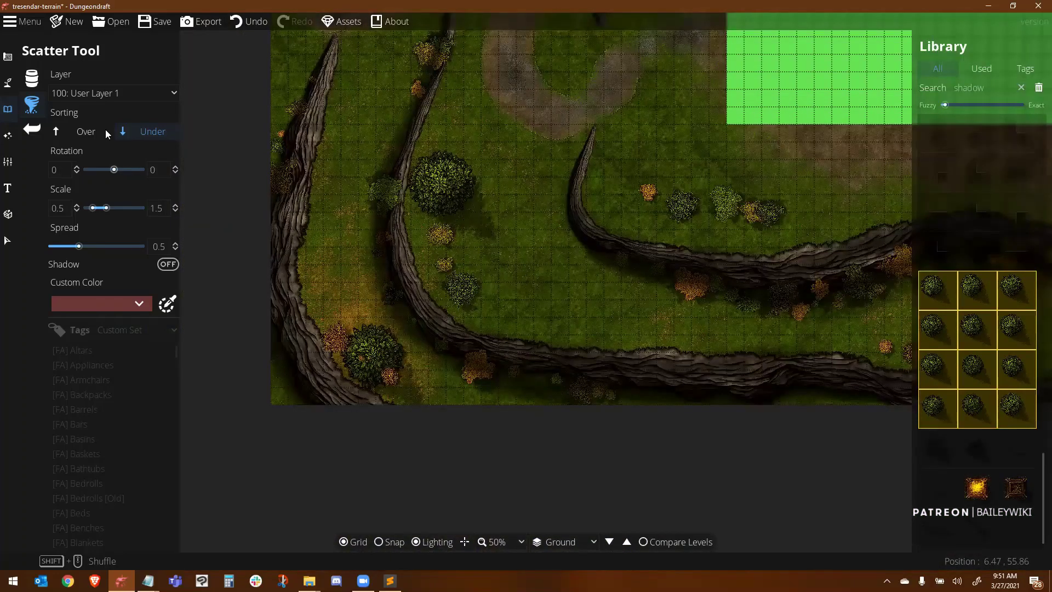
- Set sorting to Over and scatter pine trees between the southern cliffs and below the green area
left_click(105, 129)
scroll(784, 380, "down", 3)
left_click_drag(743, 362, 746, 425)
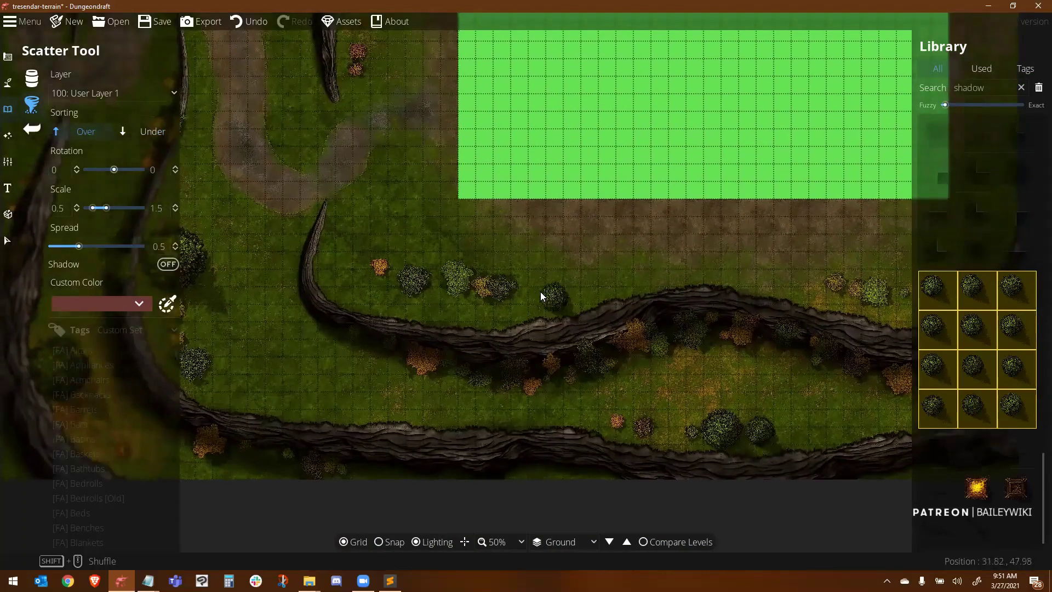
left_click(554, 298)
left_click(608, 283)
left_click_drag(693, 320, 442, 335)
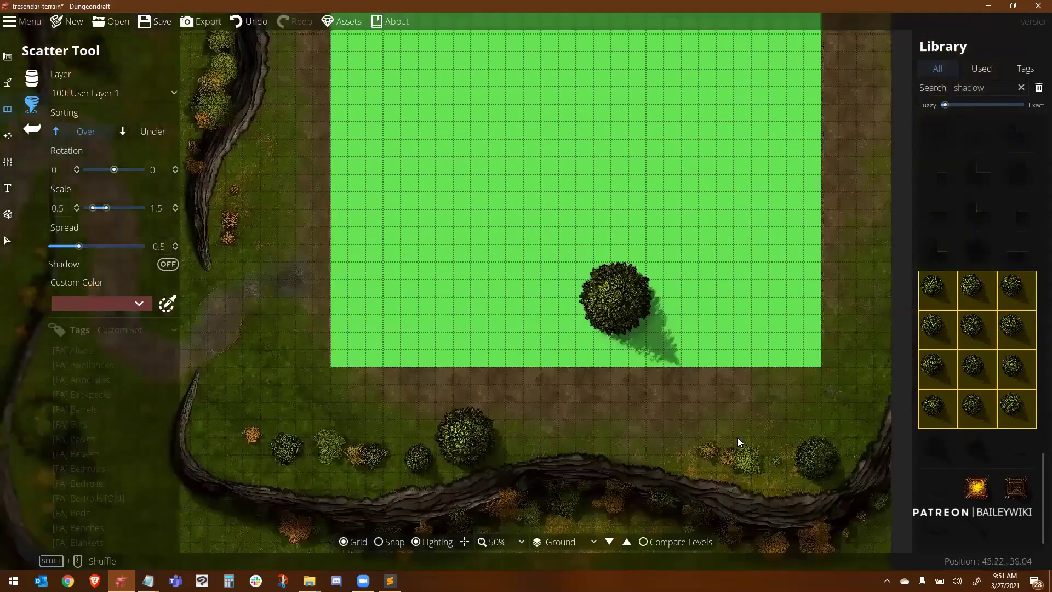
- Scatter two pine trees between the cliffs in the map's northeast corner
left_click_drag(693, 111, 496, 450)
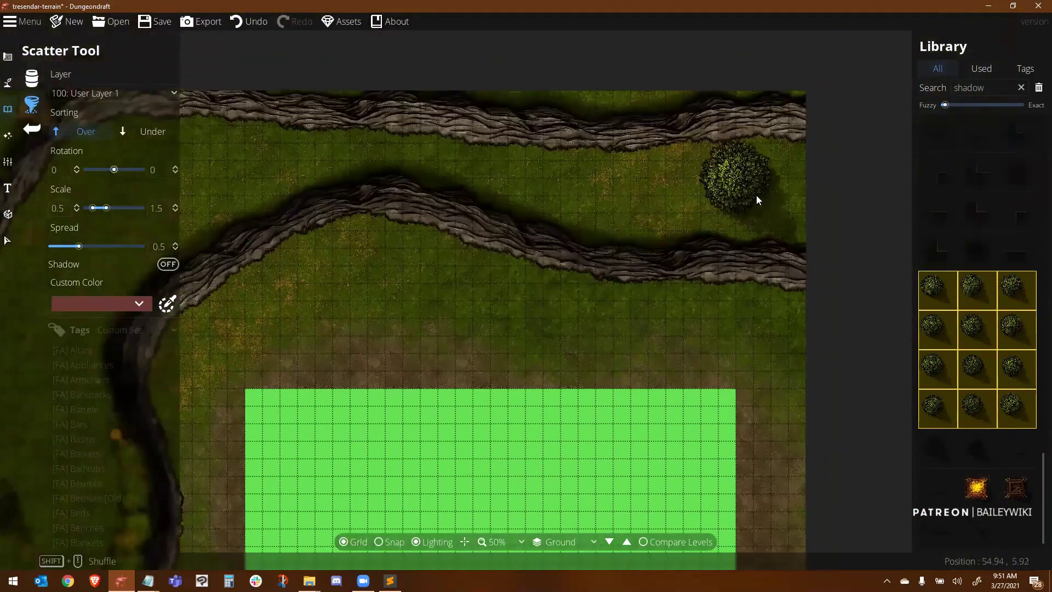
left_click(758, 195)
left_click(686, 188)
left_click_drag(478, 233, 747, 243)
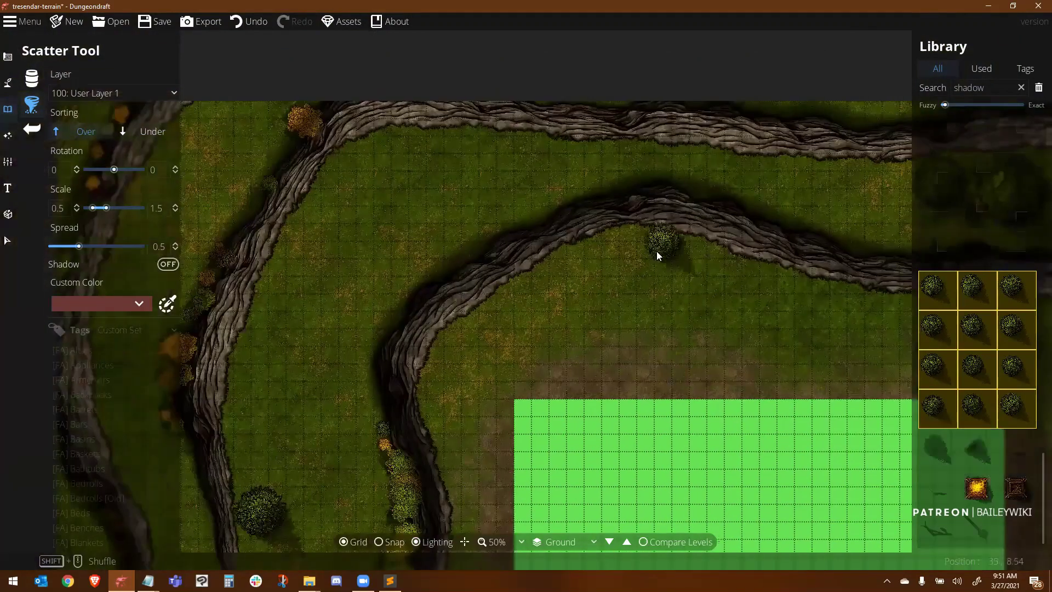
- Scatter pine trees around the northwestern cliffs, including beside the inner cliff above the green area
left_click(604, 271)
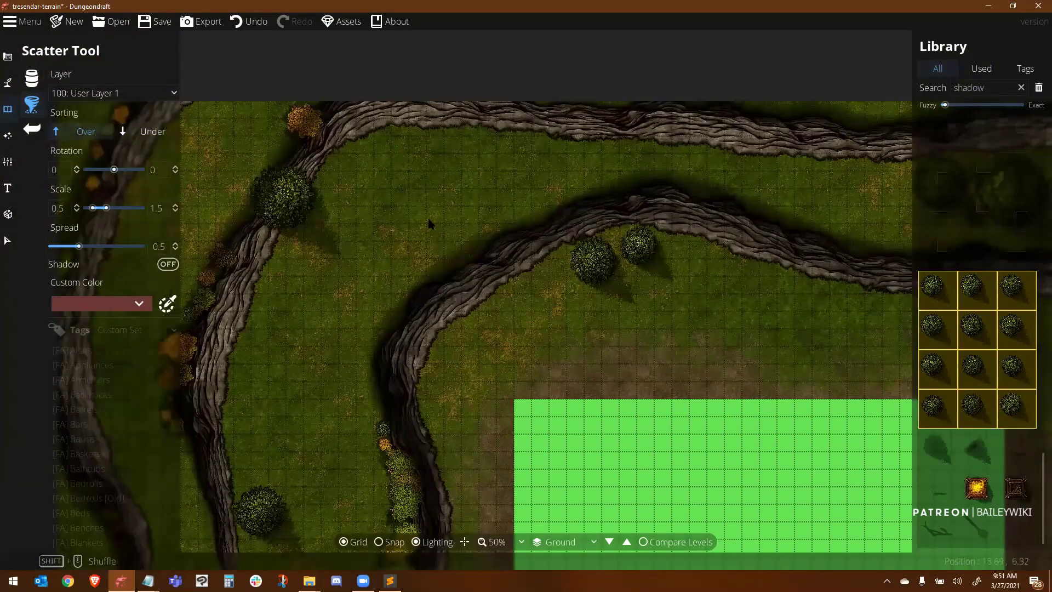
scroll(516, 191, "left", 5)
left_click(523, 195)
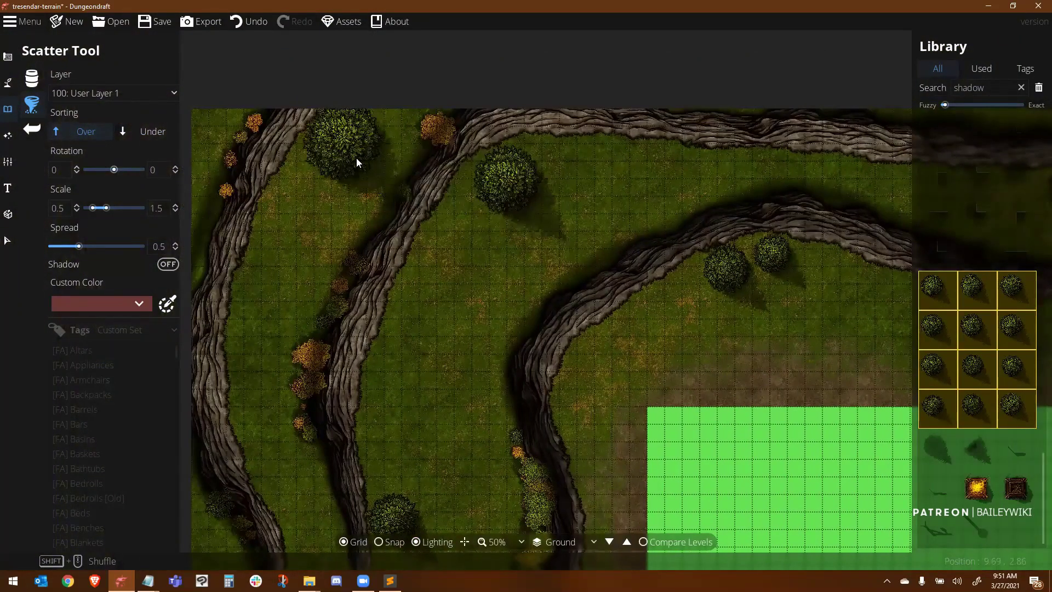
left_click(347, 141)
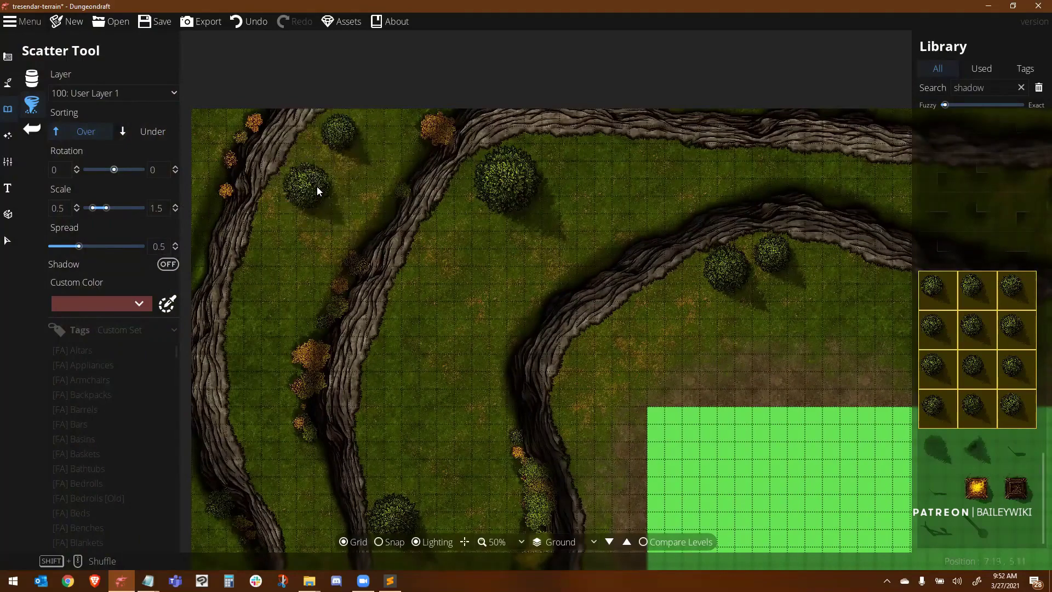
left_click(317, 184)
scroll(433, 318, "down", 2)
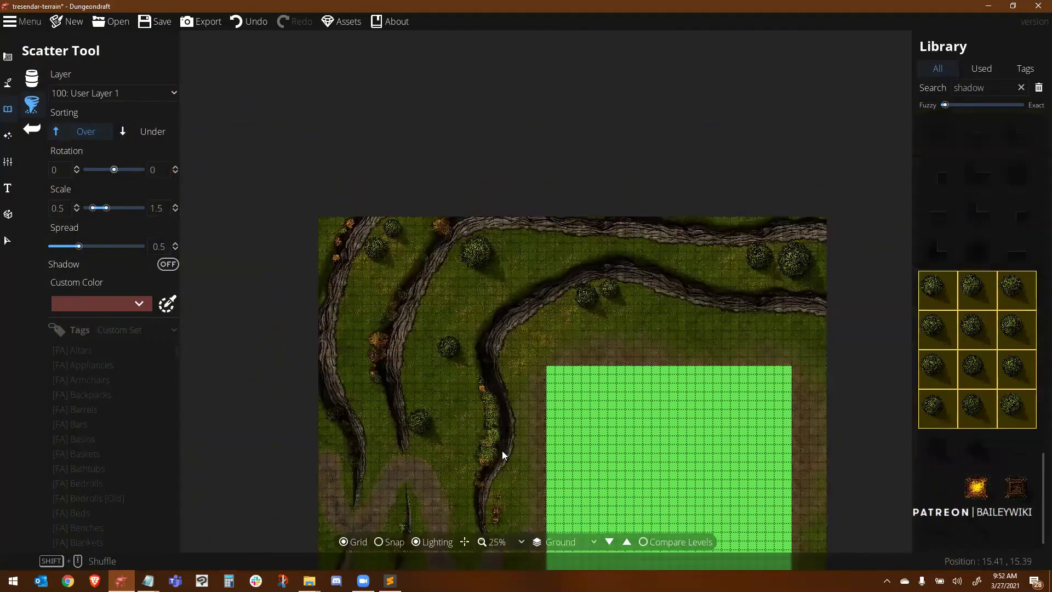
left_click(502, 450)
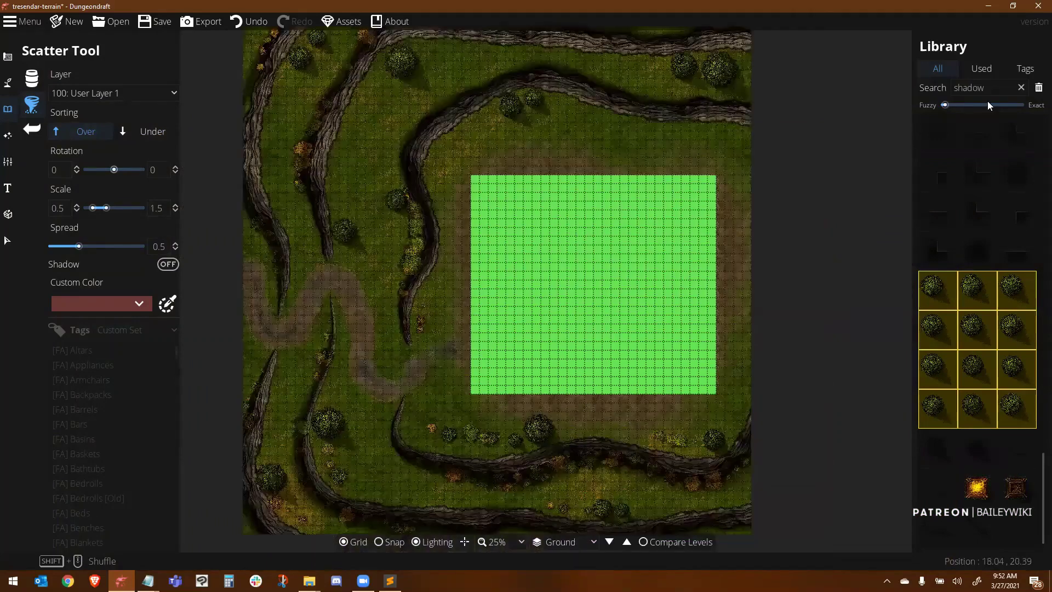
- Search the library for rock and select all sixteen brown rocks for scattering
left_click_drag(987, 91, 937, 84)
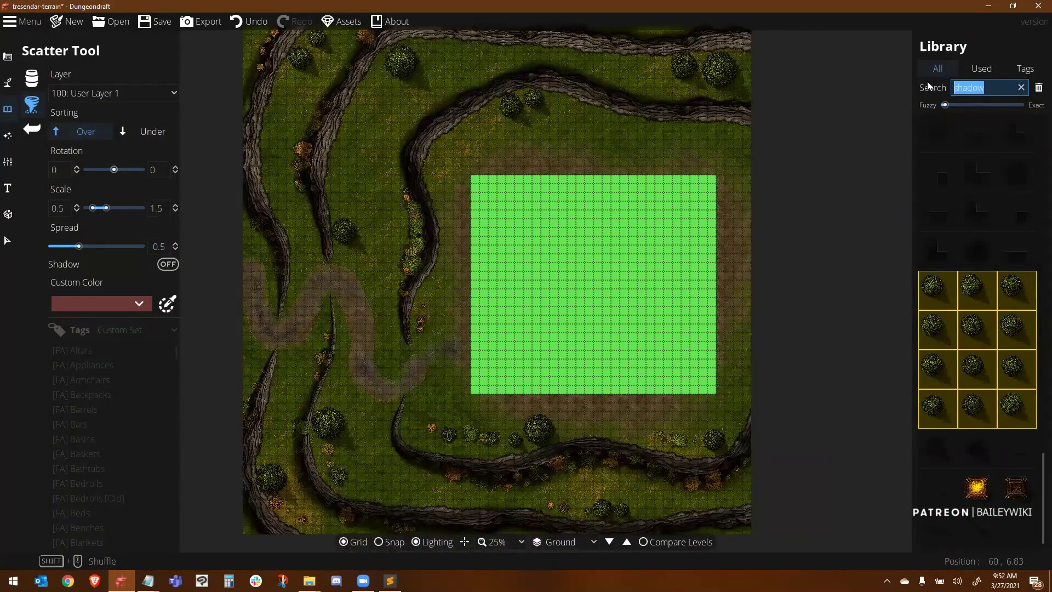
type("rock")
scroll(1009, 399, "down", 4)
left_click(939, 220)
left_click(943, 421, "shift")
- Set sorting to Under and scatter rocks around the two pine trees in the map's northwest corner
scroll(405, 224, "up", 2)
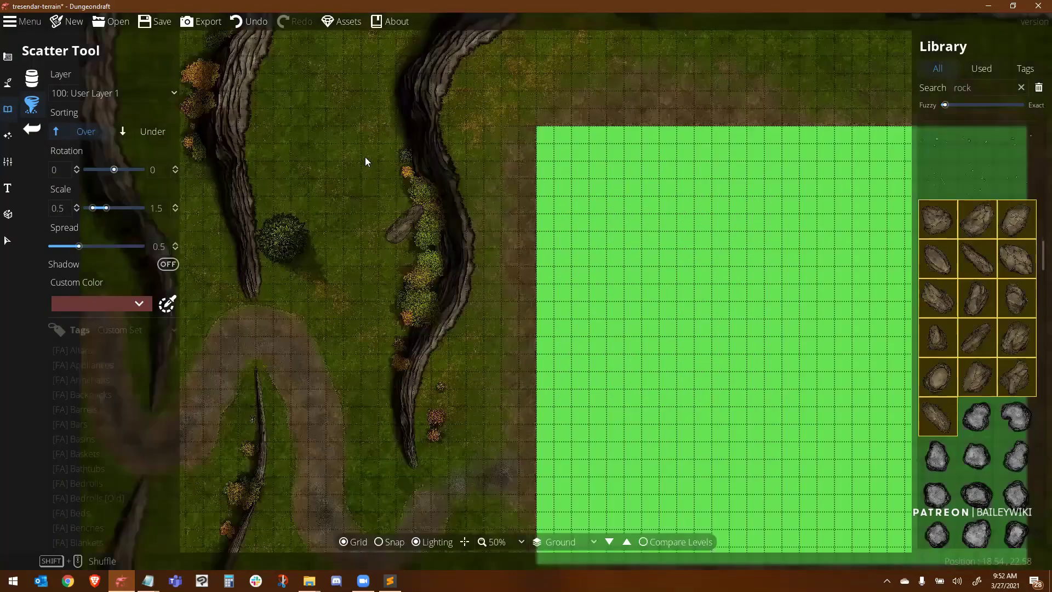
left_click_drag(364, 157, 423, 369)
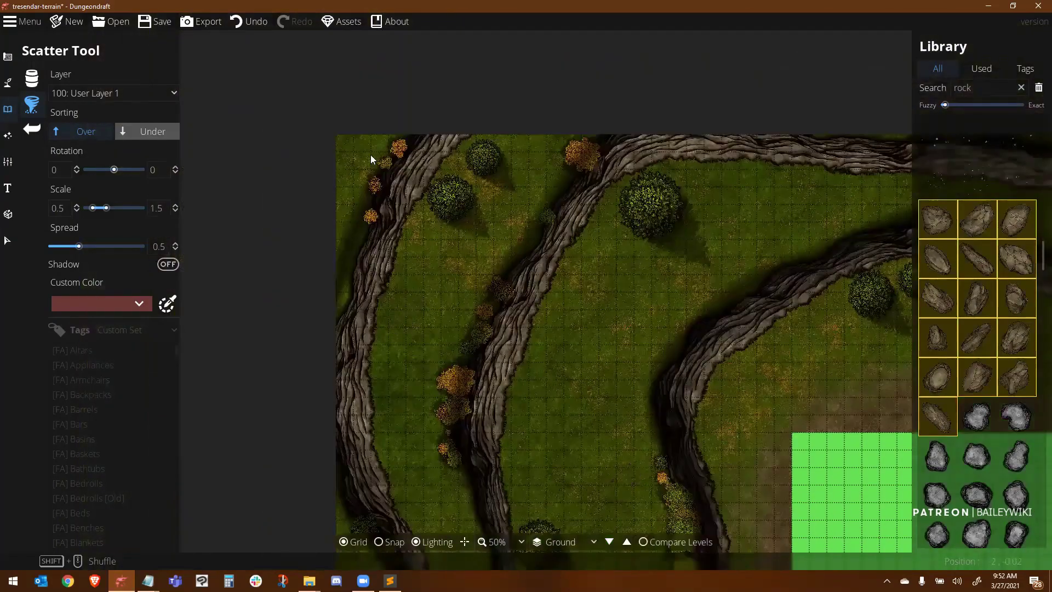
left_click(148, 132)
left_click(454, 166)
left_click(429, 217)
left_click(427, 251)
- Scatter rocks around the large pine tree beside the bend of the northern cliff
left_click_drag(442, 398, 320, 216)
left_click_drag(485, 138, 384, 397)
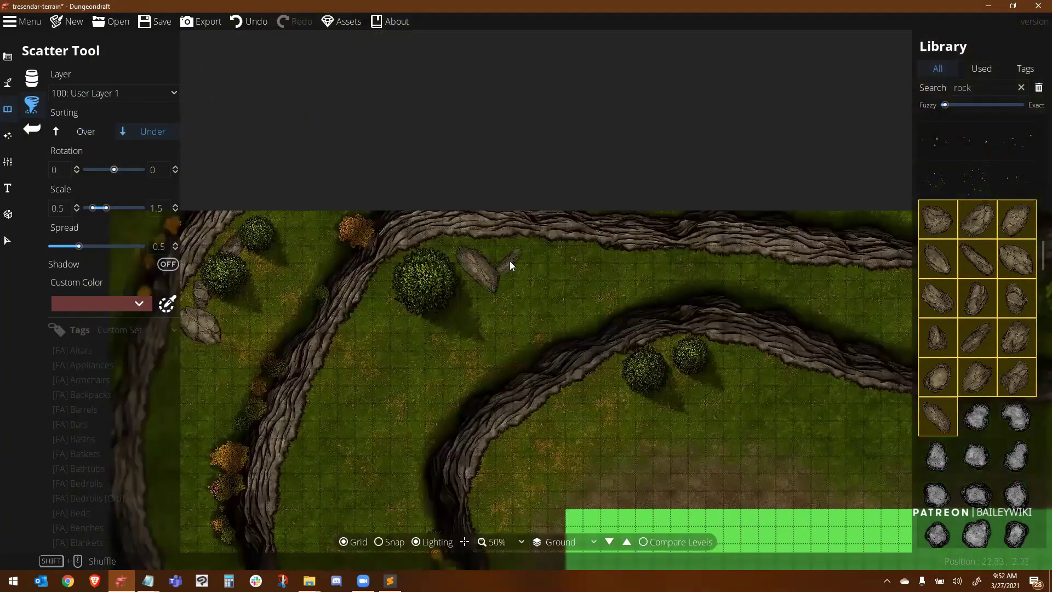
scroll(510, 261, "down", 2)
left_click_drag(717, 434, 502, 246)
left_click_drag(825, 122, 694, 165)
key("Left")
key("Up")
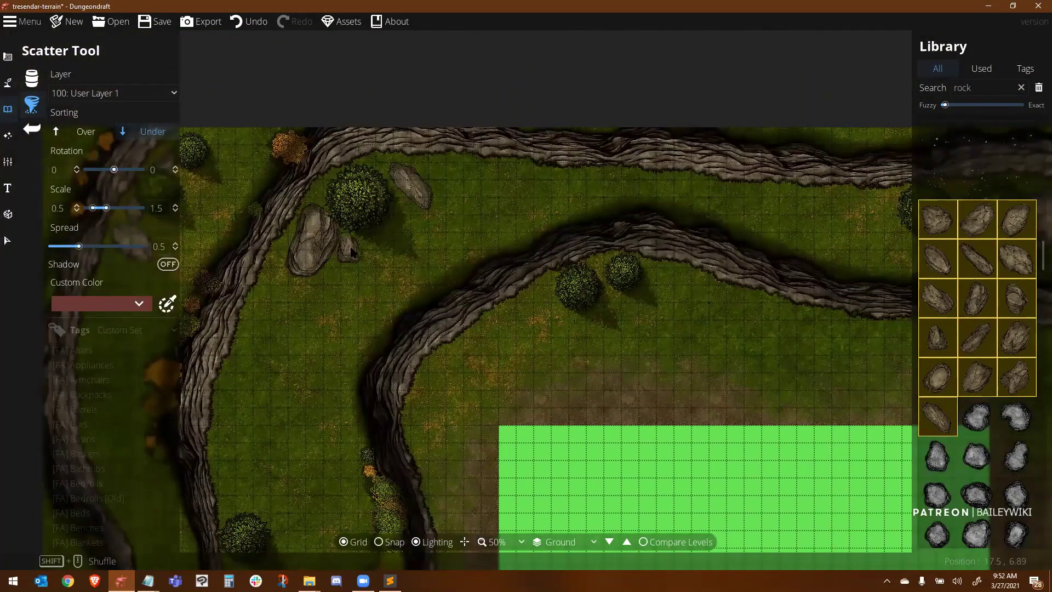
- Scatter rocks near the pine tree and bushes inside the bend of the southwestern cliff
scroll(486, 328, "down", 1)
left_click_drag(473, 429, 529, 144)
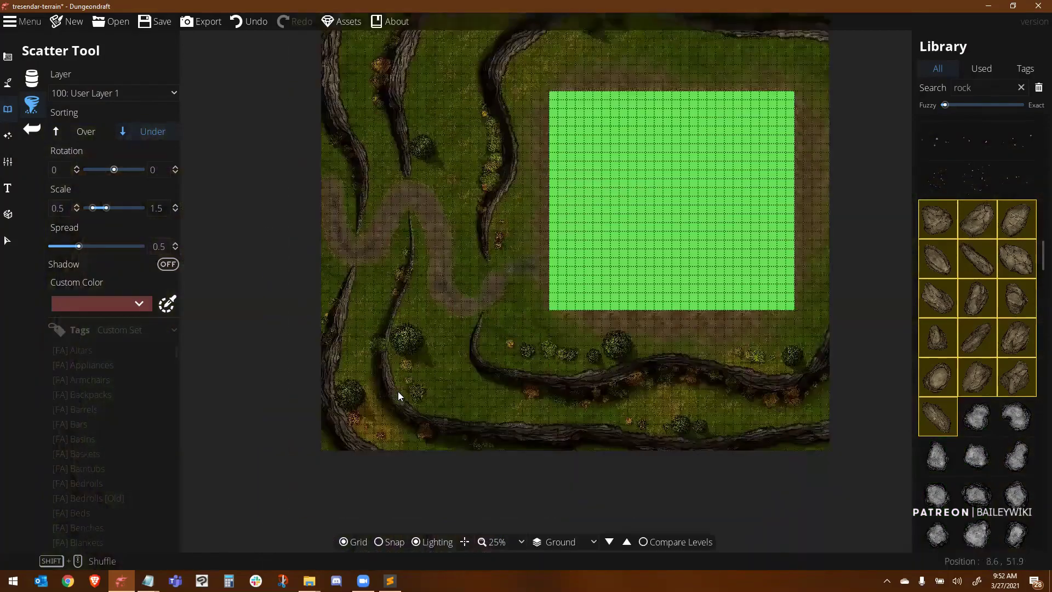
scroll(398, 392, "up", 1)
left_click(471, 406)
left_click(505, 418)
scroll(484, 327, "down", 2)
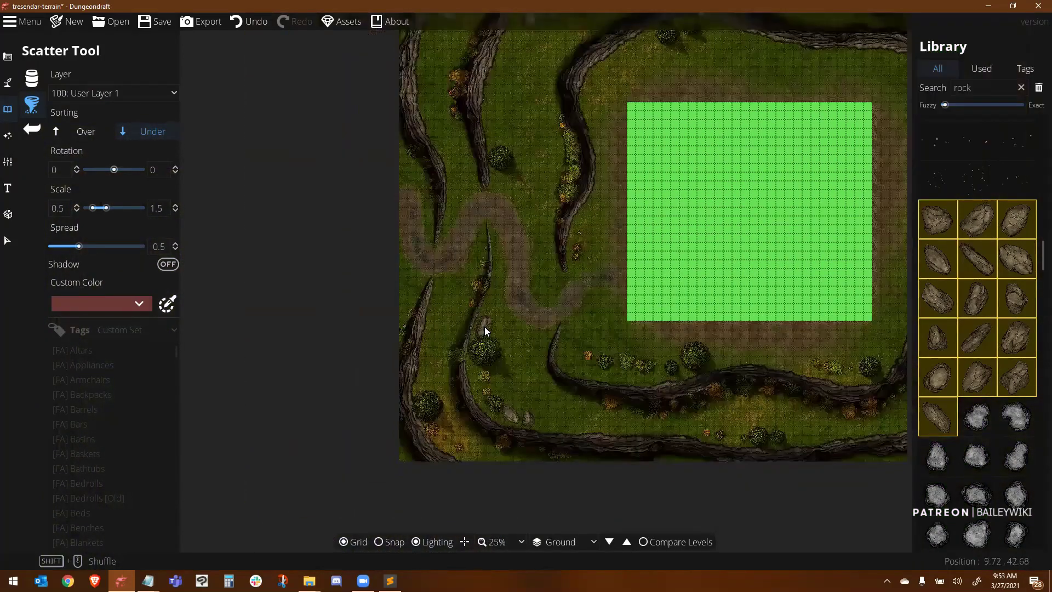
- Scatter rocks along the upper edge of the southern cliff, east of the large pine tree
key("Right")
key("Down")
scroll(631, 280, "up", 2)
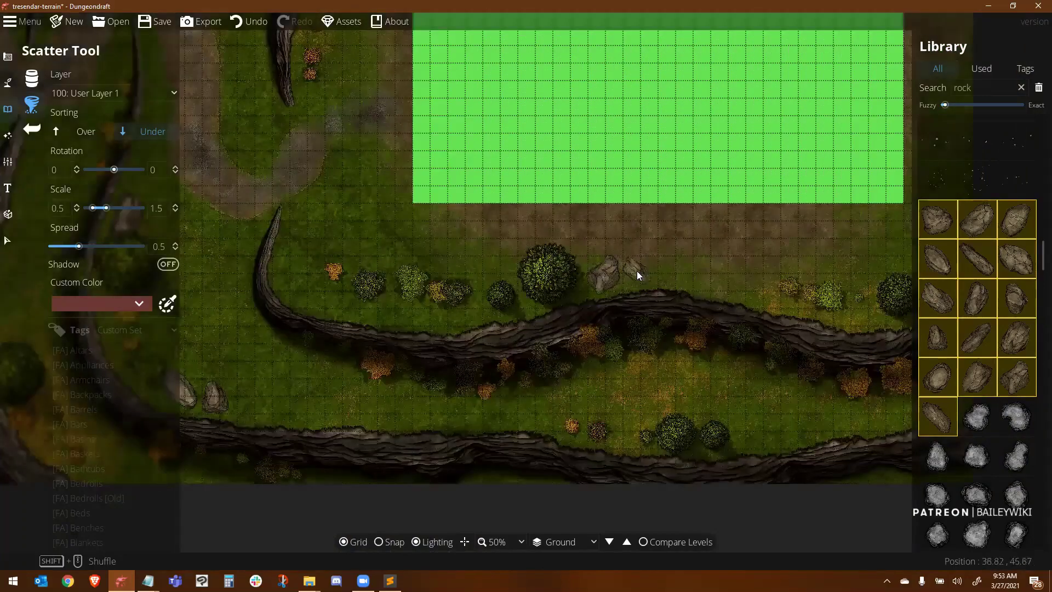
mouse_move(654, 275)
left_mouse_down()
mouse_move(690, 267)
mouse_move(669, 265)
mouse_move(706, 282)
left_mouse_up()
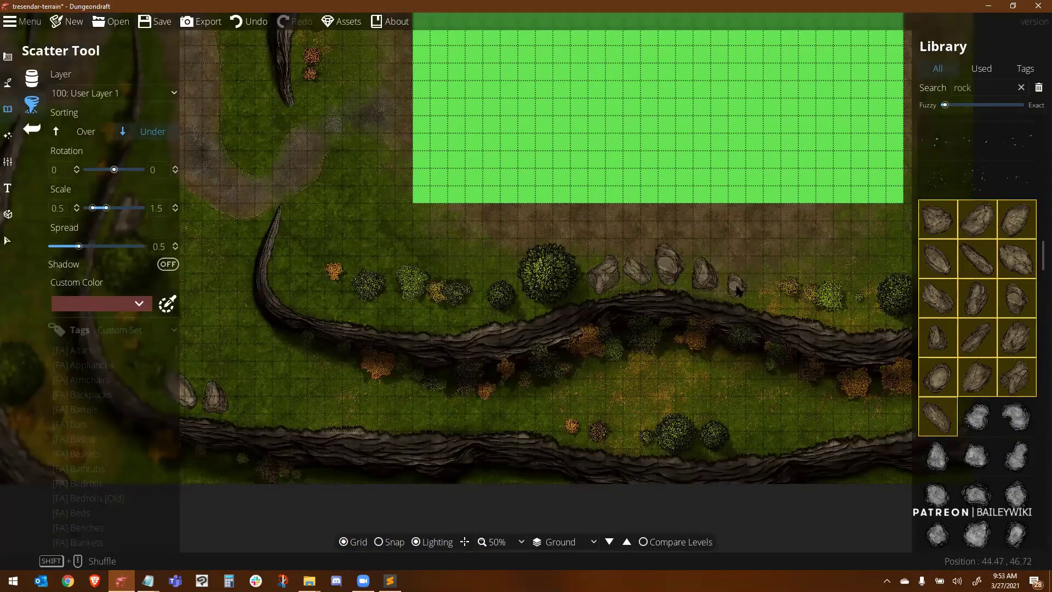
scroll(736, 287, "down", 2)
- Scatter rocks beside the western tip of the southern cliff, near the end of the dirt path
scroll(542, 282, "up", 3)
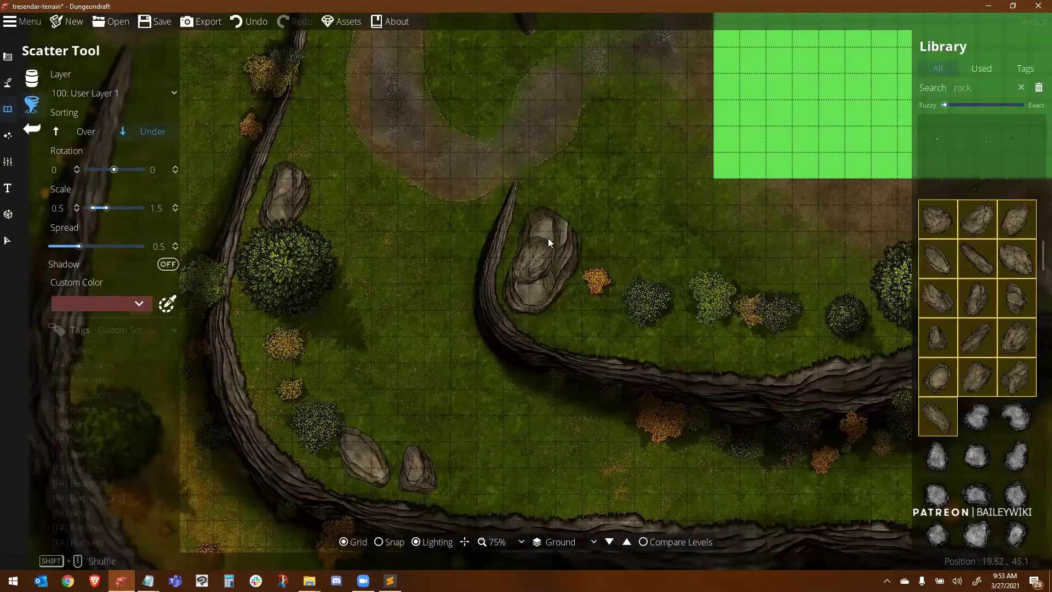
scroll(548, 238, "down", 1)
left_click_drag(490, 248, 402, 381)
scroll(494, 351, "down", 3)
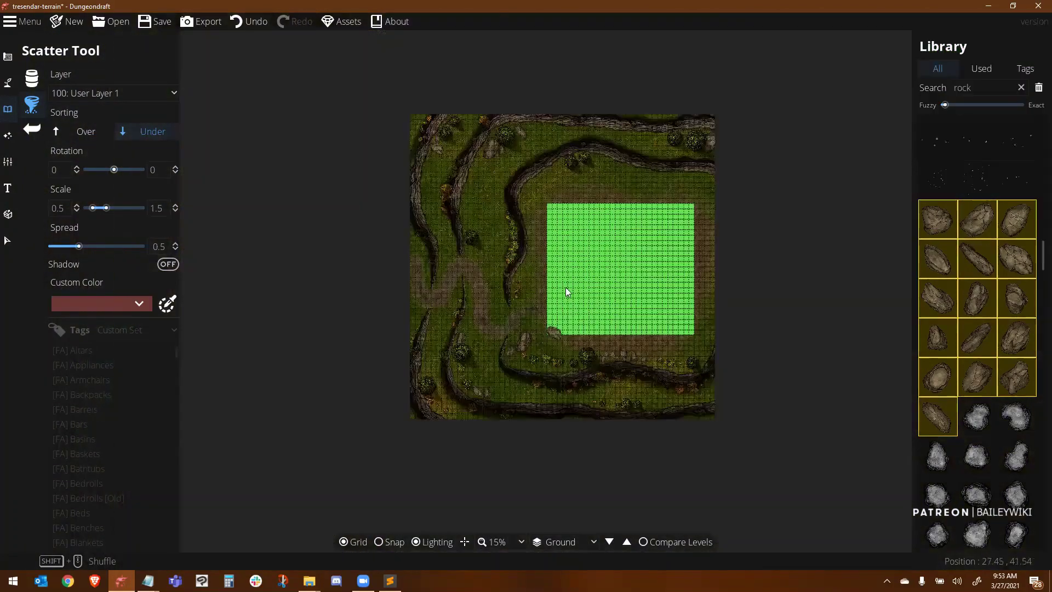
- Scatter rocks below the inner northern cliff around its two pine trees and beside the pines in the map's northeast corner
scroll(564, 284, "up", 2)
left_click(631, 263)
left_click(856, 291)
scroll(801, 269, "down", 2)
left_click_drag(611, 311, 600, 204)
scroll(555, 315, "up", 2)
left_click_drag(554, 315, 351, 518)
left_click(454, 363)
scroll(454, 362, "down", 1)
left_click_drag(453, 380, 434, 276)
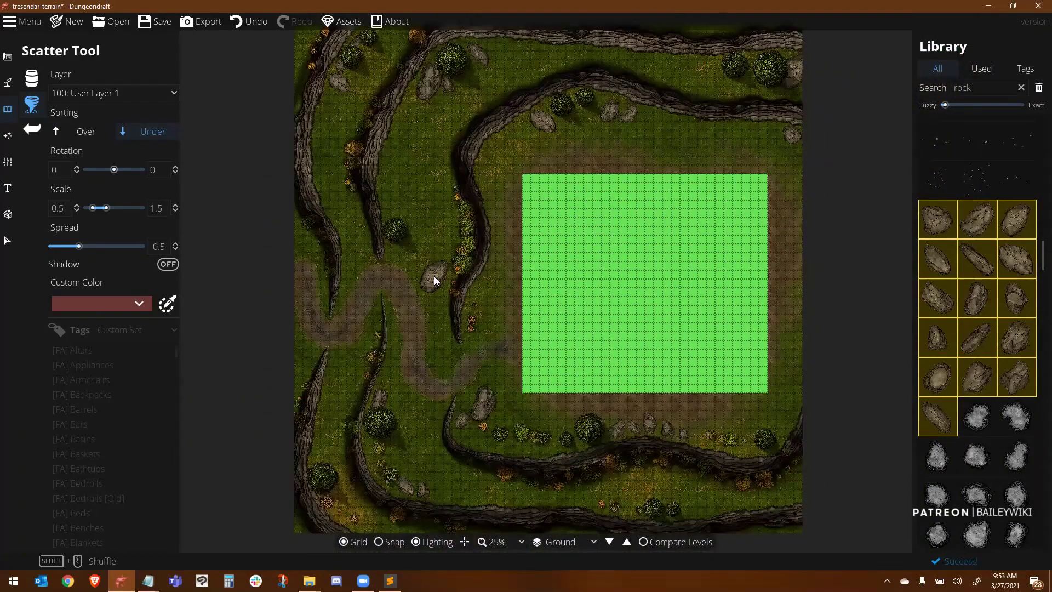
scroll(497, 292, "up", 4)
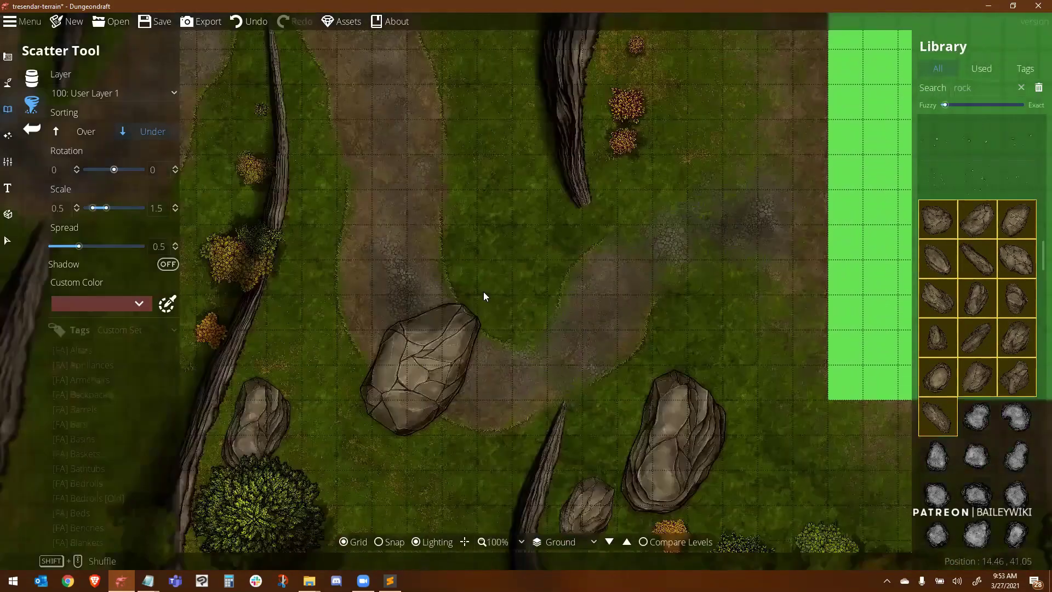
scroll(484, 291, "down", 2)
left_click_drag(364, 407, 344, 420)
left_click_drag(403, 416, 643, 439)
- Search the library for stump and select the seven ashen tree stumps for scattering
left_click_drag(989, 88, 905, 85)
type("stump")
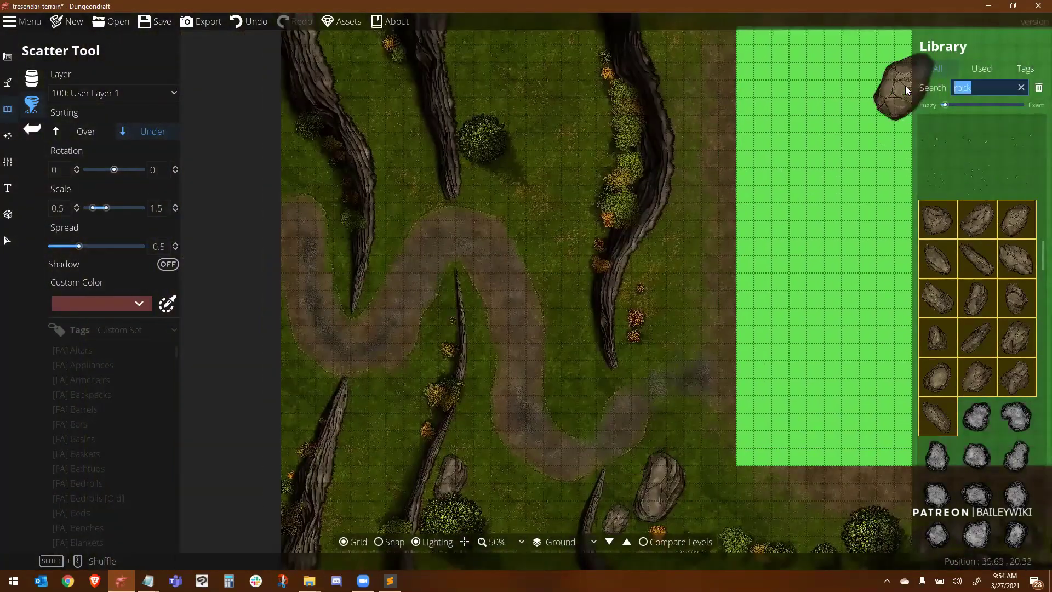
key("Return")
scroll(974, 308, "up", 6)
left_click(976, 180)
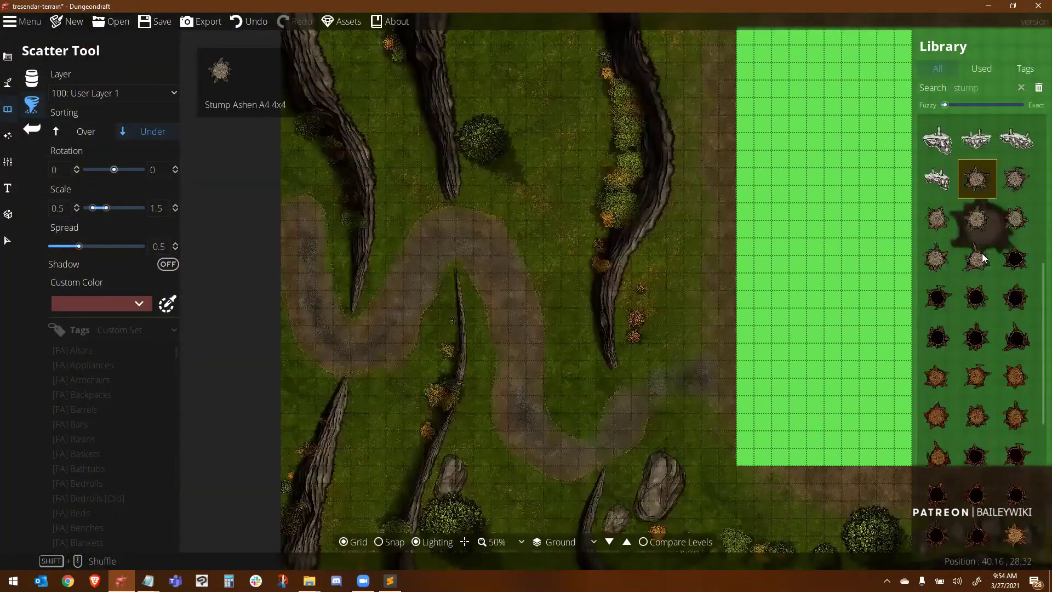
left_click(980, 258, "shift")
- Set the maximum scatter scale to 0.99 and place a stump west of the two northeastern pine trees
left_click_drag(106, 208, 99, 208)
left_click_drag(594, 404, 534, 220)
scroll(521, 433, "down", 1)
left_click_drag(813, 245, 653, 513)
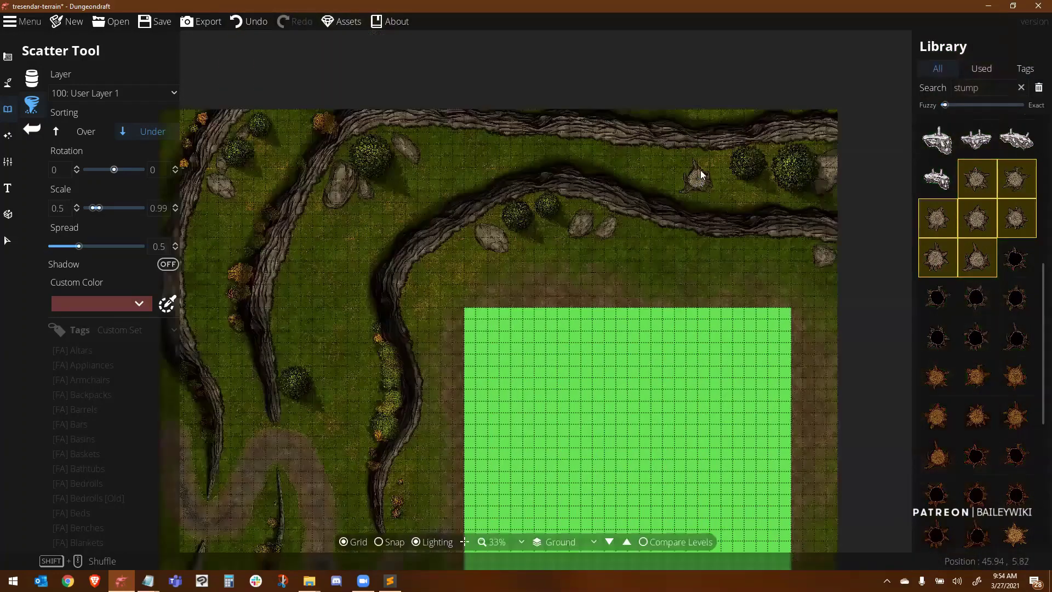
- Search the library for shadow and choose a tree shadow with the Object Tool
left_click(984, 69)
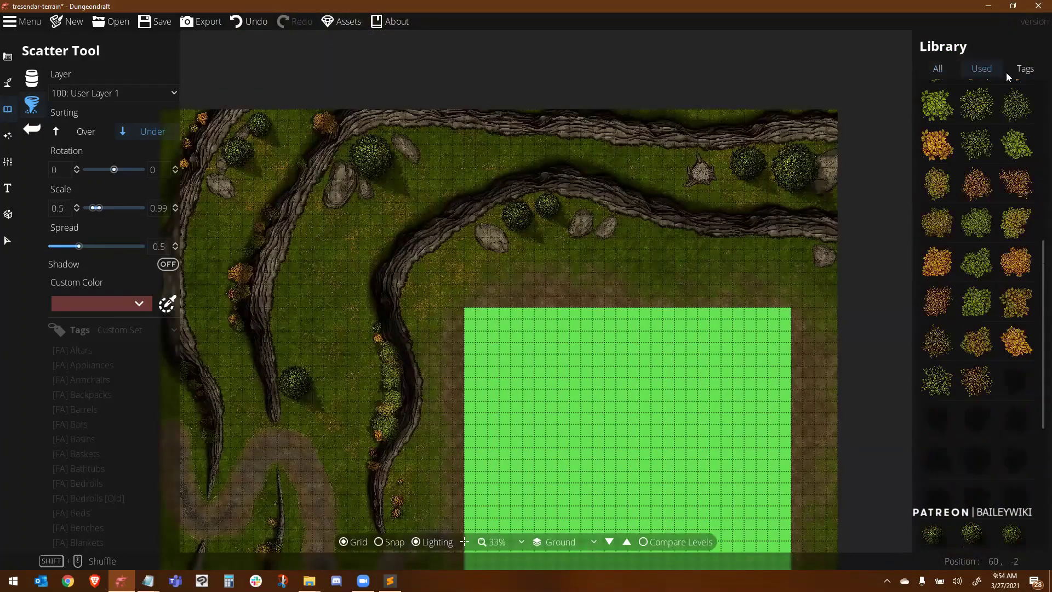
left_click(952, 69)
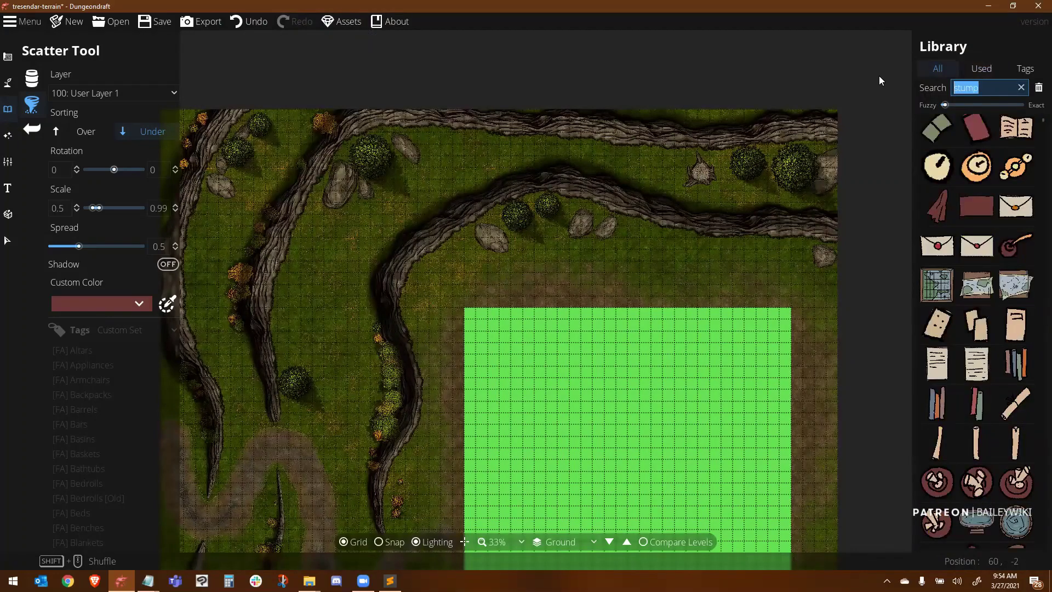
type("shadow")
left_click(1016, 252)
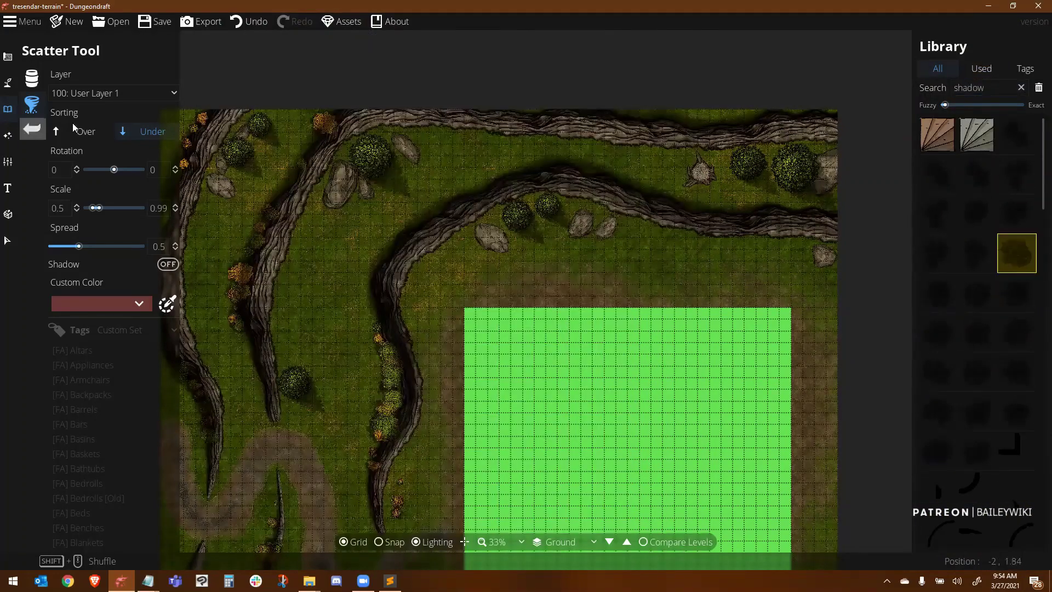
left_click(102, 88)
left_click(116, 220)
left_click(31, 79)
left_click(993, 86)
left_click(1016, 256)
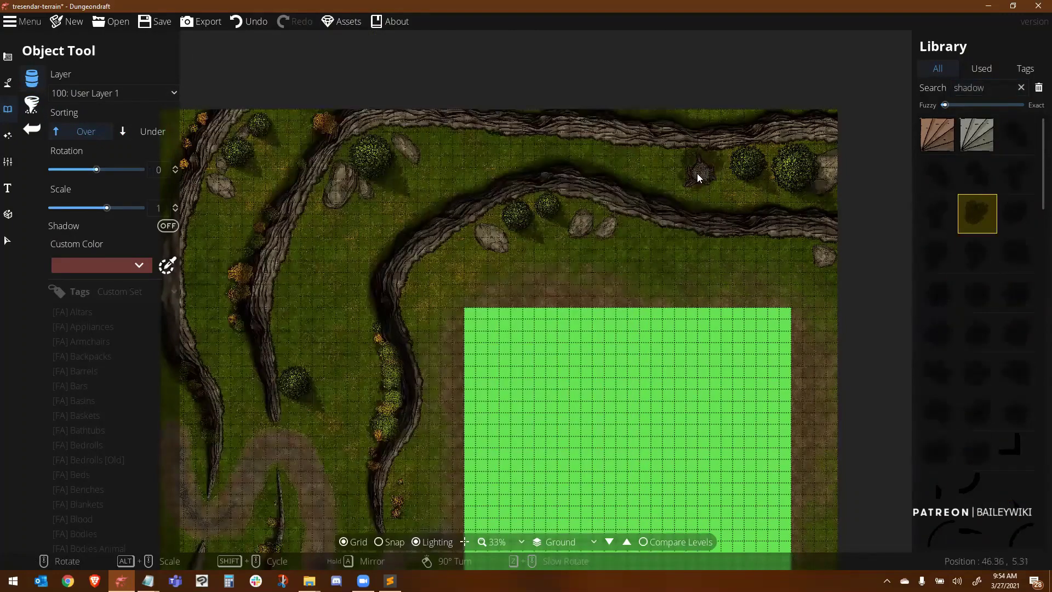
- Enlarge the tree shadow and place it around the stump near the northeastern pine trees
scroll(694, 181, "up", 10, "alt")
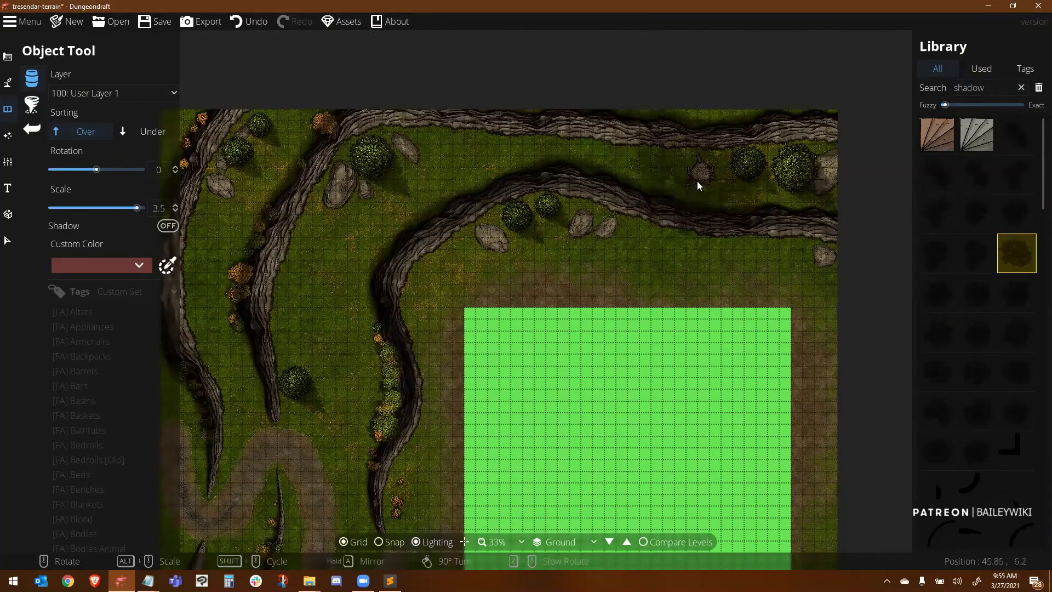
scroll(699, 174, "up", 5)
scroll(706, 169, "down", 5)
left_click_drag(564, 431, 590, 329)
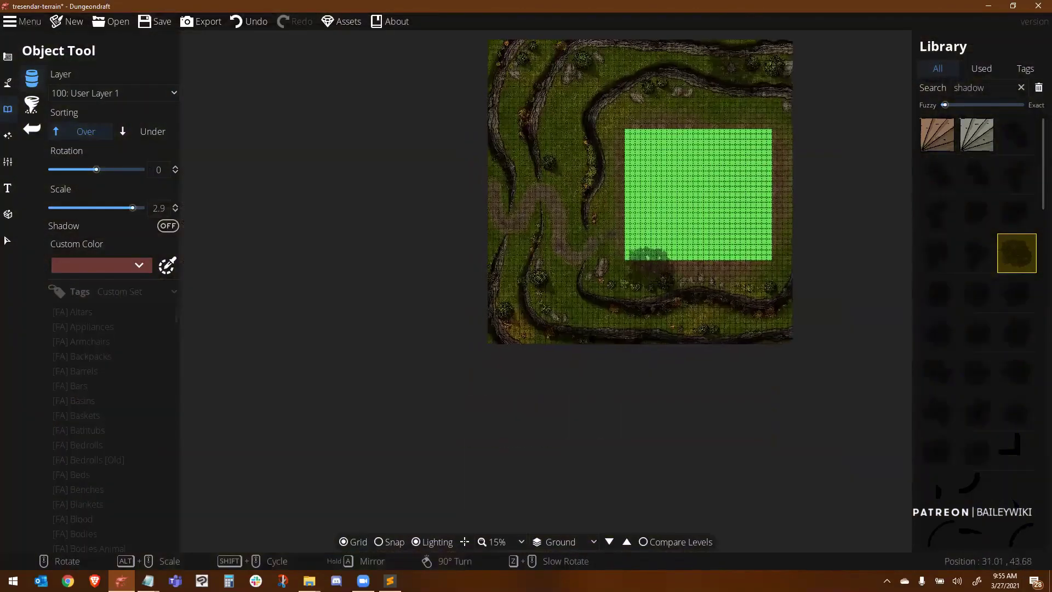
scroll(590, 330, "up", 4)
left_click_drag(688, 193, 666, 340)
scroll(666, 340, "down", 3)
left_click_drag(595, 267, 554, 373)
scroll(554, 373, "up", 2)
left_click_drag(652, 236, 667, 458)
scroll(666, 457, "down", 1)
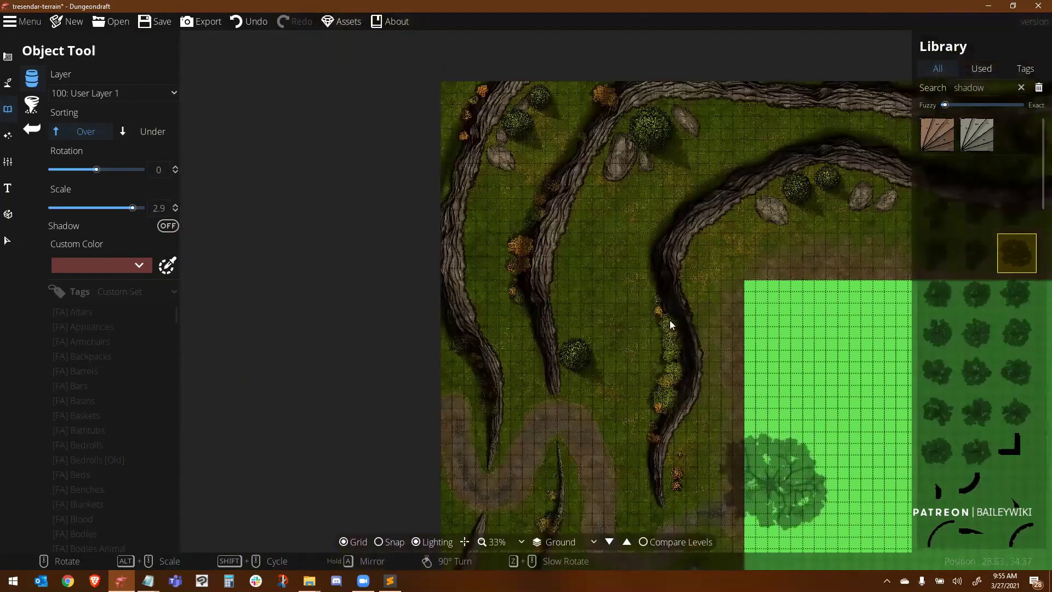
left_click_drag(777, 488, 669, 320)
- Search the library for stone
left_click_drag(998, 87, 878, 92)
key("BackSpace")
key("BackSpace")
key("BackSpace")
type("tone")
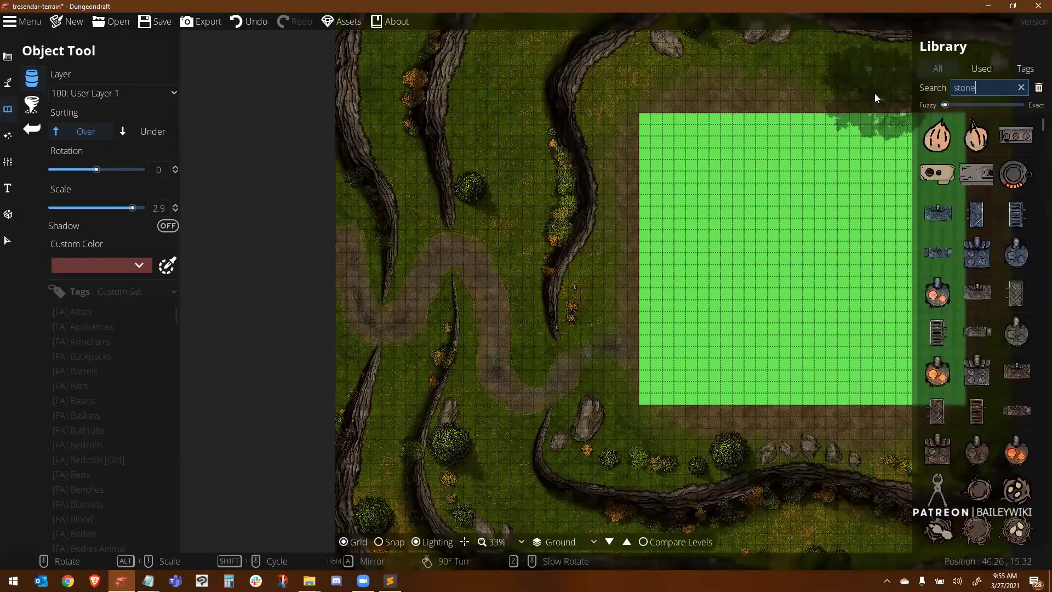
- With the Scatter Tool, select five mostly elongated rocks from a rock search and set the rotation range from -180 to 180
left_click_drag(945, 105, 875, 95)
left_click(33, 105)
type("stone")
scroll(1035, 142, "down", 8)
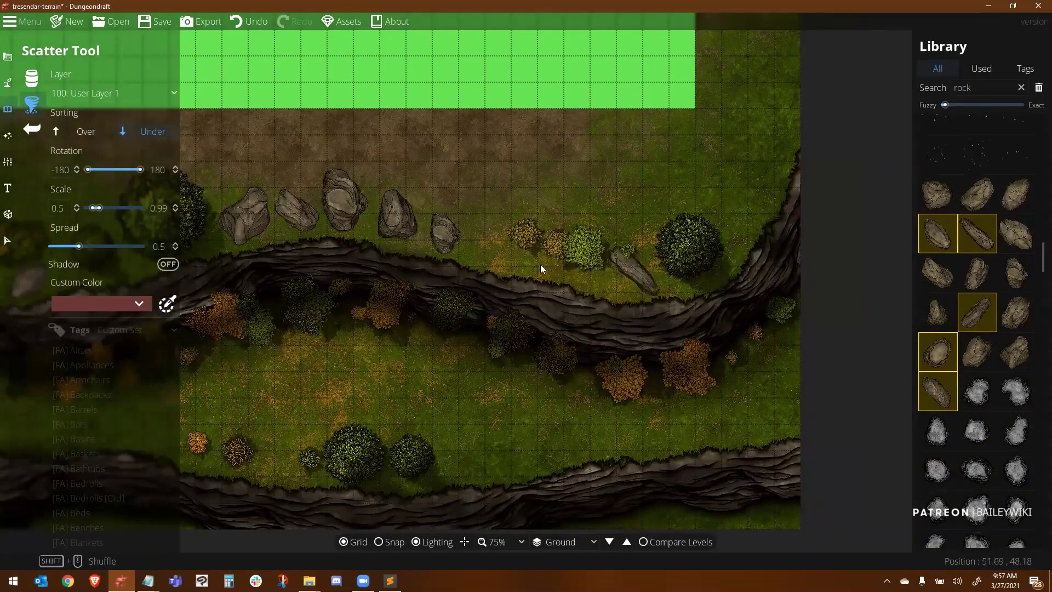
- Scatter the randomly rotated rocks beside the southeastern cliff and along the inside edge of the northern cliff
left_click(633, 281)
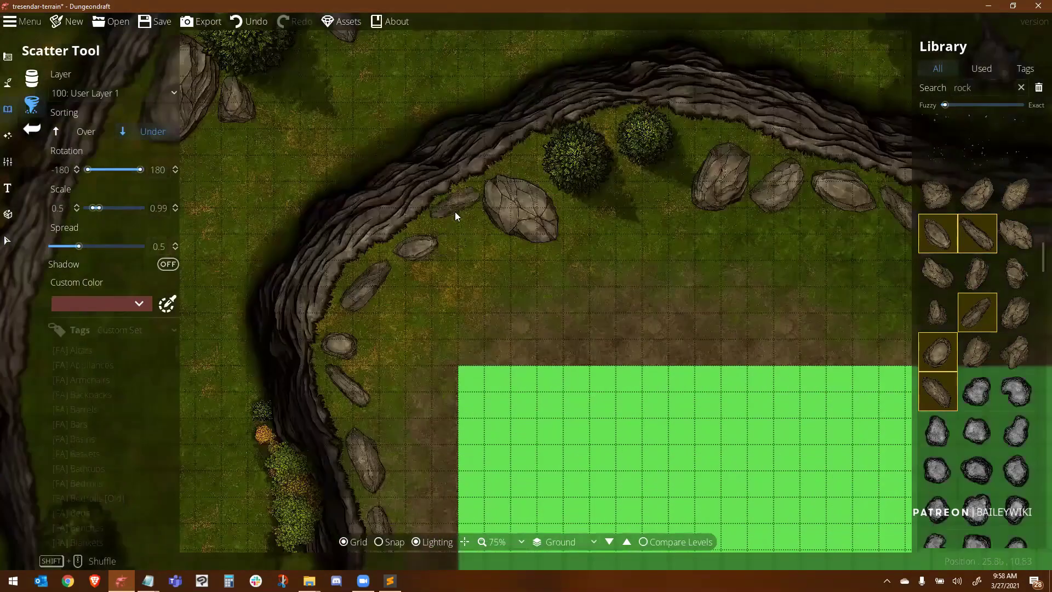
scroll(494, 219, "down", 2)
- Search the library for shadow with stricter matching and choose Shadow A 40% Circle Full with the Object Tool
left_click(984, 88)
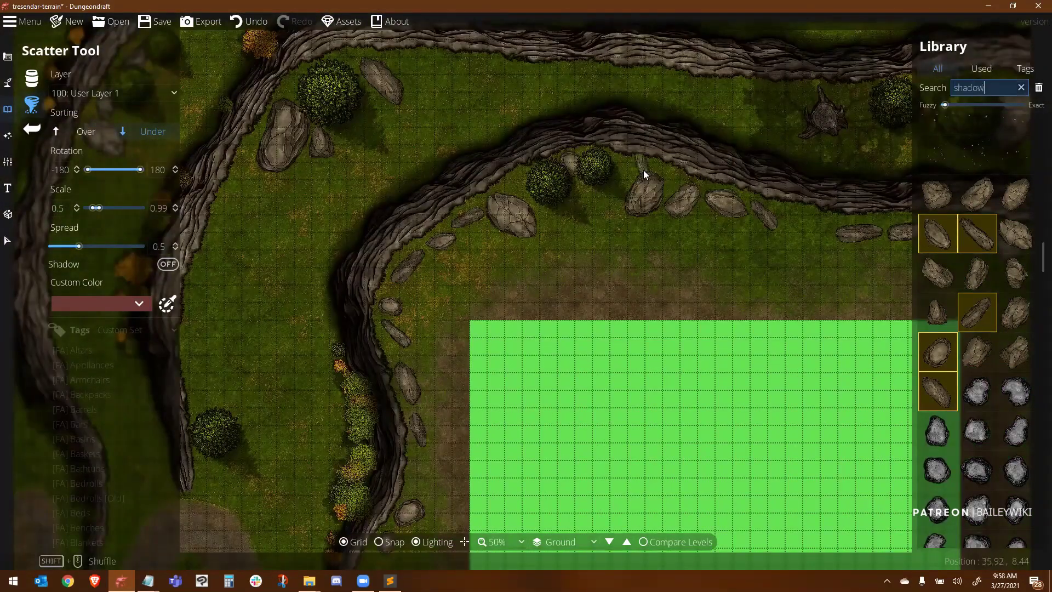
key("Return")
scroll(1014, 274, "up", 3)
left_click(1017, 326)
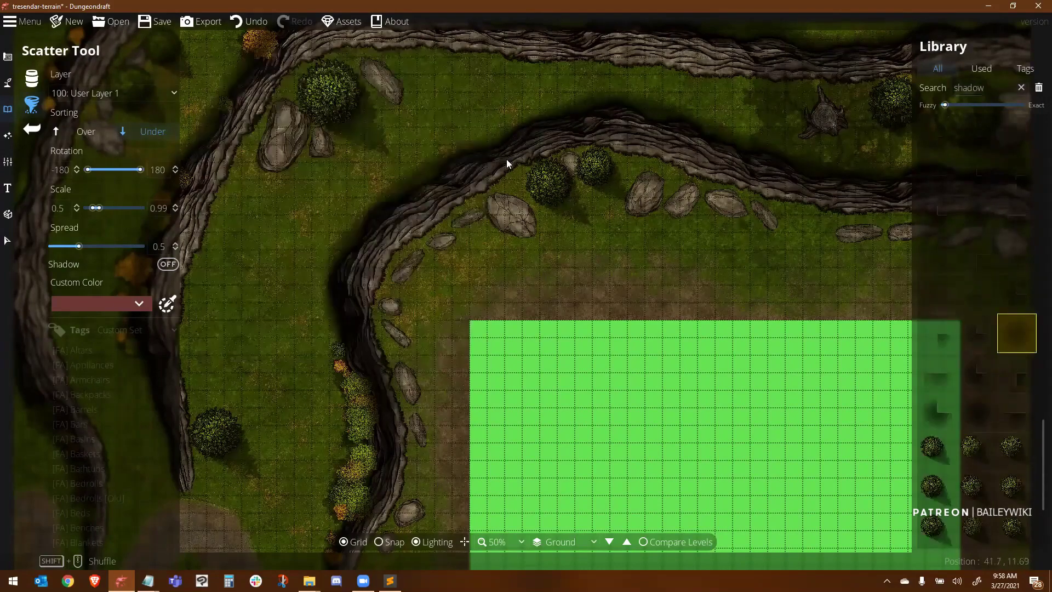
left_click(32, 79)
left_click(986, 88)
key("Return")
scroll(1003, 345, "down", 5)
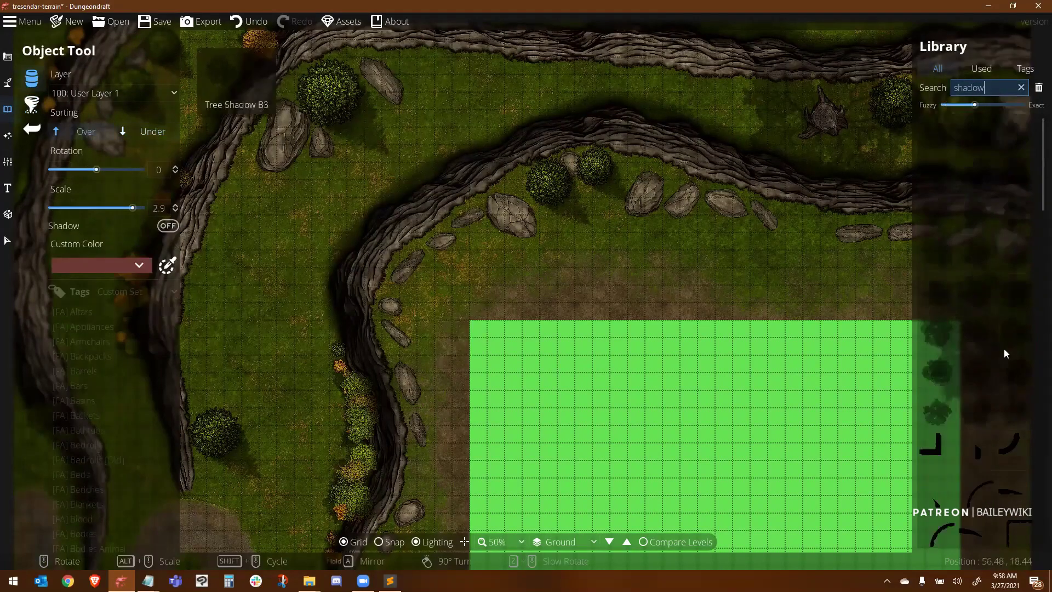
scroll(988, 473, "down", 6)
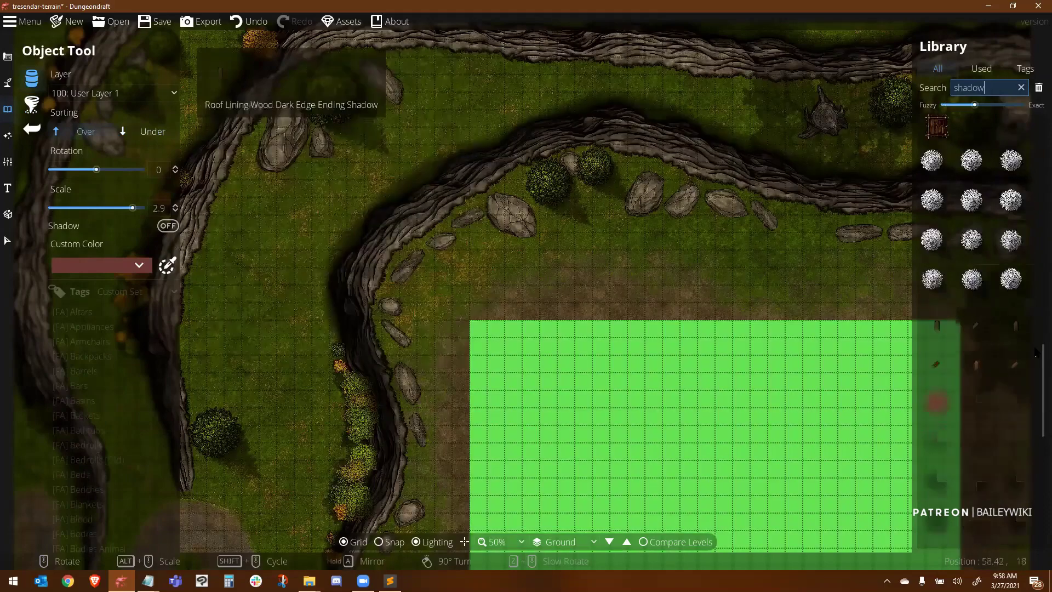
scroll(1025, 378, "down", 3)
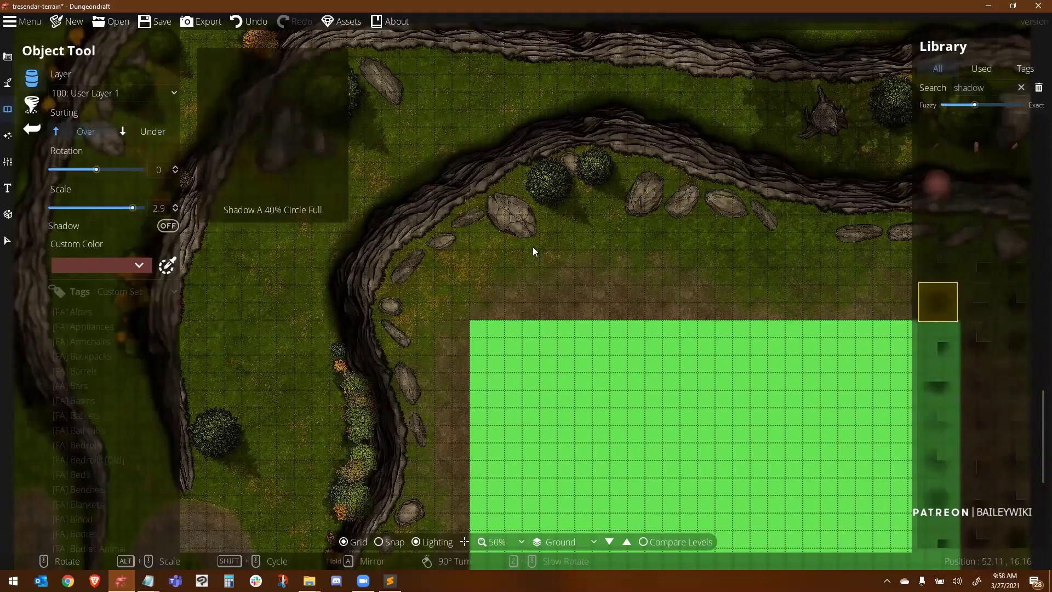
- Set sorting to Under and place circular shadows beneath the large rock inside the northern cliff bend, using scale 2.8
scroll(532, 225, "up", 2)
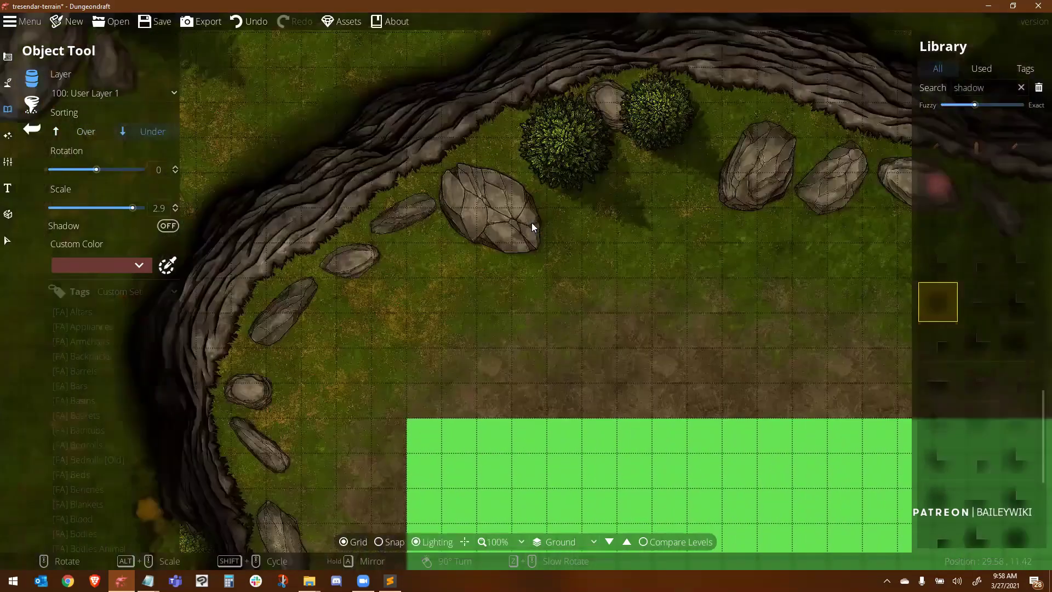
scroll(530, 224, "down", 2)
scroll(450, 223, "down", 1)
scroll(762, 176, "up", 2)
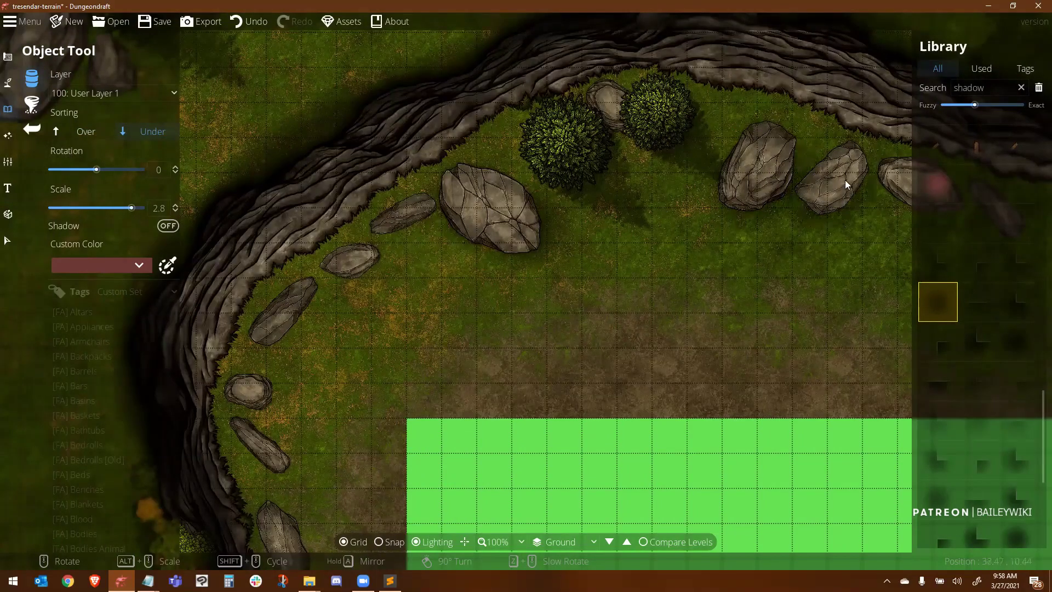
- Place circular shadows beneath the row of rocks along the northern cliff, east of its two pine trees, reducing the scale to 2.6
left_click_drag(845, 180, 639, 192)
left_click(716, 206)
scroll(778, 216, "down", 2)
left_click(788, 223)
left_click_drag(845, 251, 436, 222)
left_click(567, 233)
left_click(680, 238)
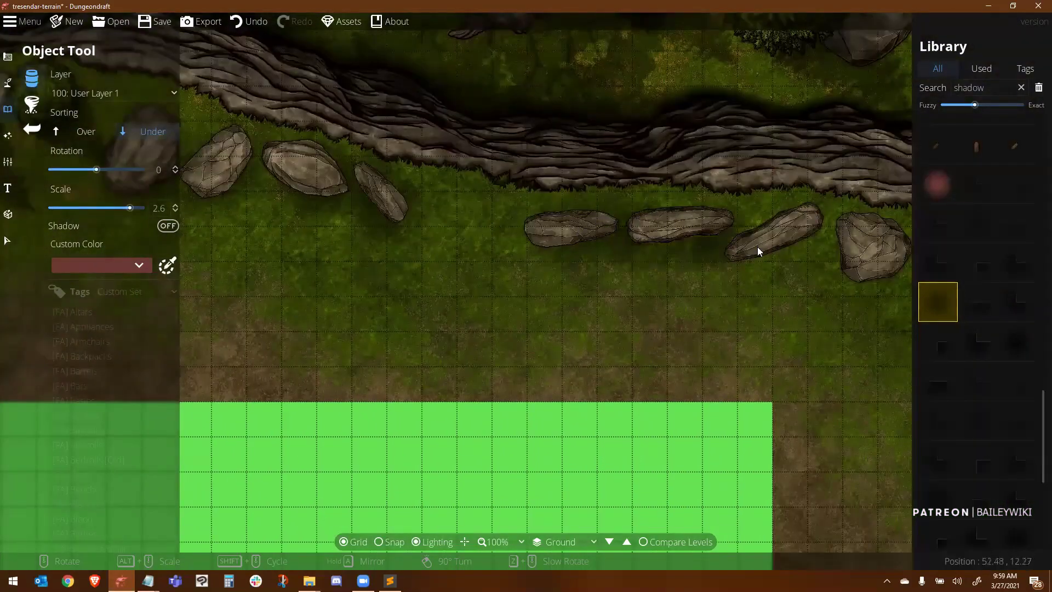
- Enlarge the circular shadow to scale 3.3 and place it beneath the rocks beside the large pine in the northeast corner
left_click_drag(497, 194, 309, 361)
scroll(313, 173, "up", 7)
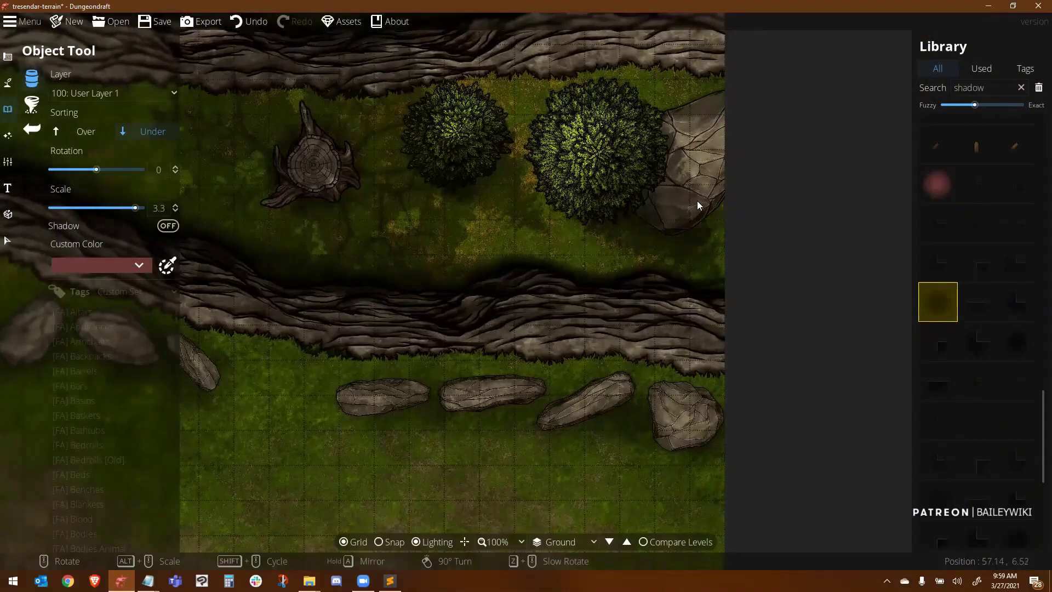
left_click_drag(337, 104, 714, 249)
left_click_drag(208, 510, 622, 331)
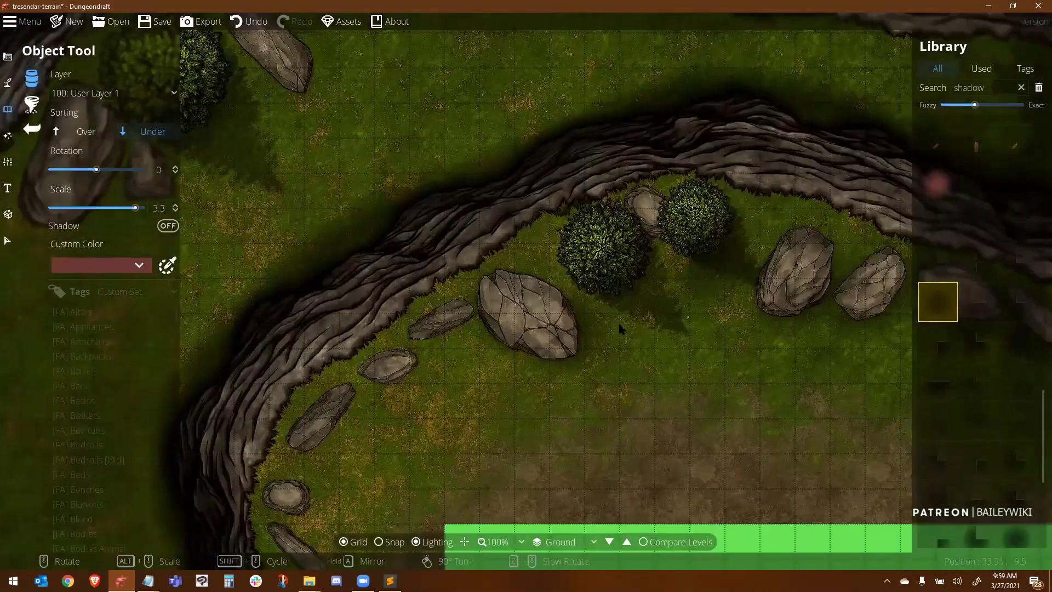
- Place circular shadows at scale 2.4 beneath the rocks around the large pine tree in the northwestern area
left_click_drag(466, 338, 619, 183)
scroll(589, 175, "down", 5)
scroll(584, 174, "down", 3)
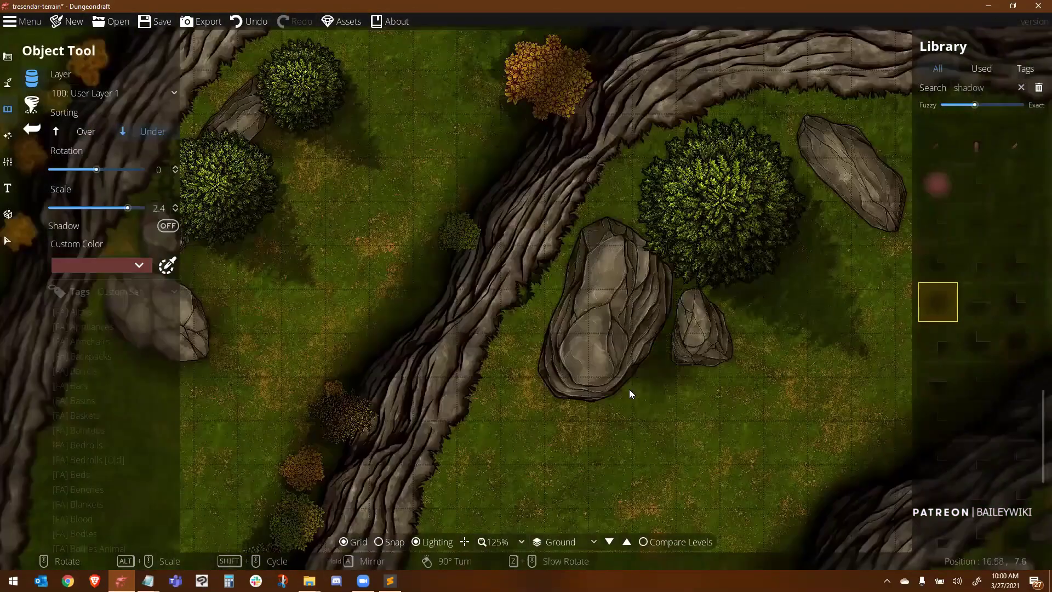
left_click(598, 391)
left_click_drag(713, 351, 511, 354)
left_click(676, 215)
- Choose a soft shadow texture for the Path Tool, with layer 100: User Layer 1 and sorting Under
scroll(734, 281, "down", 3)
left_click_drag(535, 530, 498, 384)
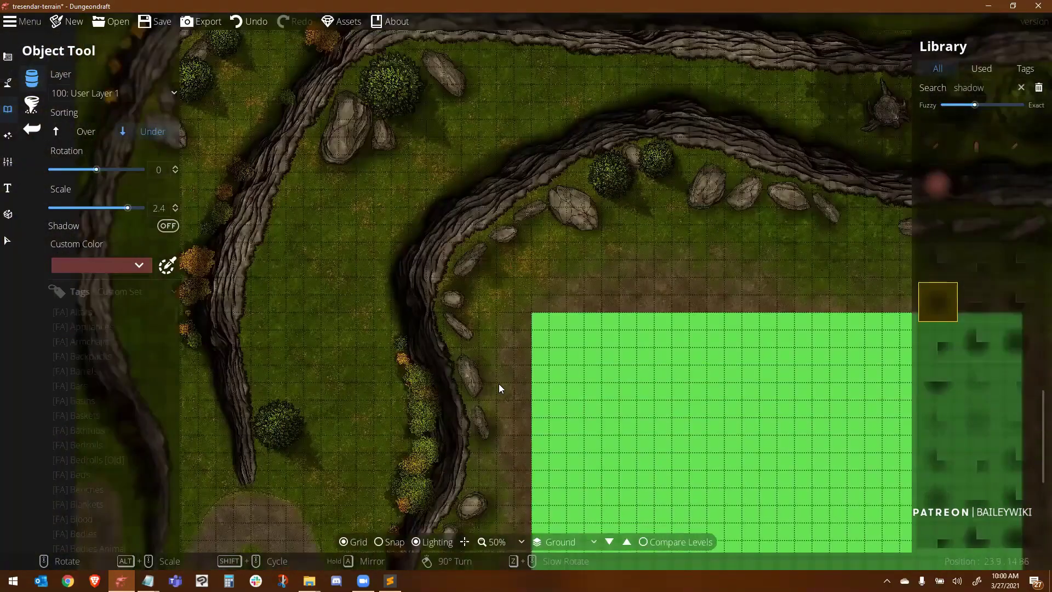
scroll(498, 383, "down", 1)
left_click_drag(588, 476, 454, 342)
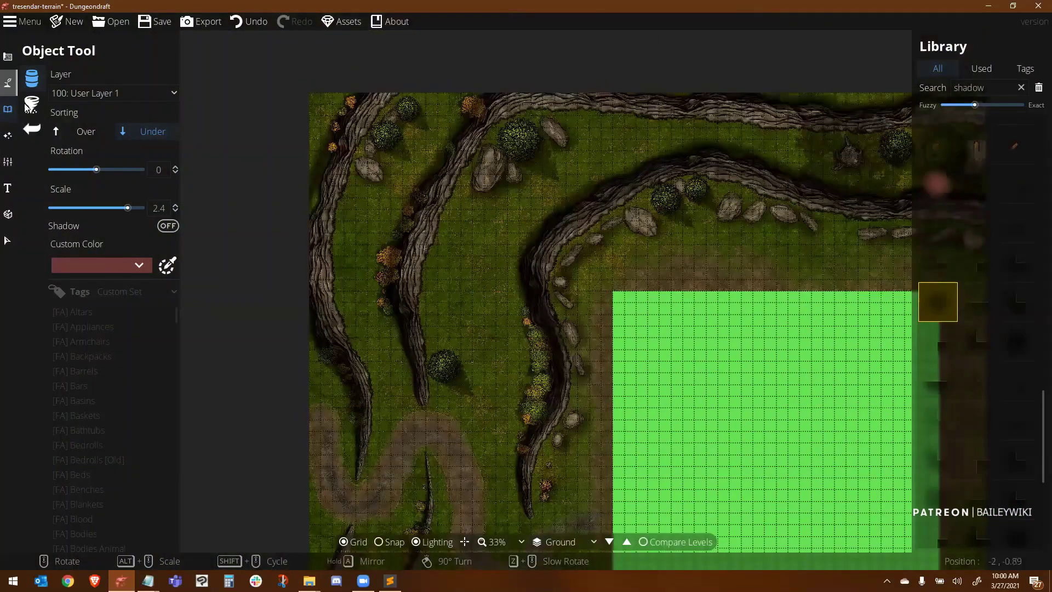
left_click(8, 82)
left_click(155, 336)
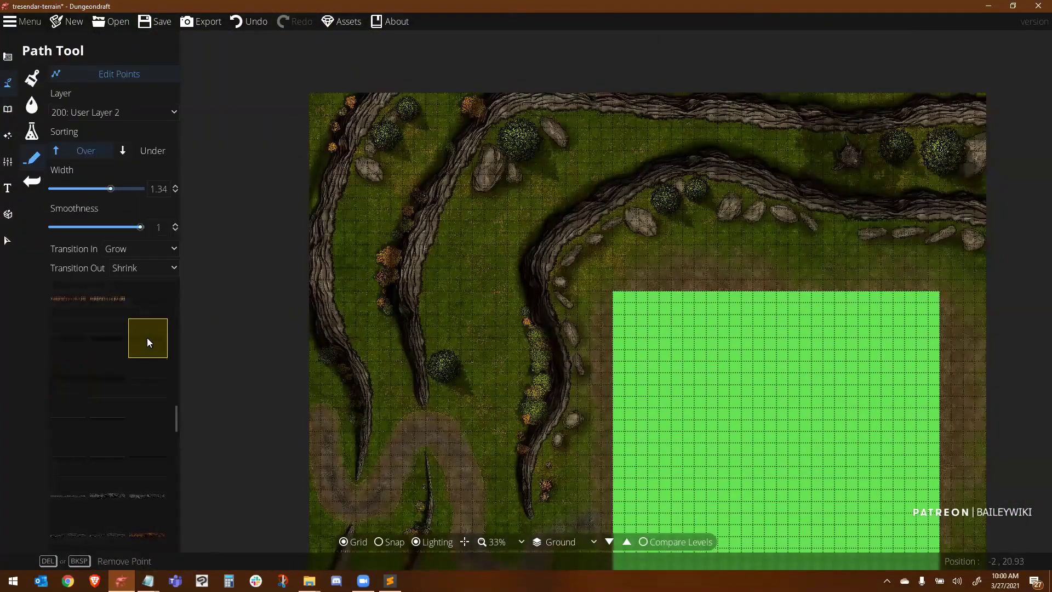
left_click(123, 113)
left_click(115, 196)
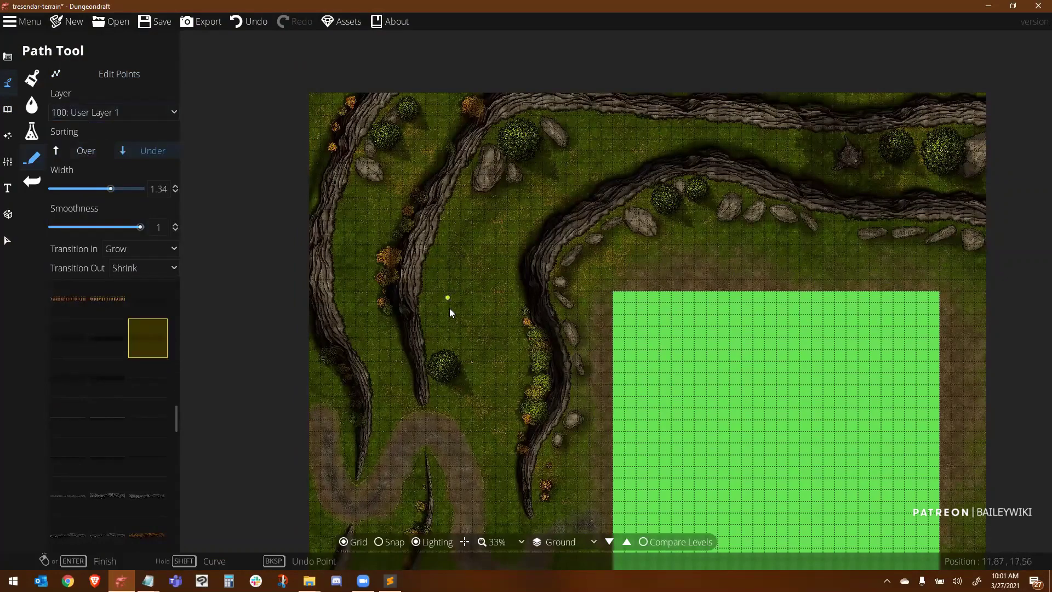
- Inspect the trees, rocks and shadows along the western cliffs and the winding dirt path, down to the map's southwest
left_click(493, 421)
scroll(665, 377, "up", 4)
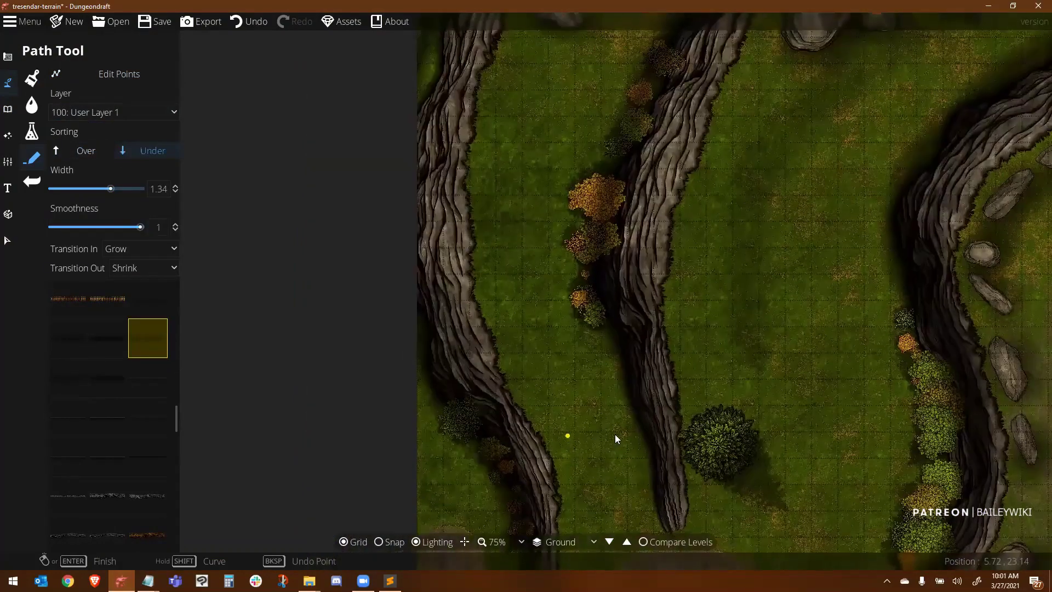
left_click_drag(731, 479, 764, 33)
left_click_drag(605, 225, 539, 307)
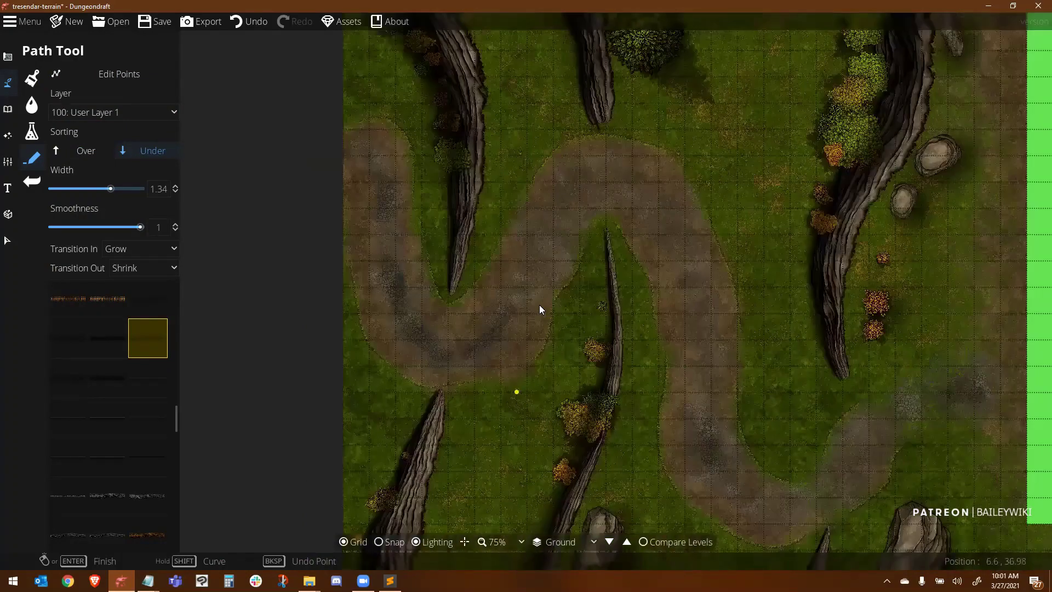
scroll(543, 399, "down", 2)
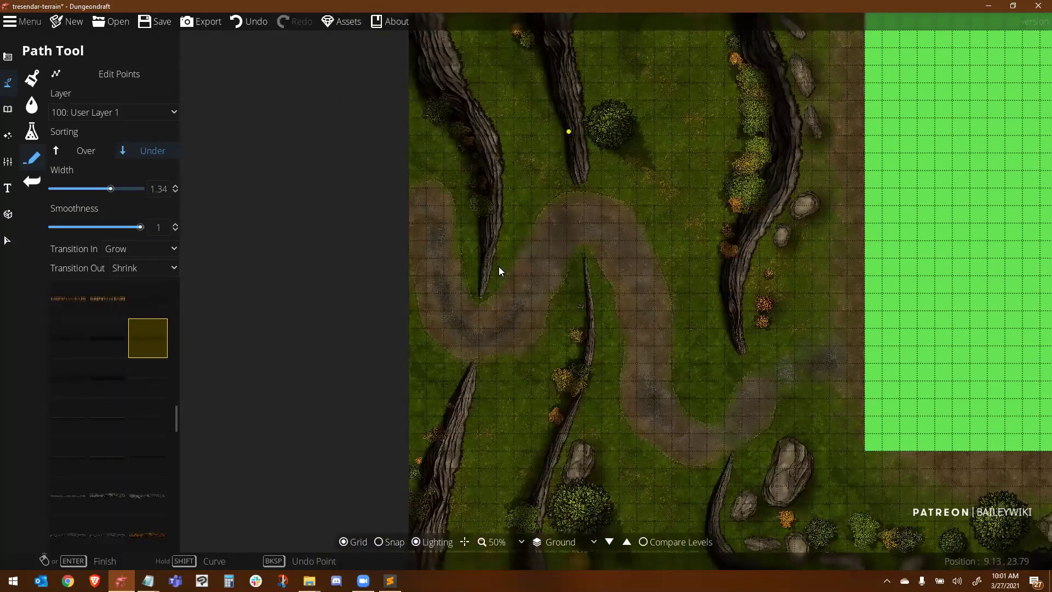
key("s")
key("d")
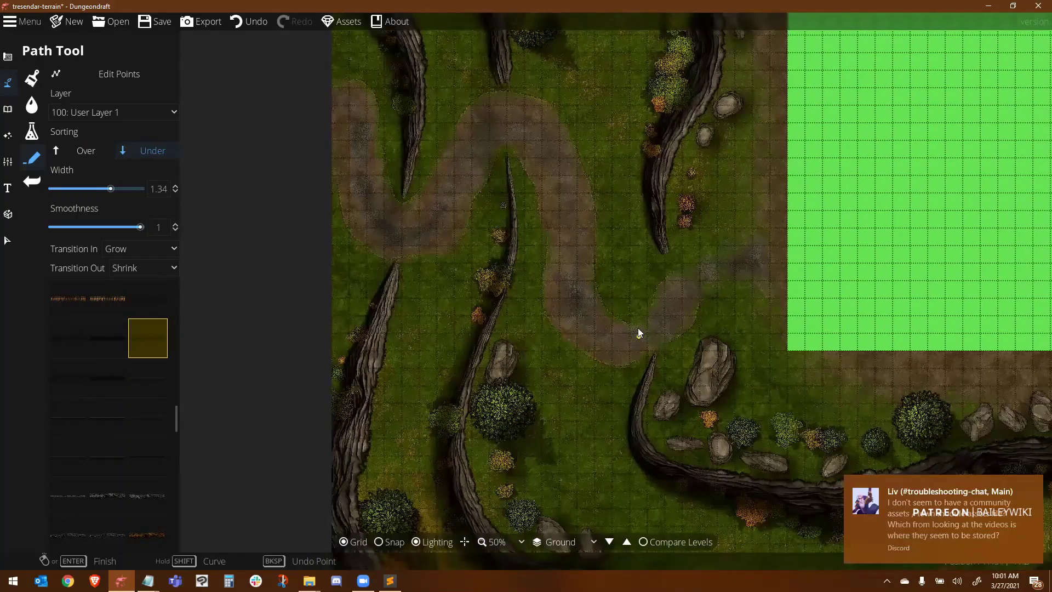
scroll(666, 463, "up", 2)
scroll(541, 377, "down", 2)
left_click_drag(541, 377, 565, 200)
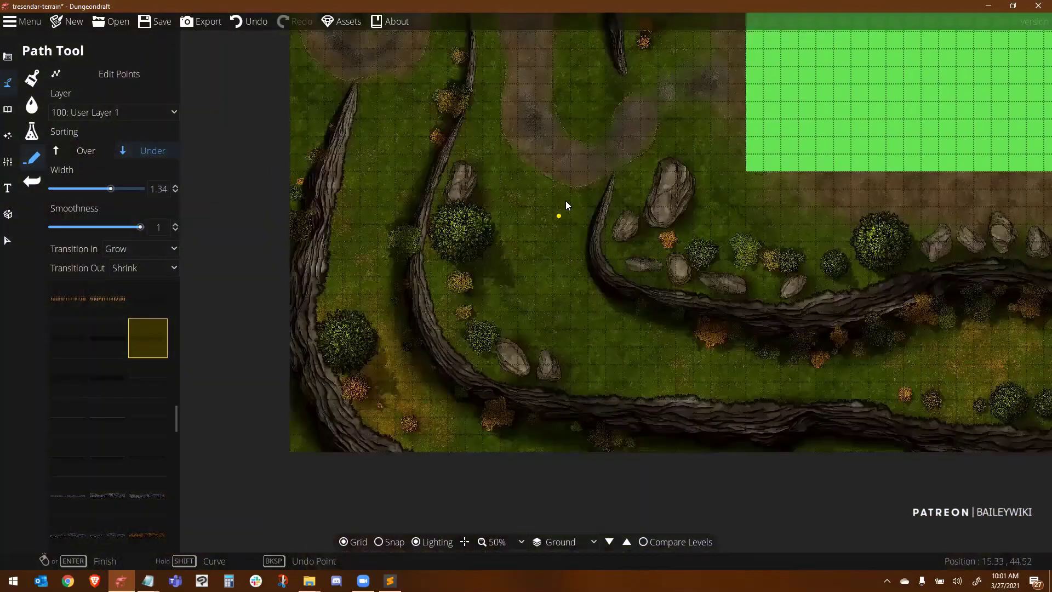
scroll(597, 324, "up", 1)
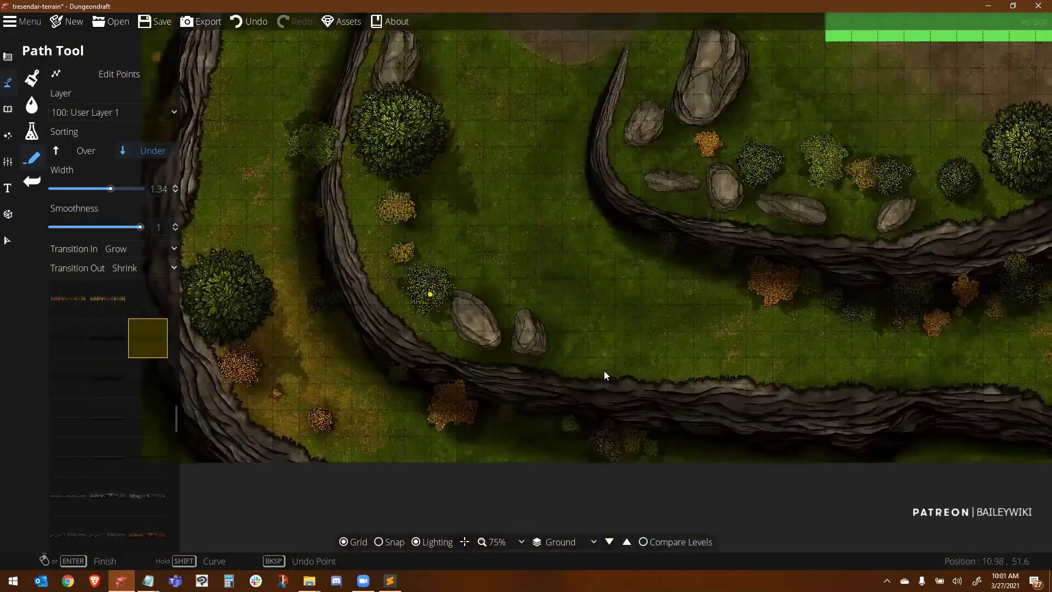
- Inspect the decoration along the southern cliffs, around the eastern clearing and up to the northern cliff edge
left_click_drag(485, 343, 636, 390)
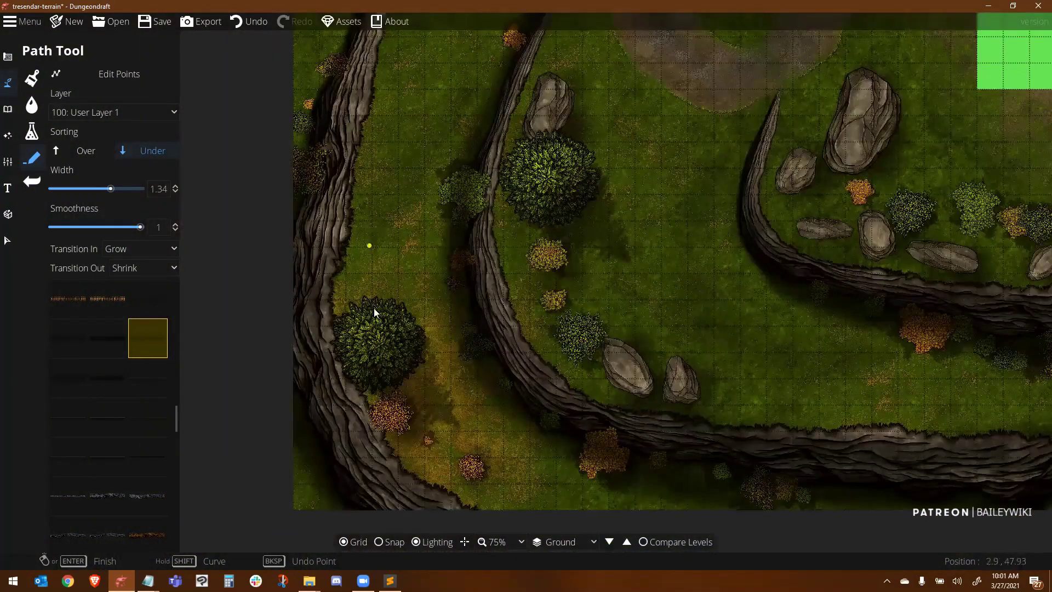
key("s")
key("d")
left_click_drag(331, 513, 411, 287)
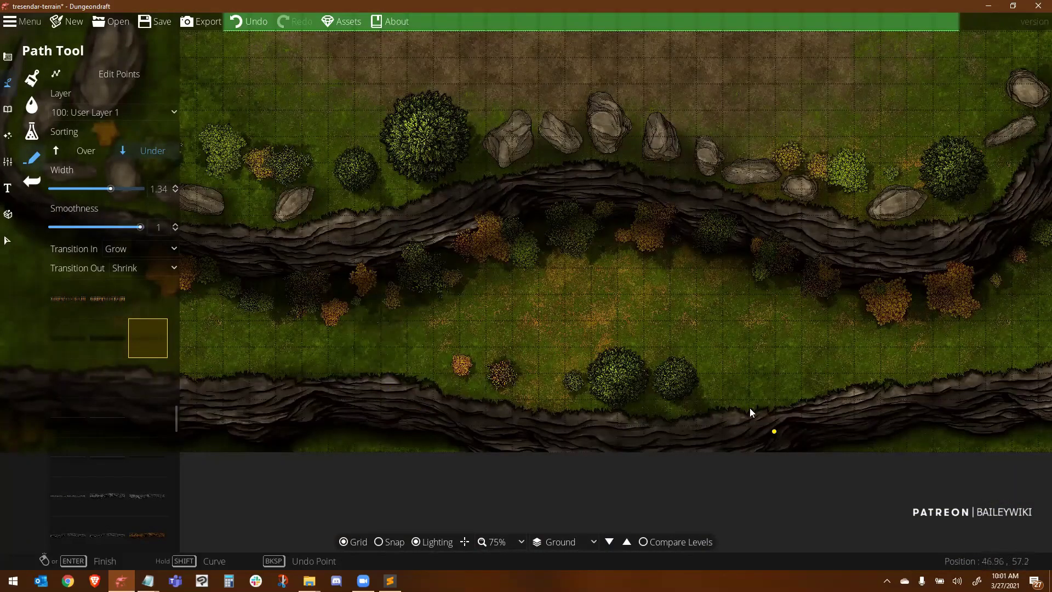
scroll(841, 338, "down", 2)
scroll(804, 322, "up", 1)
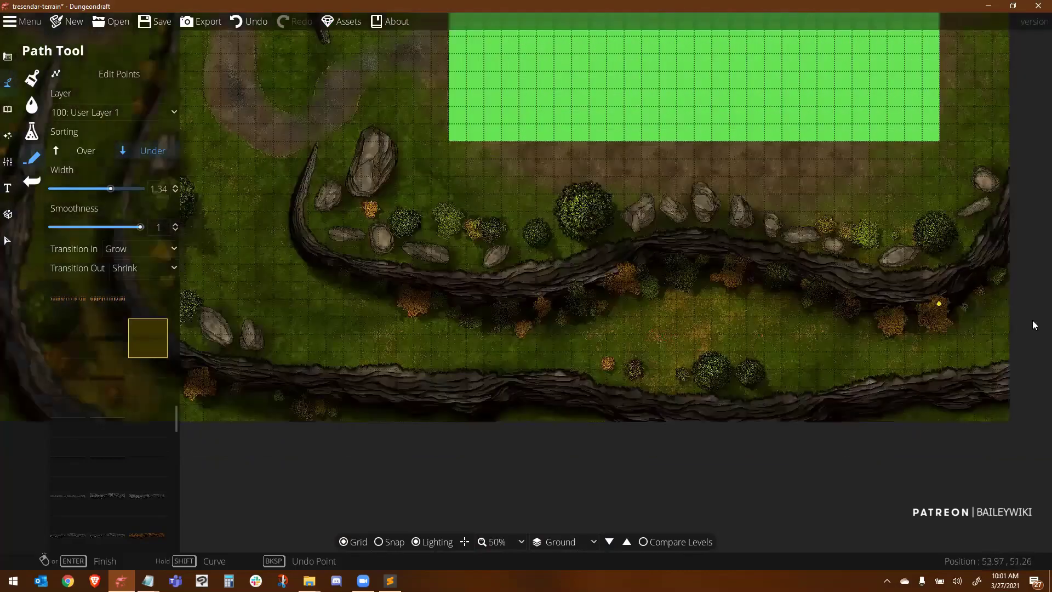
left_click_drag(737, 214, 715, 432)
key("w")
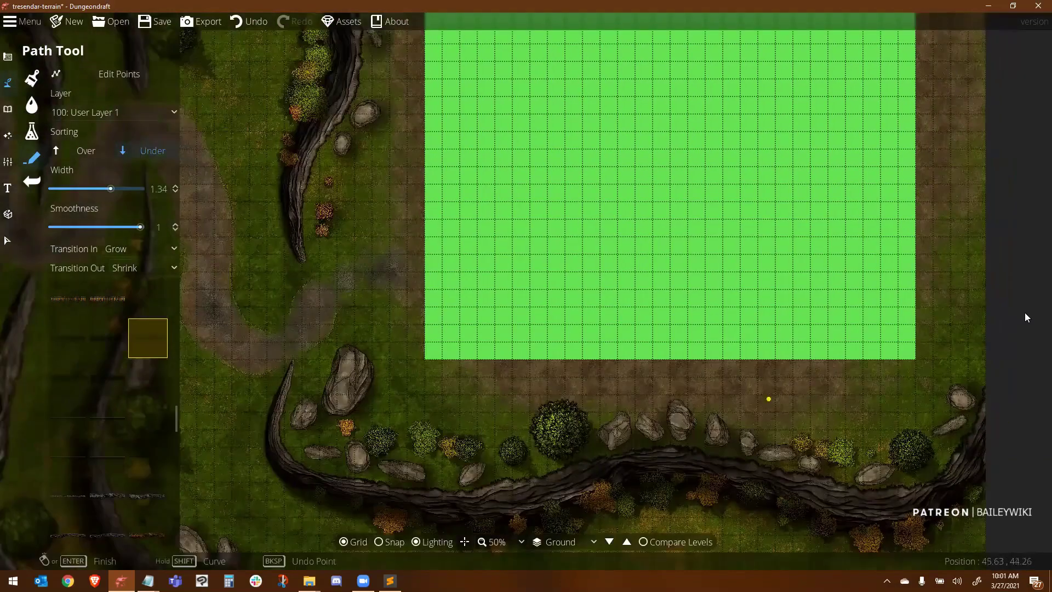
left_click_drag(519, 404, 687, 440)
left_click_drag(615, 172, 343, 527)
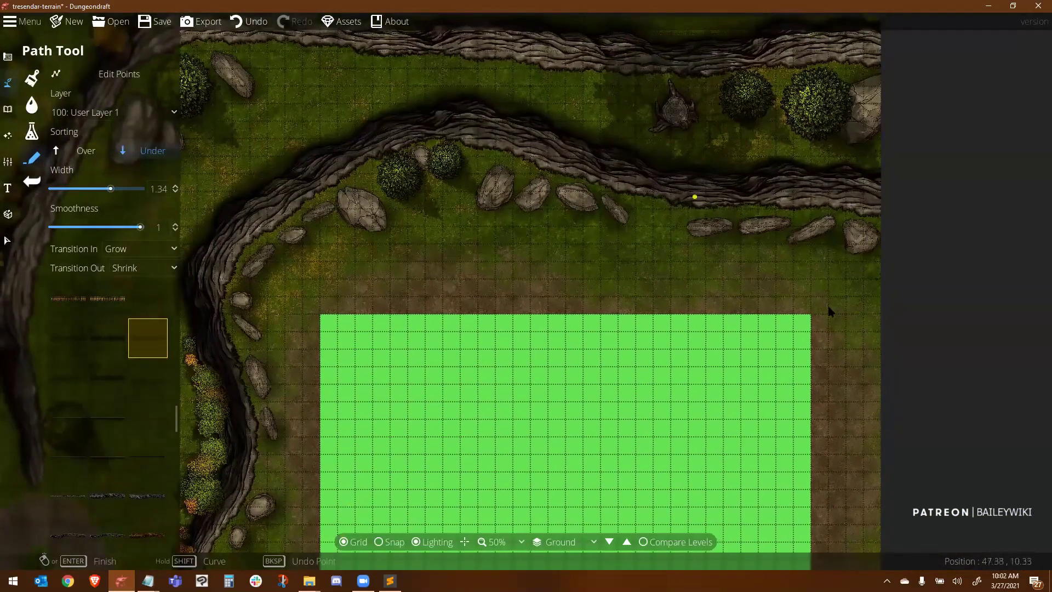
key("a")
key("w")
scroll(628, 217, "down", 2)
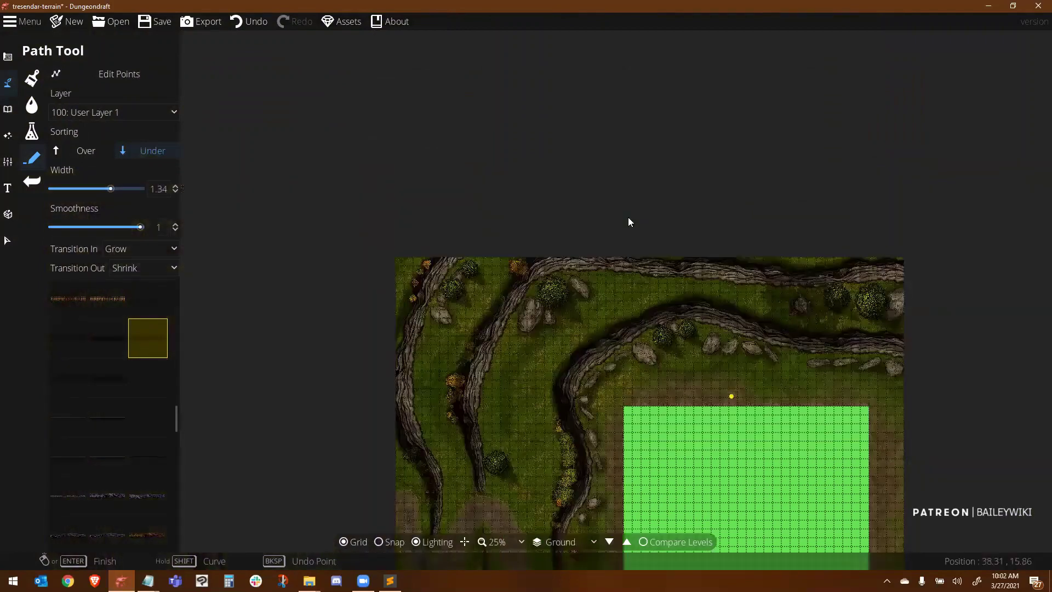
- Copy the green rectangle from the Ground level to the vegetation level and align it over the original with Snap on
left_click_drag(768, 506, 689, 213)
right_click(688, 213)
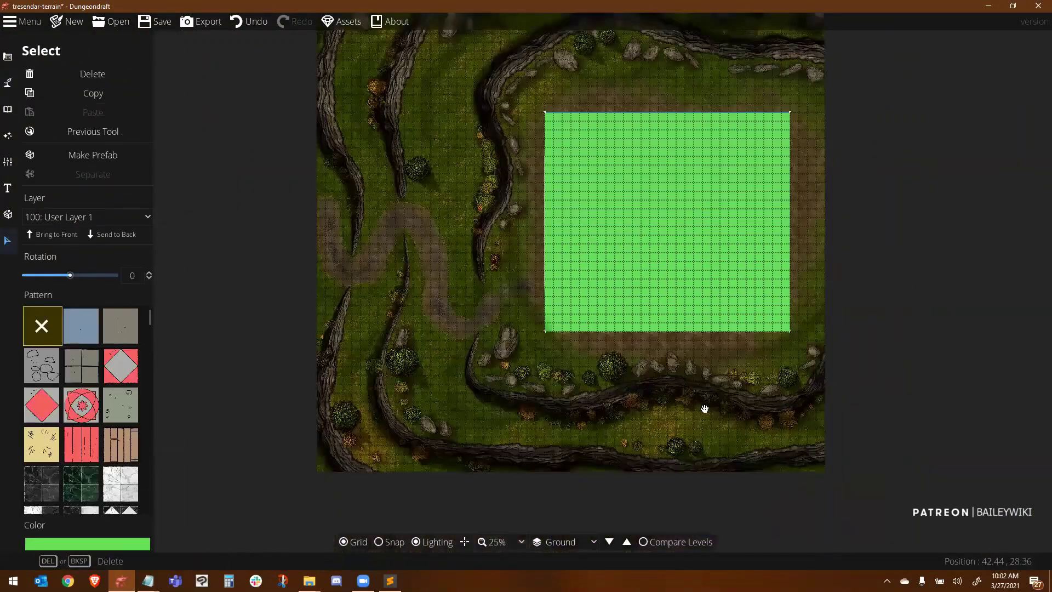
key("ctrl+c")
left_click(628, 543)
key("ctrl+v")
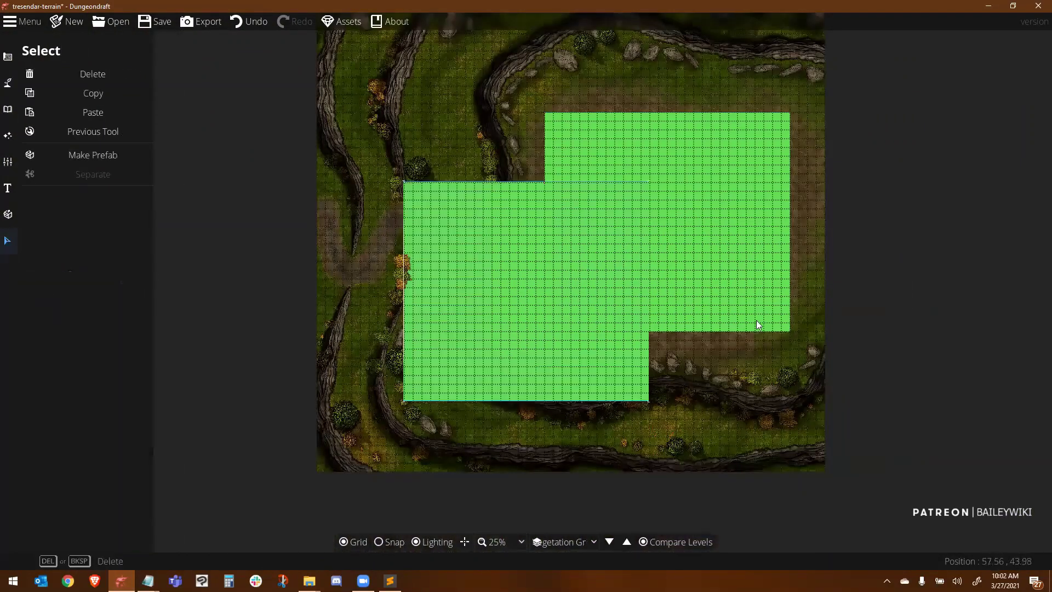
left_click_drag(575, 319, 696, 268)
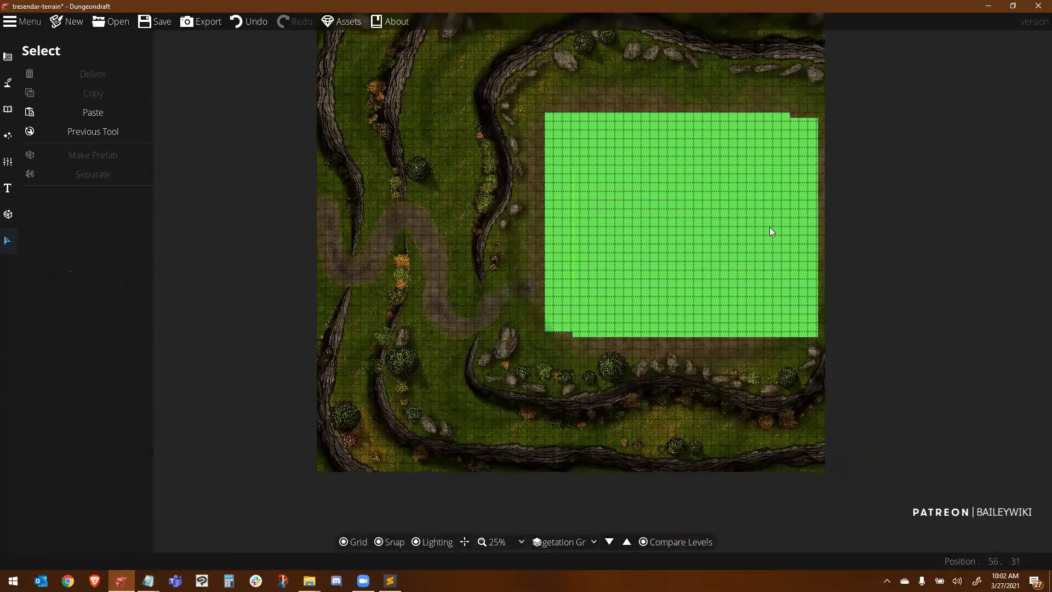
left_click_drag(769, 226, 774, 225)
- Return to the Ground level and delete its green rectangle from the clearing
left_click(609, 542)
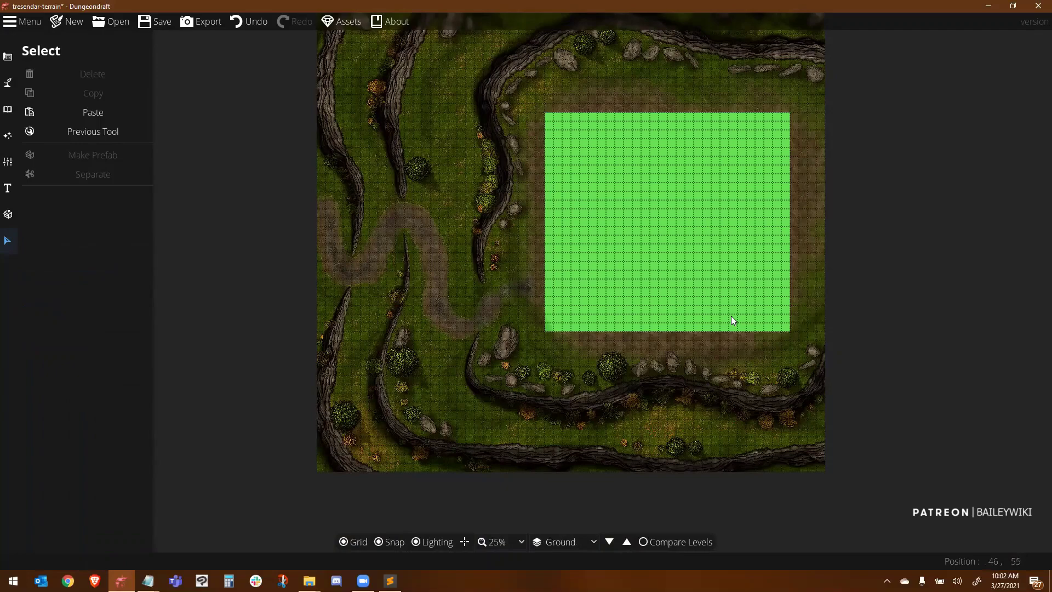
left_click(731, 315)
scroll(674, 237, "up", 3)
scroll(560, 353, "down", 1)
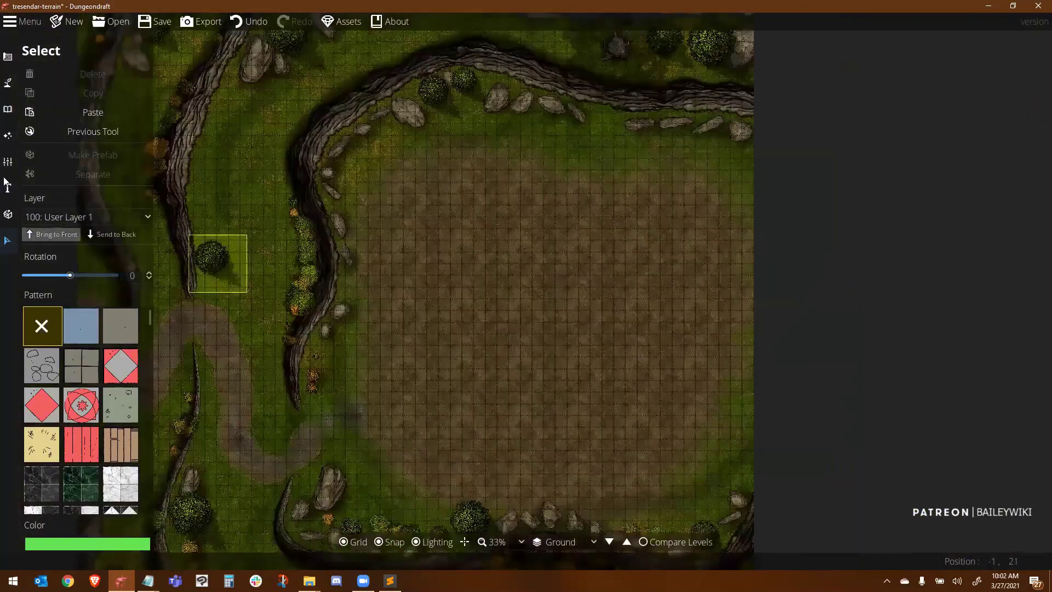
- Paint the dirt-mixed cobblestone terrain across the middle of the dirt clearing with the Terrain Brush at size 16
left_click(8, 82)
left_click(82, 132)
left_click(34, 78)
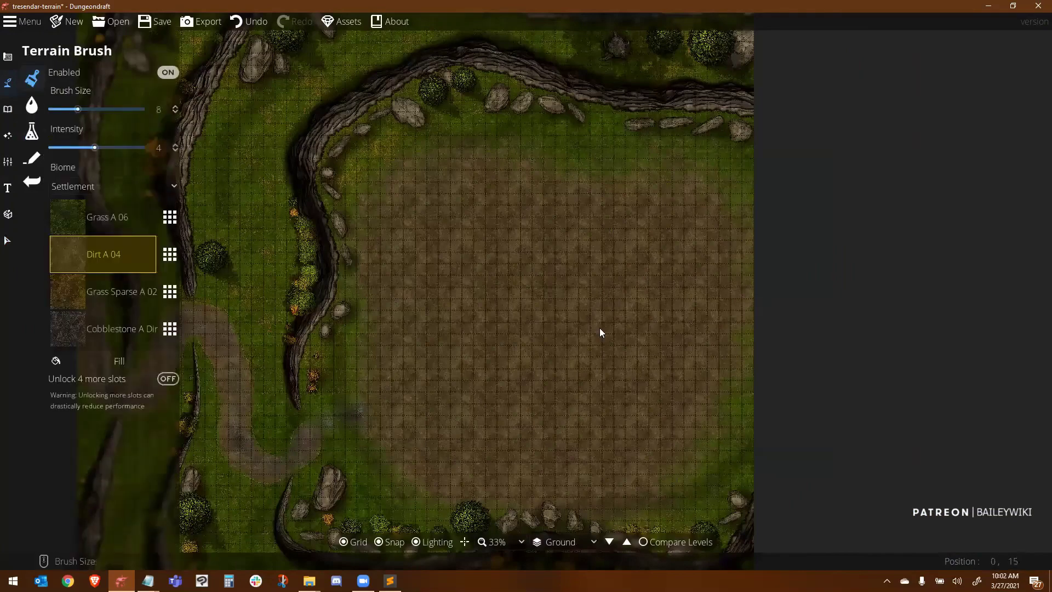
left_click(104, 329)
scroll(468, 285, "up", 8)
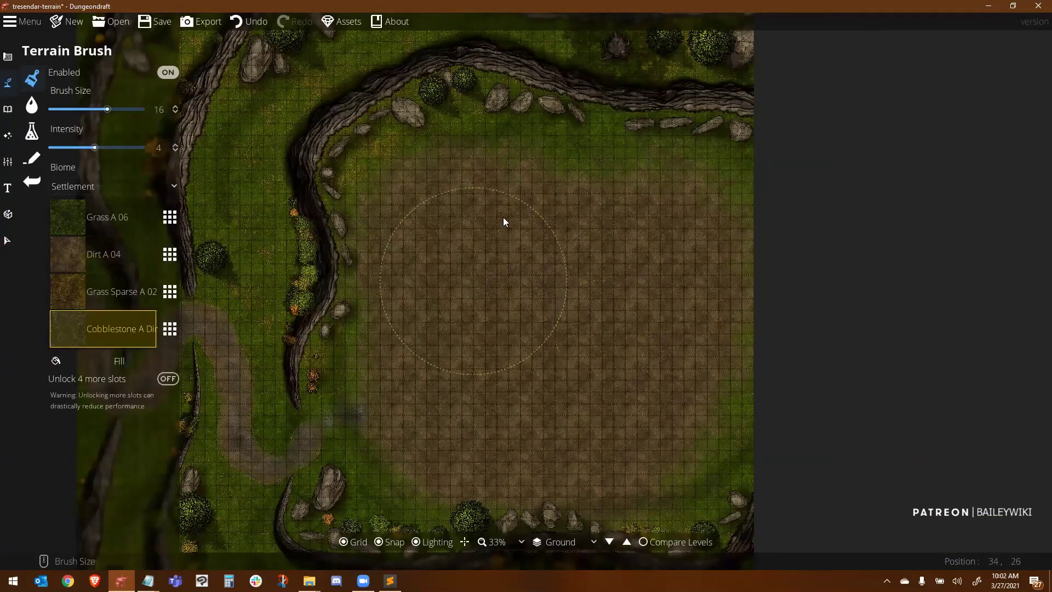
scroll(466, 286, "up", 5)
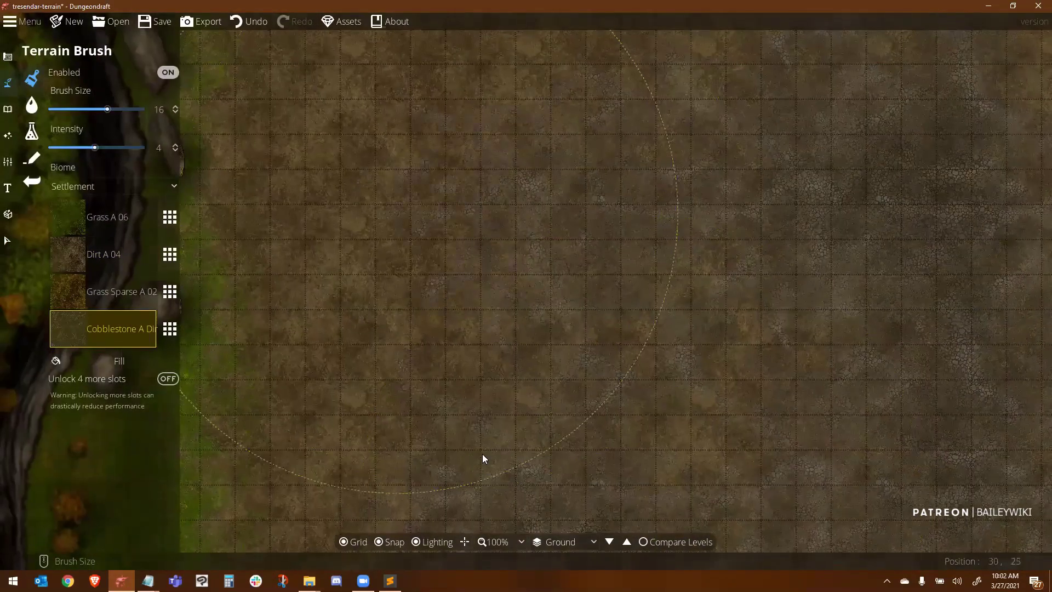
scroll(482, 454, "down", 5)
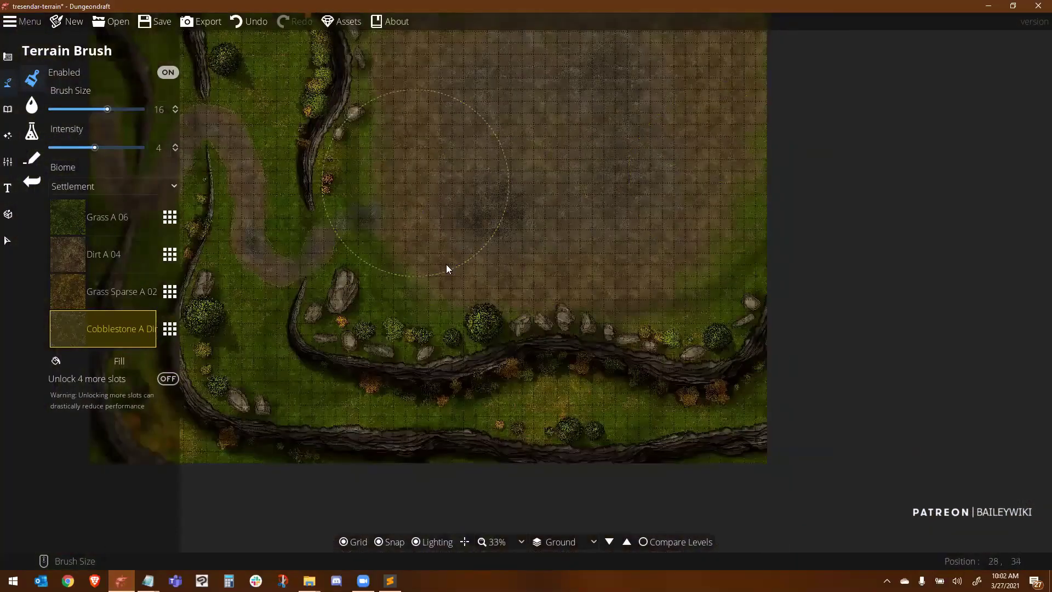
left_click_drag(446, 264, 455, 434)
left_click_drag(536, 304, 570, 364)
scroll(570, 364, "up", 4)
scroll(656, 292, "down", 5)
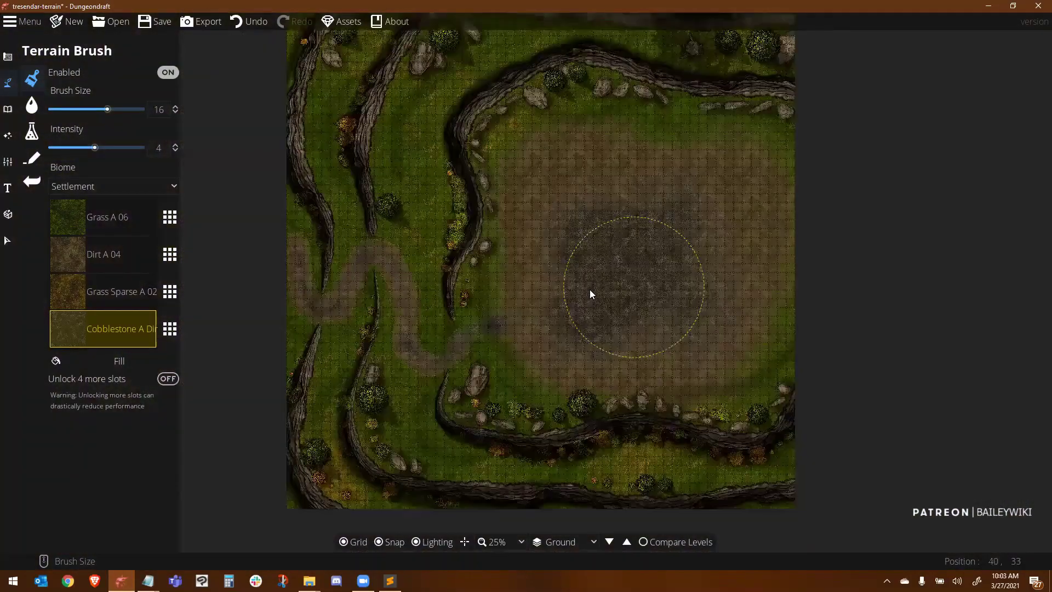
- Paint Grass A 06 over the outer edges of the dirt clearing with the size 16 brush
left_click(103, 217)
scroll(495, 213, "up", 2)
left_click_drag(1024, 334, 869, 202)
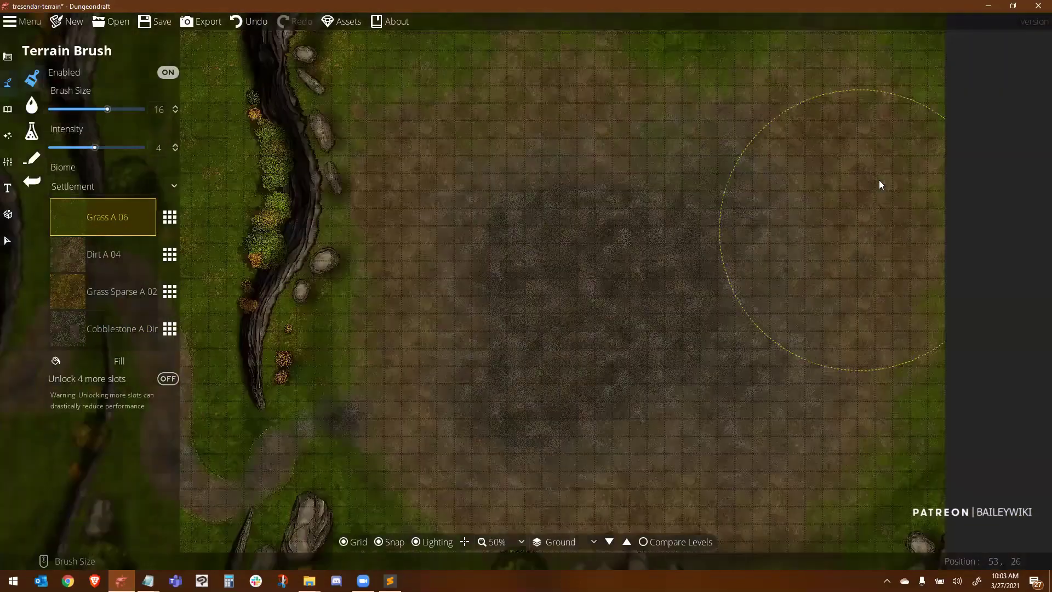
left_click_drag(678, 471, 757, 227)
mouse_move(835, 274)
left_mouse_down()
mouse_move(736, 305)
mouse_move(628, 288)
mouse_move(539, 238)
mouse_move(433, 109)
left_mouse_up()
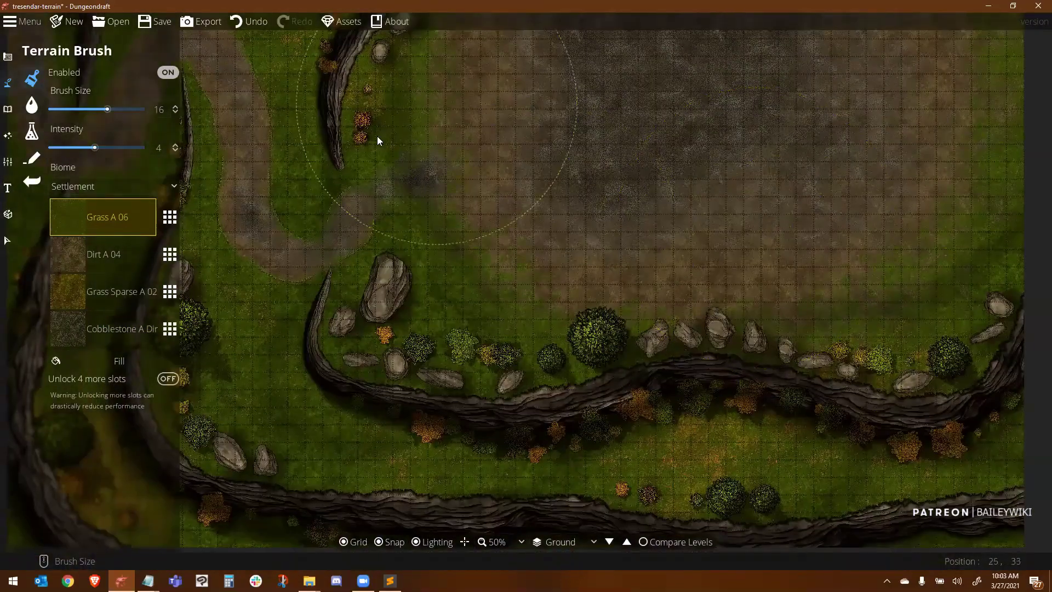
- Paint patches of Grass Sparse A 02 over the dirt in the western part of the clearing
left_click(126, 288)
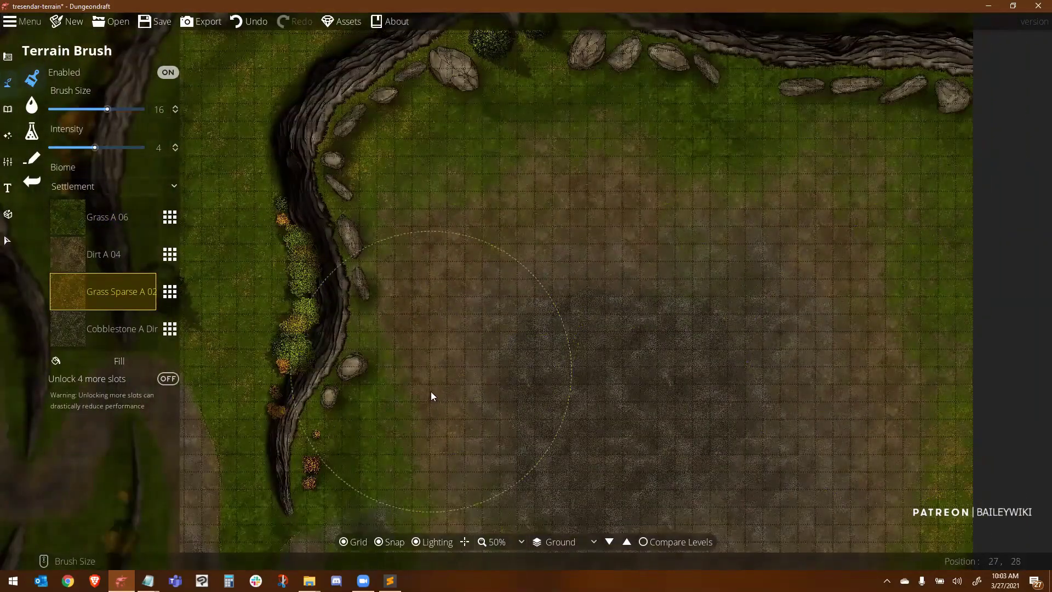
mouse_move(431, 391)
left_mouse_down()
mouse_move(448, 223)
mouse_move(491, 242)
mouse_move(561, 190)
mouse_move(658, 326)
left_mouse_up()
scroll(658, 327, "down", 3)
scroll(720, 318, "up", 4)
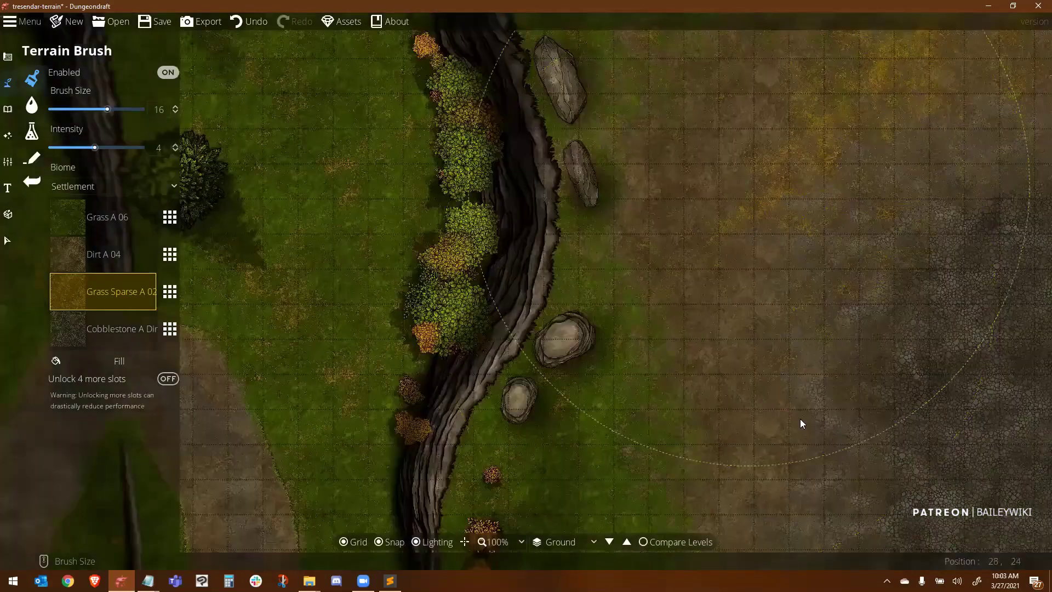
scroll(795, 411, "up", 2)
scroll(777, 406, "down", 1)
mouse_move(663, 403)
left_mouse_down()
mouse_move(1005, 55)
mouse_move(772, 193)
mouse_move(671, 291)
left_mouse_up()
- Open the Path Tool and look through the path textures for a thin ground-cover strip to edge the rocks
left_click(33, 133)
left_click(33, 158)
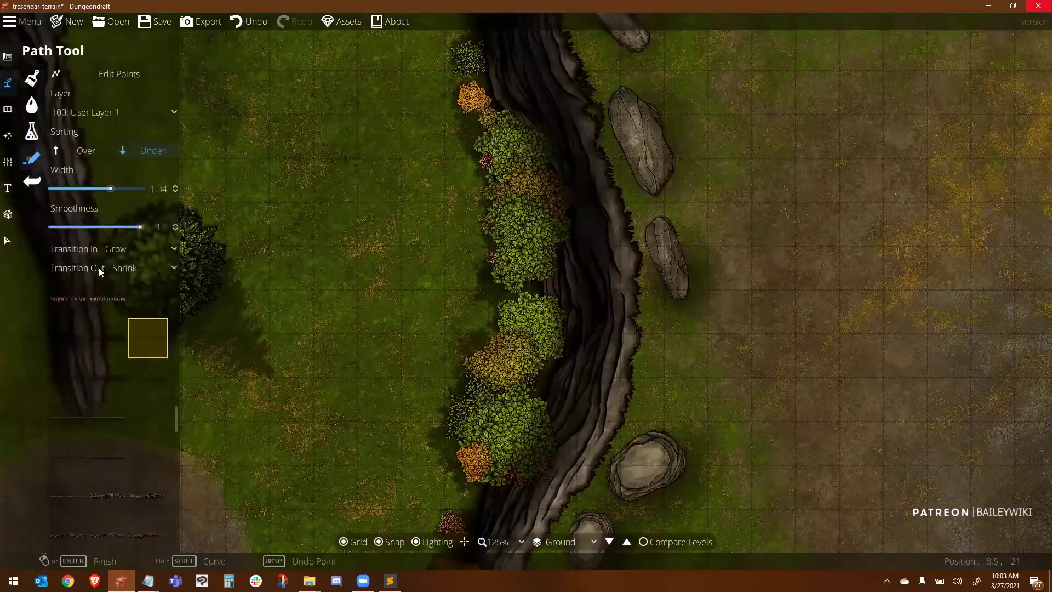
left_click_drag(175, 412, 180, 476)
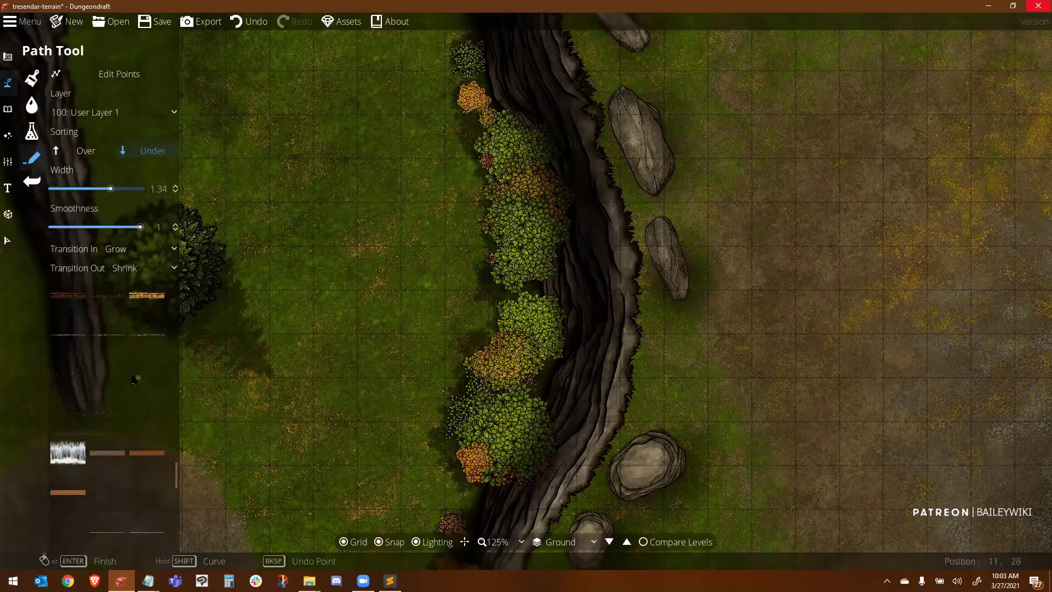
scroll(94, 436, "up", 1)
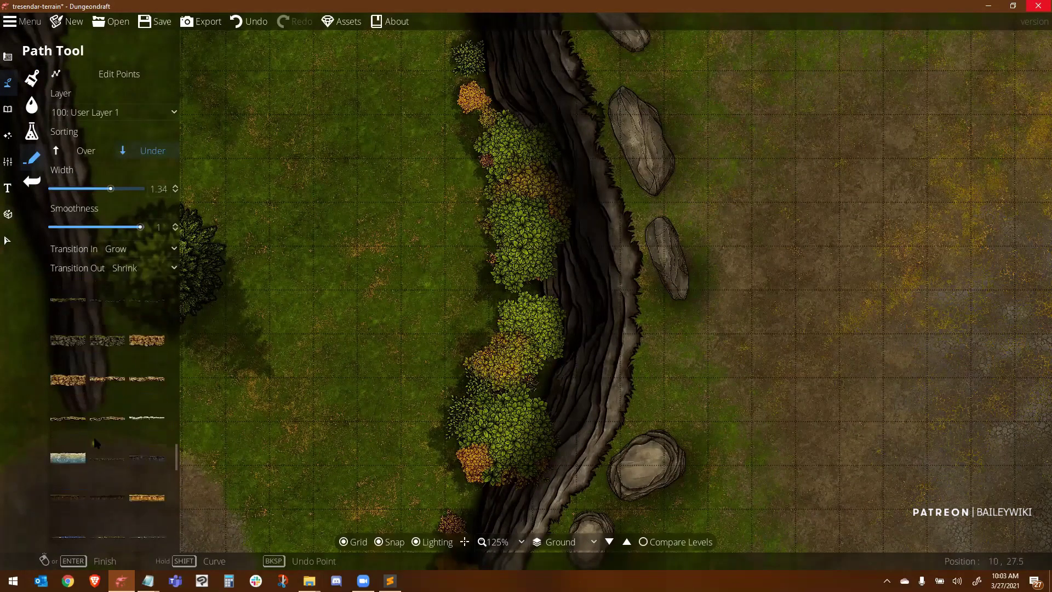
scroll(94, 436, "up", 1)
scroll(110, 336, "up", 1)
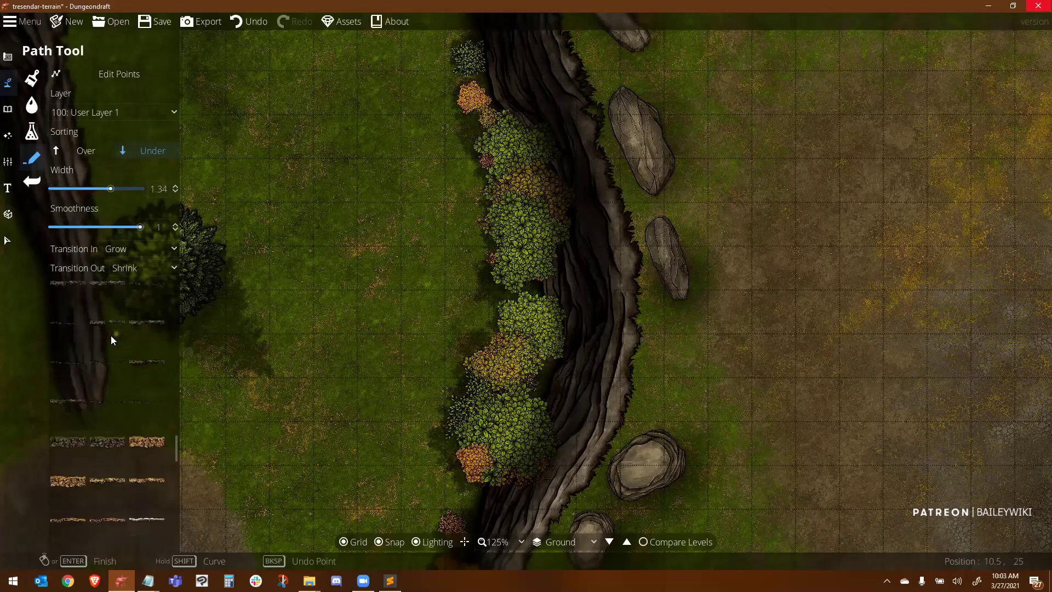
scroll(111, 335, "up", 1)
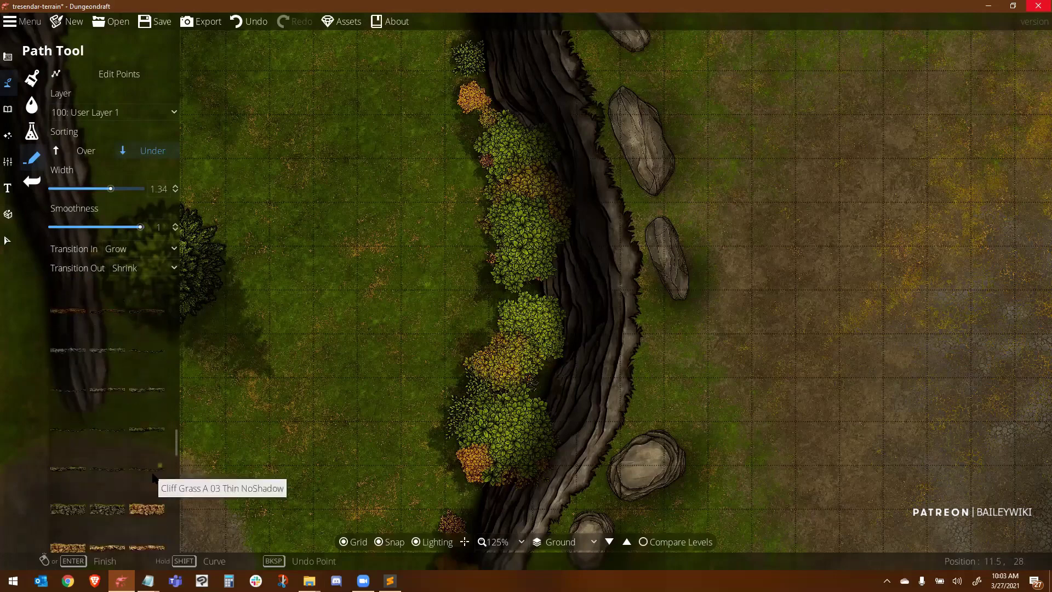
scroll(148, 459, "up", 1)
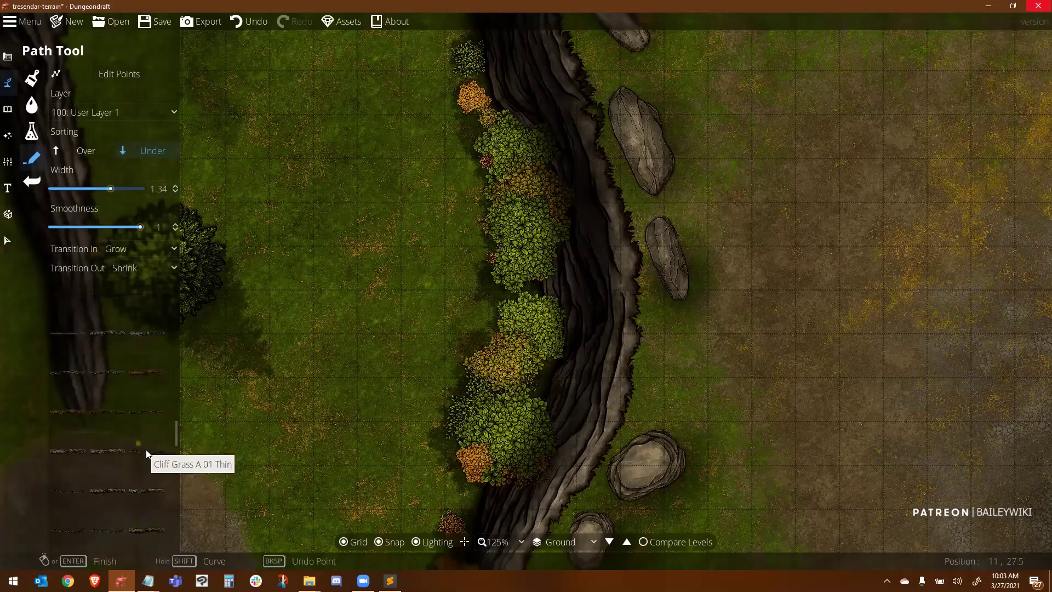
scroll(146, 450, "down", 3)
left_click(100, 399)
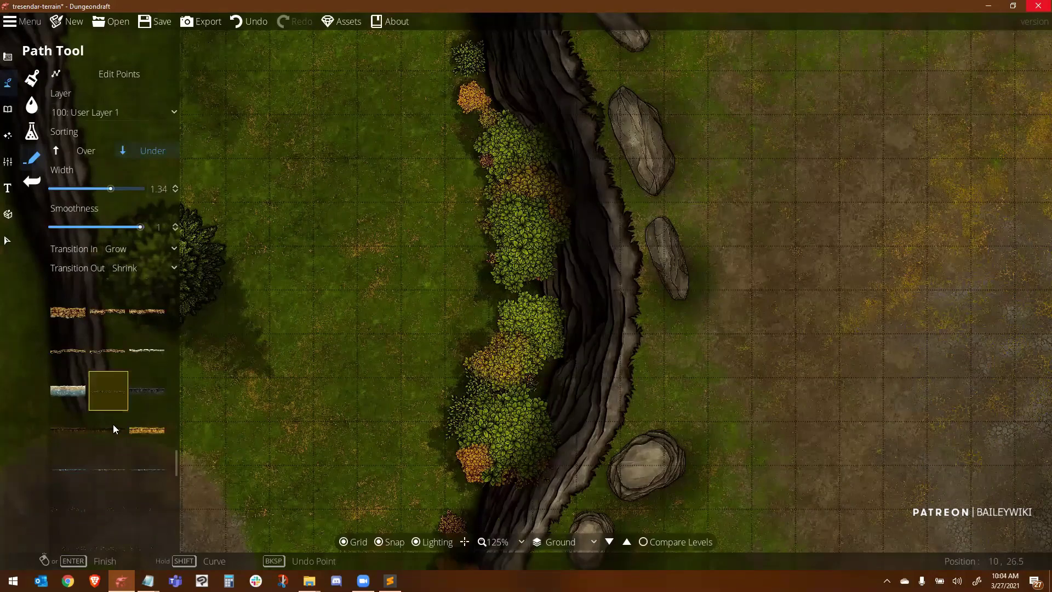
scroll(113, 429, "down", 5)
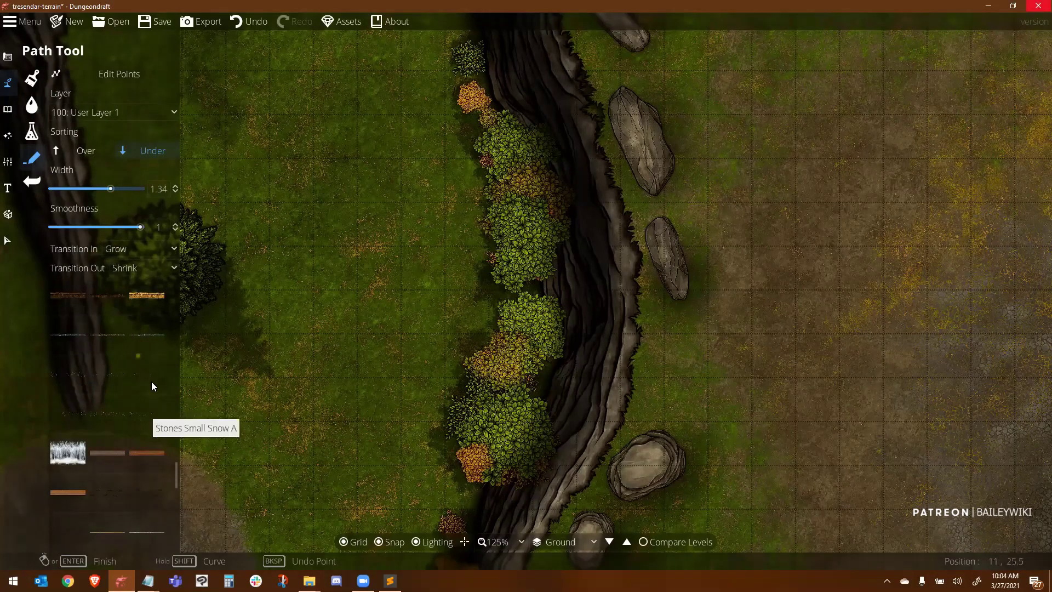
scroll(561, 466, "up", 2)
scroll(713, 299, "down", 2)
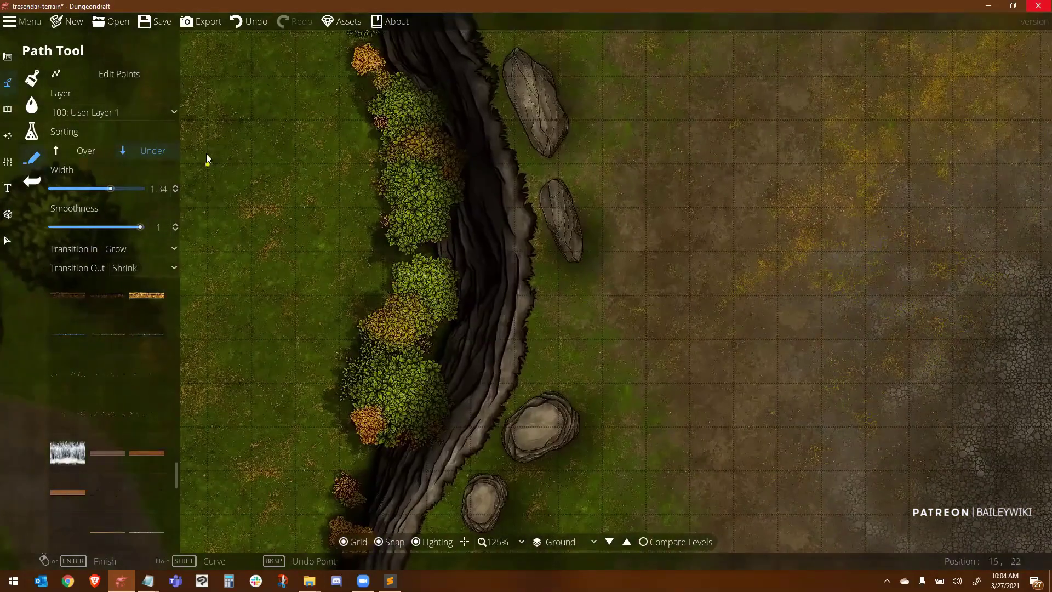
scroll(530, 254, "up", 2)
- Set both the path's Transition In and Transition Out to None
left_click(139, 250)
left_click(137, 284)
left_click(137, 269)
left_click(134, 249)
left_click(139, 252)
left_click(139, 267)
left_click(139, 267)
left_click(139, 287)
- Try edging the oblong rock beside the western cliff with the path at width 1.34
scroll(539, 244, "up", 2)
left_click(646, 287)
left_click(651, 209)
left_click(616, 113)
right_click(616, 113)
key("ctrl+z")
- Set the path width to 0.53 and trace it along the base of the same oblong rock
left_click_drag(112, 189, 90, 188)
left_click(654, 210)
left_click(628, 128)
right_click(627, 128)
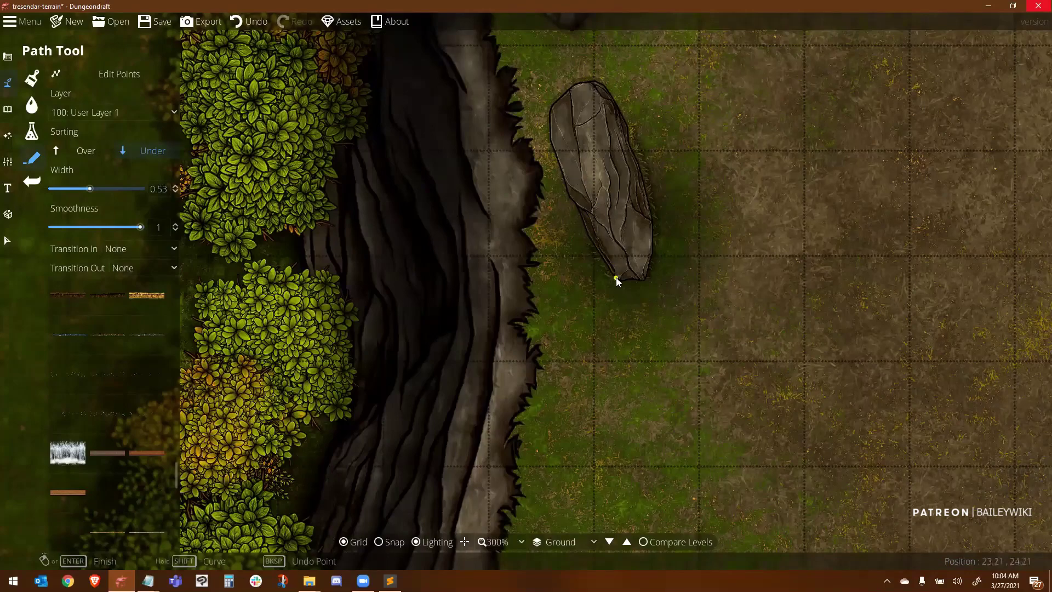
- Trace the thin 0.53-wide path around the bases of the rocks northward along the clearing's western cliff
left_click_drag(637, 87, 695, 435)
left_click(632, 378)
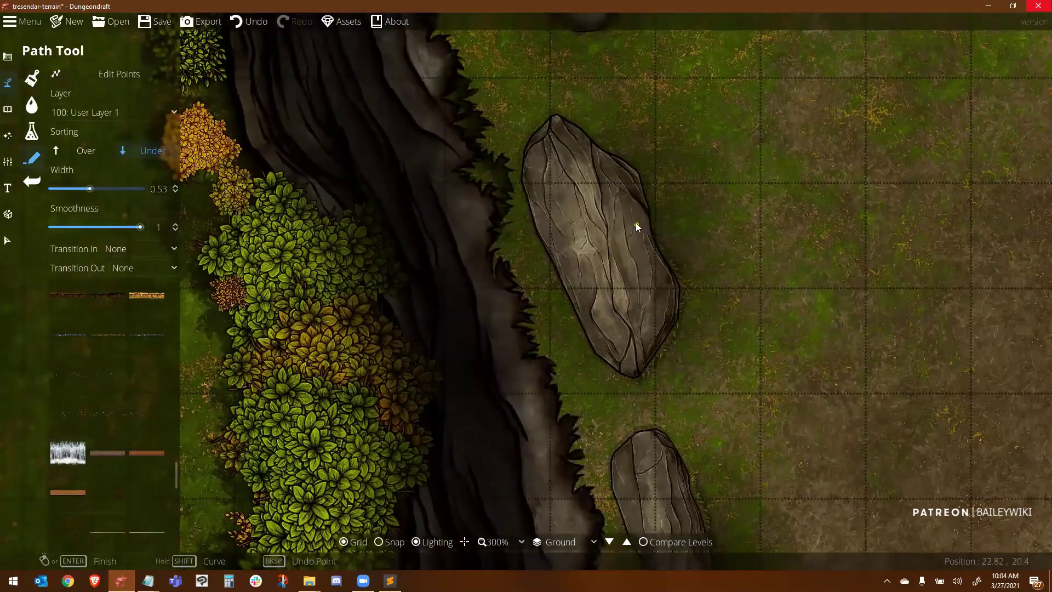
key("w")
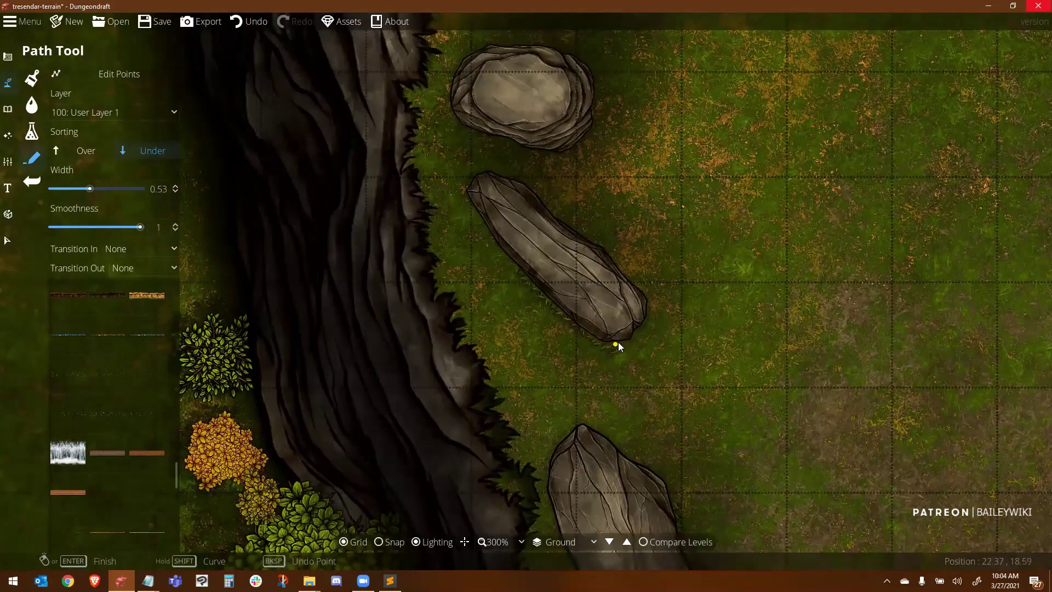
left_click(619, 261)
left_click_drag(596, 252, 634, 394)
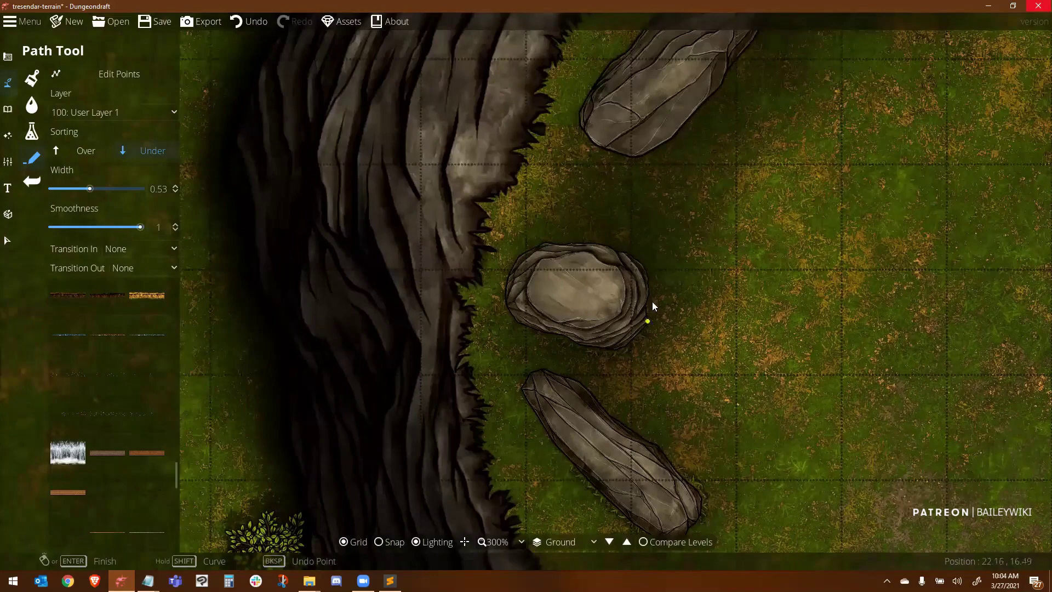
key("w+d")
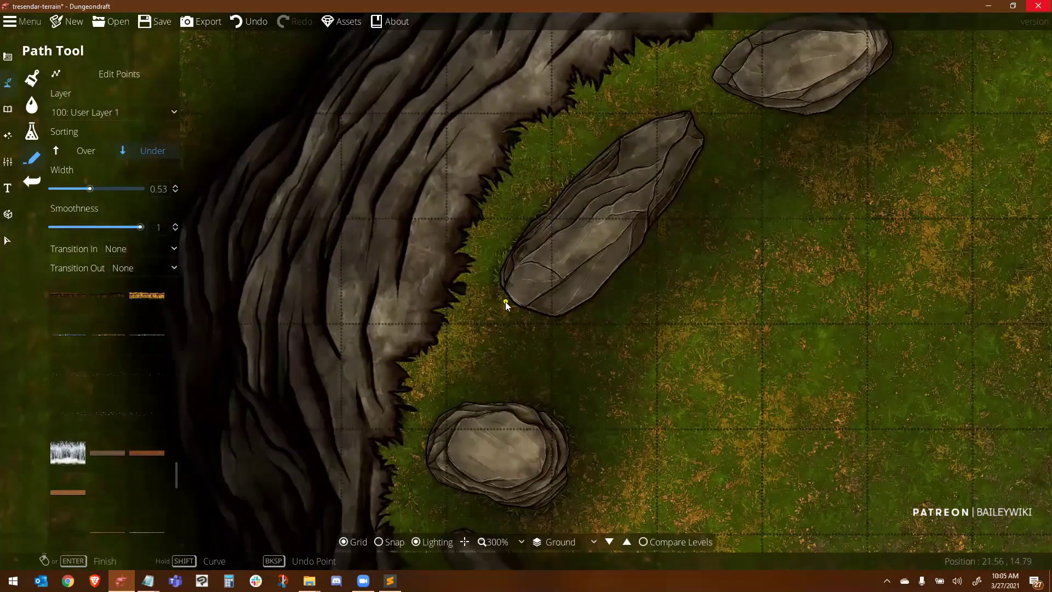
left_click(558, 317)
key("w+d")
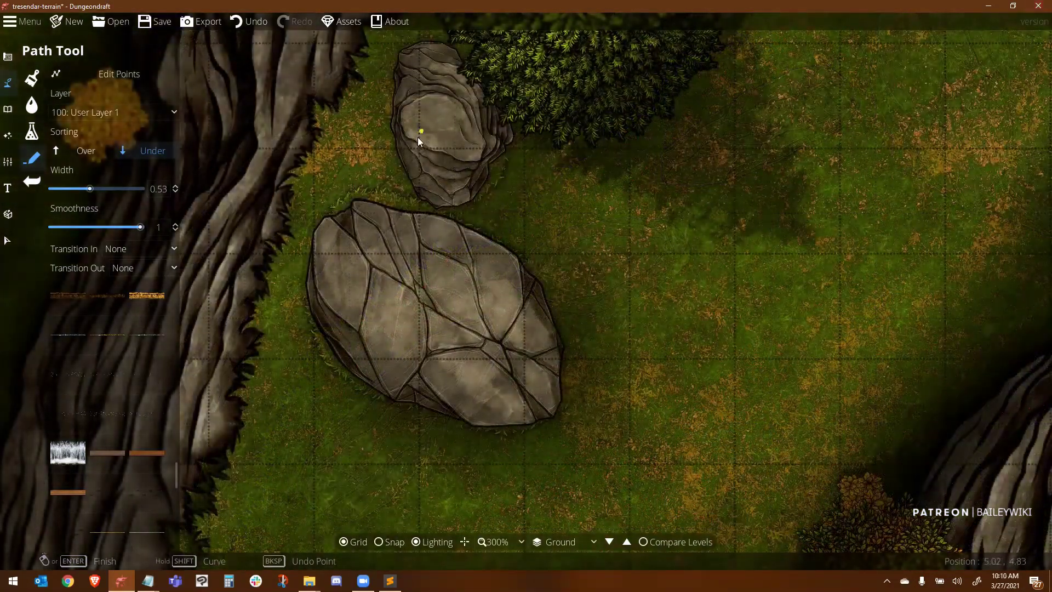
- Search the object library for "stump" and choose a pale tree stump
scroll(636, 142, "down", 2)
left_click_drag(592, 181, 515, 373)
scroll(516, 373, "down", 1)
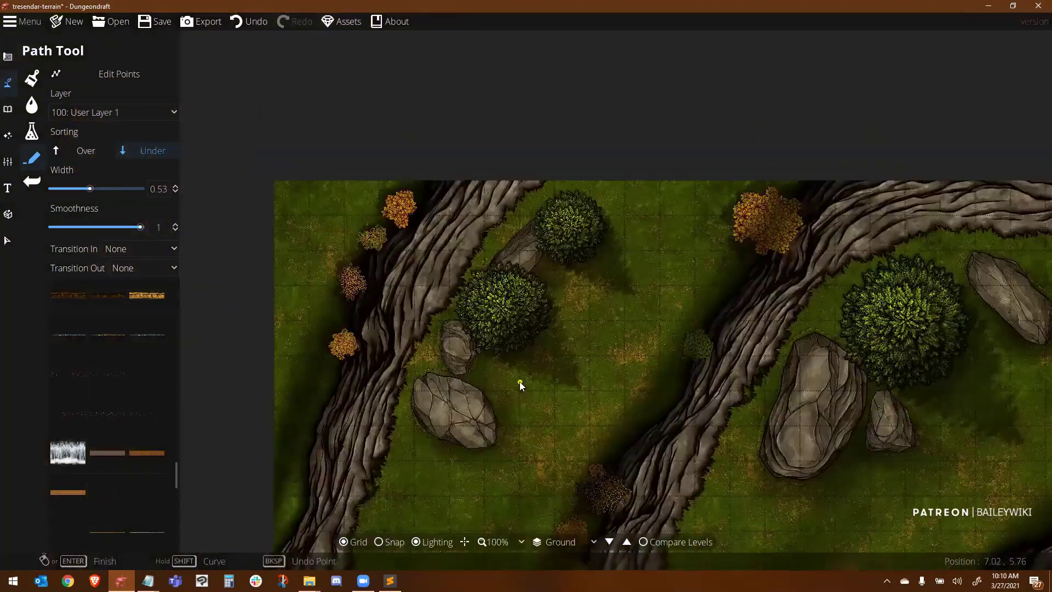
scroll(488, 284, "up", 2)
scroll(669, 469, "down", 5)
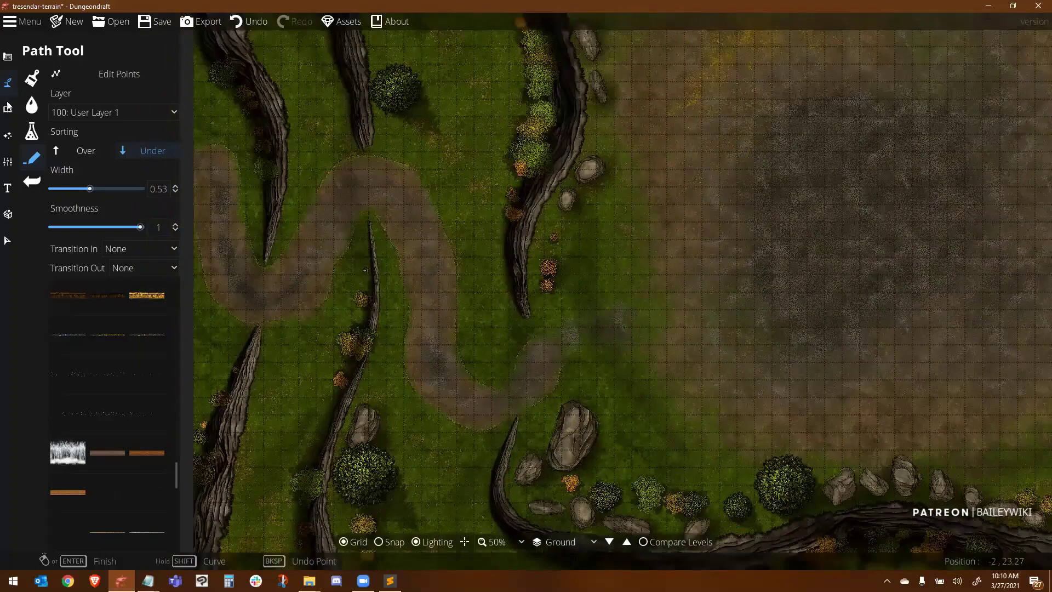
left_click(7, 108)
double_click(969, 88)
type("stump")
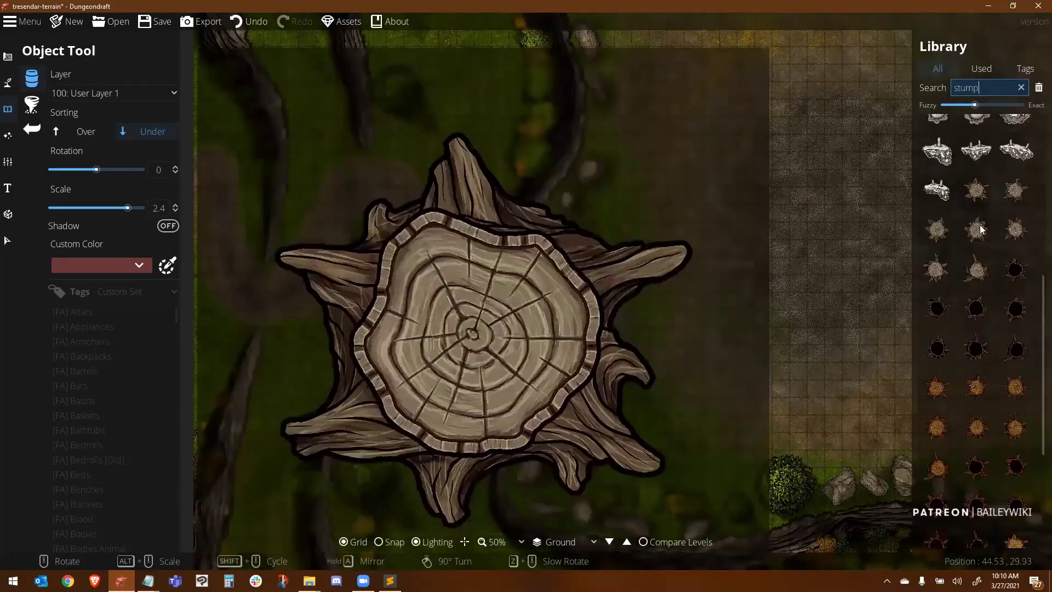
left_click(977, 229)
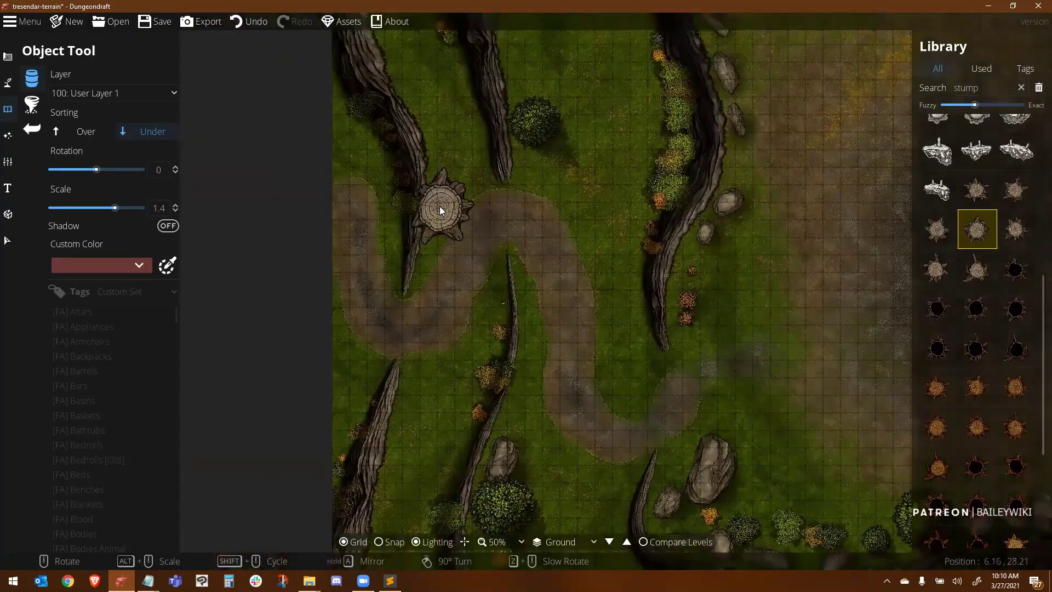
- Place tree stumps at scale 0.5 among the clearing's southeastern rocks and in the map's northwest corner
scroll(440, 207, "down", 2)
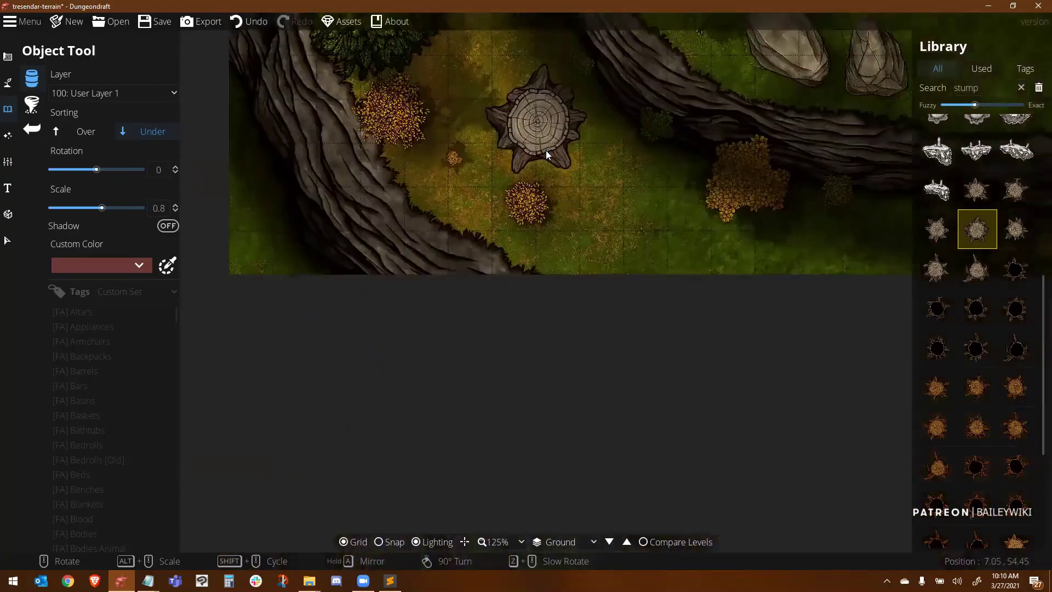
scroll(564, 269, "down", 3)
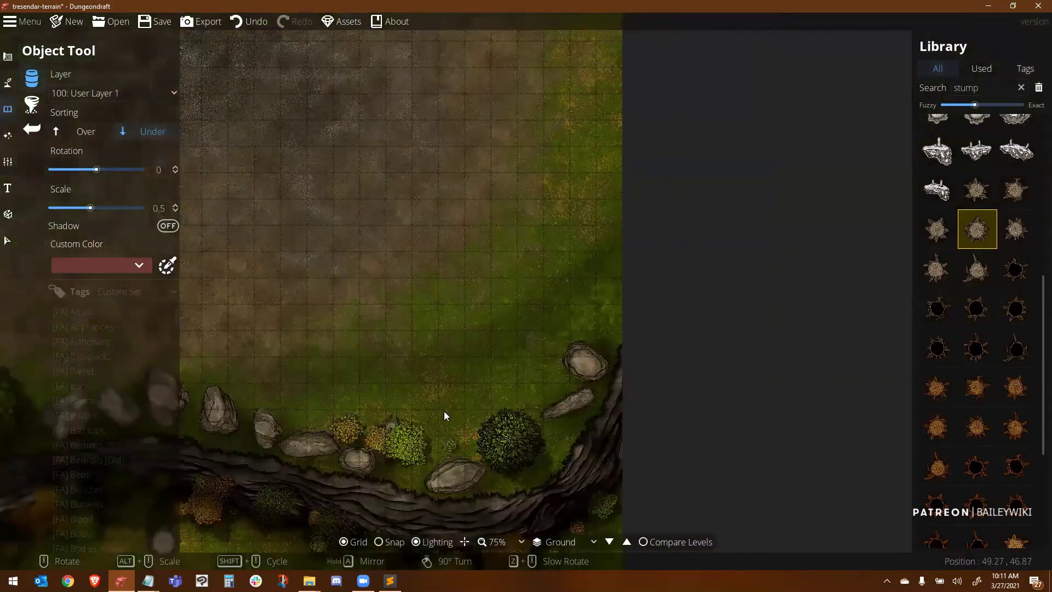
left_click(454, 417)
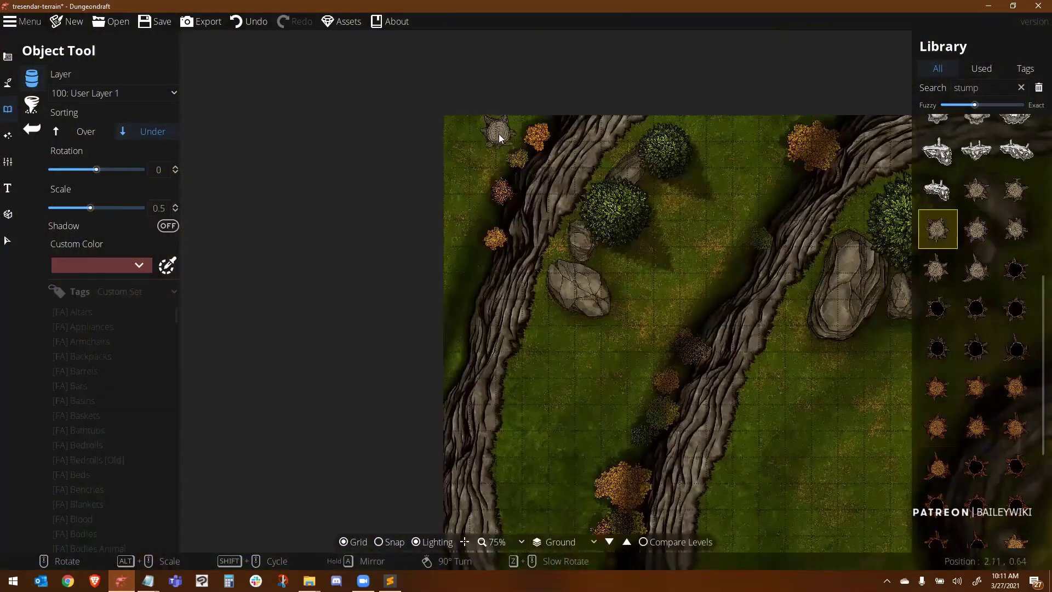
left_click(500, 138)
- Choose the dark shadow object from the already used assets and set its scale to 2.1
left_click(981, 69)
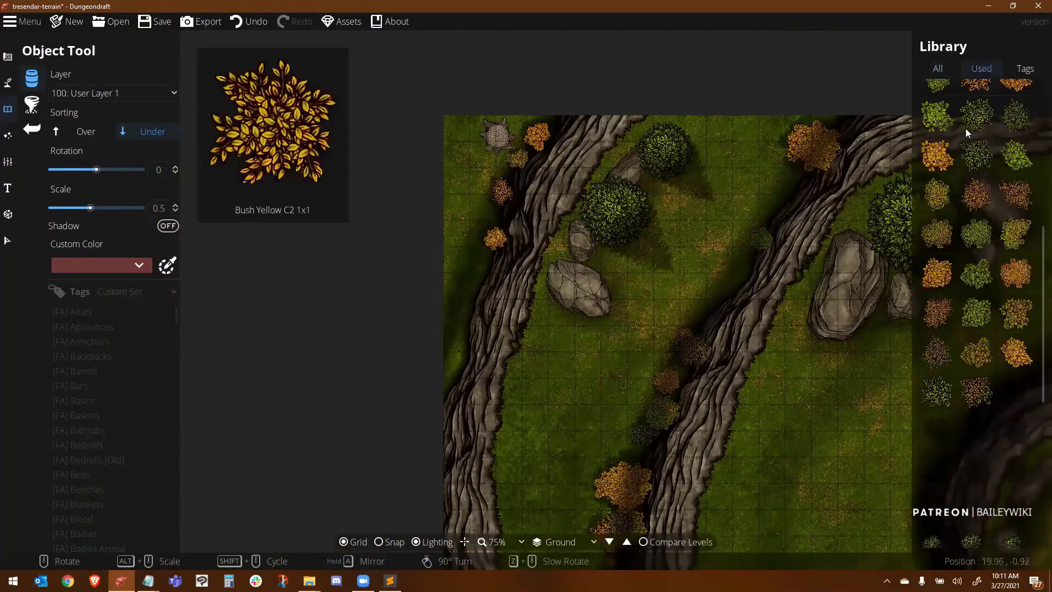
left_click_drag(1044, 311, 1051, 452)
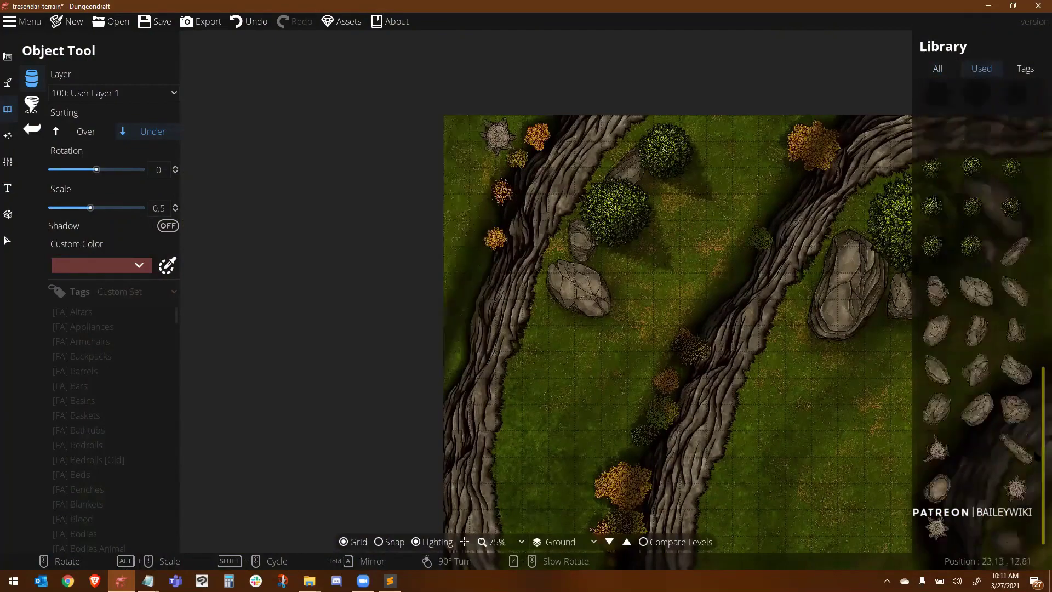
left_click(977, 488)
scroll(497, 138, "up", 11)
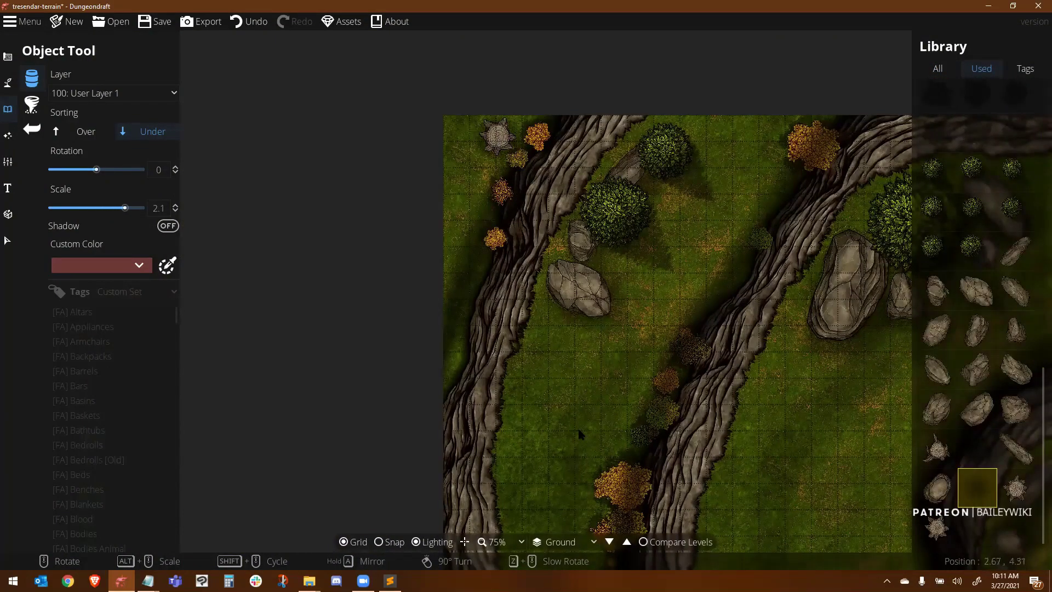
- Place the shadow object under the stumps in the northwest and southwest parts of the map
left_click_drag(578, 429, 507, 253)
scroll(522, 273, "down", 3)
scroll(592, 439, "up", 6)
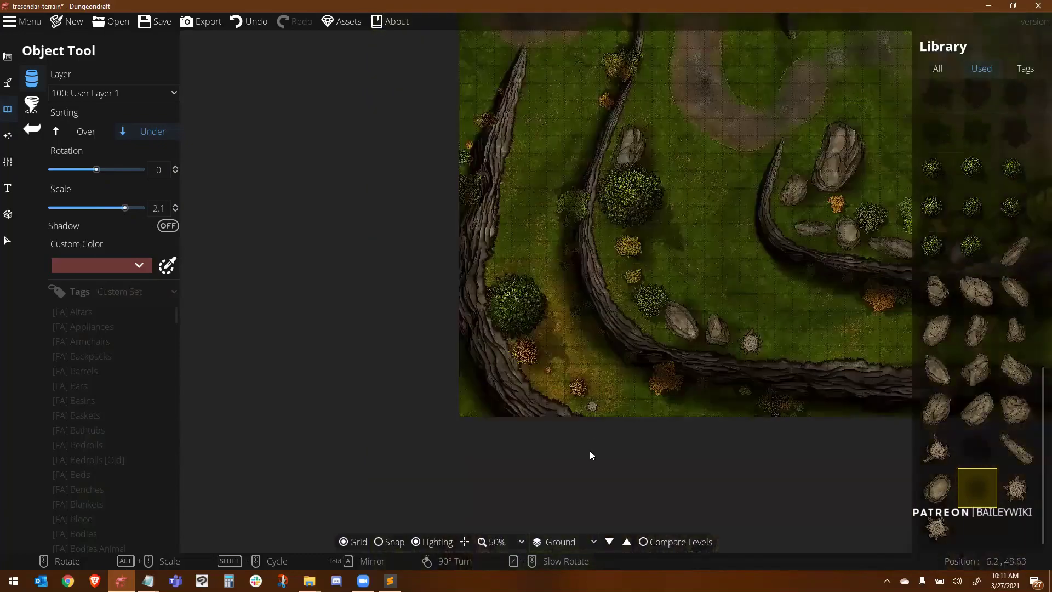
scroll(593, 321, "down", 5)
left_click(594, 320)
scroll(540, 144, "down", 2)
left_click_drag(538, 82, 296, 424)
scroll(641, 449, "up", 1)
scroll(642, 449, "up", 2)
left_click(641, 449)
scroll(774, 353, "down", 3)
- Place the shadow object under the stump on the southern terrace and the one near the clearing's southeastern edge
left_click_drag(773, 353, 323, 344)
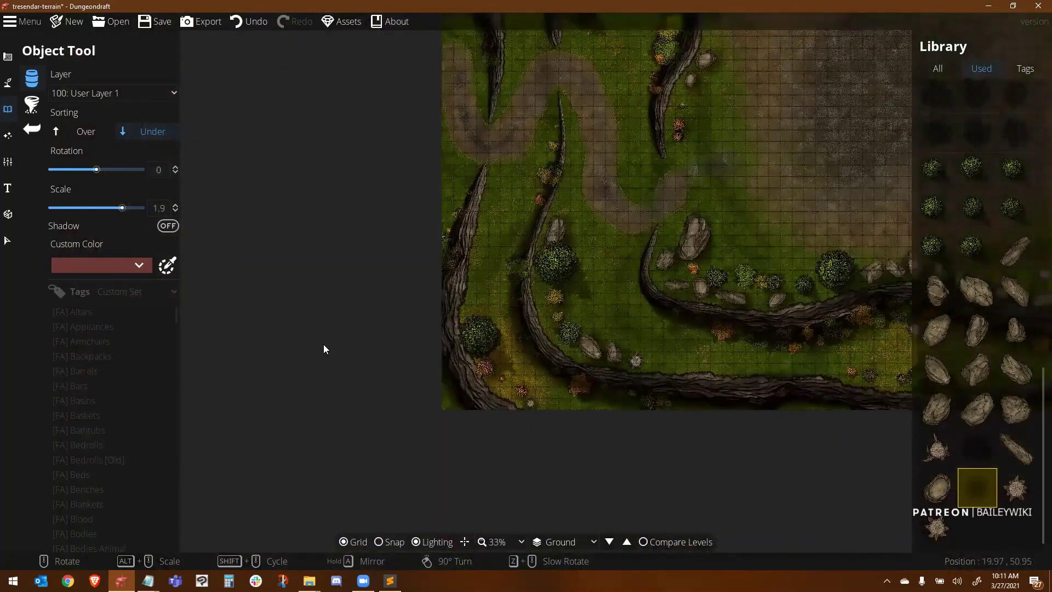
scroll(561, 361, "up", 4)
left_click(624, 317)
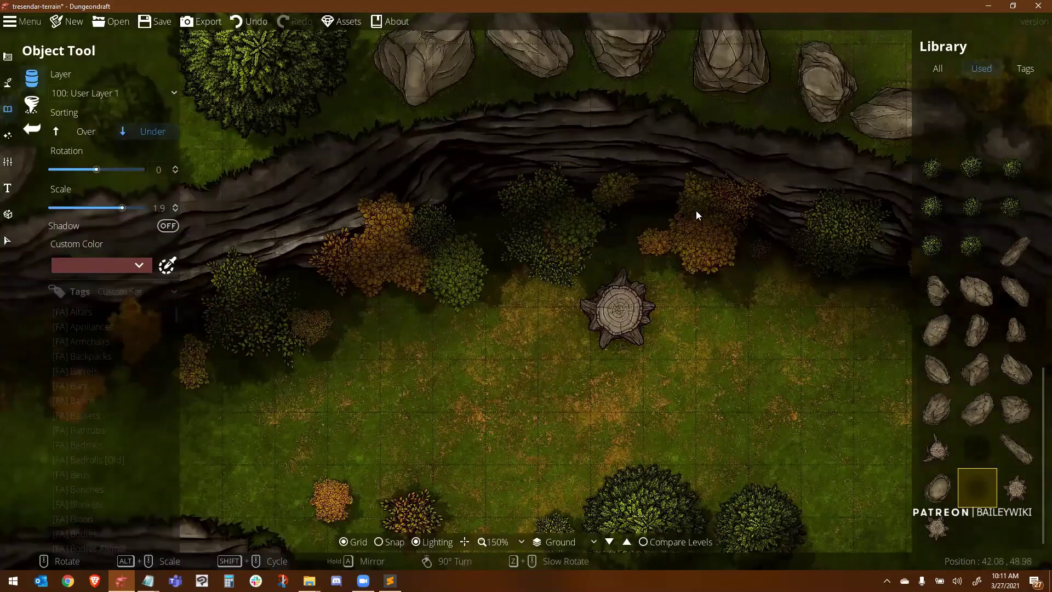
scroll(696, 213, "down", 1)
scroll(787, 384, "down", 2)
left_click_drag(787, 384, 590, 534)
scroll(794, 365, "up", 2)
left_click(794, 365)
scroll(522, 258, "down", 2)
- Inspect the stumps, rocks and shadows around the northern cliffs, the clearing and the southern terraces
left_click_drag(405, 210, 568, 288)
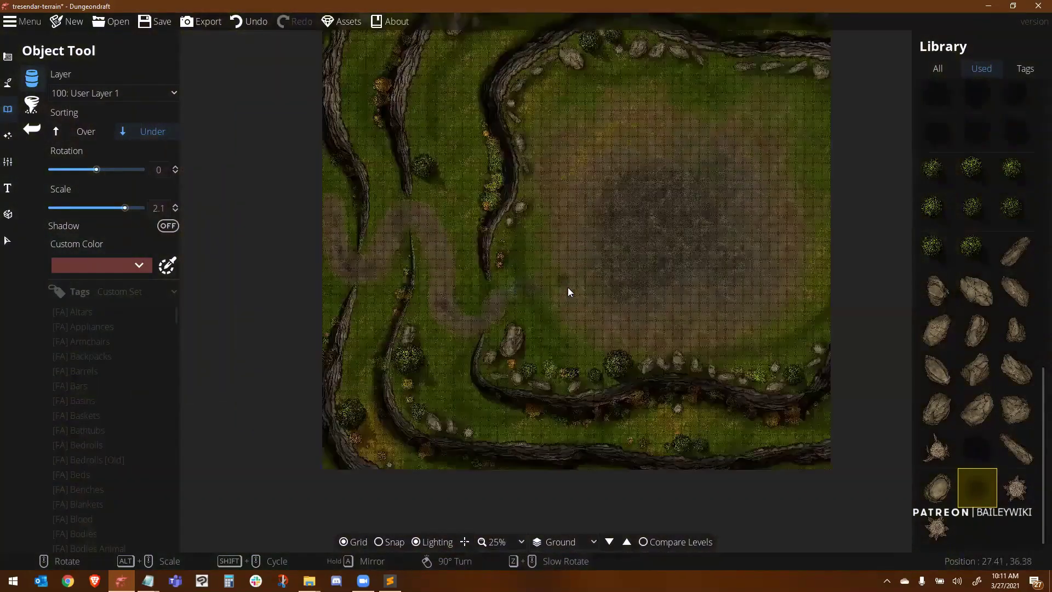
scroll(567, 286, "up", 1)
left_click_drag(552, 232, 510, 576)
left_click_drag(531, 492, 507, 547)
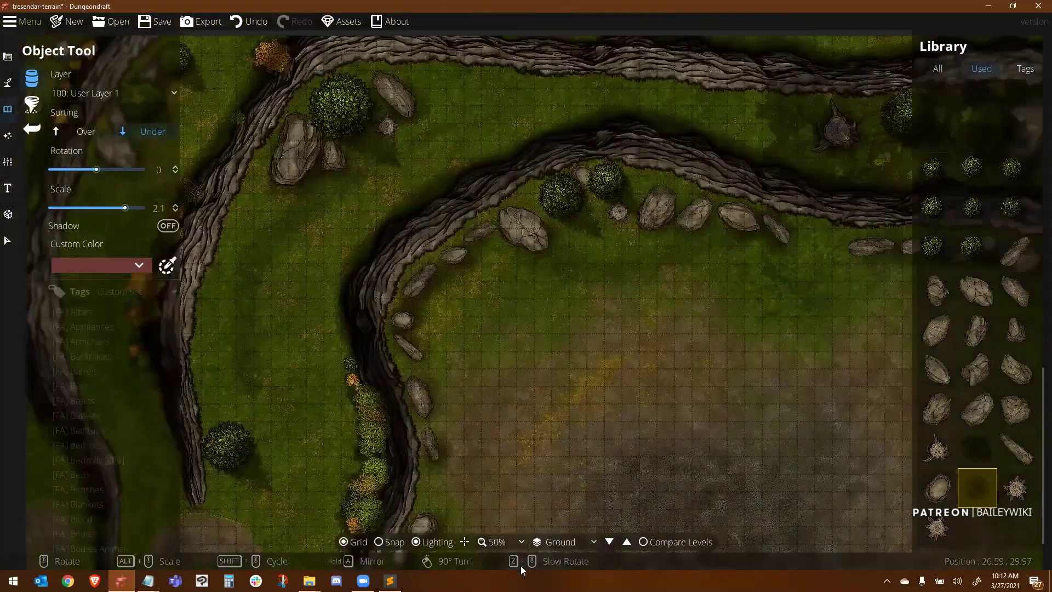
scroll(589, 232, "up", 3)
scroll(603, 197, "down", 1)
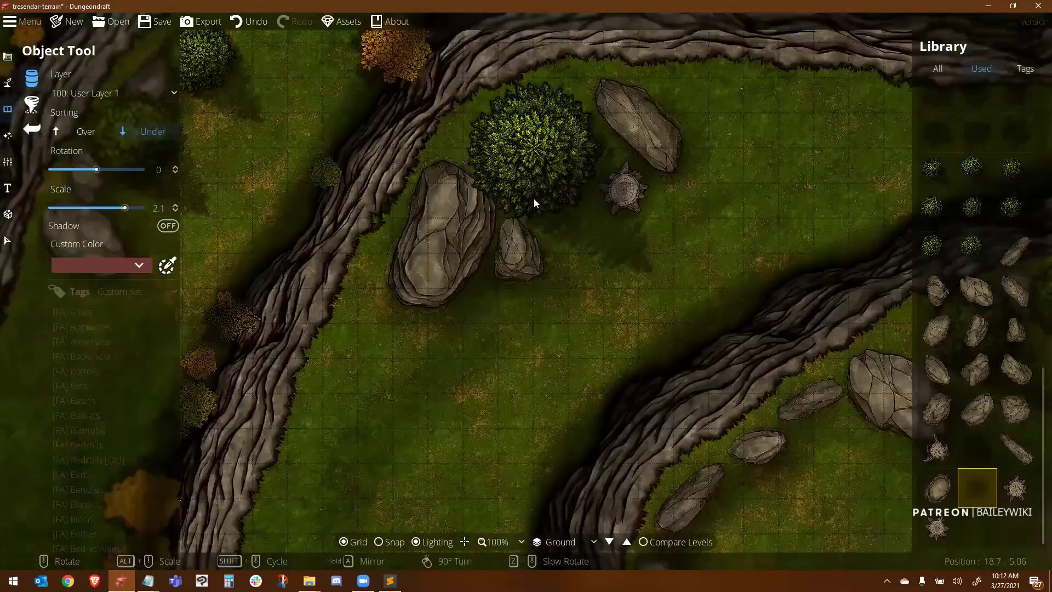
scroll(590, 297, "down", 2)
scroll(599, 302, "down", 2)
scroll(479, 258, "up", 1)
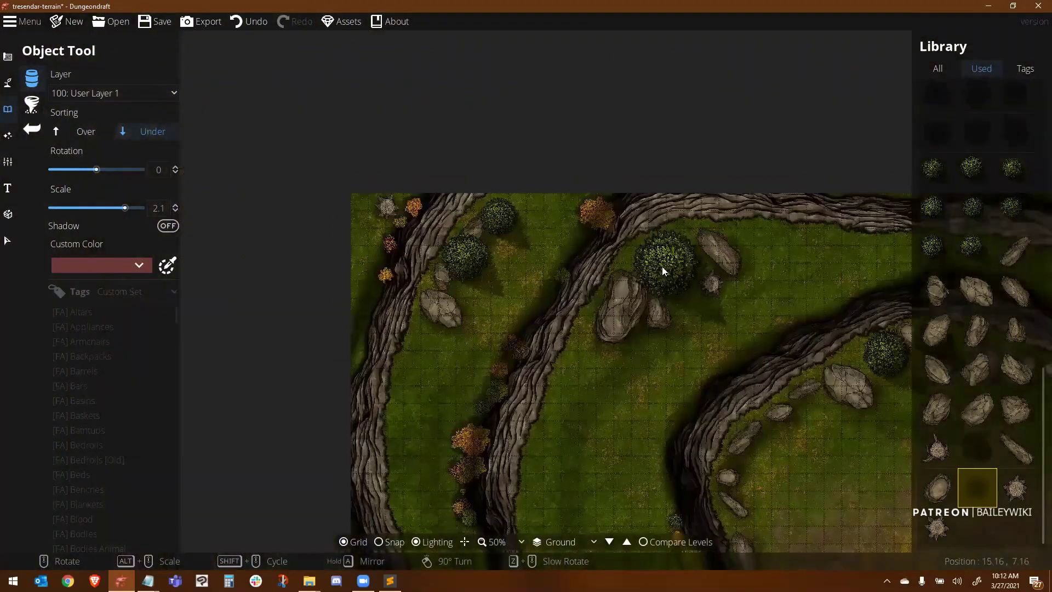
scroll(479, 258, "up", 3)
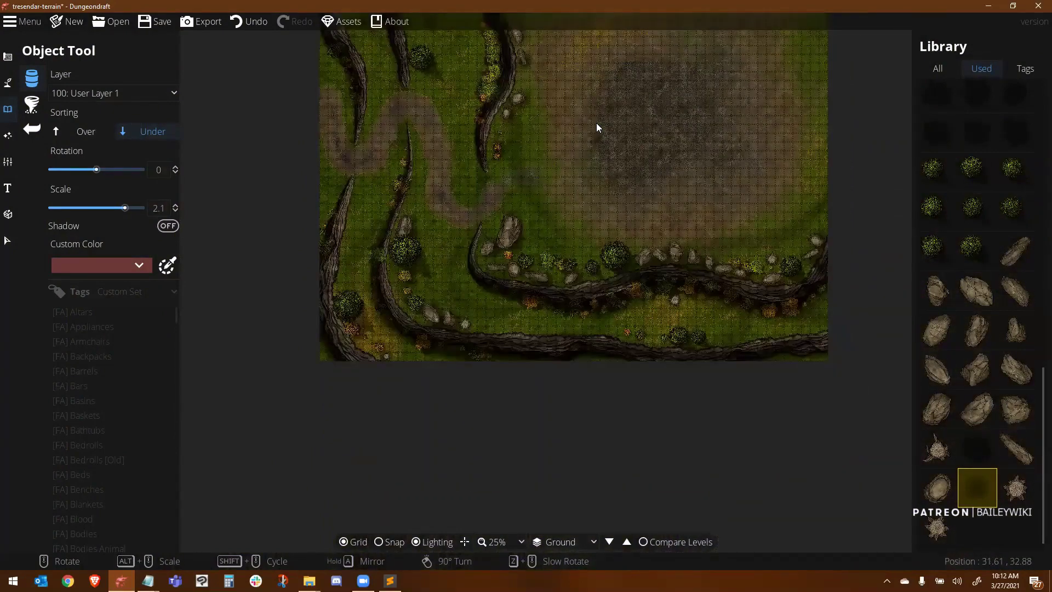
scroll(472, 375, "up", 2)
left_click_drag(493, 347, 431, 260)
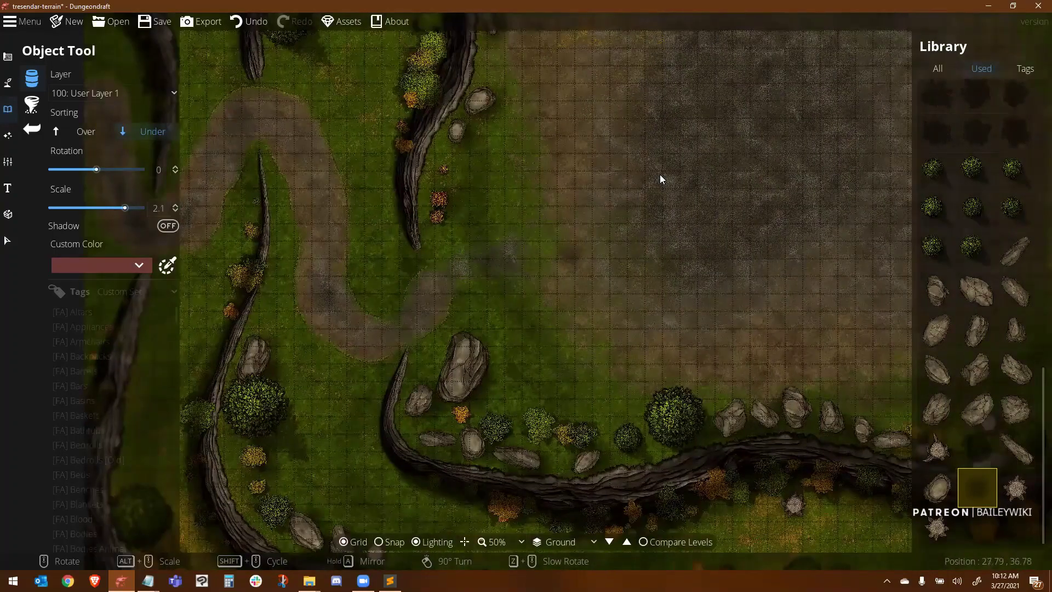
scroll(604, 375, "down", 1)
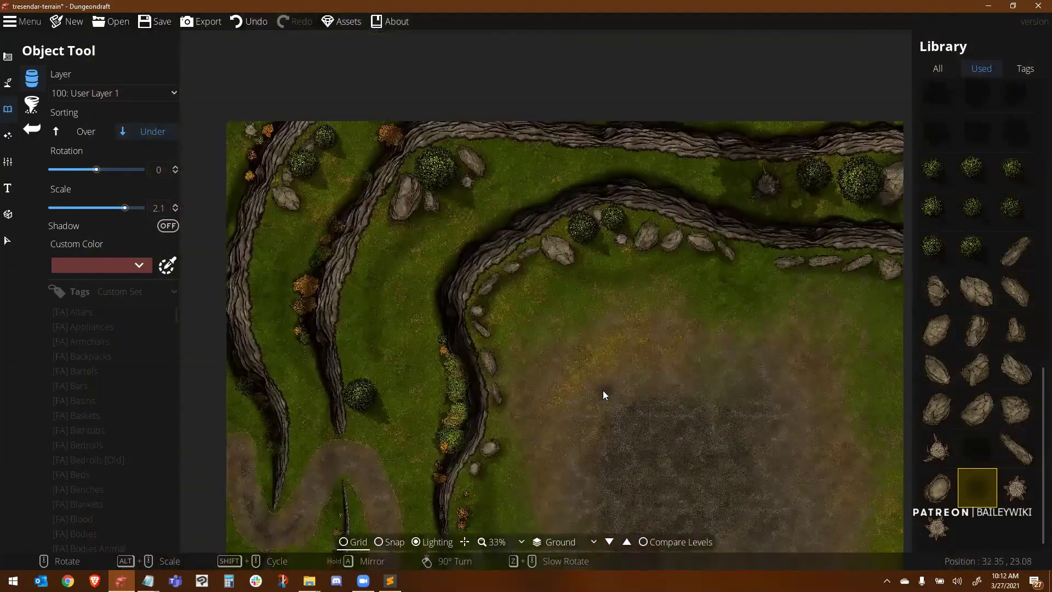
- Place a soft light with range 5 and intensity 0.6 inside the cliff bend at the clearing's northwest corner
scroll(598, 376, "up", 2)
scroll(598, 376, "down", 2)
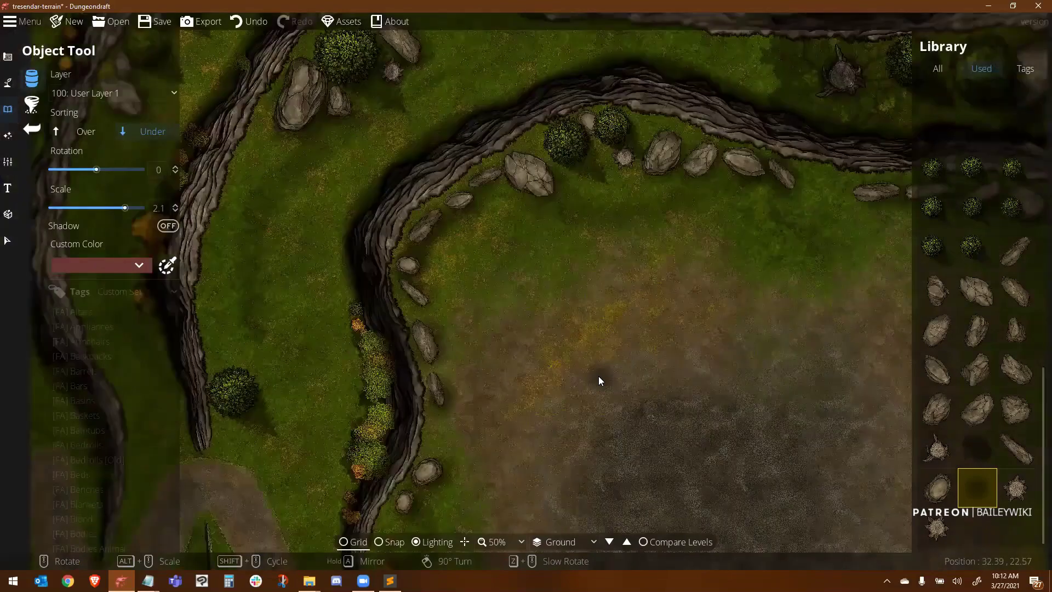
left_click_drag(442, 354, 458, 258)
left_click(8, 135)
left_click(49, 104)
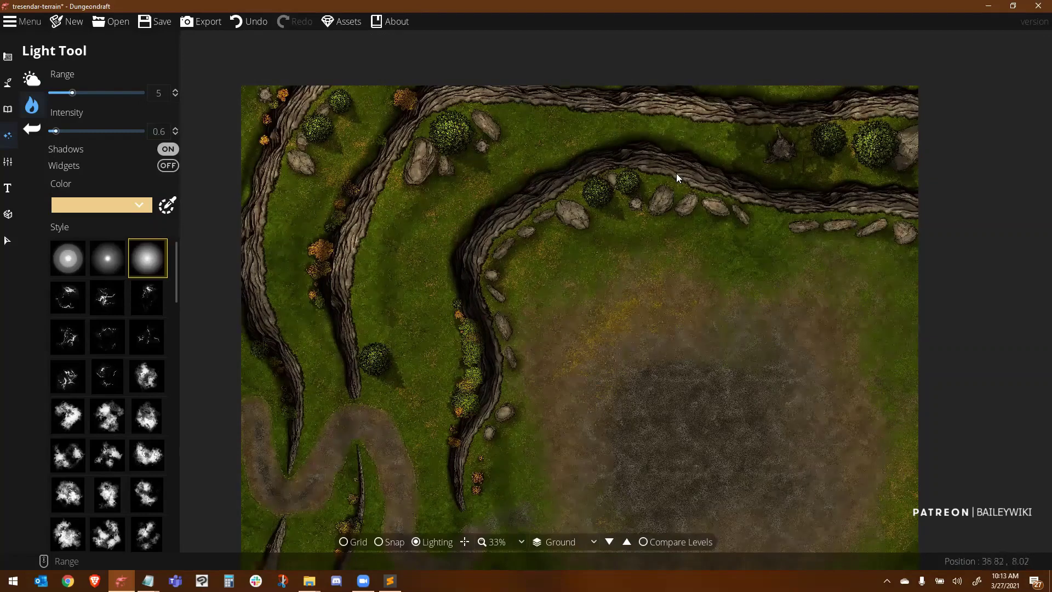
left_click(514, 239)
left_click_drag(496, 383, 512, 252)
key("Down")
key("Left")
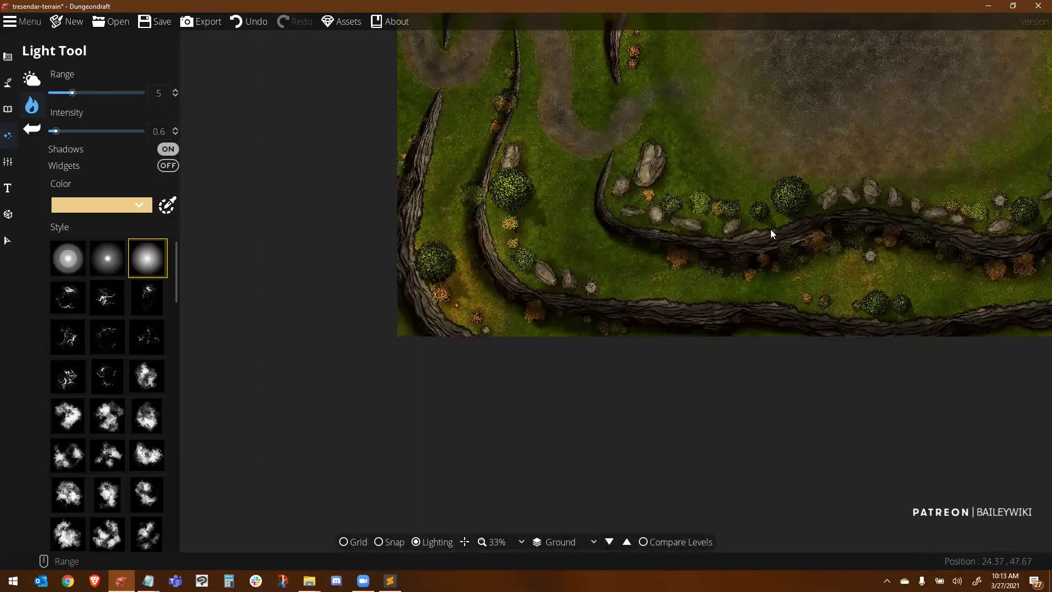
key("Right")
key("Up")
left_click_drag(669, 105, 719, 335)
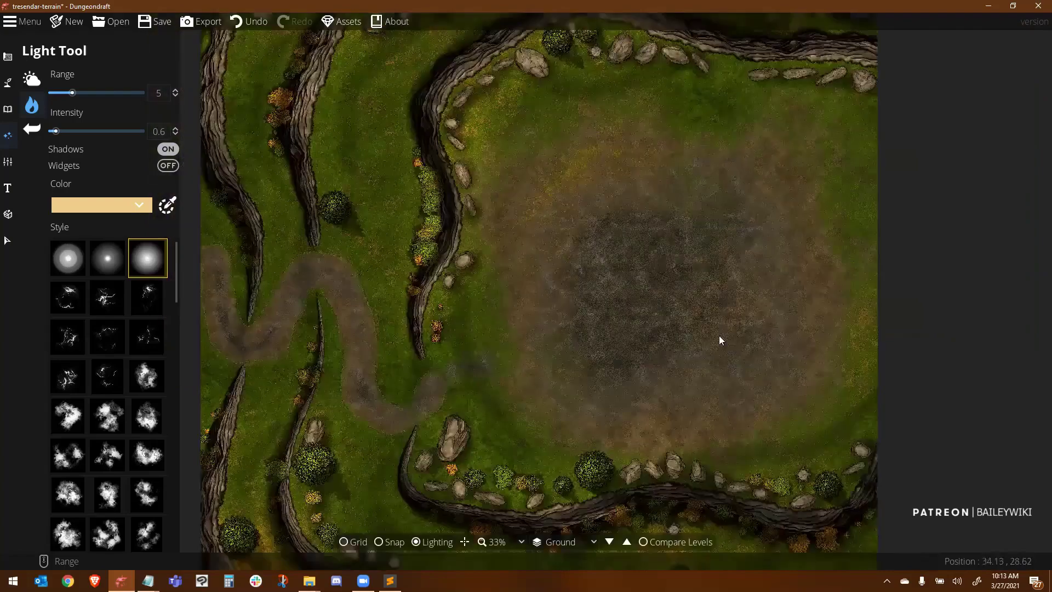
- Set the light range to 6.5 and place lights at the clearing's northeastern, western and southern edges
left_click_drag(495, 131, 592, 186)
scroll(592, 187, "up", 3)
left_click(858, 153)
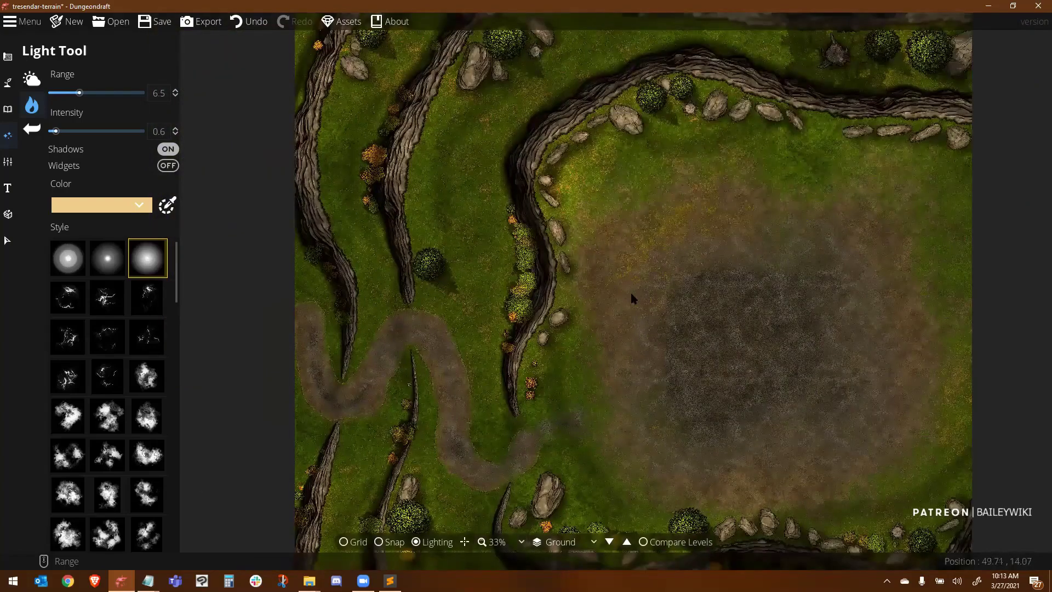
left_click(550, 349)
left_click_drag(545, 292, 554, 162)
key("Down")
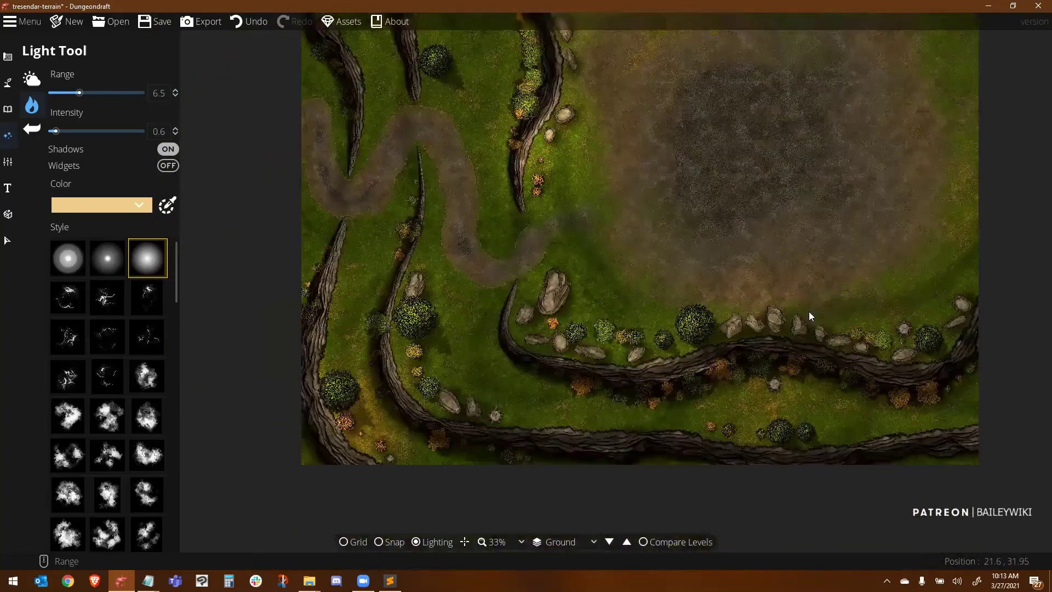
left_click(660, 296)
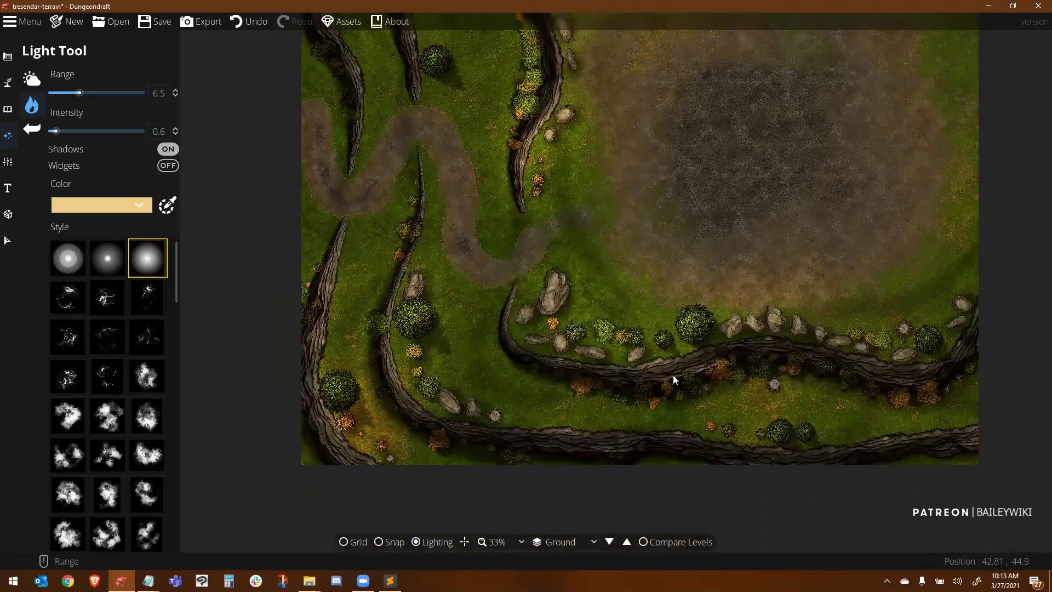
- Reduce the light range to 4.5 and light the winding trail and the grass beside it
left_click_drag(414, 274, 379, 282)
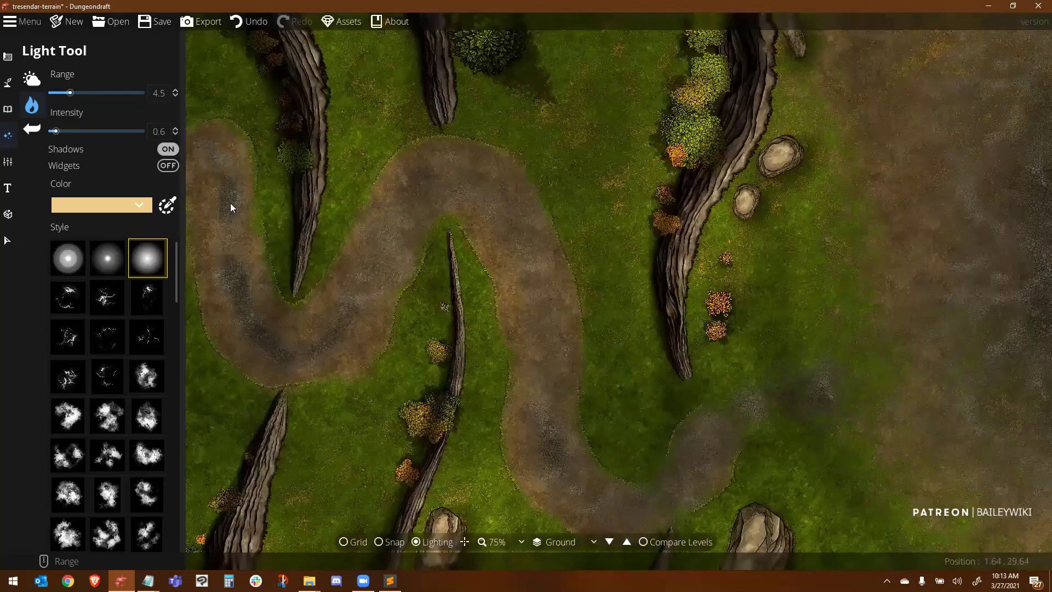
key("Down")
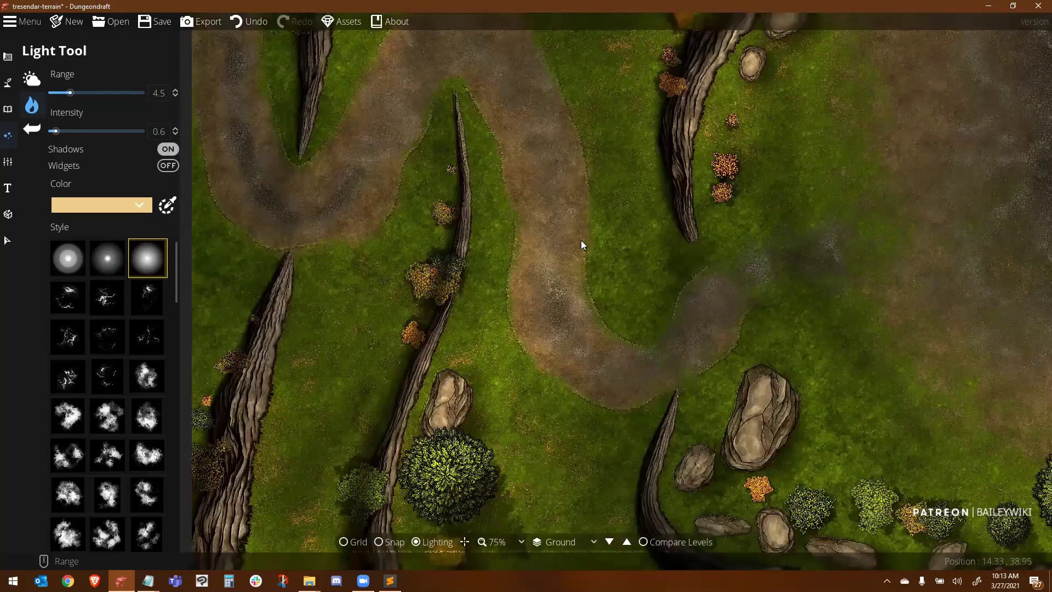
left_click_drag(584, 425, 596, 358)
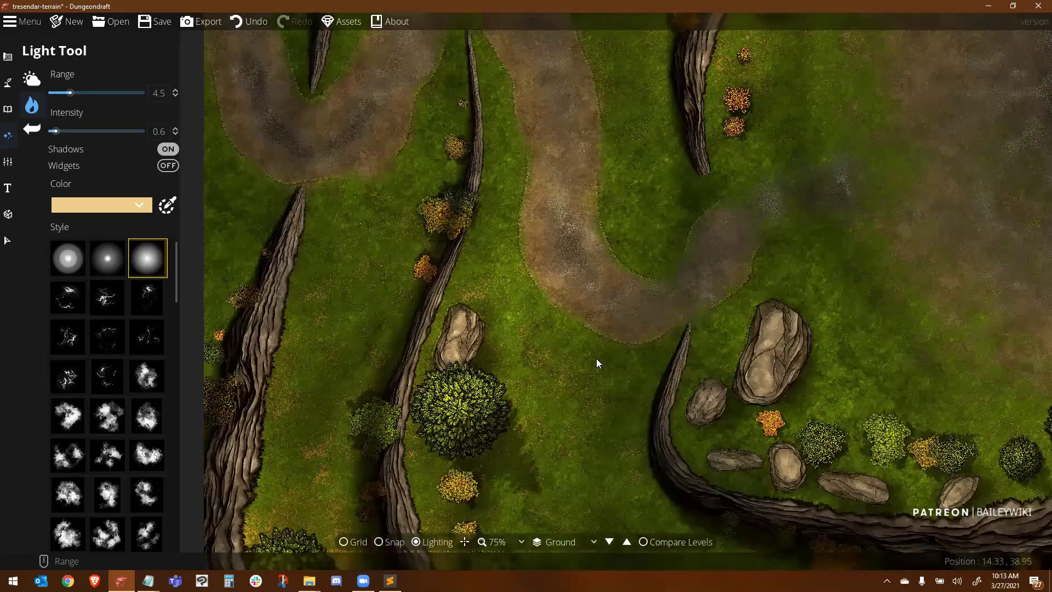
left_click_drag(1030, 143, 737, 297)
scroll(738, 297, "up", 1)
scroll(700, 274, "down", 1)
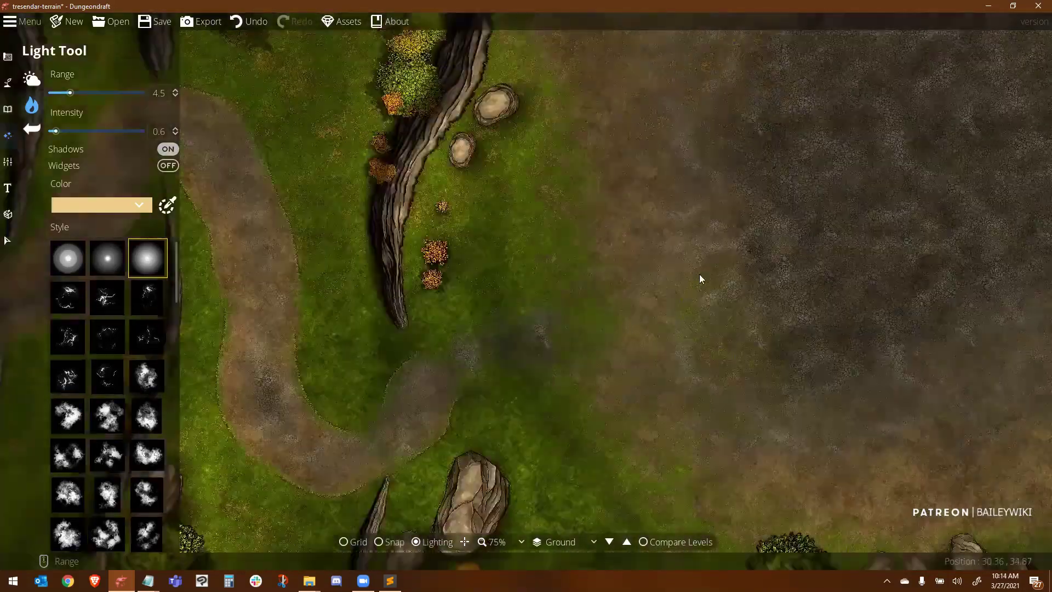
left_click_drag(388, 252, 391, 192)
key("Down")
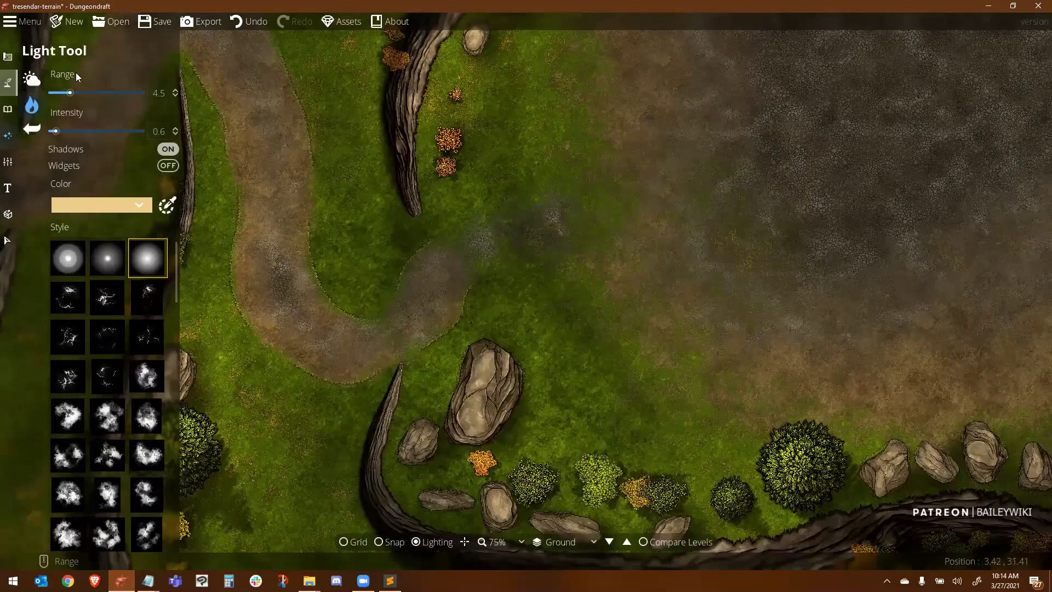
- Paint Cobblestone A Dirt terrain at brush size 4 from the winding trail's end into the clearing, and switch the terrain to Dirt A 04
key("Escape")
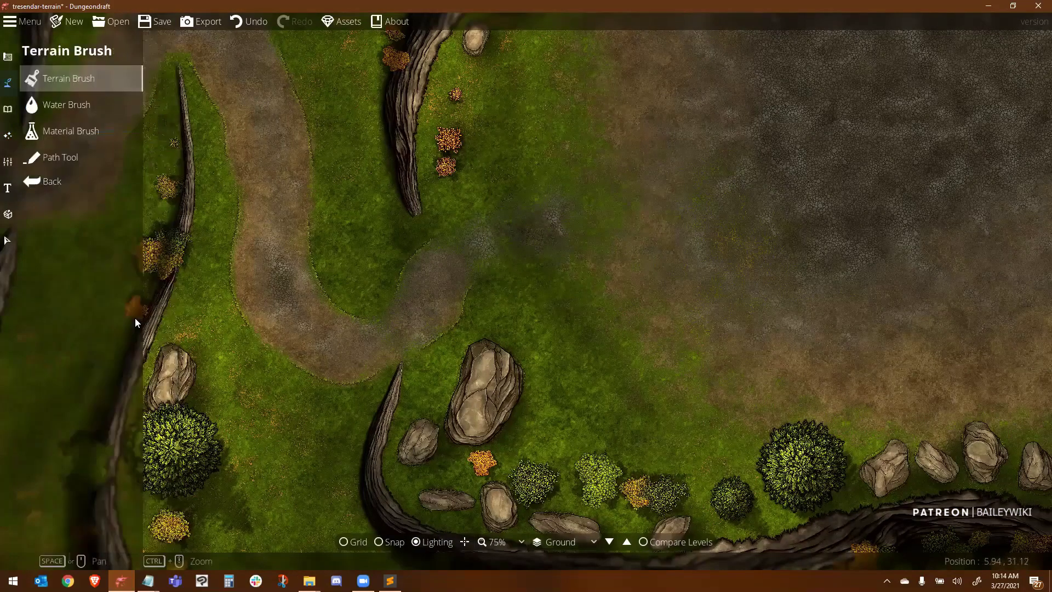
key("Return")
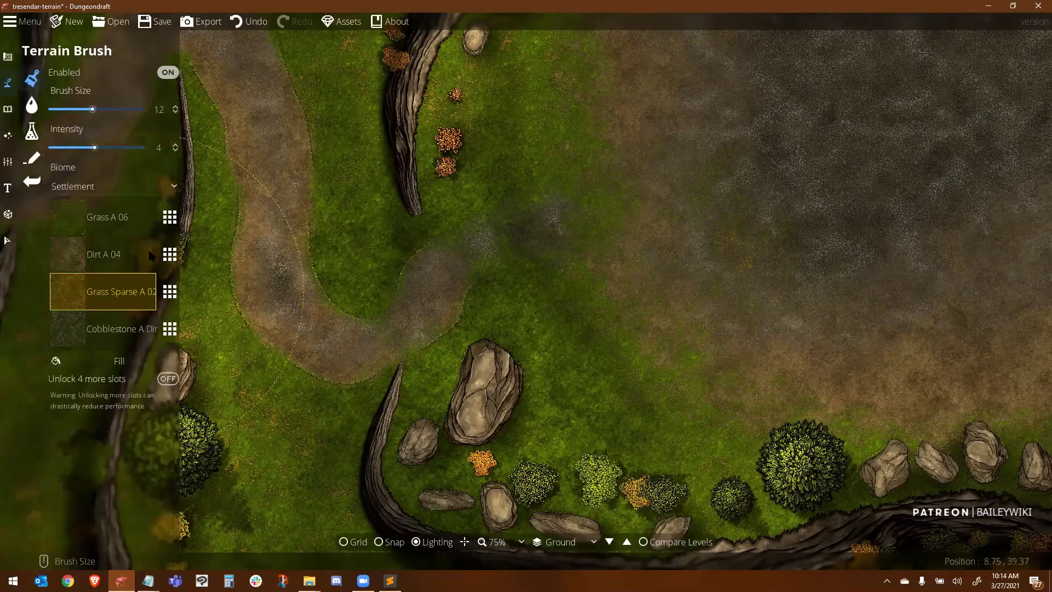
left_click(103, 329)
scroll(471, 241, "down", 8)
left_click_drag(471, 241, 647, 163)
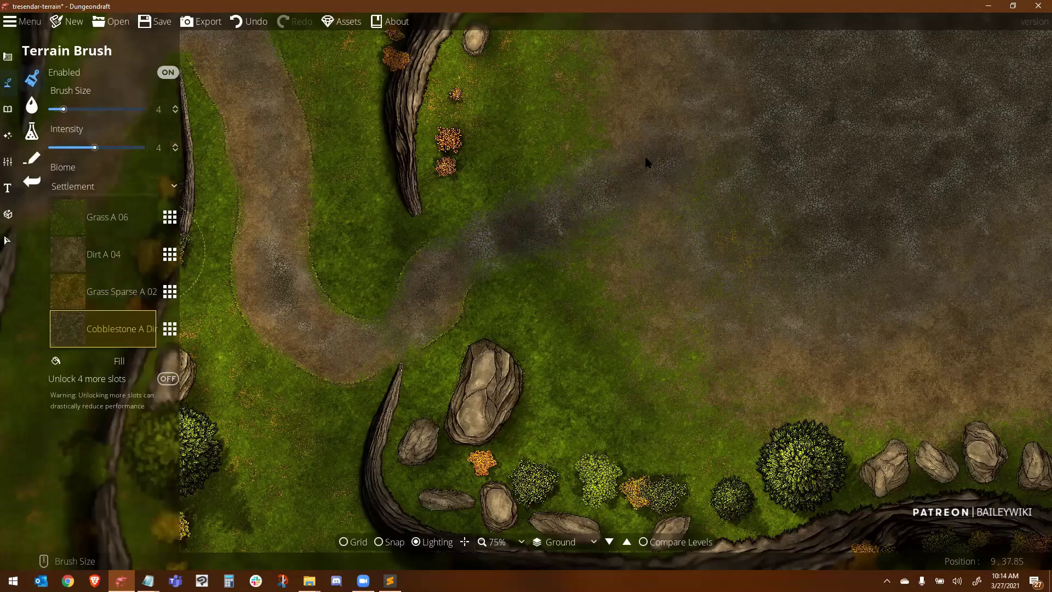
key("2")
- Inspect the lighting and terrain around the northern cliffs, the winding trail and the clearing
scroll(645, 340, "down", 2)
scroll(638, 396, "down", 1)
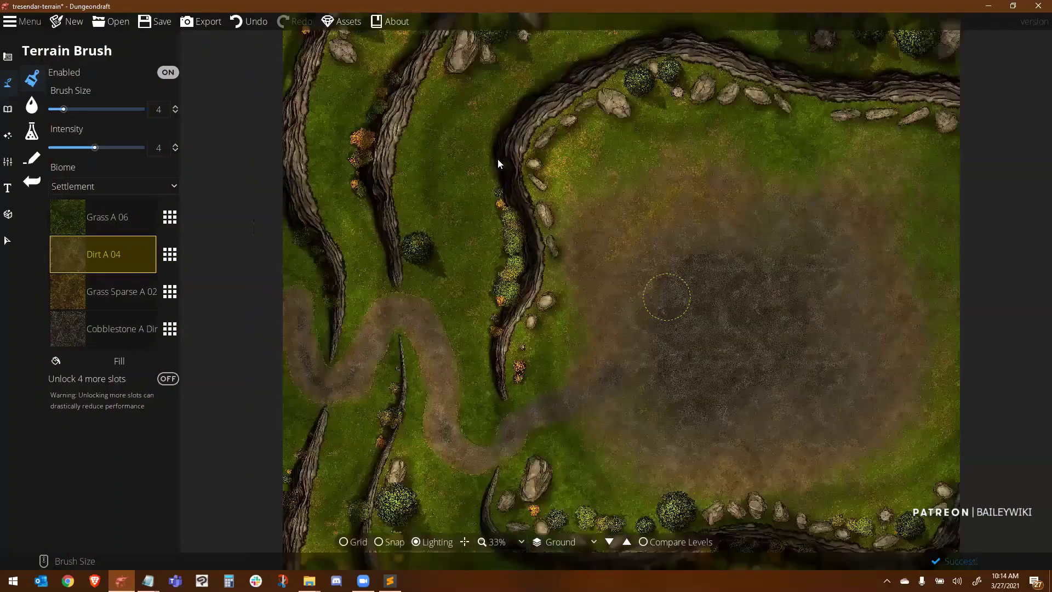
scroll(499, 160, "up", 4)
left_click_drag(471, 291, 767, 426)
left_click_drag(757, 178, 679, 551)
scroll(688, 347, "down", 4)
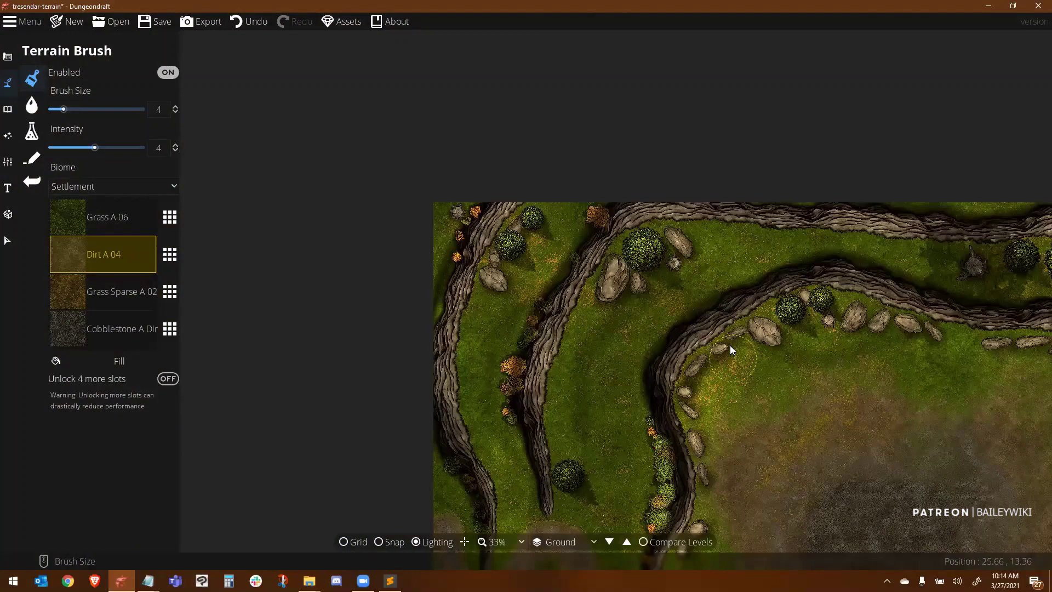
left_click_drag(730, 345, 356, 20)
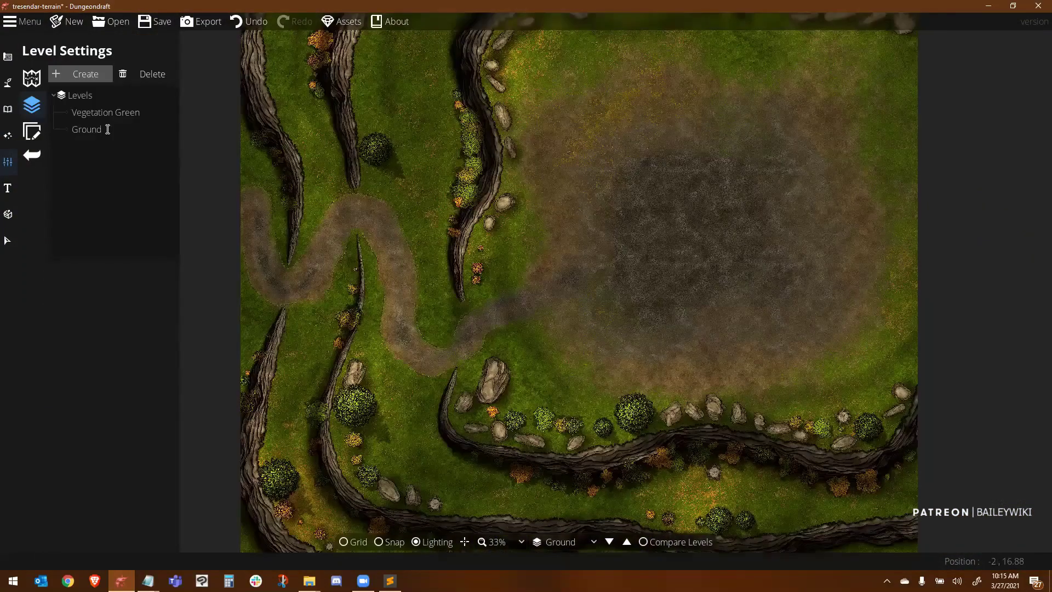
- Rename the Ground level to "Ground Green"
double_click(108, 129)
type("Ground G")
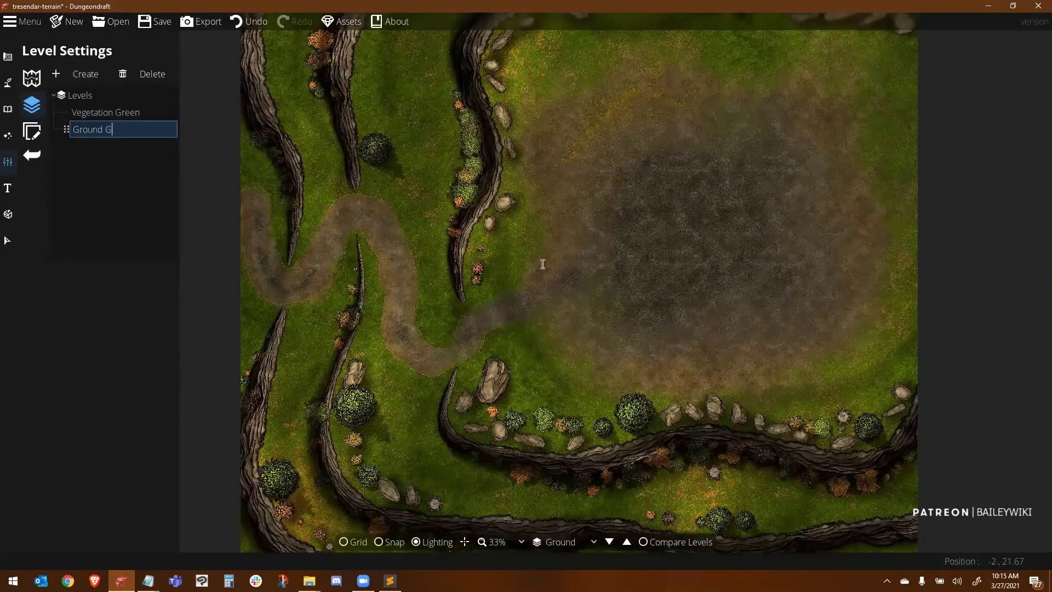
type("reen")
key("Return")
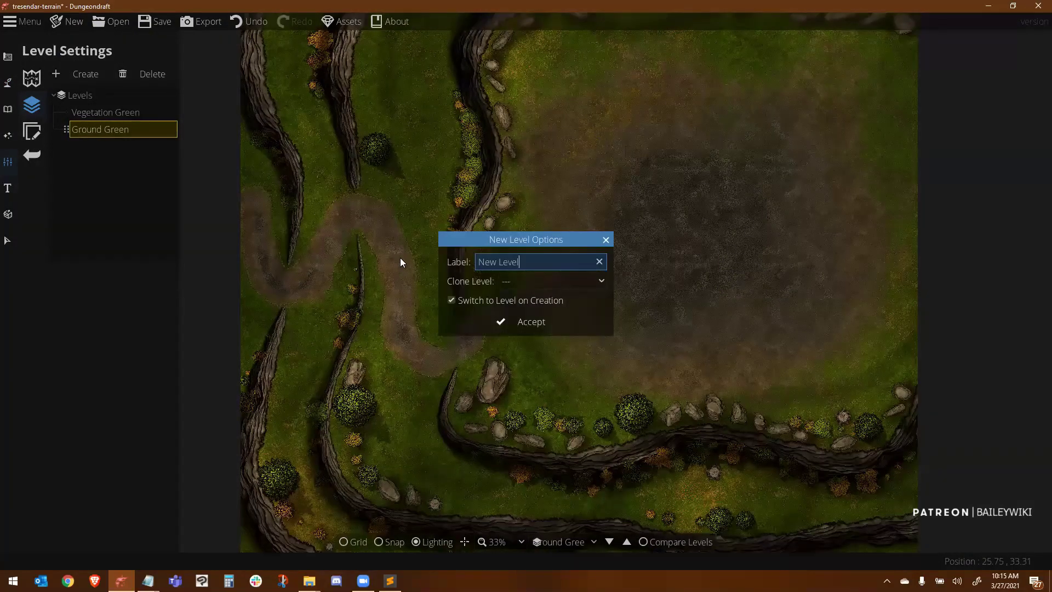
- Create a level labelled "Ground Snowy" as a clone of Ground Green and switch to it on creation
key("BackSpace")
key("BackSpace")
key("BackSpace")
key("BackSpace")
key("BackSpace")
key("BackSpace")
key("BackSpace")
key("BackSpace")
key("BackSpace")
type("Ground Snowy")
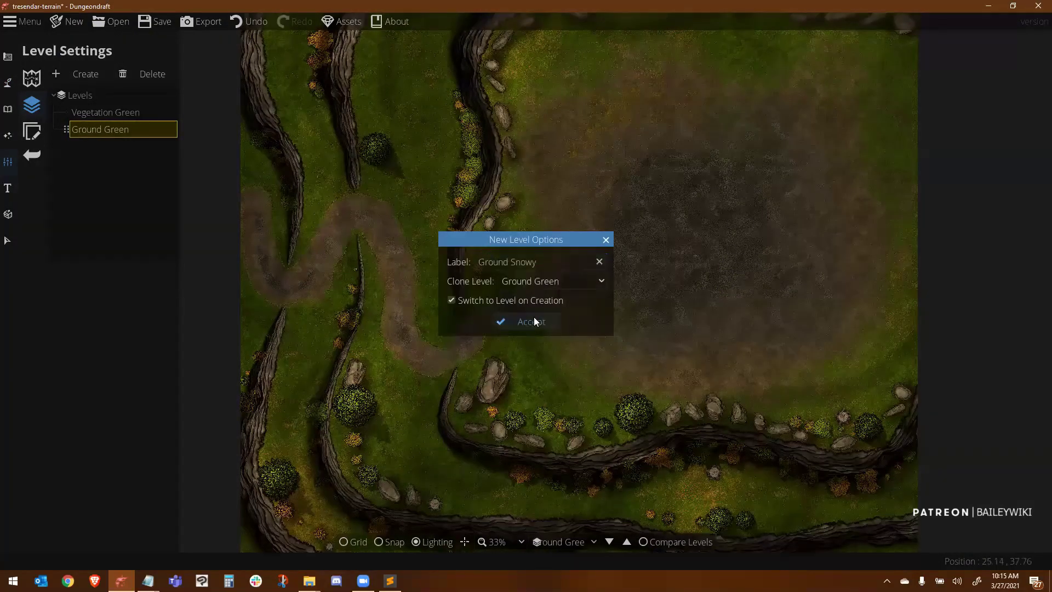
left_click(534, 320)
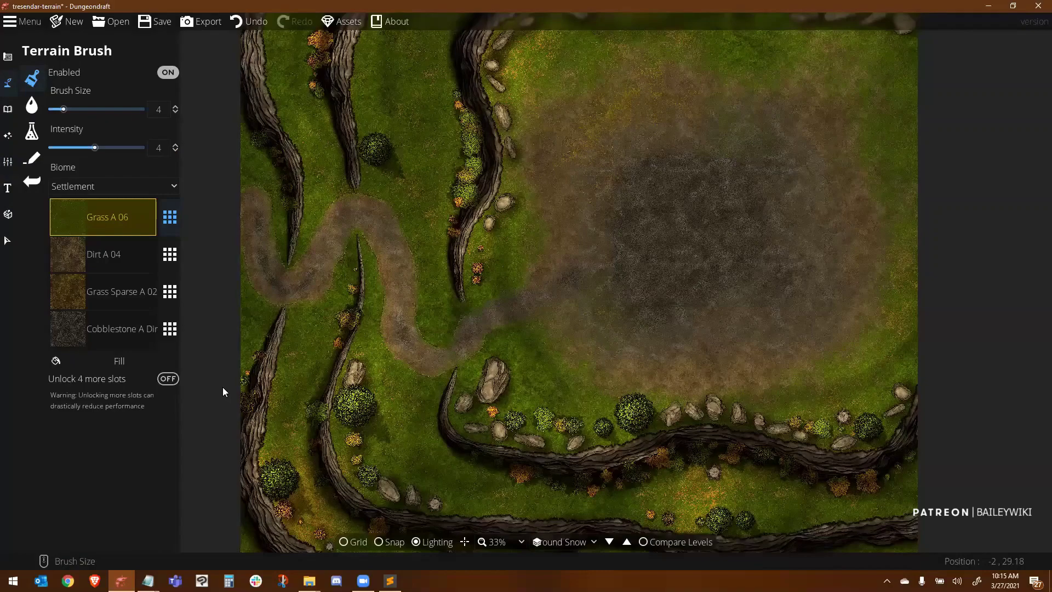
- Replace the Grass A 06 terrain texture with Snow A 01 on the snowy level
scroll(223, 415, "down", 15)
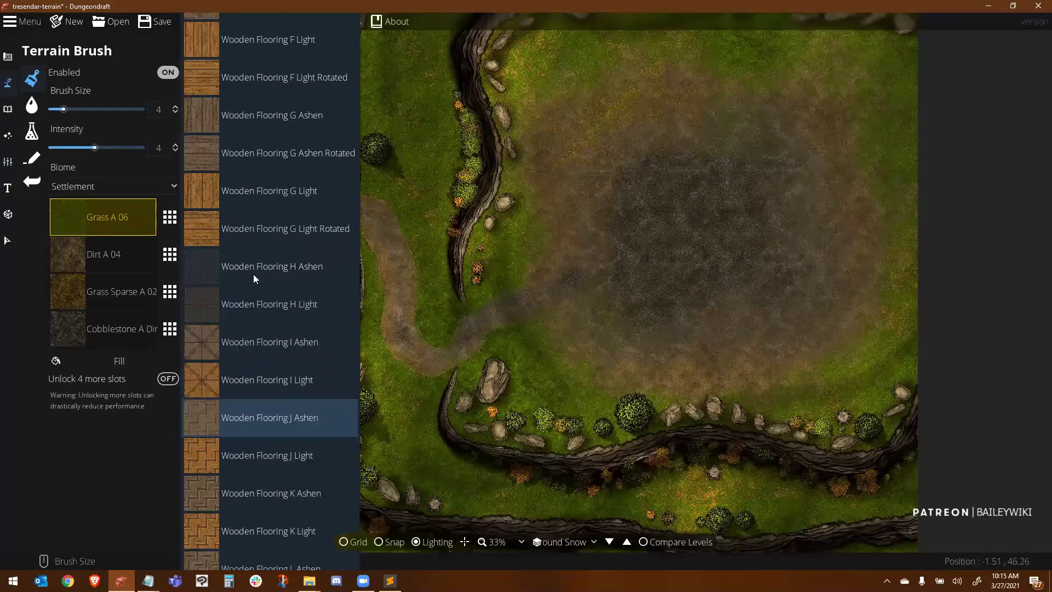
left_click(253, 274)
scroll(532, 278, "up", 5)
scroll(469, 192, "down", 1)
scroll(470, 193, "down", 4)
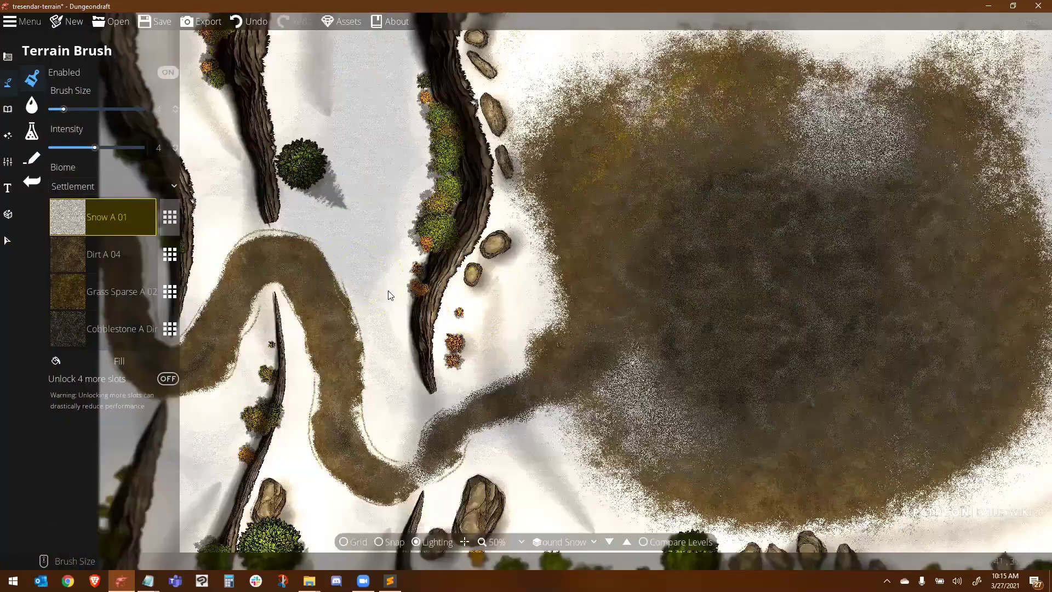
- Replace the Grass Sparse A 02 terrain texture with Snow Ice B 01 and keep terrain enabled
scroll(381, 281, "down", 3)
scroll(367, 261, "up", 1)
left_click_drag(367, 260, 512, 115)
left_click(169, 291)
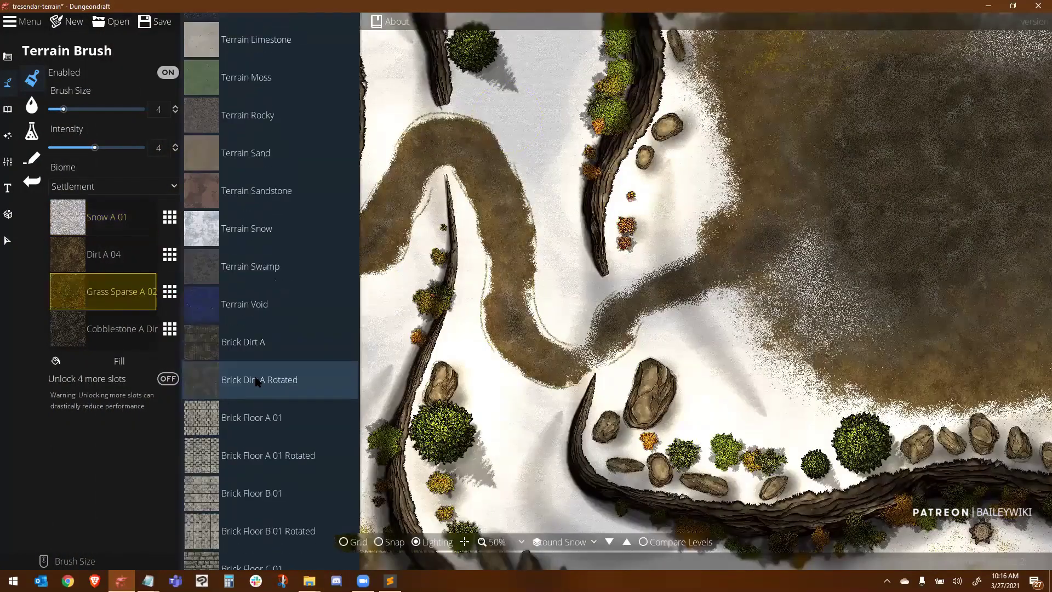
scroll(255, 374, "down", 2)
scroll(256, 378, "down", 15)
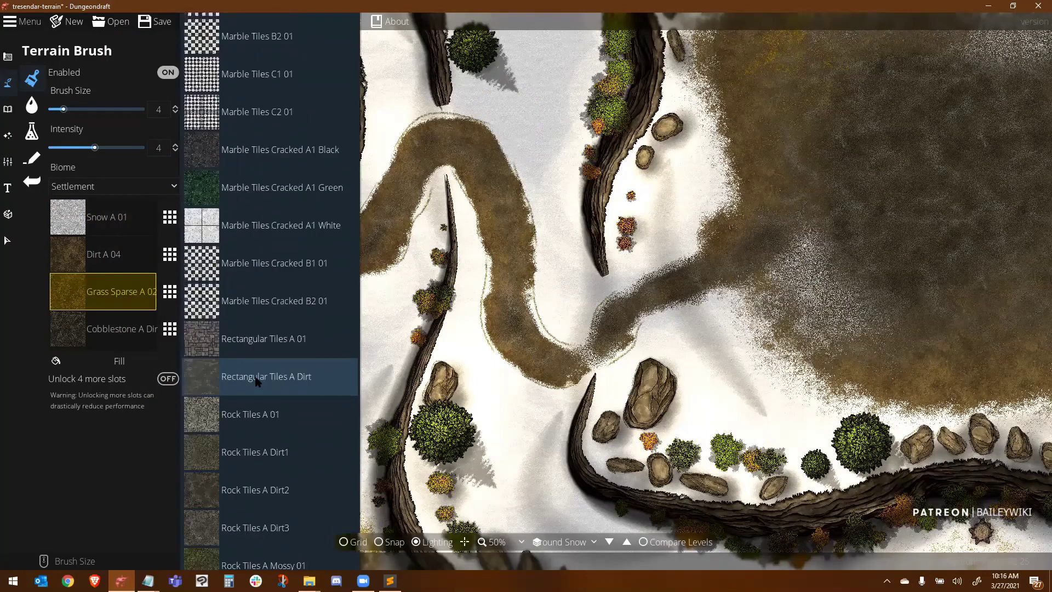
scroll(257, 384, "down", 15)
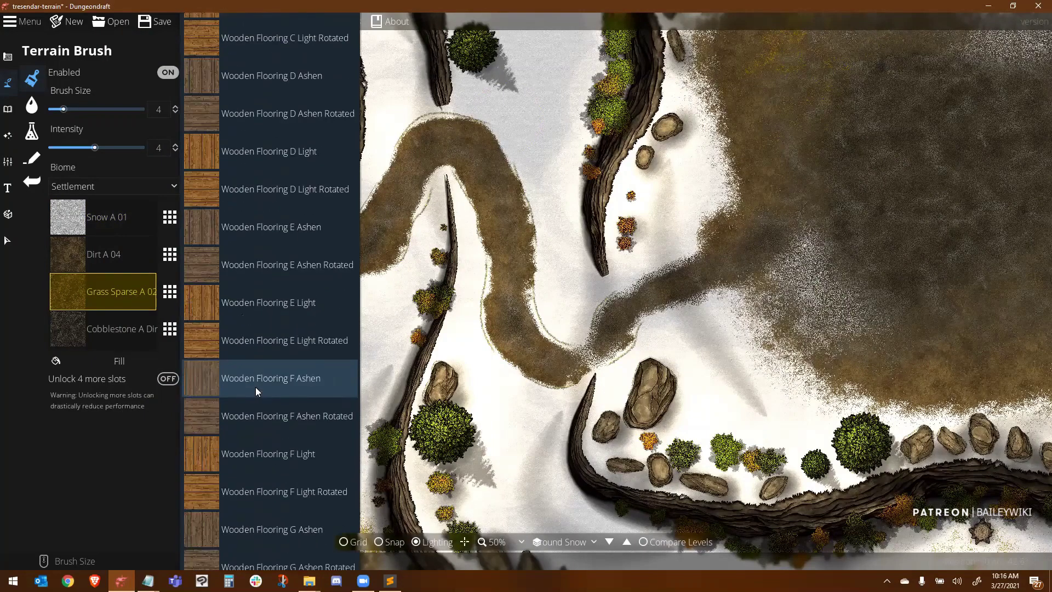
scroll(255, 387, "down", 13)
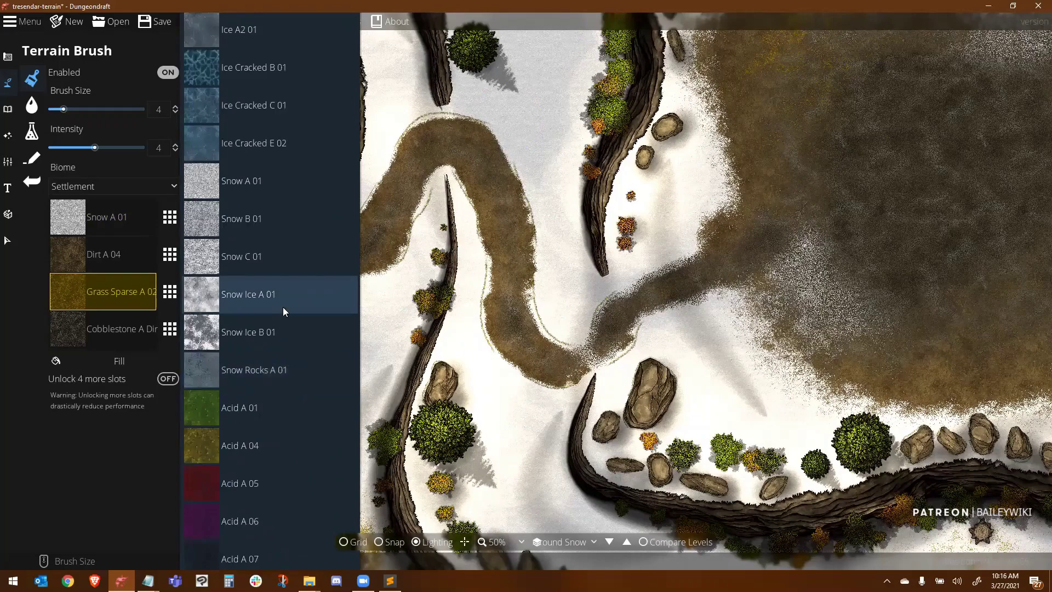
left_click(285, 334)
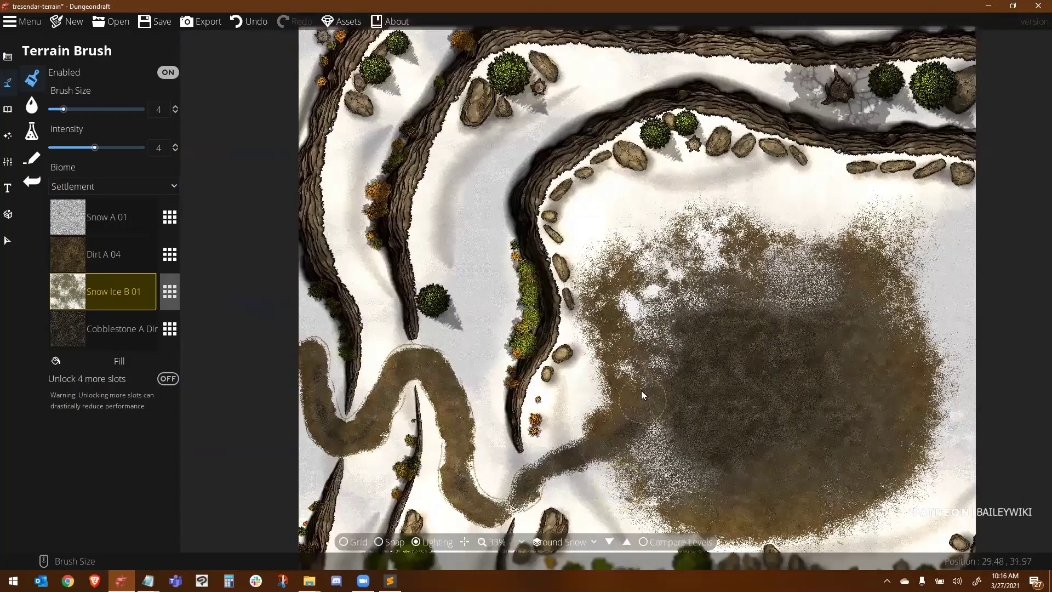
left_click(167, 72)
left_click(170, 71)
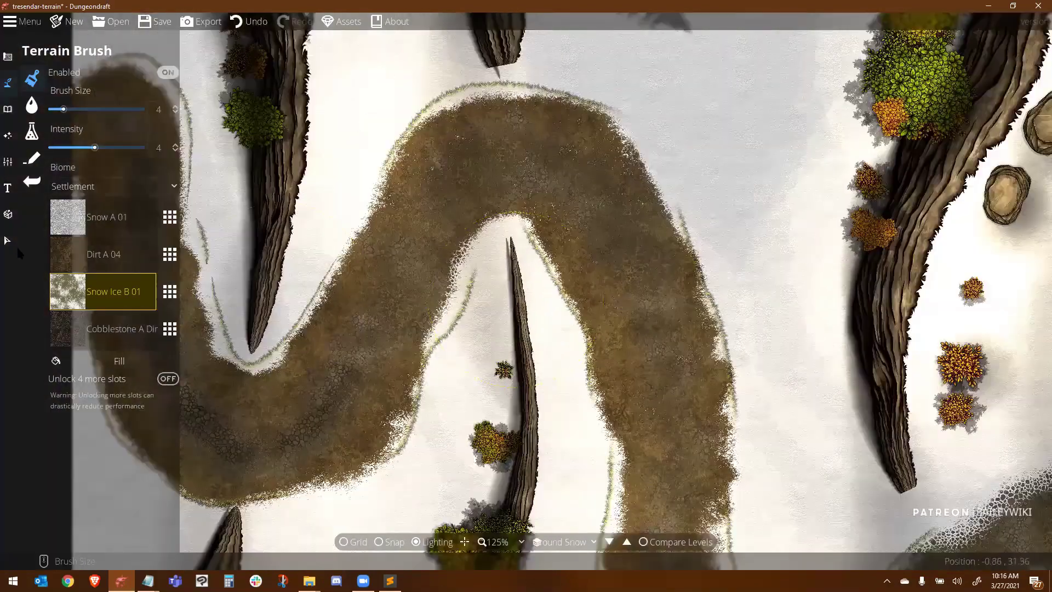
- Select and delete the green grass edging paths along both sides of the winding dirt trail
left_click(8, 241)
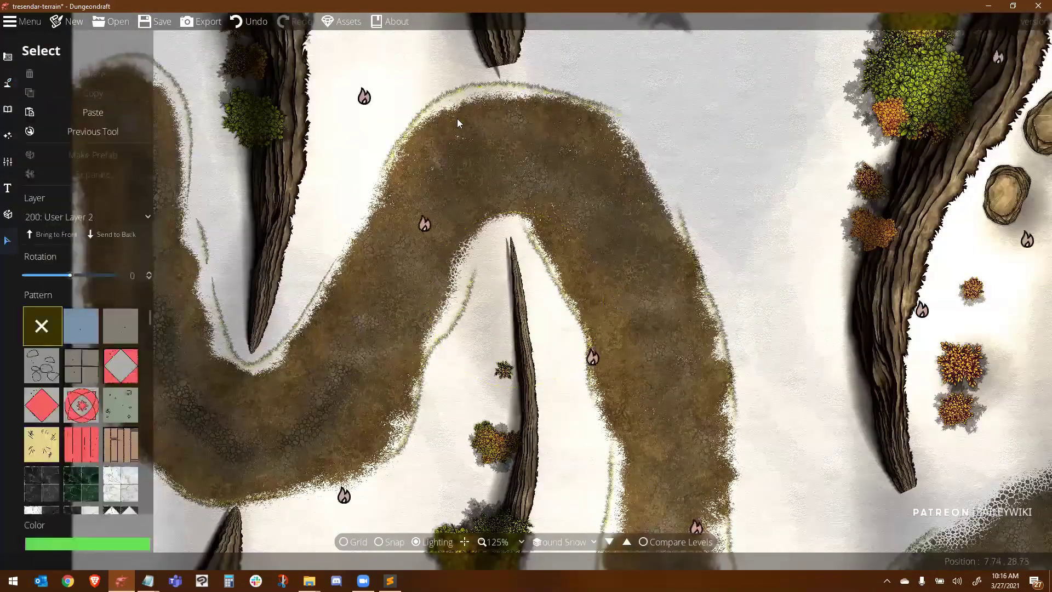
left_click(679, 244)
key("Delete")
left_click(421, 360)
key("Delete")
left_click(550, 276)
key("Delete")
left_click(314, 297)
key("Delete")
left_click(204, 243)
key("Delete")
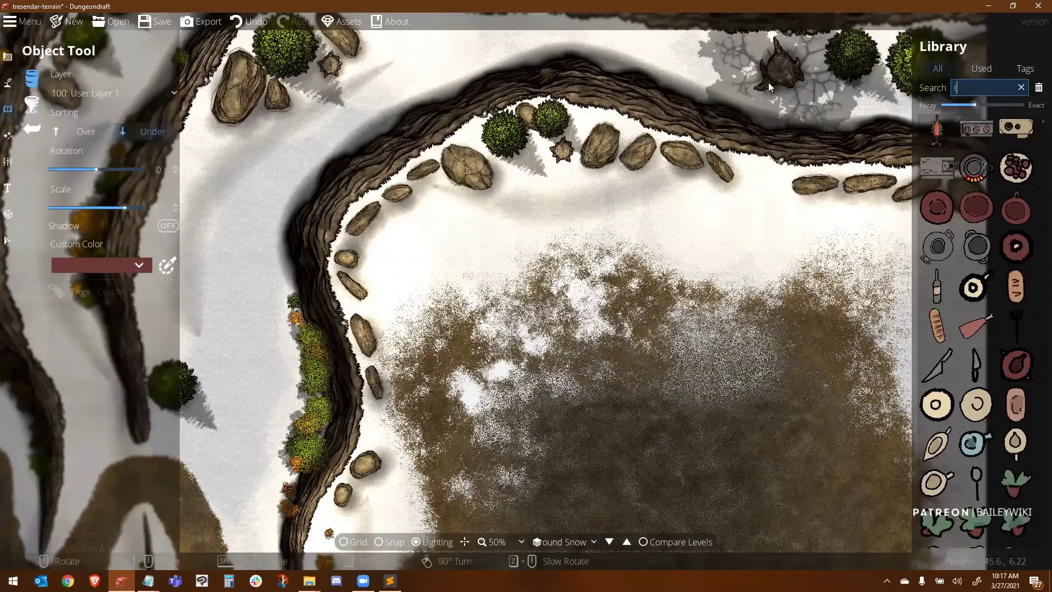
- Search the object library for "tree" and choose the Pine Tree Shadow Snow A10 object
type("ree")
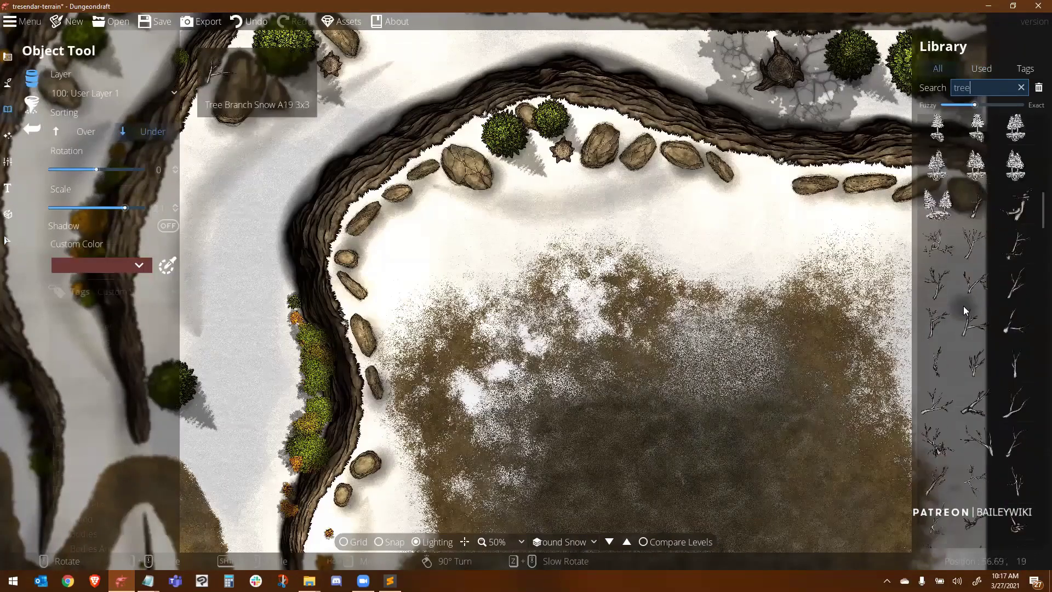
scroll(1017, 188, "up", 3)
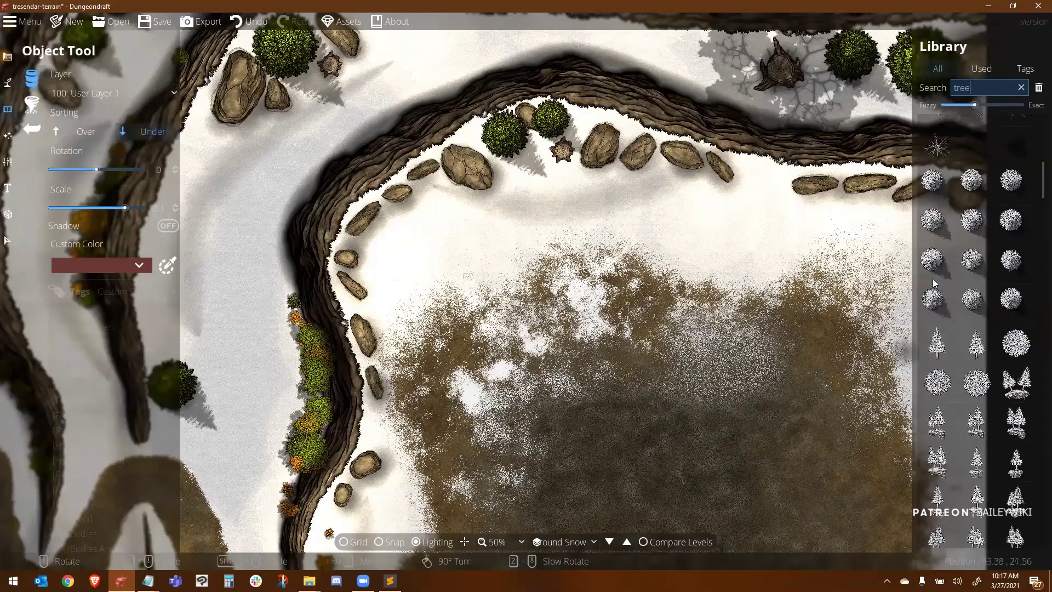
mouse_move(937, 192)
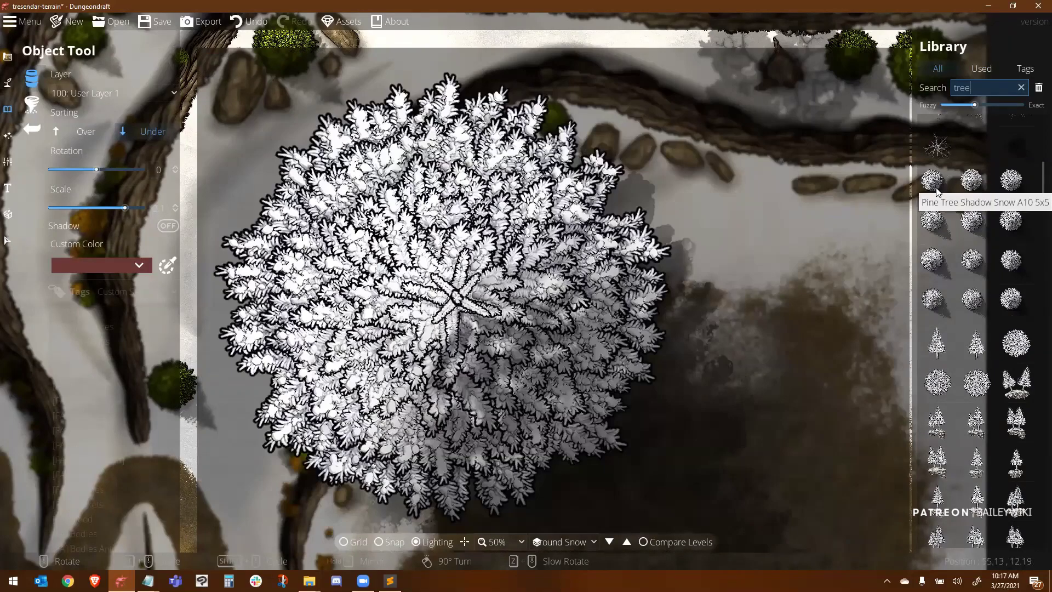
left_click(937, 192)
- Try placing a row of different snowy pine trees along the upper edge of the dirt clearing
scroll(718, 304, "down", 2)
left_click(719, 303)
left_click(975, 183)
left_click_drag(839, 296, 768, 291)
left_click(768, 291)
left_click(866, 295)
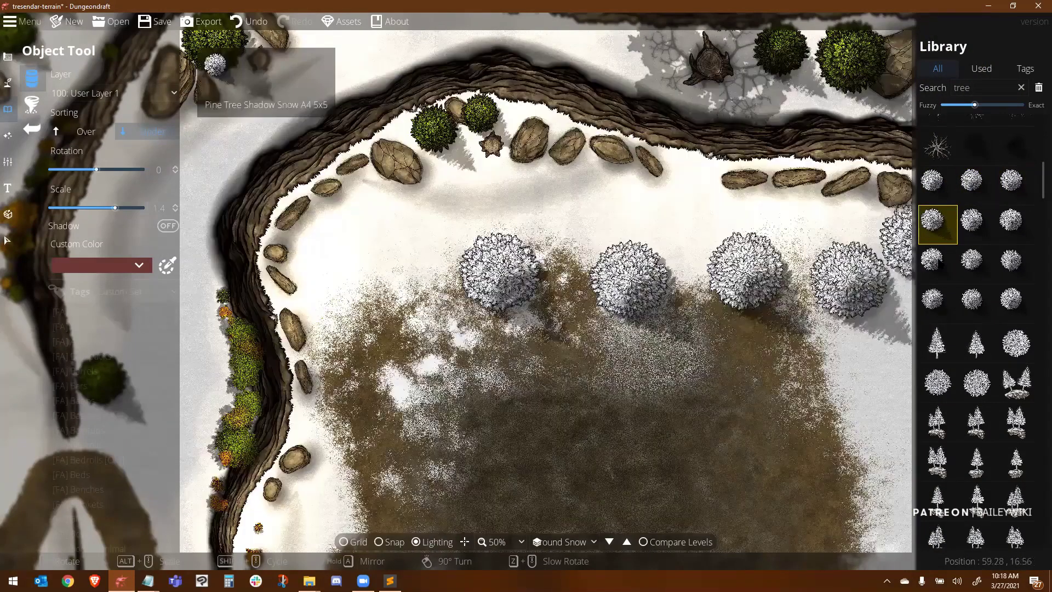
mouse_move(938, 263)
- Undo the trial snowy pine placements at the dirt clearing
key("ctrl+z")
key("ctrl+z")
key("ctrl+z")
key("ctrl+z")
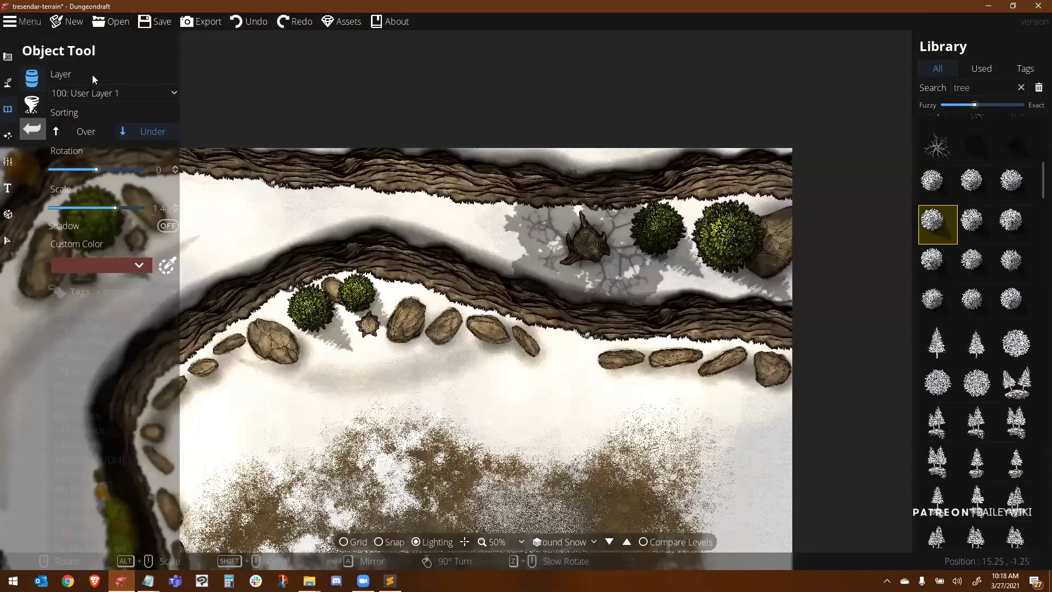
- Set the object layer to 200: User Layer 2 with Over sorting and cover the large green tree near the map's upper-right corner with a snowy pine
left_click(93, 93)
left_click(70, 128)
left_click(70, 128)
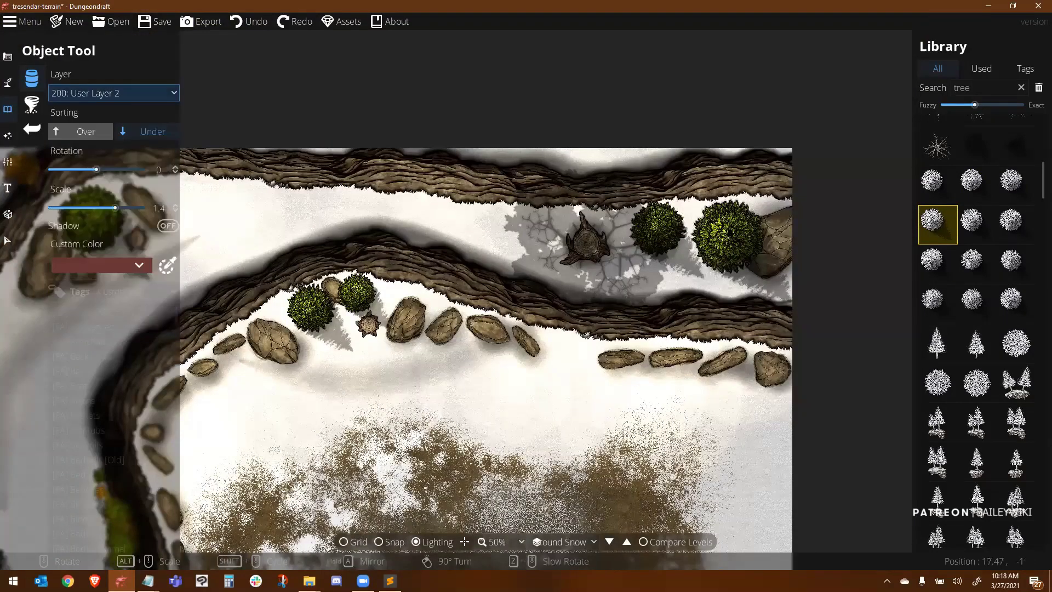
left_click(746, 259)
- Switch to the Scatter Tool, search for "pine" with stricter matching, and select the twelve Pine Tree Shadow Snow objects
key("s")
left_click(978, 88)
key("BackSpace")
key("BackSpace")
key("BackSpace")
key("BackSpace")
type("pine")
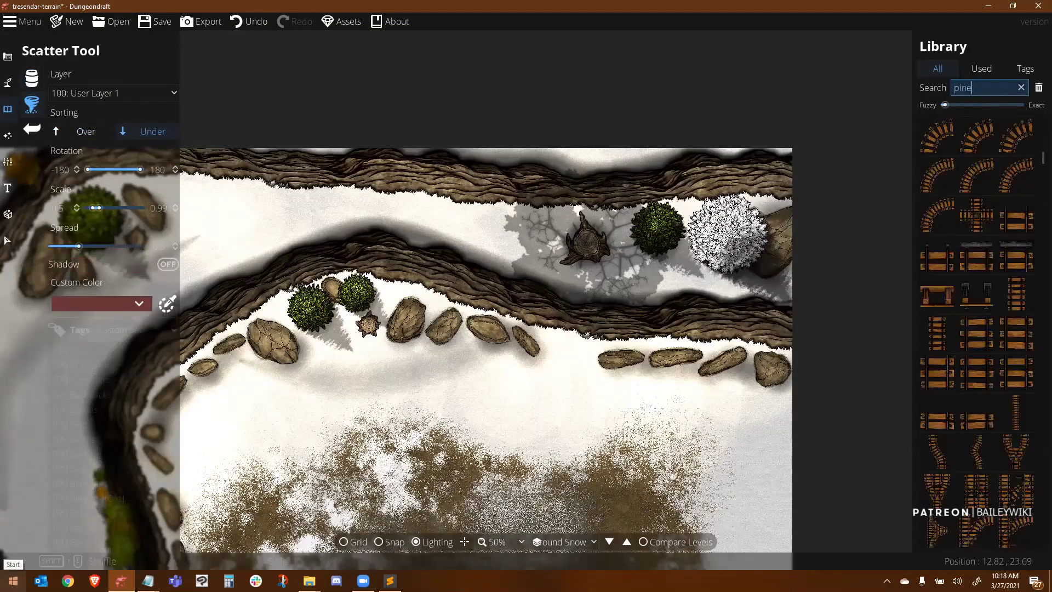
left_click(989, 105)
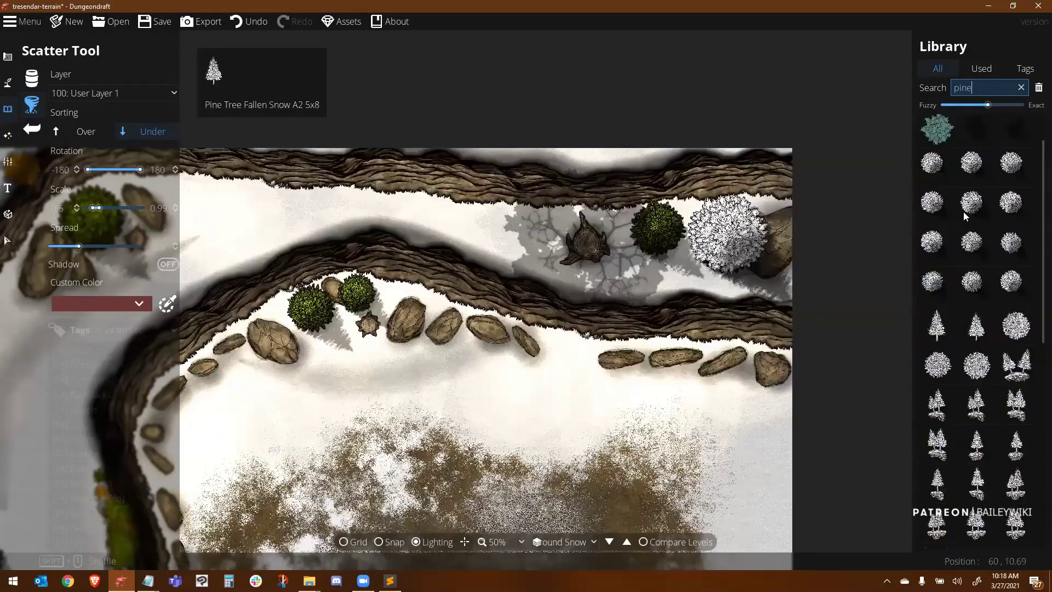
mouse_move(980, 278)
left_click(932, 208)
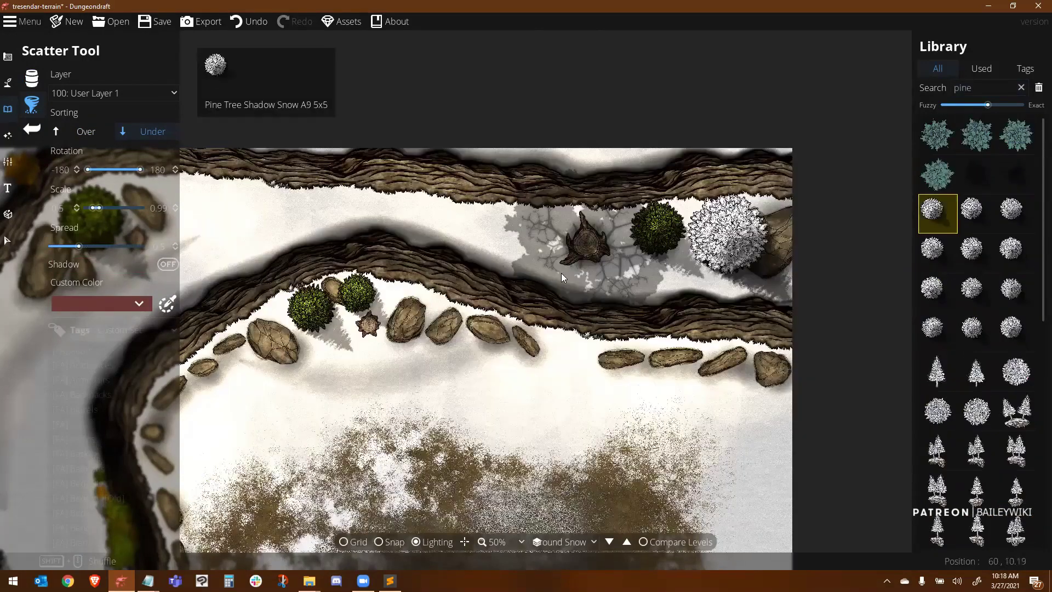
left_click(1011, 327, "shift")
- Set both the minimum and maximum scatter rotation to 0
left_click(60, 169)
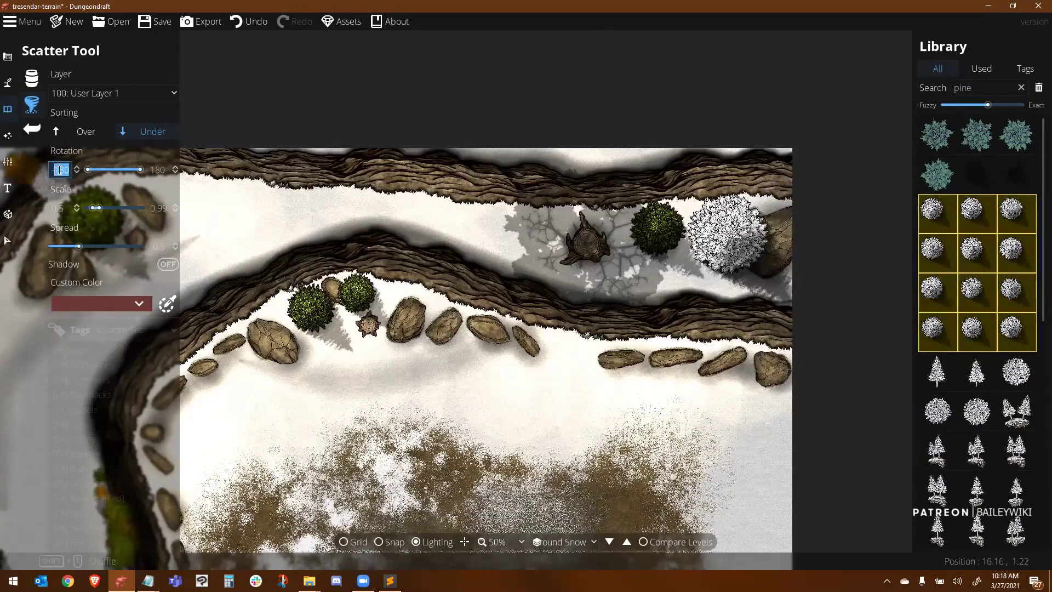
key("BackSpace")
type("0")
key("Return")
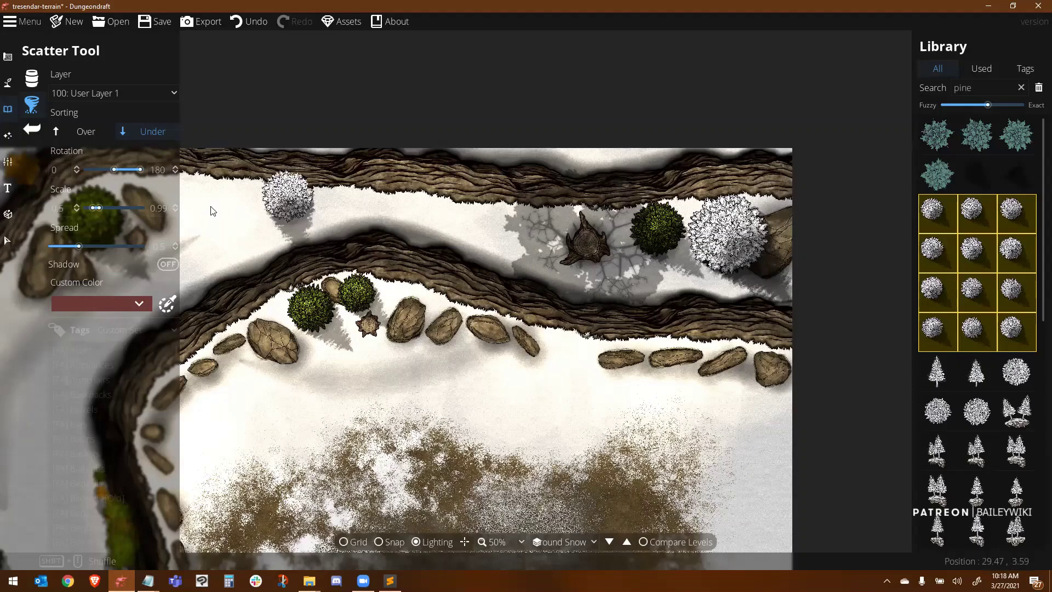
double_click(158, 171)
type("0")
key("Return")
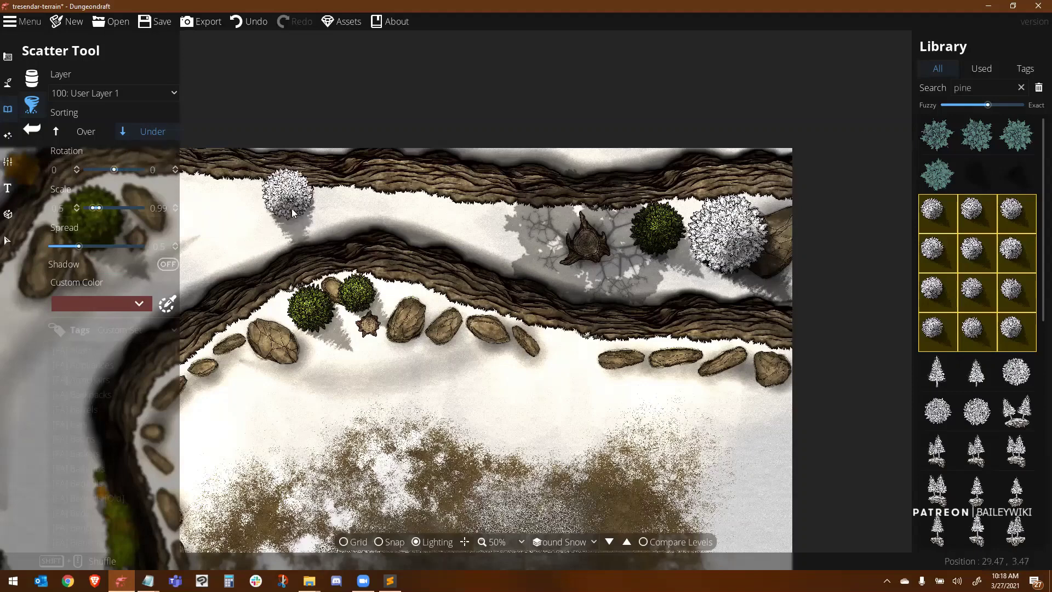
- Set the scatter layer to 200: User Layer 2, enlarge the scale range, and cover the small green tree beside the stump with a snowy pine
left_click(103, 94)
left_click(110, 125)
left_click(669, 243)
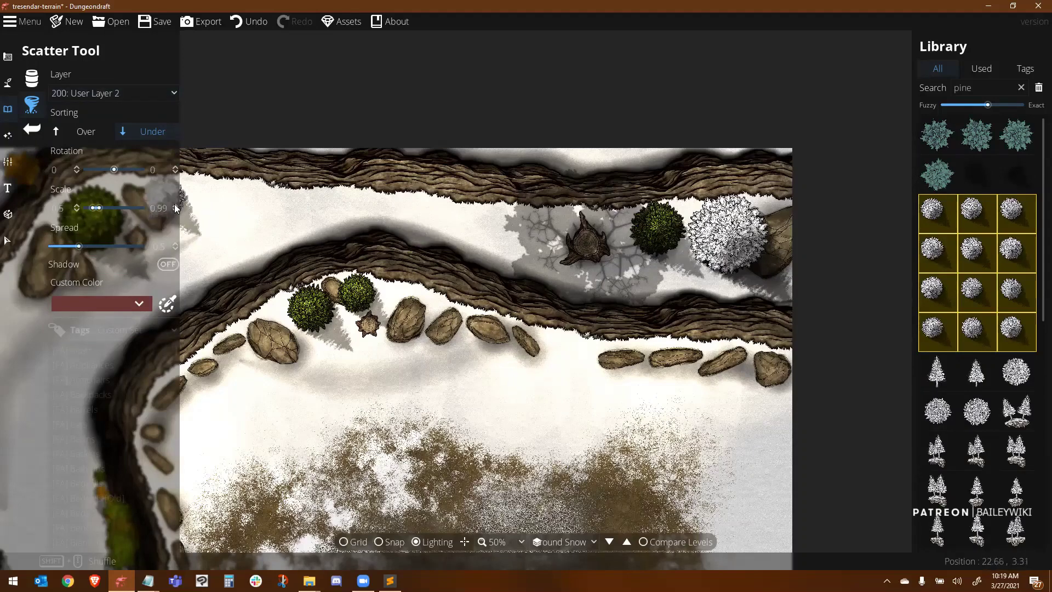
left_click_drag(175, 208, 175, 176)
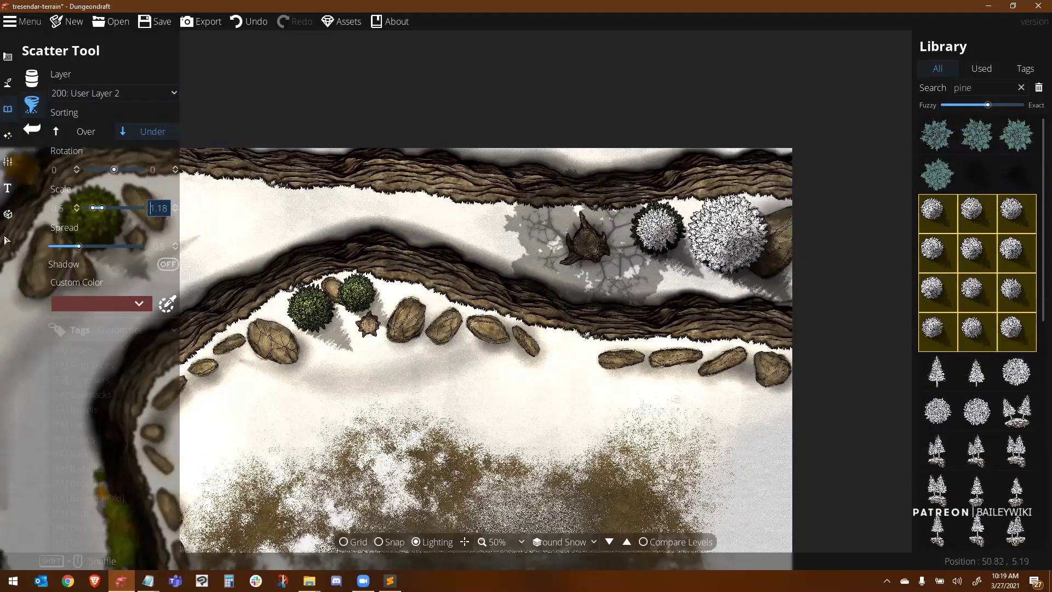
left_click(665, 239)
left_click_drag(94, 211, 97, 211)
left_click(666, 248)
left_click(665, 248)
left_click(666, 248)
left_click_drag(361, 256, 702, 142)
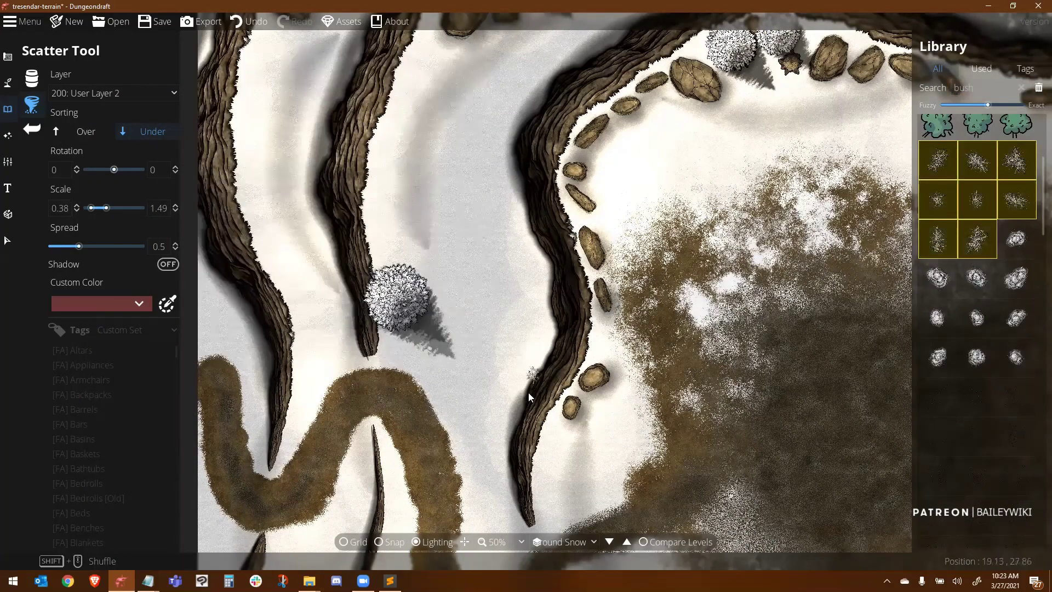
- Scatter bare snowy bushes on 100: User Layer 1 along the outer edge of the clearing's western cliff, undoing any stray placement
left_click(112, 92)
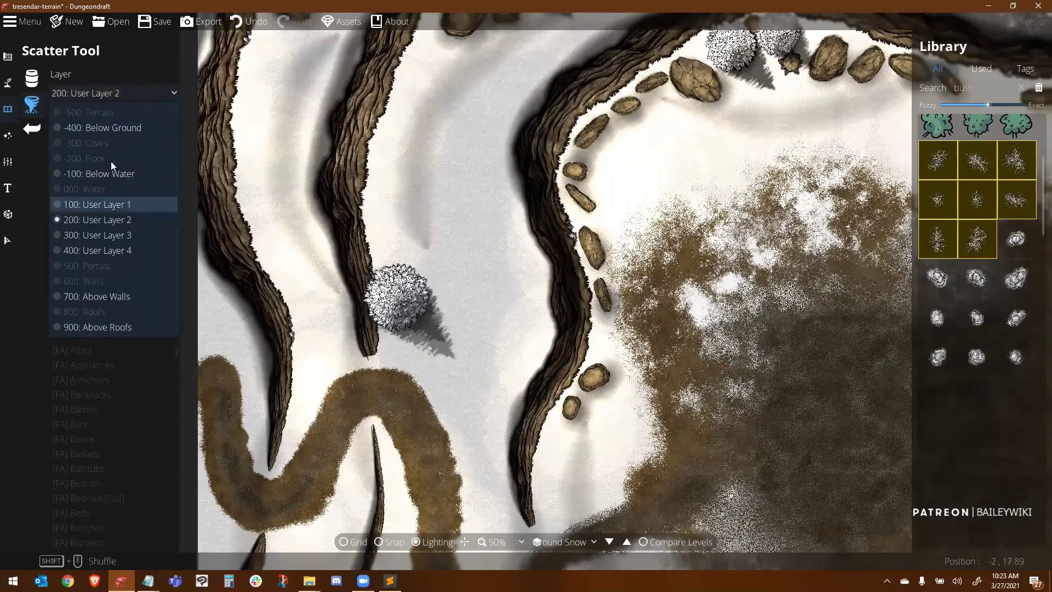
left_click(110, 204)
left_click_drag(556, 287, 546, 374)
mouse_move(540, 364)
left_mouse_down()
mouse_move(526, 233)
mouse_move(548, 344)
mouse_move(515, 427)
mouse_move(540, 312)
mouse_move(522, 225)
left_mouse_up()
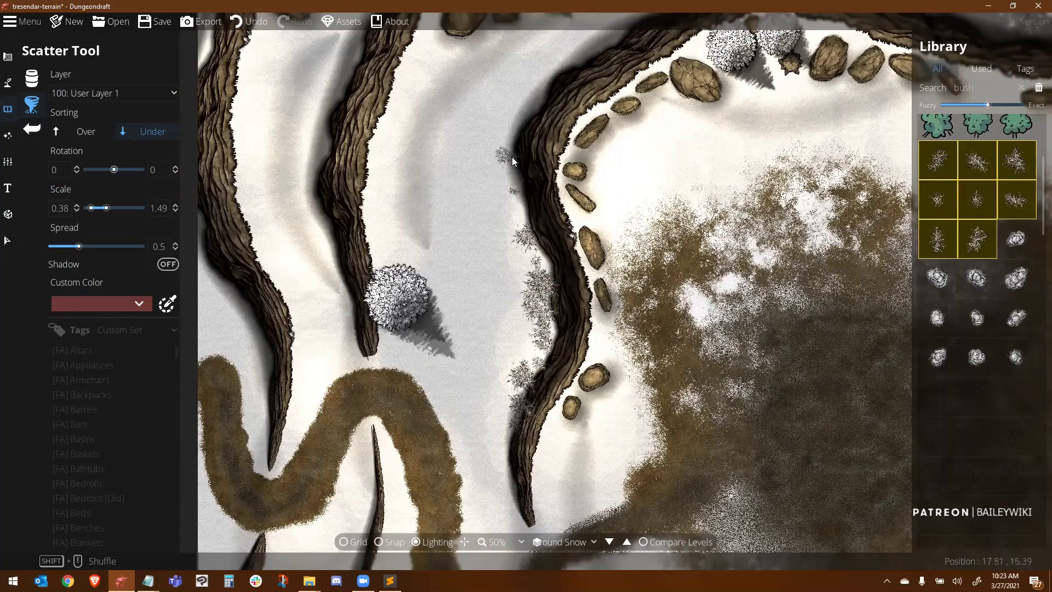
mouse_move(512, 157)
left_mouse_down()
mouse_move(517, 211)
mouse_move(563, 344)
left_mouse_up()
left_click_drag(487, 357, 518, 376)
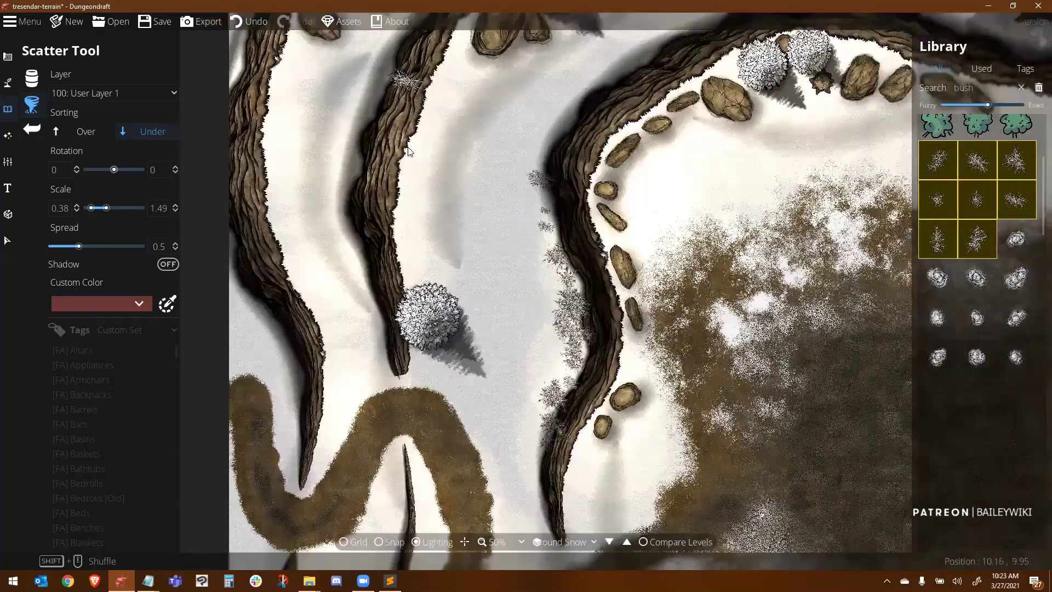
key("ctrl+z")
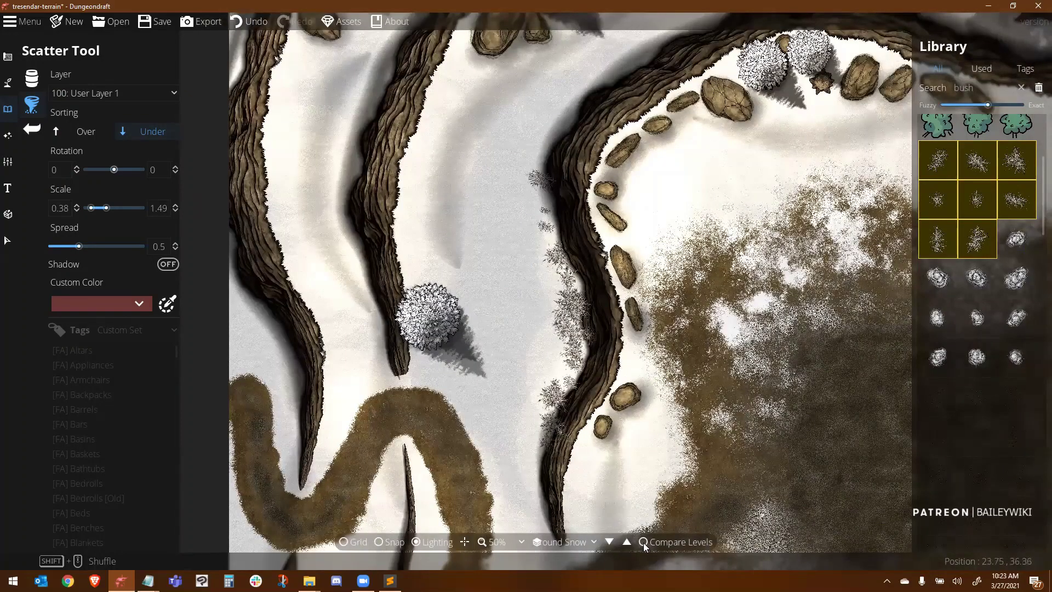
- Compare the snowy level with Ground Green as the reference level, with the current level's opacity at 45%
left_click(644, 542)
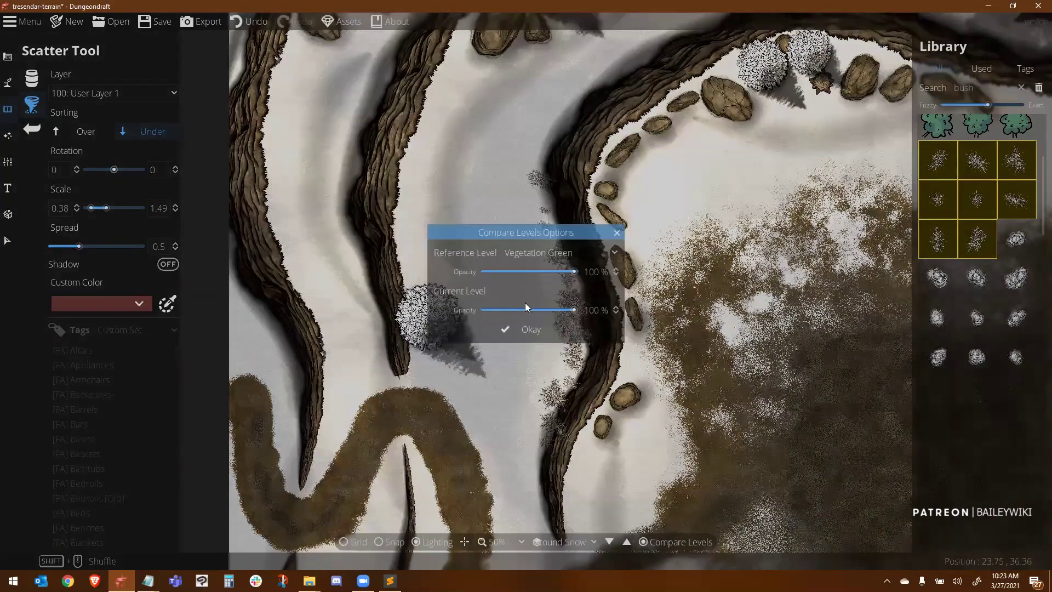
left_click(525, 307)
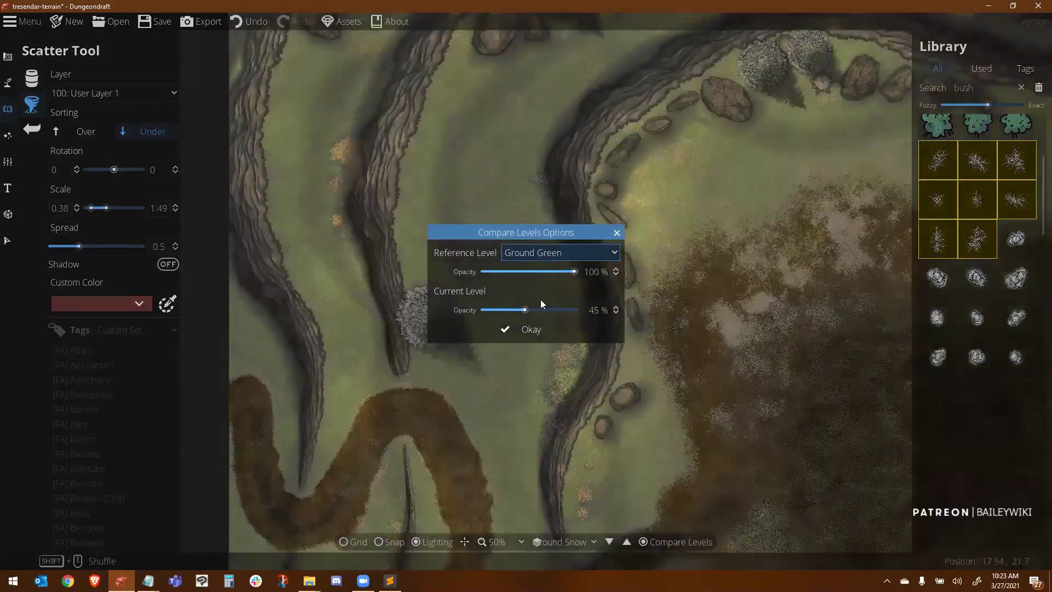
left_click(496, 329)
scroll(351, 277, "up", 2)
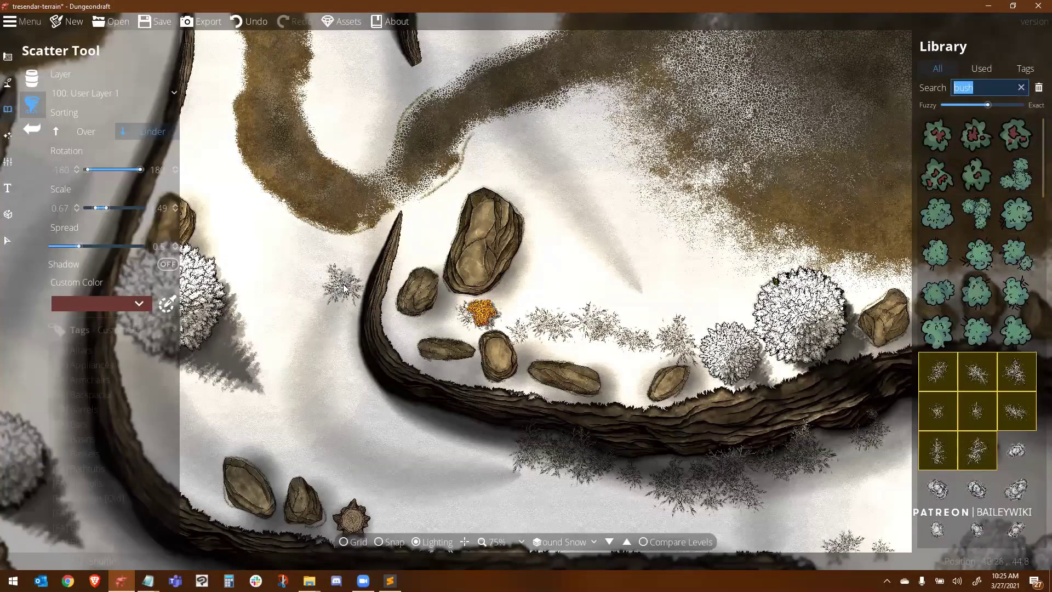
- Find the bare-branch shadow objects in the library and select all fourteen for scattering
type("ow")
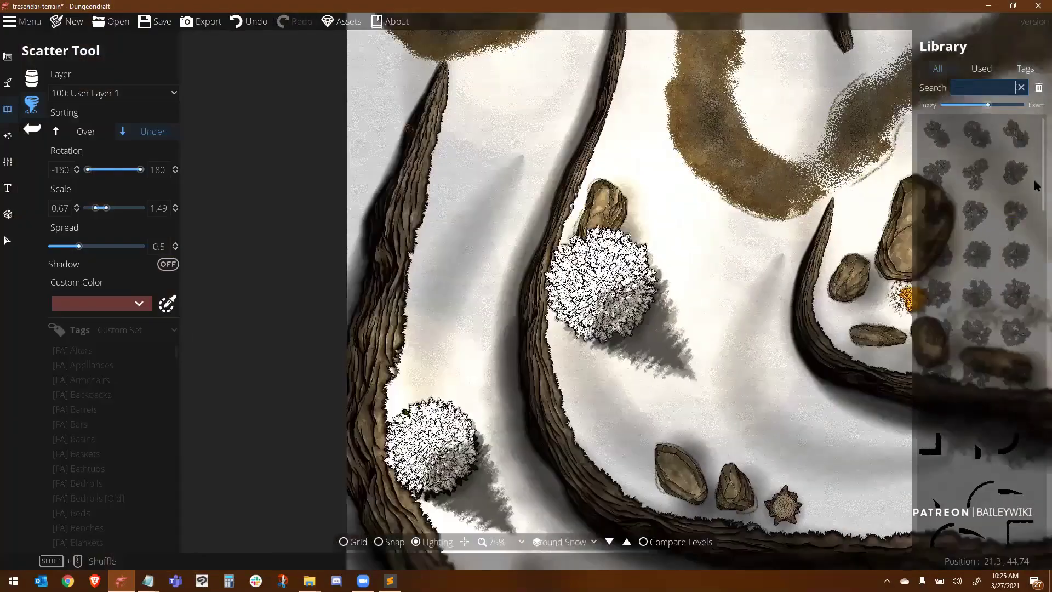
left_click_drag(1043, 179, 1044, 322)
left_click(980, 171)
left_click(1013, 328, "shift")
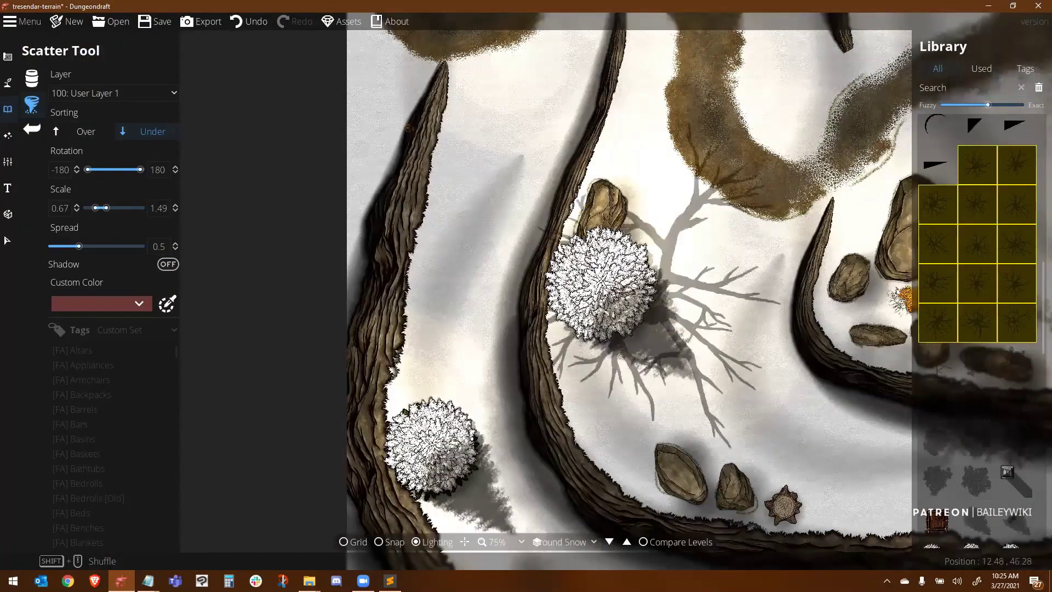
- Set the scatter scale range to 0.22–0.42 and scatter branch shadows around the bare bushes below the southern cliff
left_click_drag(95, 208, 88, 211)
left_click_drag(106, 208, 94, 214)
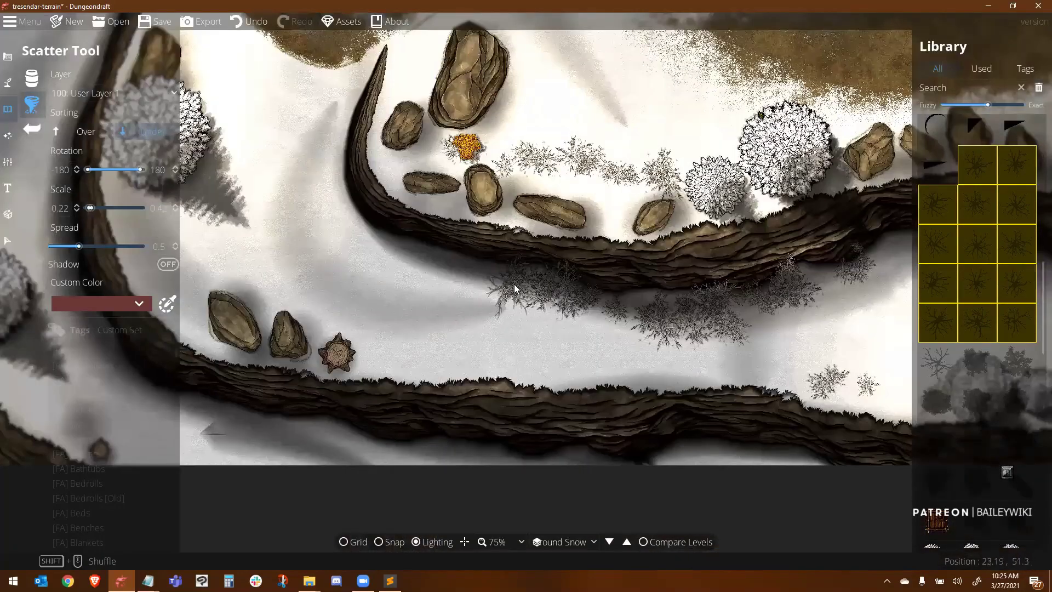
scroll(669, 318, "up", 2)
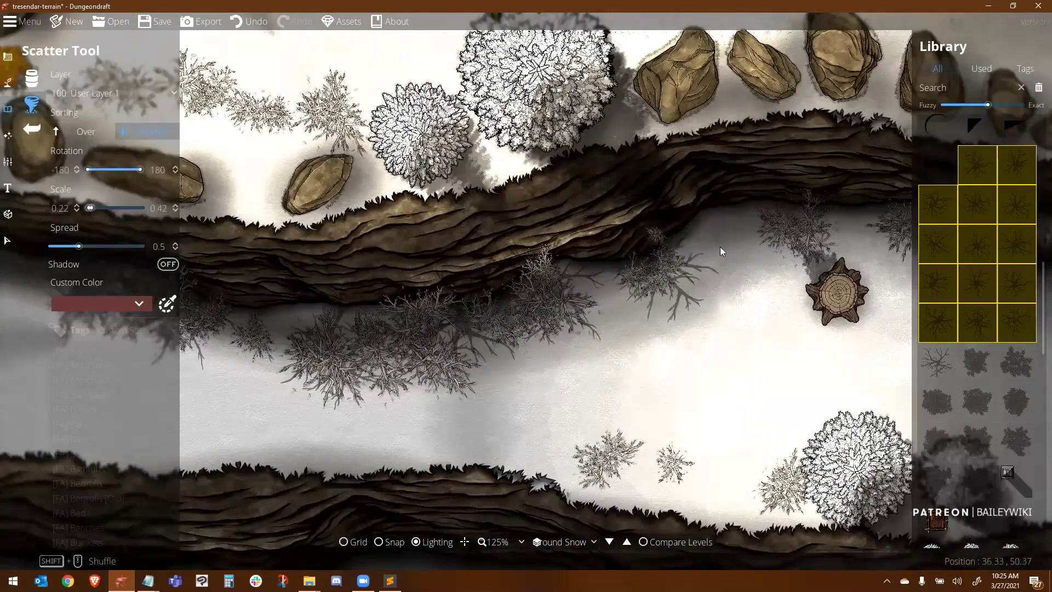
left_click_drag(827, 236, 612, 235)
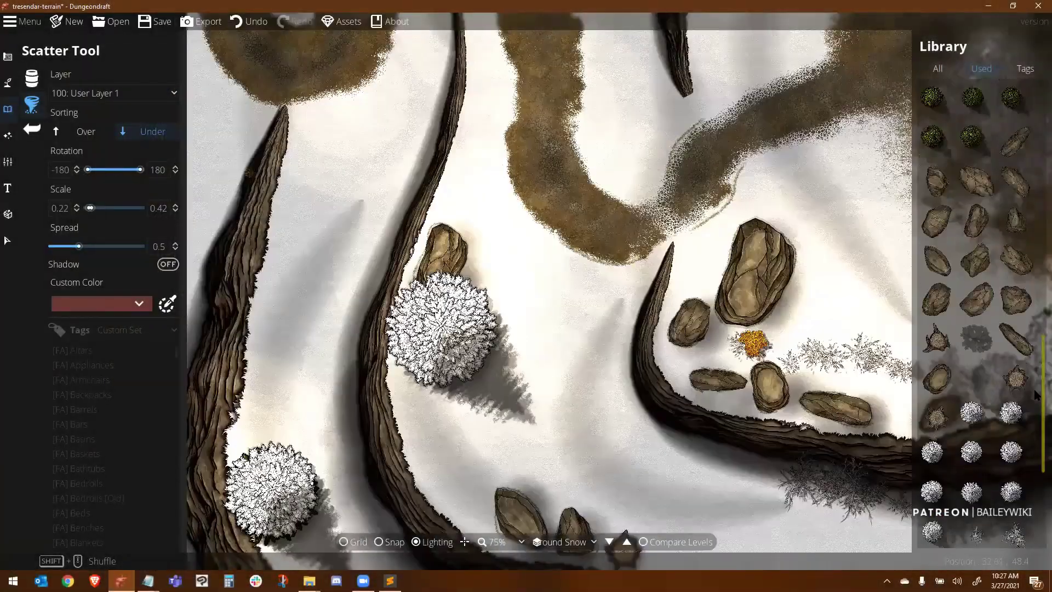
- Take the soft shadow from the used objects and place it individually beneath the bare bushes on 100: User Layer 1, sorted Under
scroll(977, 312, "down", 2)
left_click(977, 311)
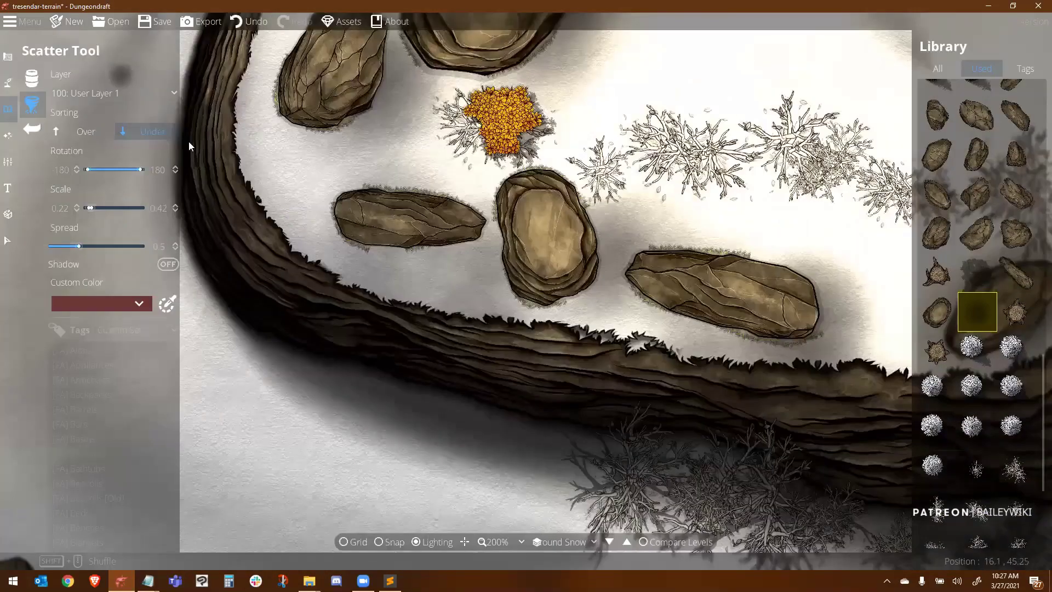
left_click(40, 87)
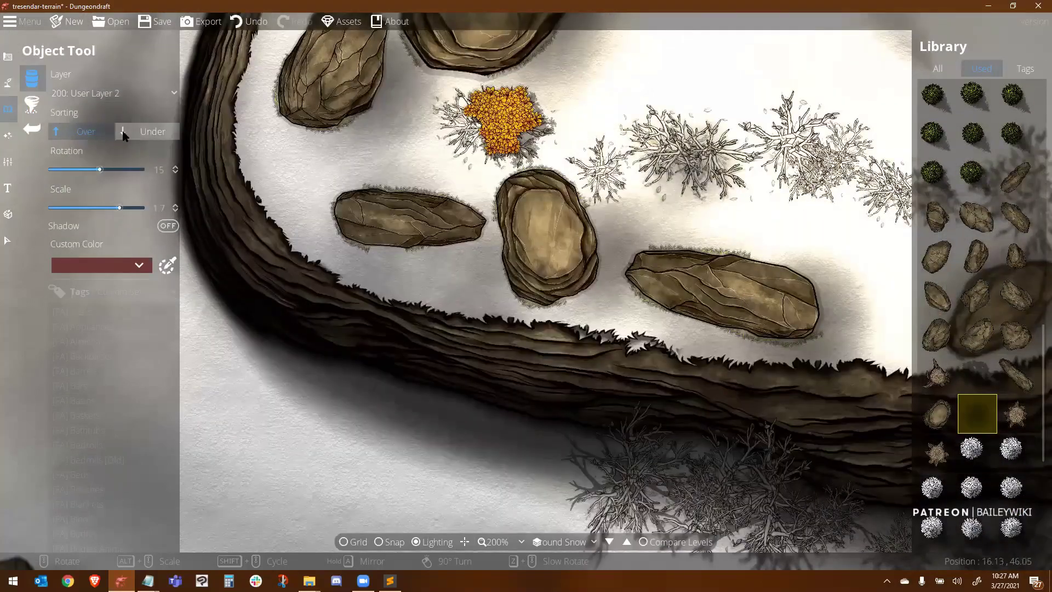
left_click(115, 93)
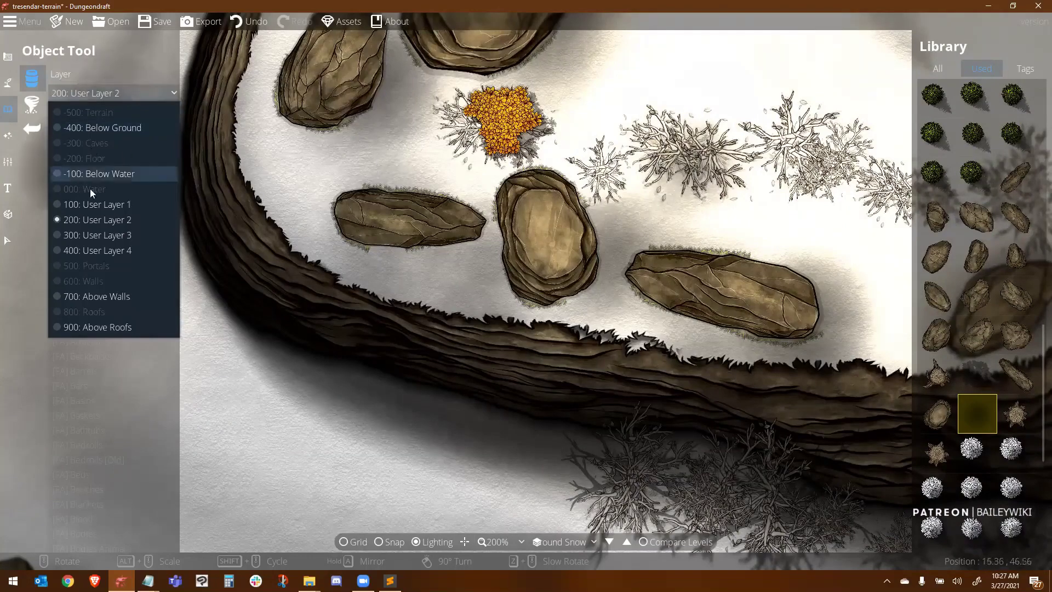
left_click(90, 204)
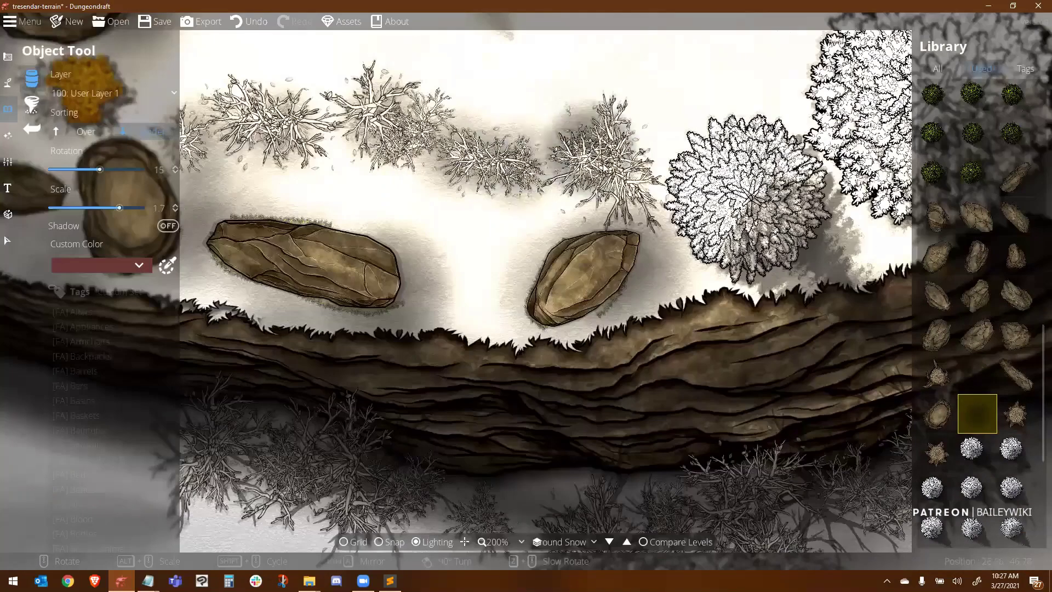
scroll(767, 181, "down", 3)
left_click_drag(652, 367, 693, 167)
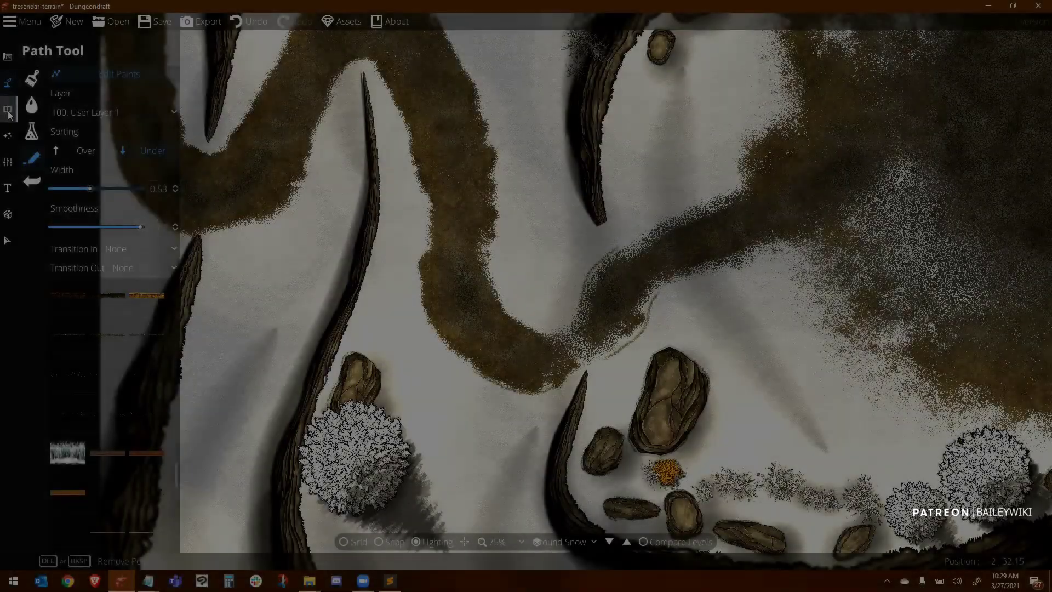
- Return to scattering objects and show the AoA_FX_CloudsAndWater tag set in the library
left_click(7, 109)
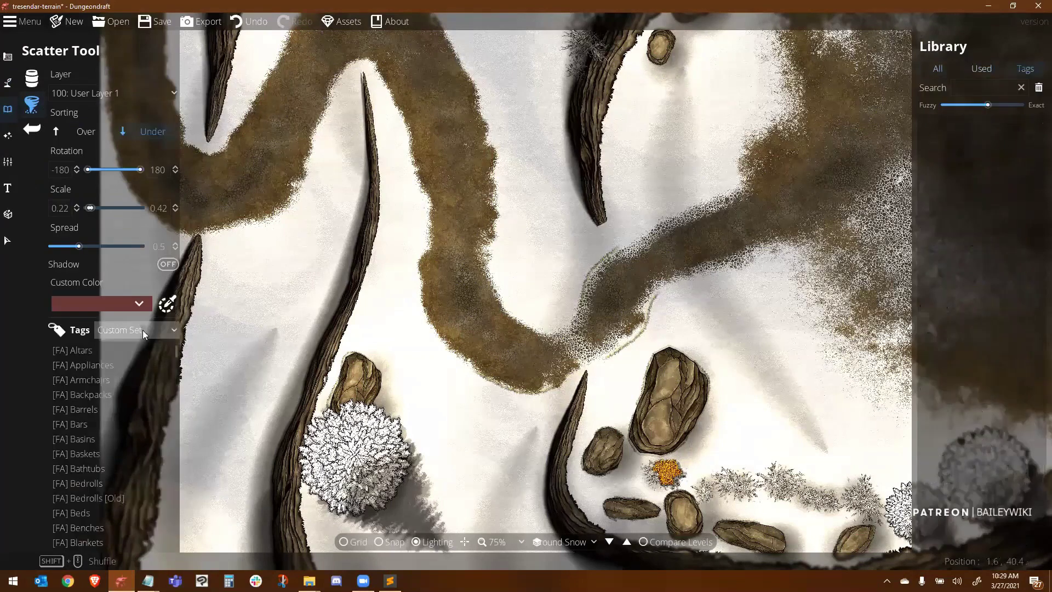
left_click(145, 331)
left_click(167, 313)
scroll(1004, 359, "down", 5)
- Set the custom colour to off-white and select the block of fifteen frost patch objects for scattering
left_click(148, 310)
left_click(99, 404)
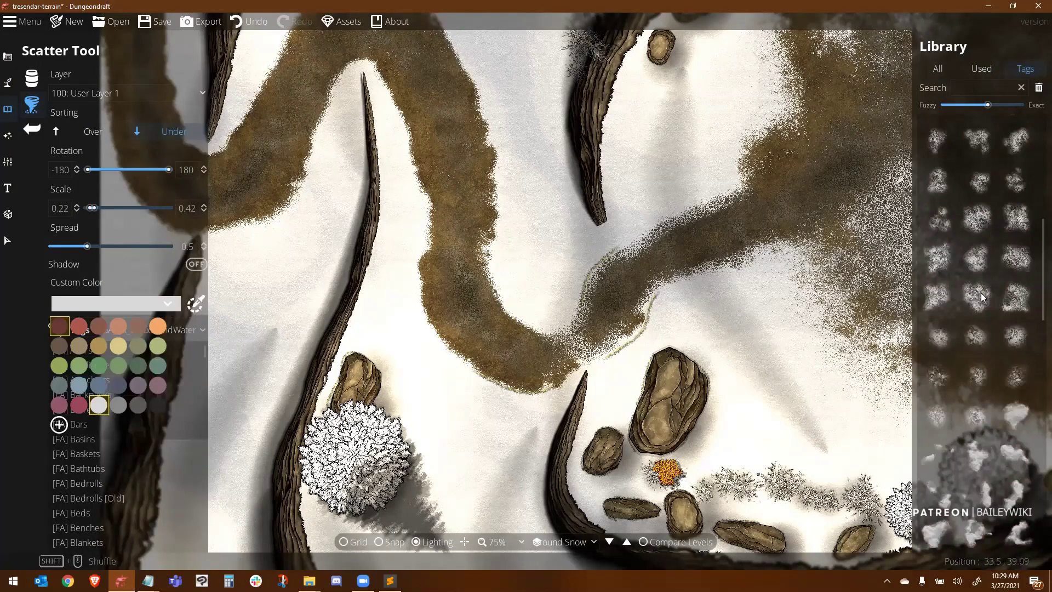
left_click(937, 144)
left_click(1017, 296, "shift")
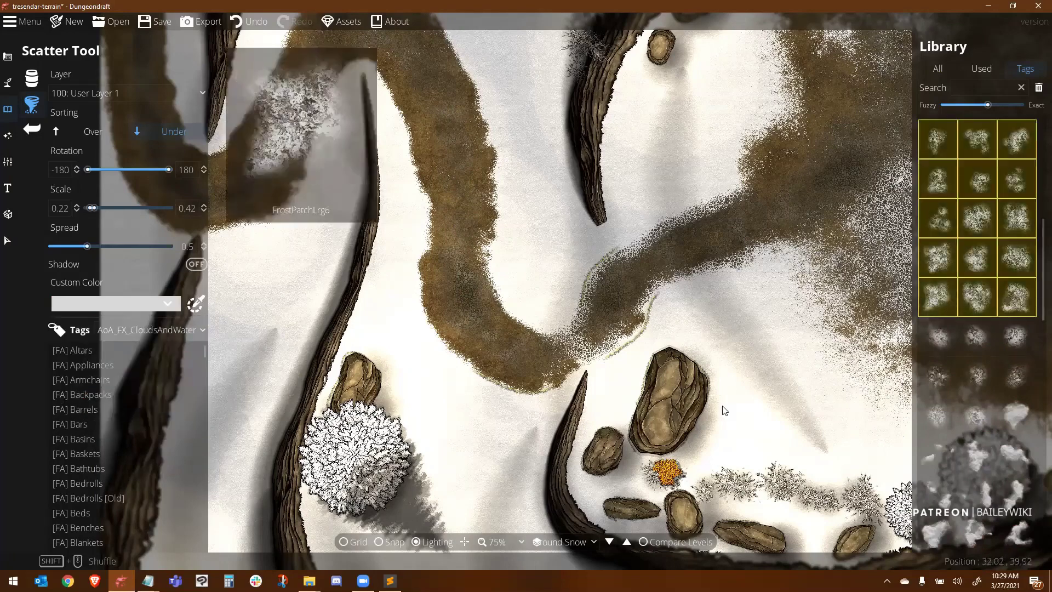
- Put the scattered frost patches on 300: User Layer 3 with a scale range of 0.76–1.03
left_click(91, 93)
left_click(112, 235)
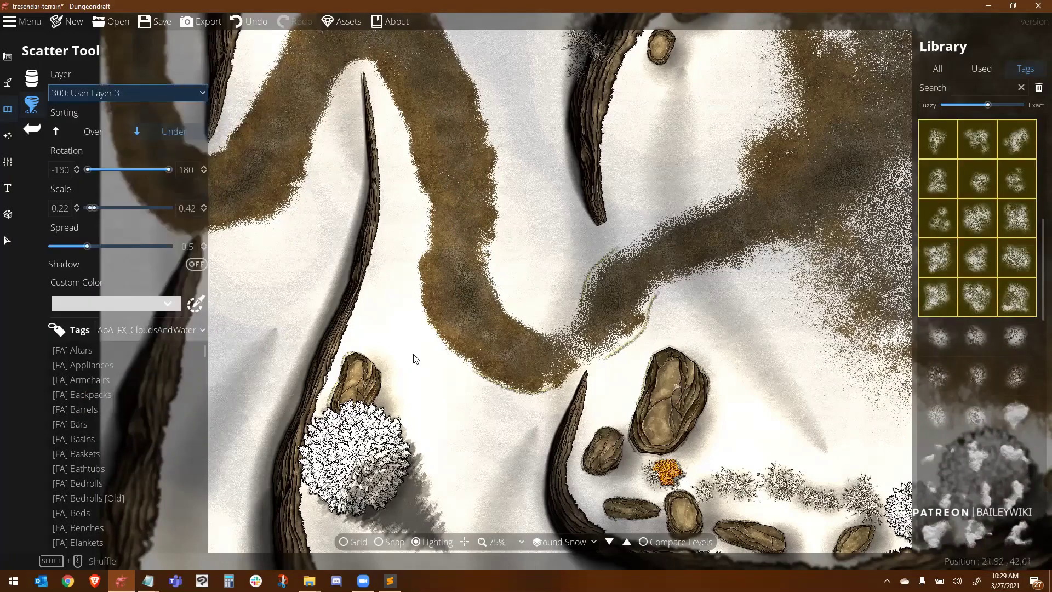
left_click_drag(109, 208, 99, 211)
left_click(112, 304)
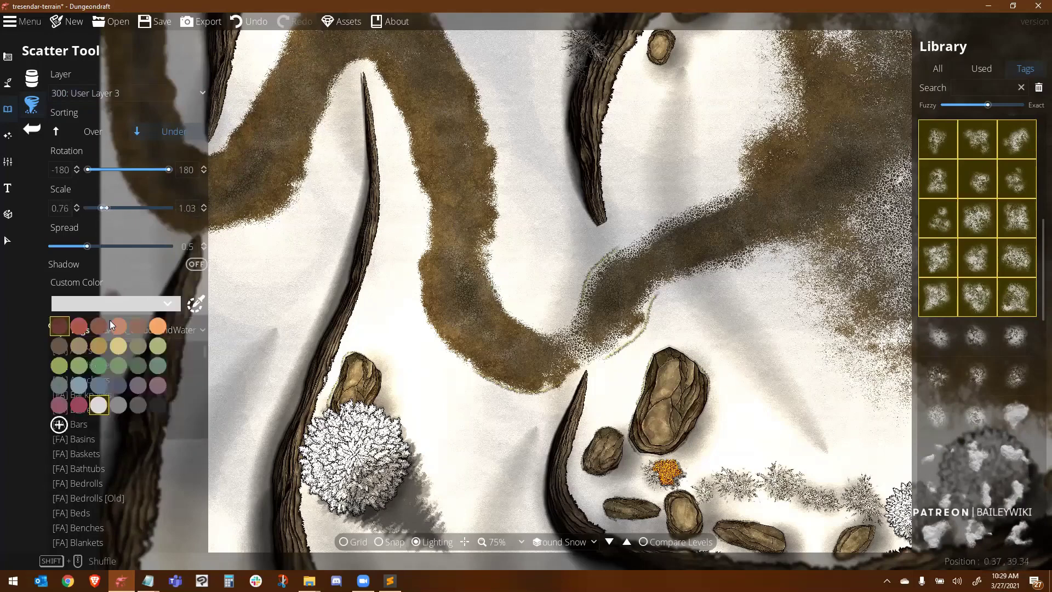
left_click(51, 326)
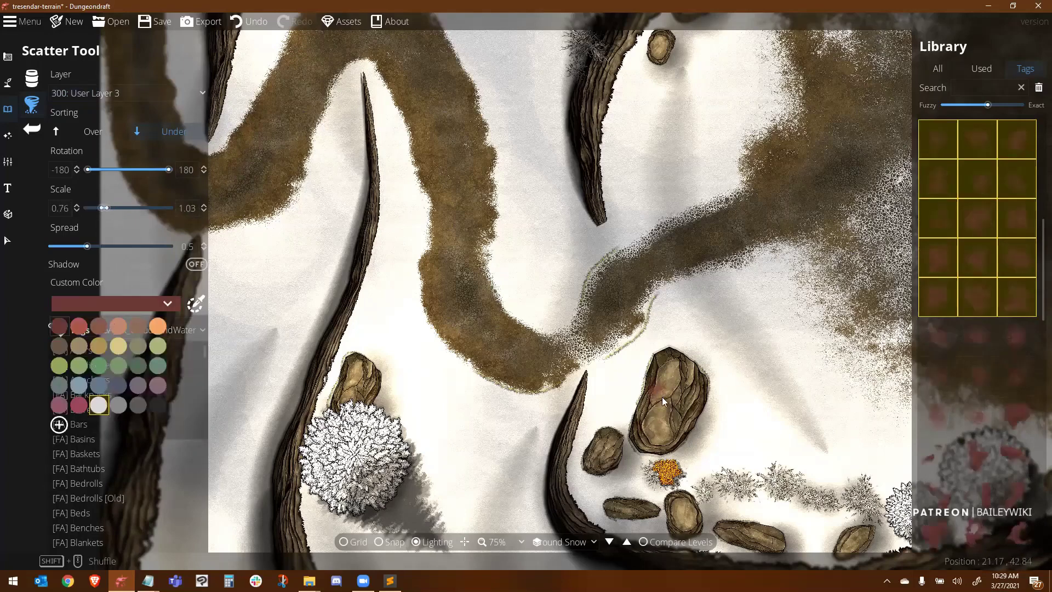
left_click(102, 408)
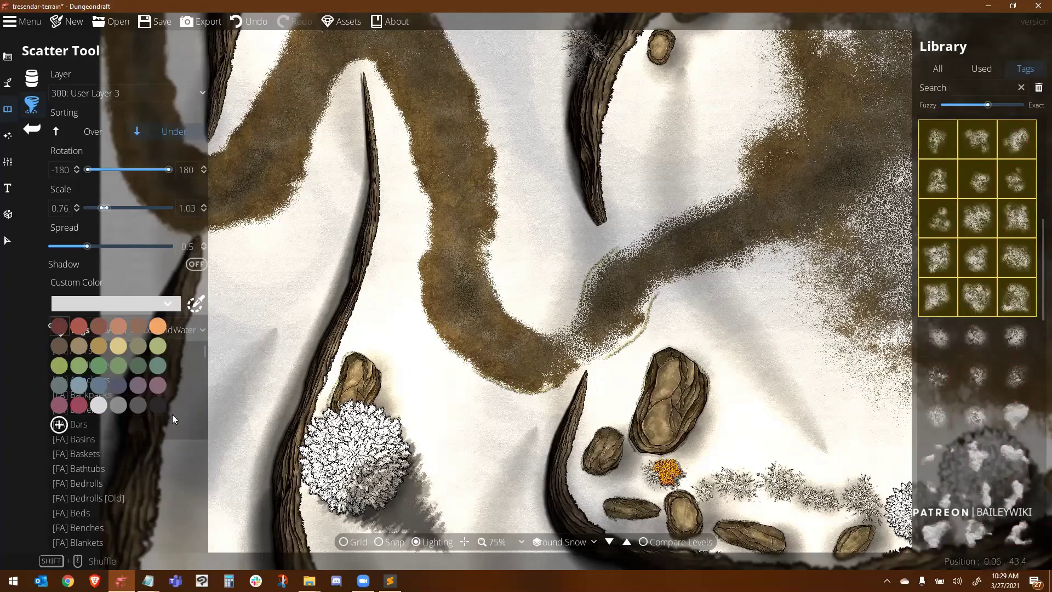
- Scatter frost patches over the large boulder below the path, raising the scale range to 1.63–1.97 for its lower part
left_click(673, 380)
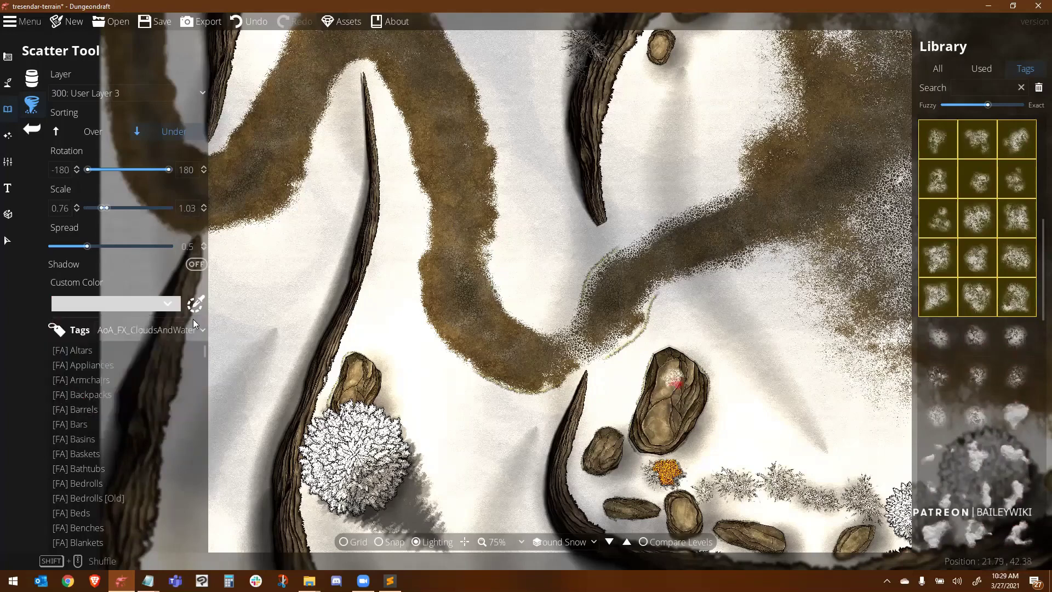
left_click(130, 301)
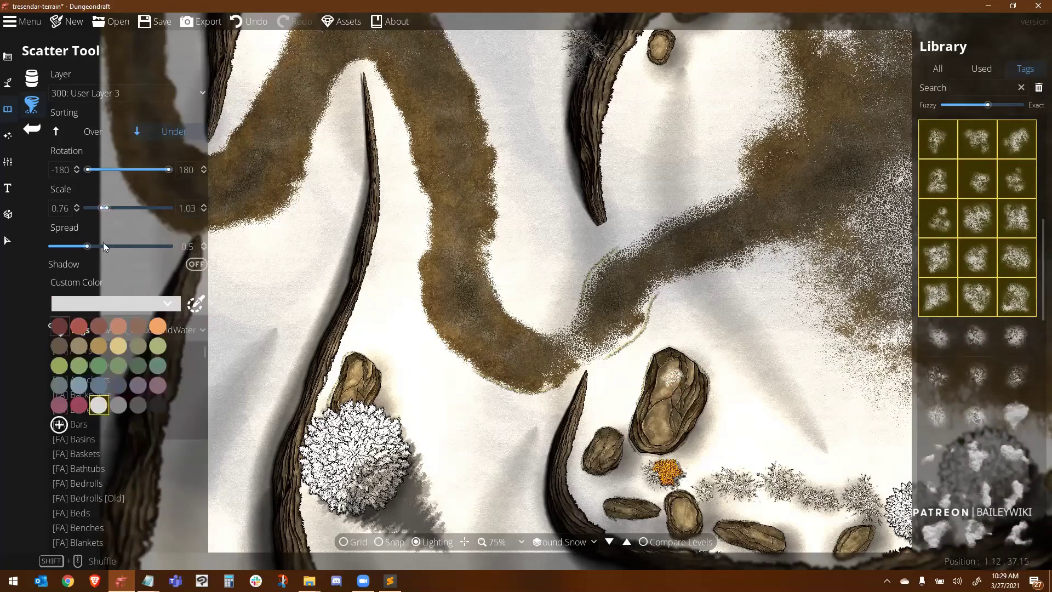
left_click(125, 208)
left_click_drag(102, 208, 112, 208)
left_click(657, 424)
left_click(661, 428)
scroll(690, 402, "up", 3)
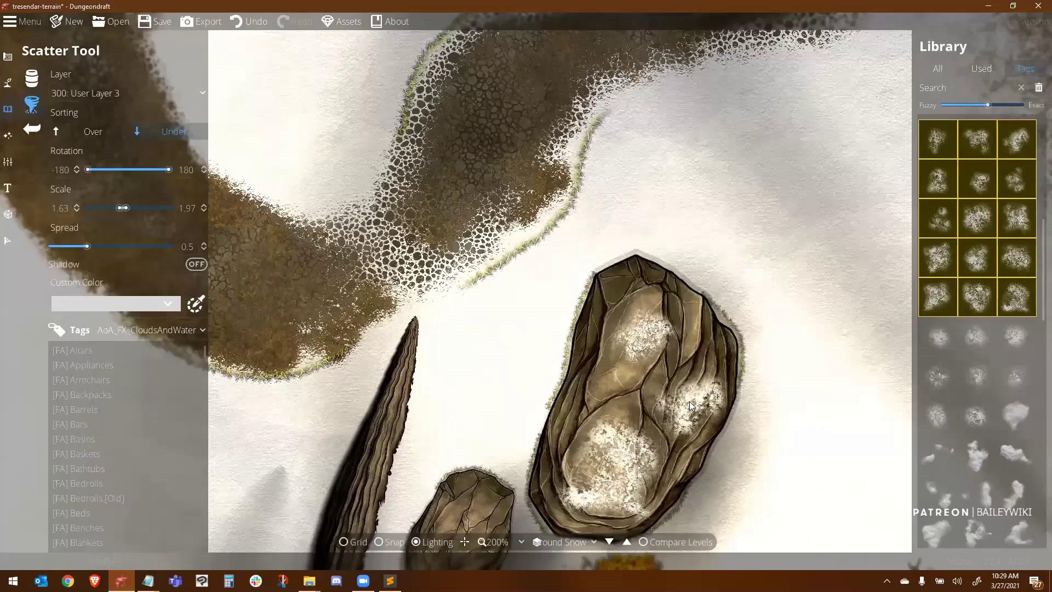
- Define pure white (ffffff) as the custom colour for the scattered frost patches
scroll(690, 404, "down", 5)
left_click(124, 300)
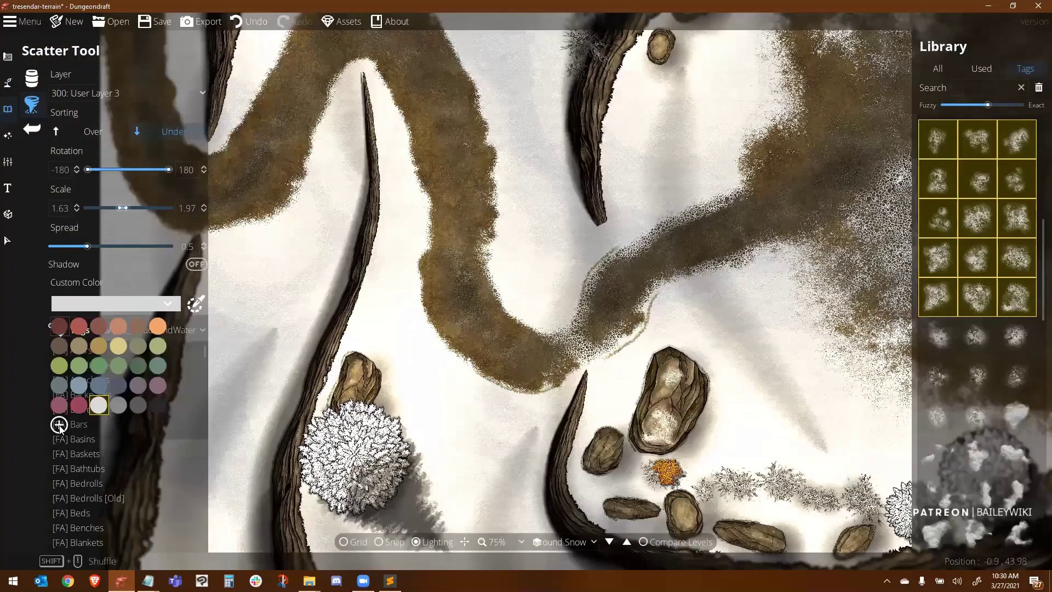
left_click(59, 425)
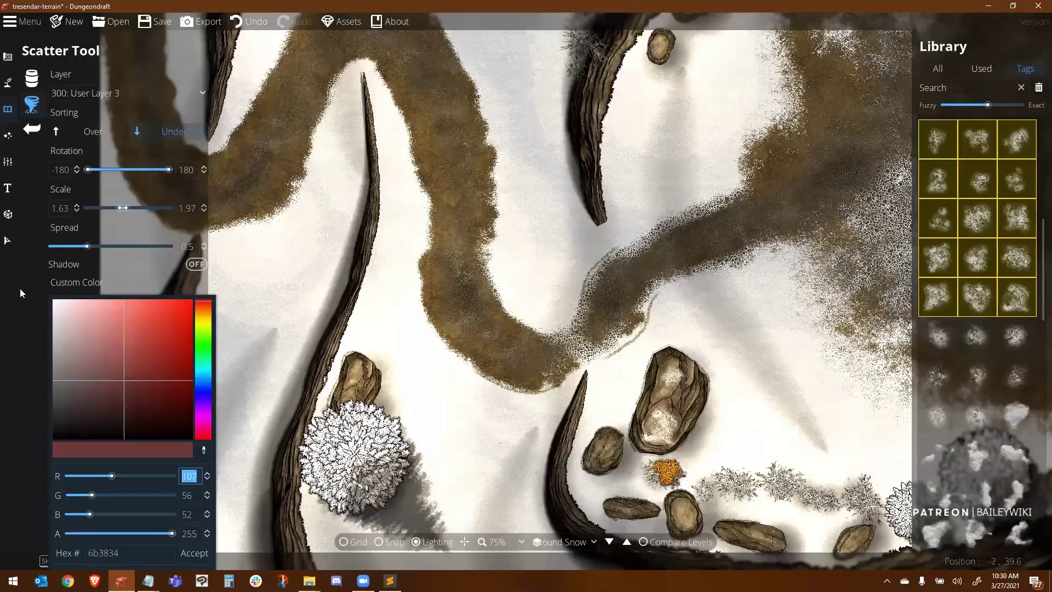
left_click_drag(57, 304, 20, 288)
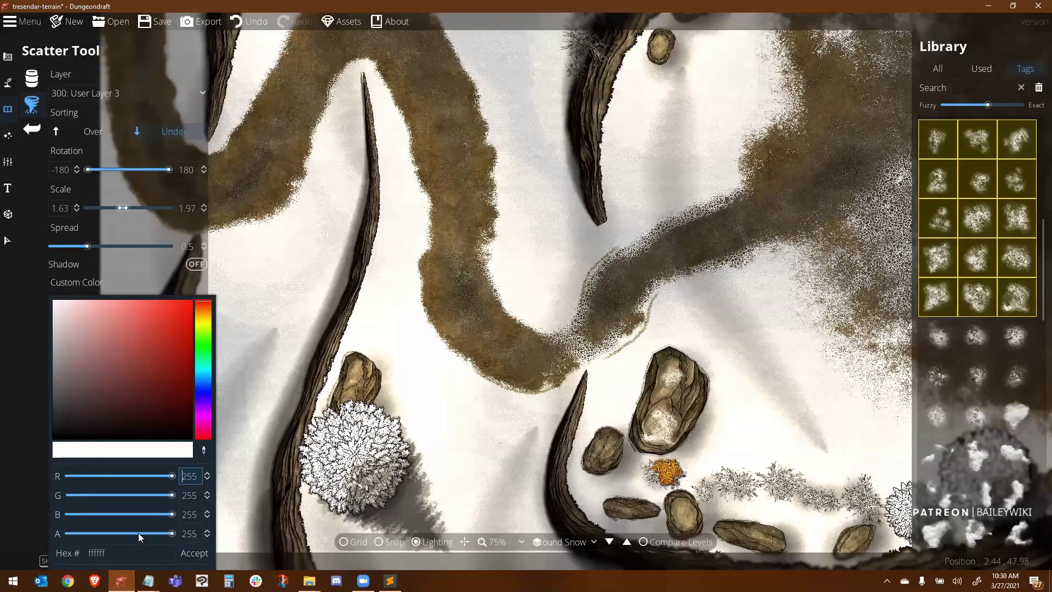
left_click(420, 367)
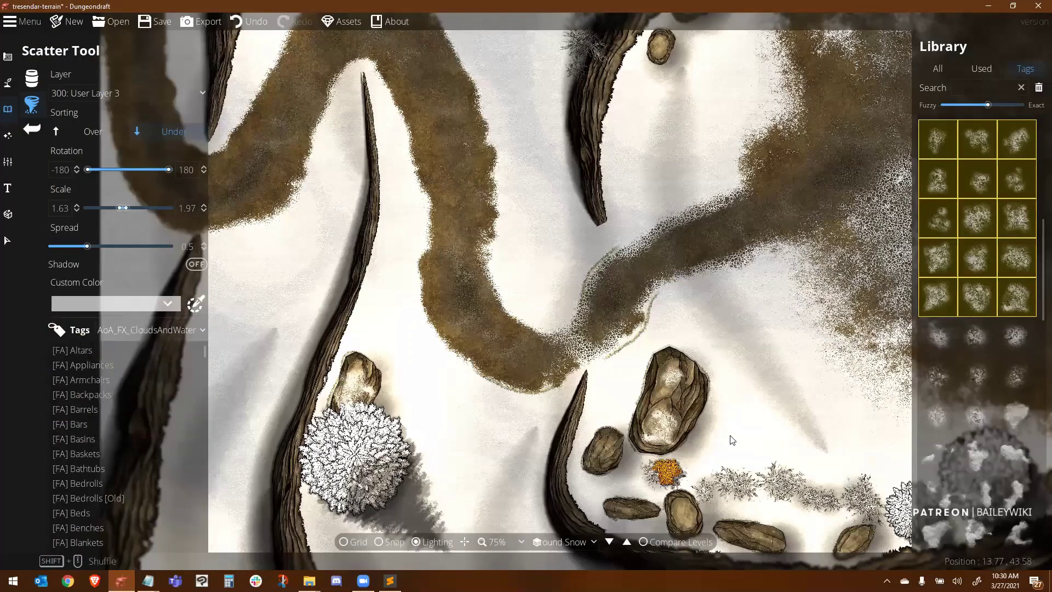
- Scatter frost patches over the remaining boulders along the top of the southern cliff
left_click_drag(684, 525, 504, 313)
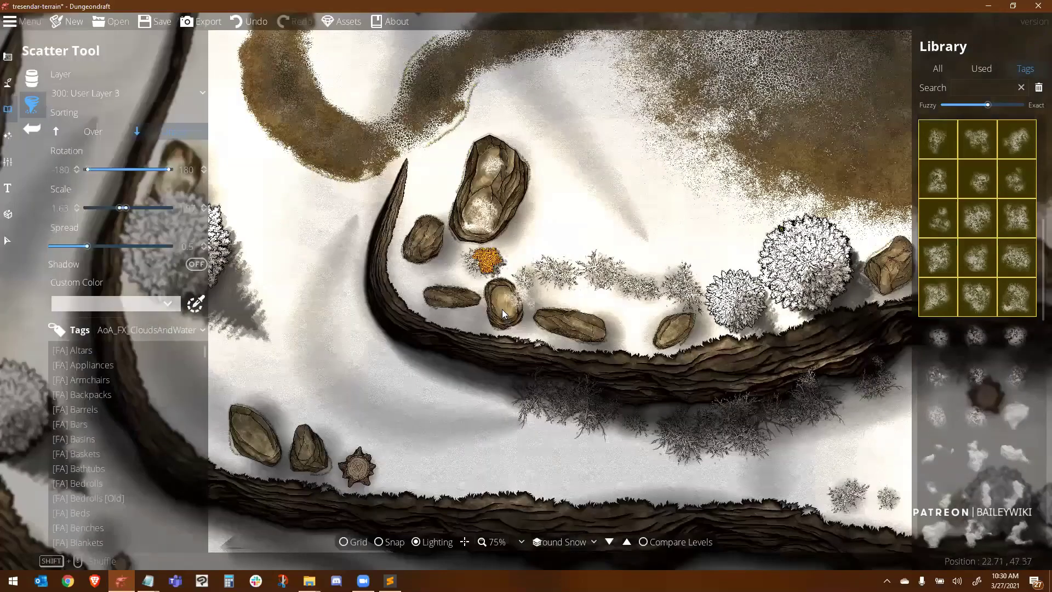
scroll(468, 303, "up", 2)
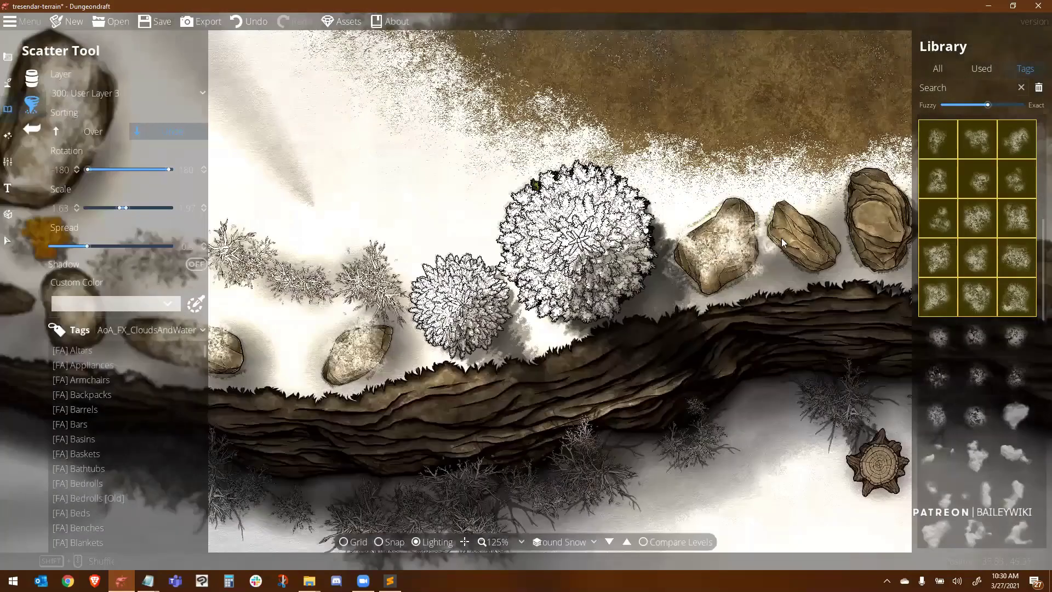
left_click(795, 235)
left_click_drag(810, 233, 679, 265)
left_click(746, 249)
left_click_drag(767, 315, 639, 281)
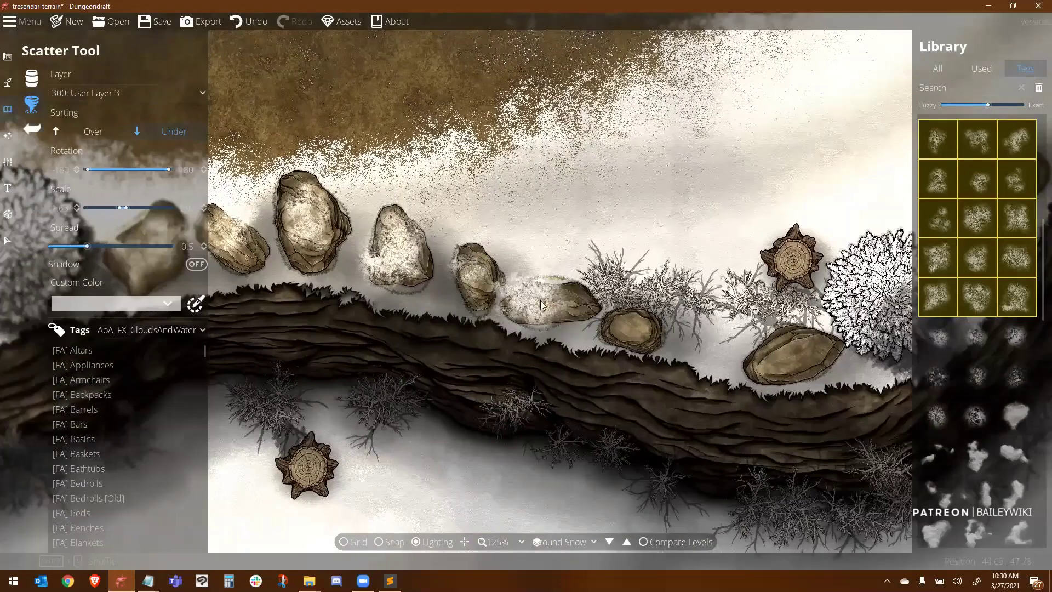
left_click(565, 304)
left_click(626, 331)
left_click(811, 357)
left_click(778, 355)
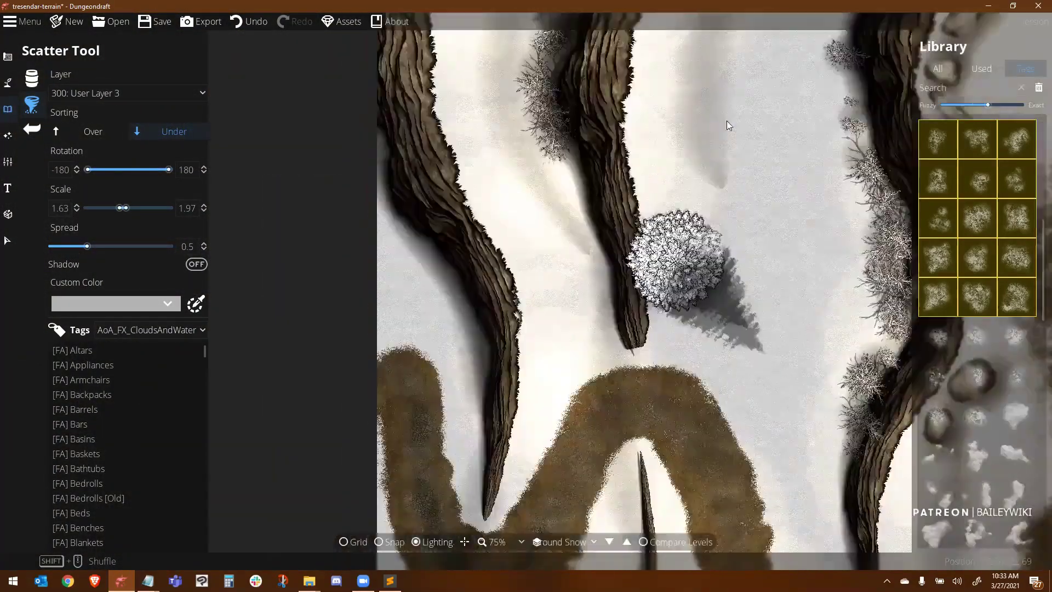
- Paint Snow Ice B 01 terrain in patches along the middle of the winding path with brush size 4
scroll(728, 125, "down", 2)
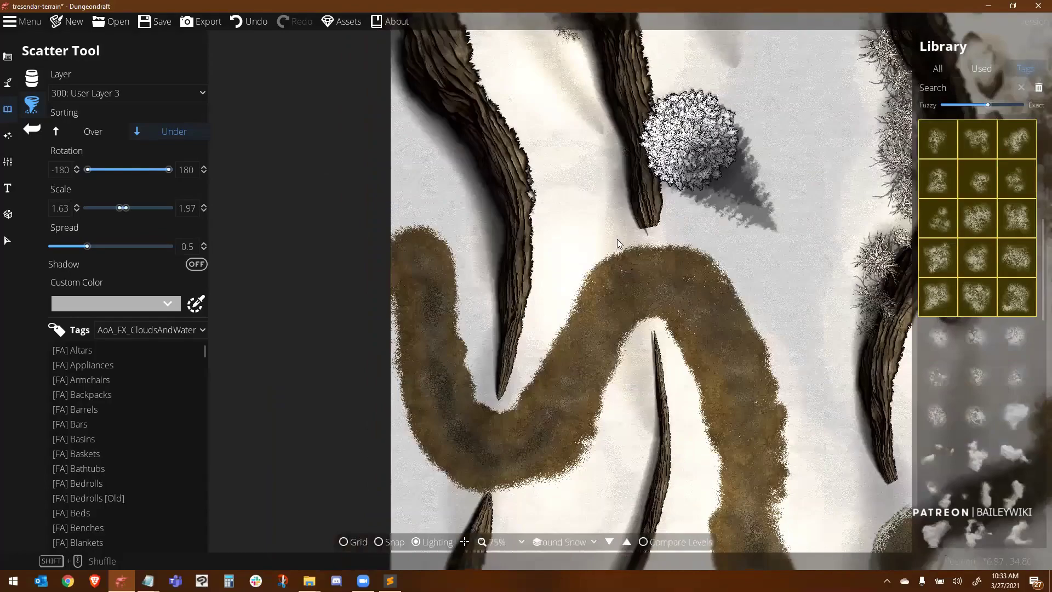
scroll(725, 333, "down", 2)
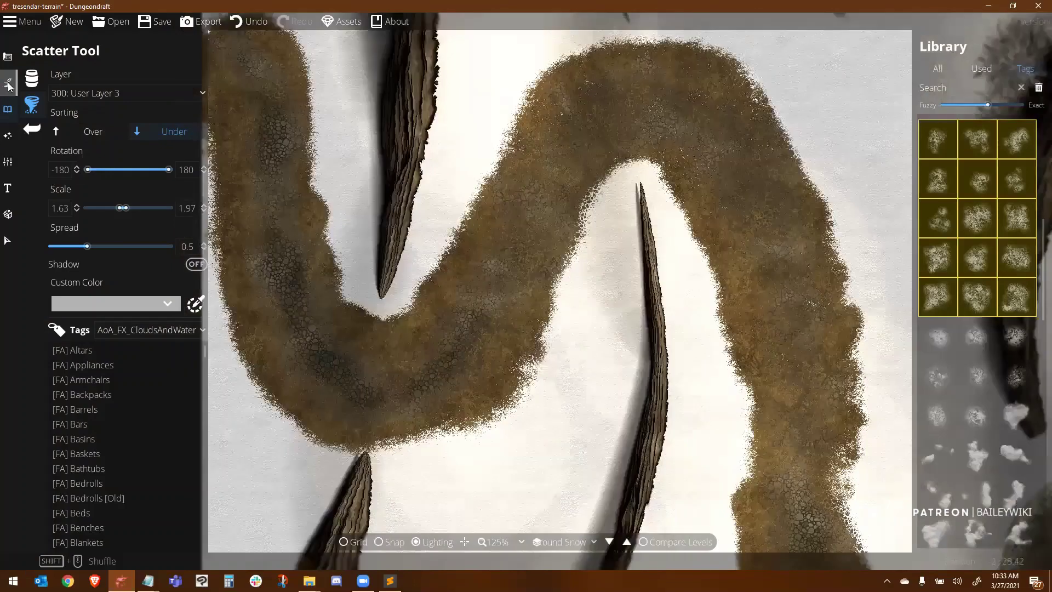
left_click(8, 82)
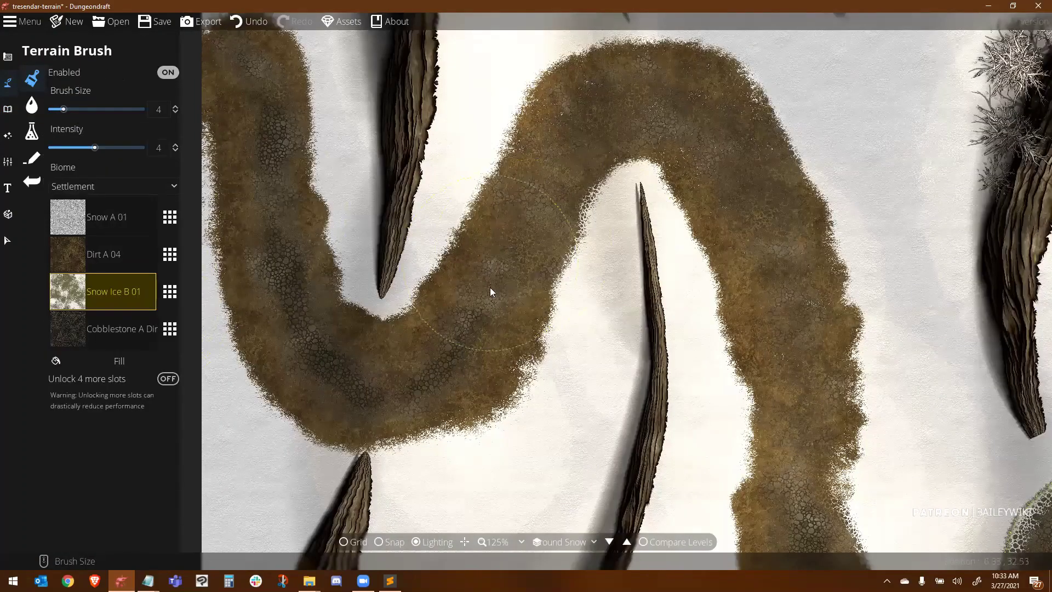
mouse_move(490, 287)
left_mouse_down()
mouse_move(426, 359)
mouse_move(333, 364)
mouse_move(287, 311)
mouse_move(259, 323)
mouse_move(247, 246)
mouse_move(245, 289)
mouse_move(267, 209)
mouse_move(311, 306)
left_mouse_up()
mouse_move(305, 207)
left_mouse_down()
mouse_move(276, 163)
mouse_move(288, 144)
left_mouse_up()
mouse_move(582, 235)
left_mouse_down()
mouse_move(681, 208)
mouse_move(792, 217)
mouse_move(847, 442)
left_mouse_up()
left_click_drag(847, 442, 729, 154)
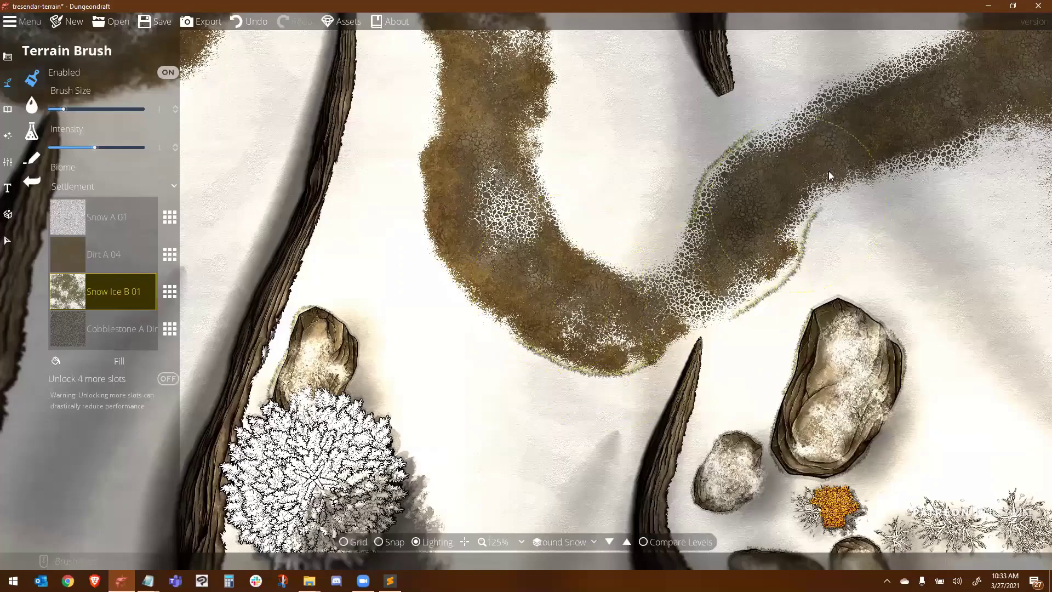
- Paint Snow Ice B 01 over the path leading to the clearing, and around the clearing's edges with brush size 9
left_click(763, 221)
left_click(914, 122)
left_click_drag(1002, 69, 774, 179)
left_click(727, 220)
left_click(876, 132)
scroll(759, 174, "down", 5)
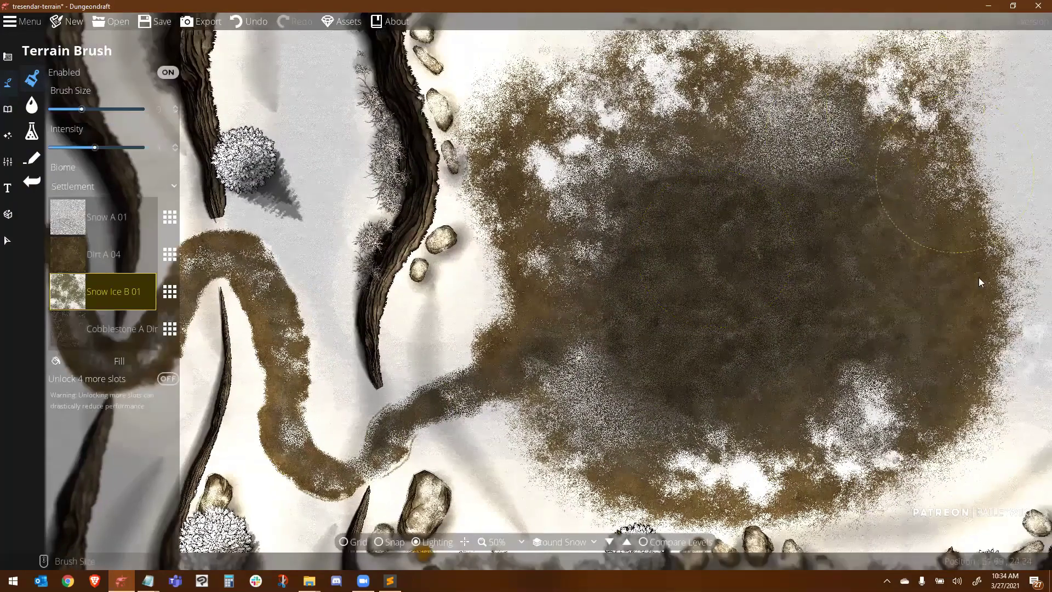
mouse_move(981, 282)
left_mouse_down()
mouse_move(884, 412)
mouse_move(805, 442)
mouse_move(687, 396)
left_mouse_up()
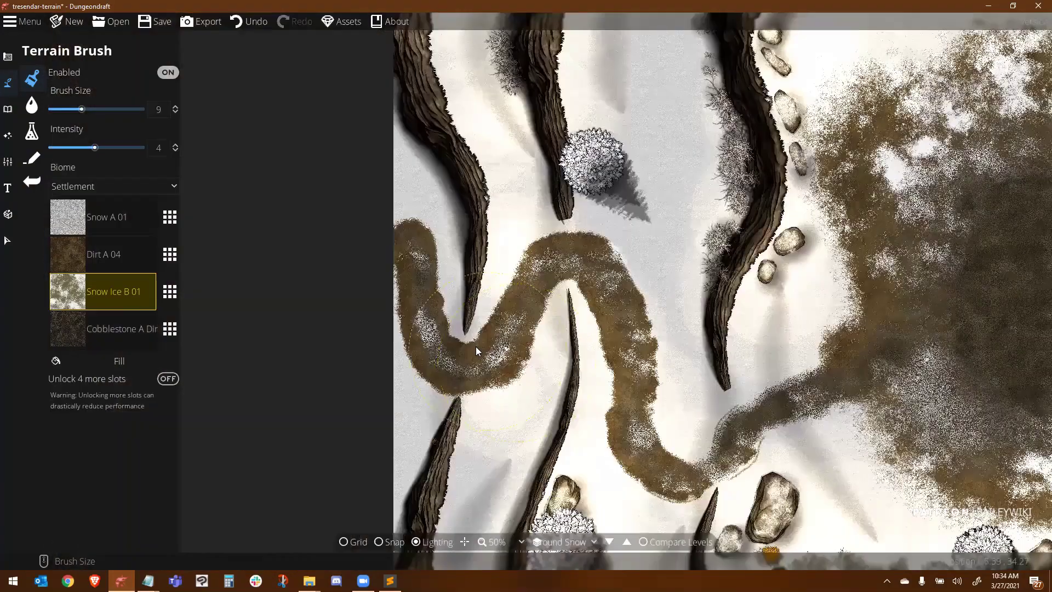
- Break up the edges of the winding path with Snow Ice B 01 terrain using brush size 3
scroll(476, 346, "up", 5)
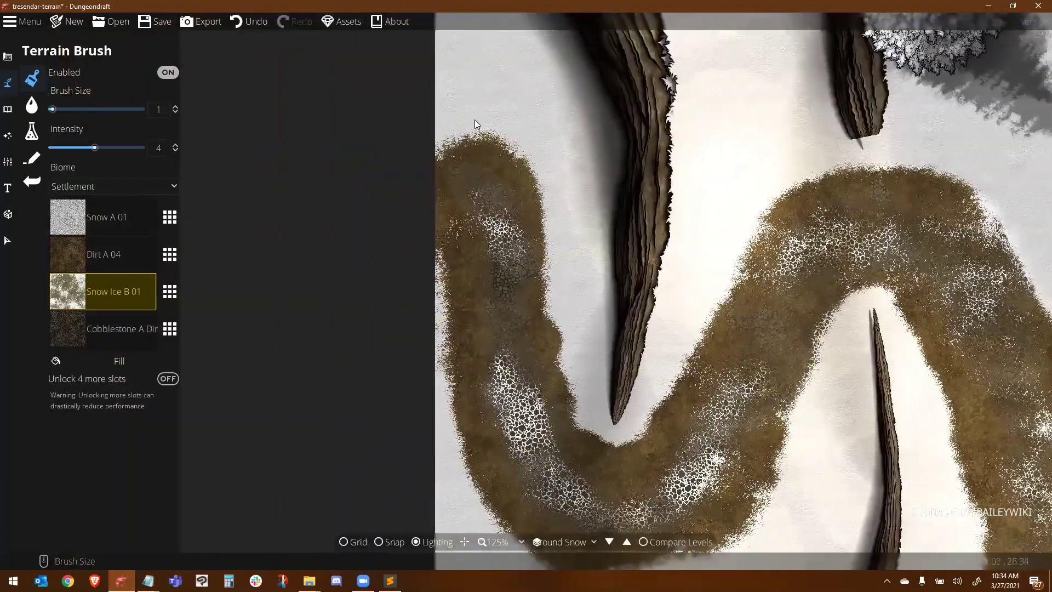
mouse_move(472, 137)
left_mouse_down()
mouse_move(580, 389)
mouse_move(521, 351)
left_mouse_up()
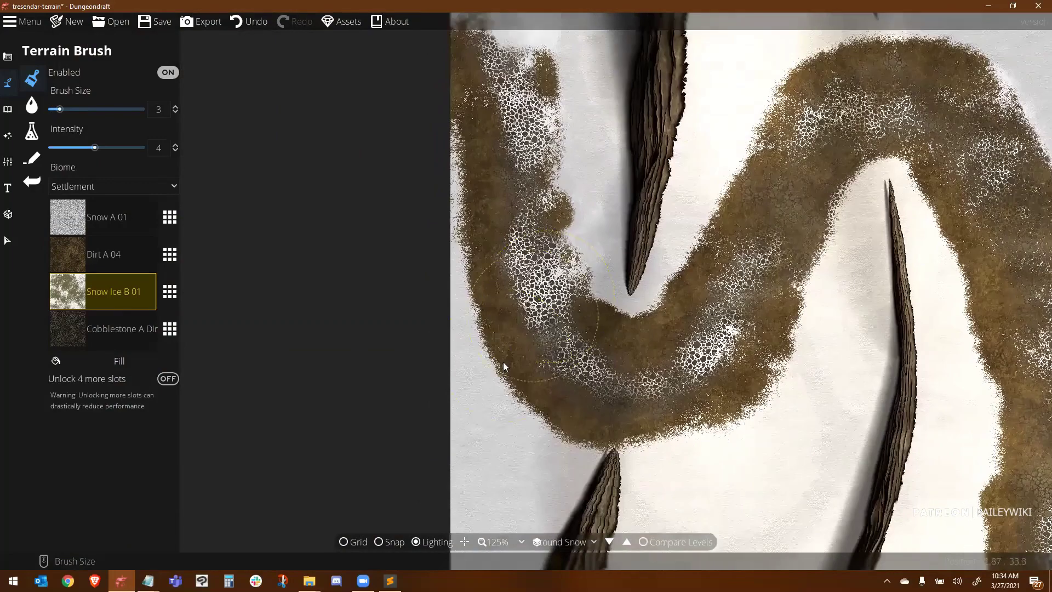
mouse_move(503, 362)
left_mouse_down()
mouse_move(572, 436)
mouse_move(686, 452)
mouse_move(810, 319)
mouse_move(803, 186)
mouse_move(843, 54)
left_mouse_up()
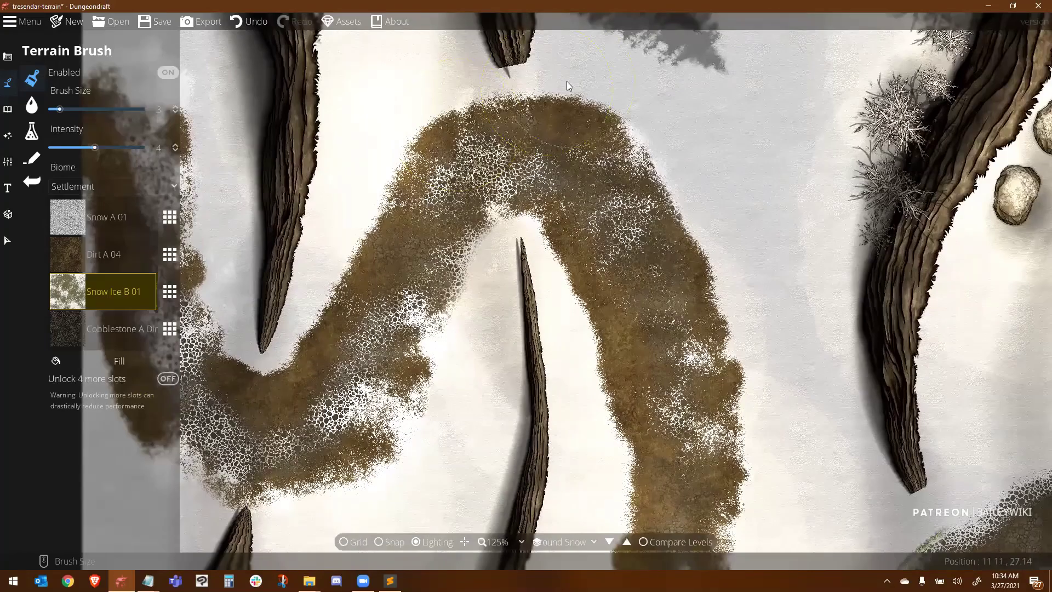
mouse_move(567, 81)
left_mouse_down()
mouse_move(666, 122)
mouse_move(719, 250)
left_mouse_up()
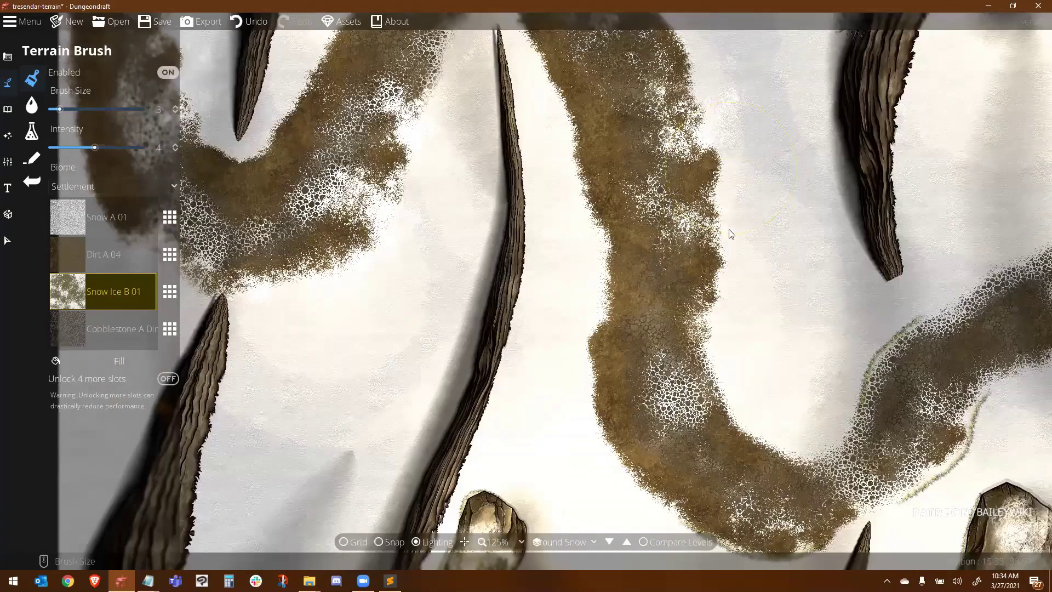
mouse_move(730, 233)
left_mouse_down()
mouse_move(707, 338)
mouse_move(581, 320)
left_mouse_up()
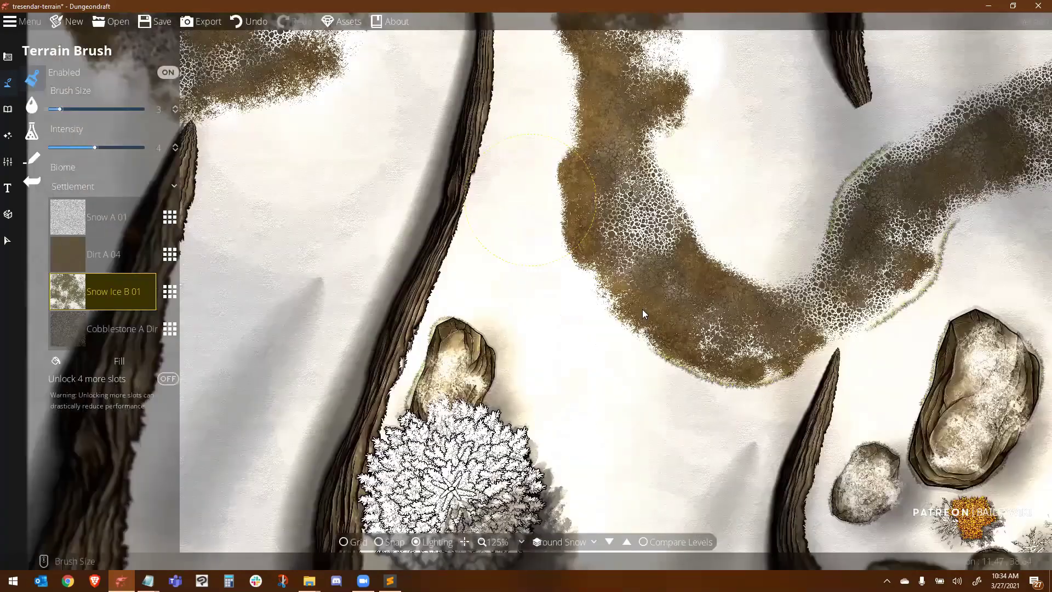
mouse_move(642, 309)
left_mouse_down()
mouse_move(687, 378)
mouse_move(622, 308)
left_mouse_up()
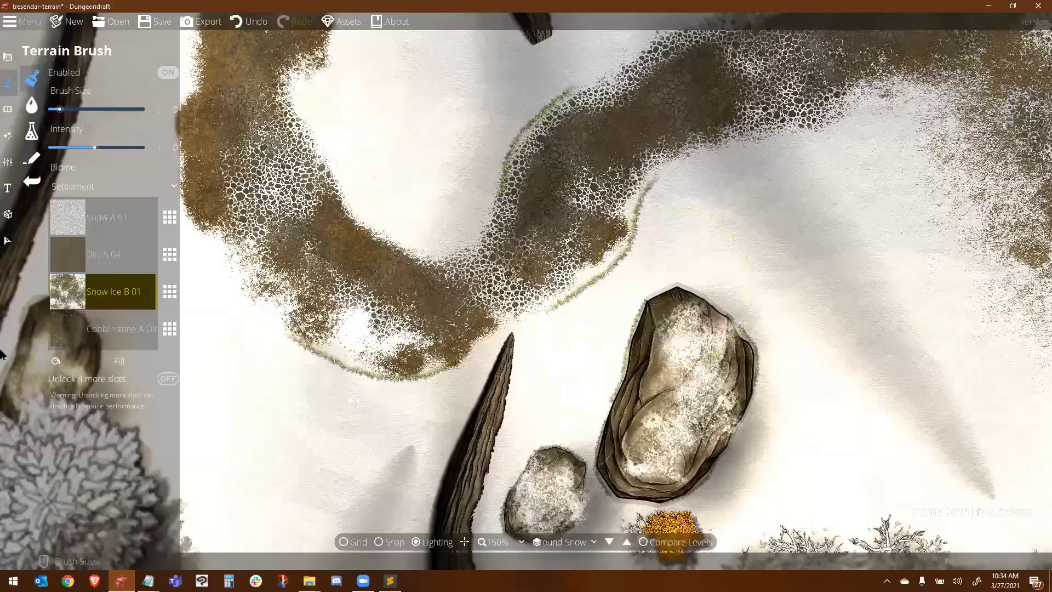
- Delete the three green grass strips bordering the path near the large boulder
left_click(14, 239)
left_click(371, 375)
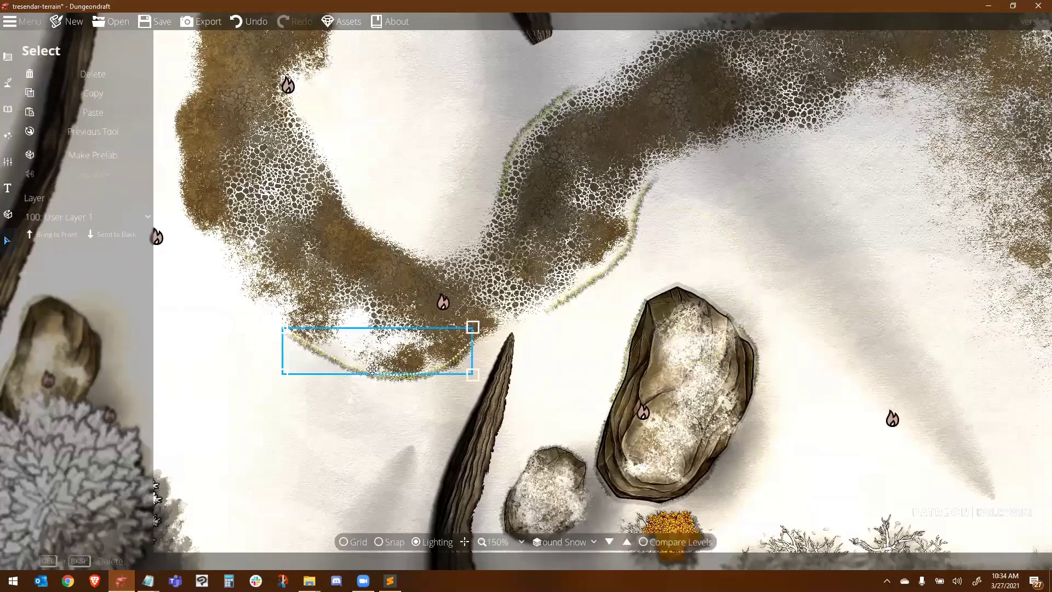
key("Delete")
left_click(586, 287)
key("Delete")
left_click(514, 144)
key("Delete")
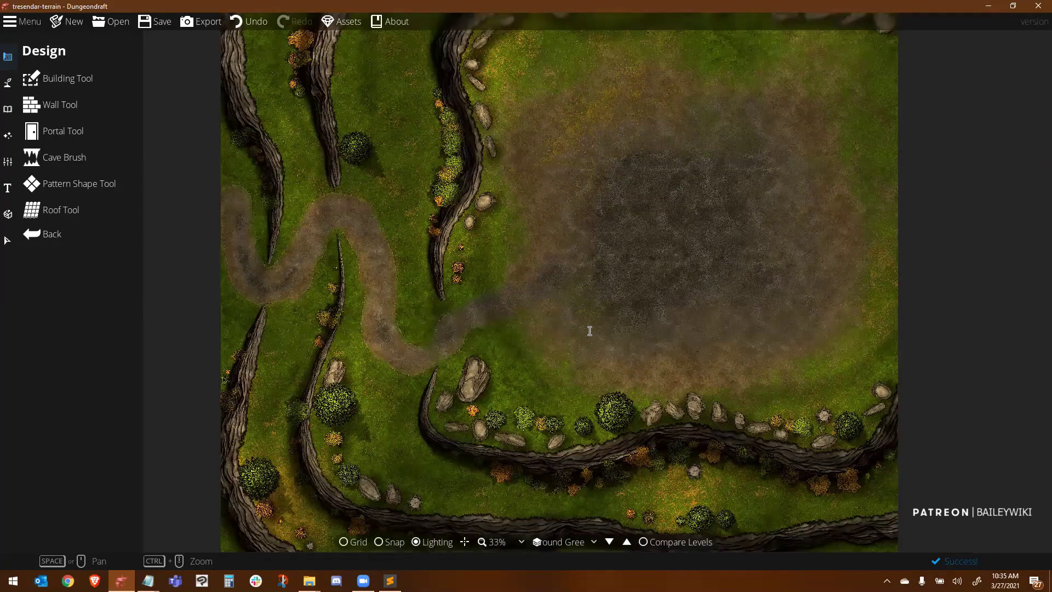
- Export the Ground Green level as a PNG named tresendar-terrain-green in the source files folder
left_click(539, 425)
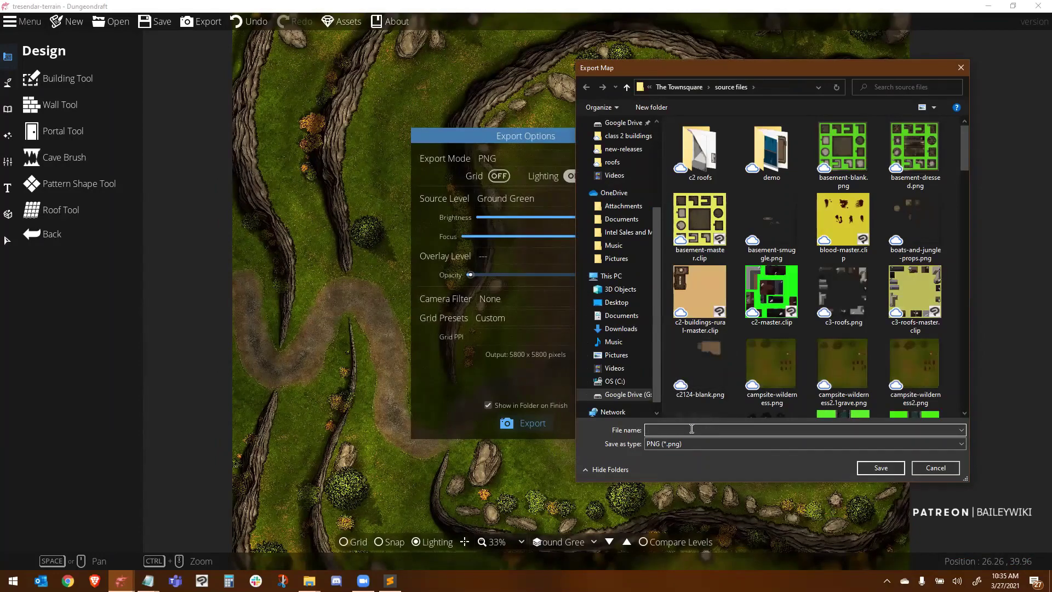
type("tresendar-terrain-green")
key("Return")
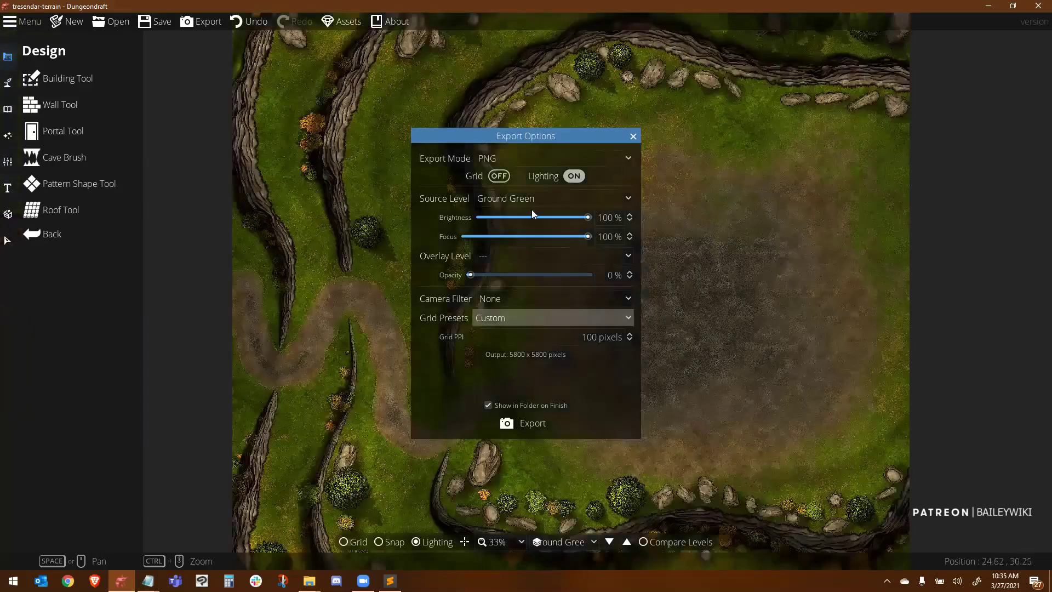
- Export the Ground Snowy level as a PNG with snowy in its file name, without showing the folder on finish
left_click(531, 200)
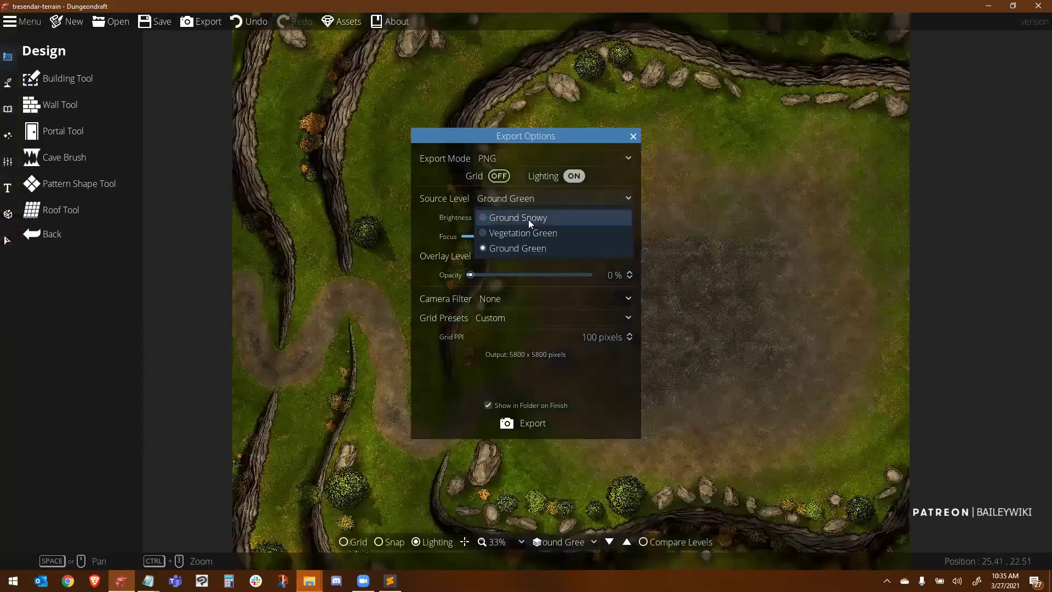
left_click(528, 217)
left_click(531, 424)
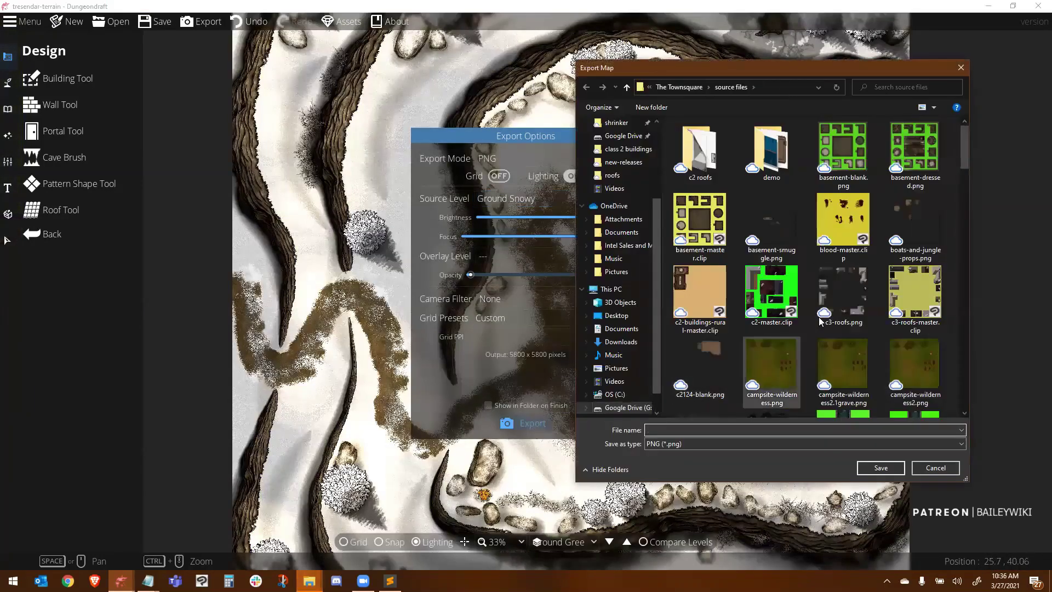
left_click(700, 431)
left_click_drag(700, 431, 782, 446)
type("snowy")
key("Return")
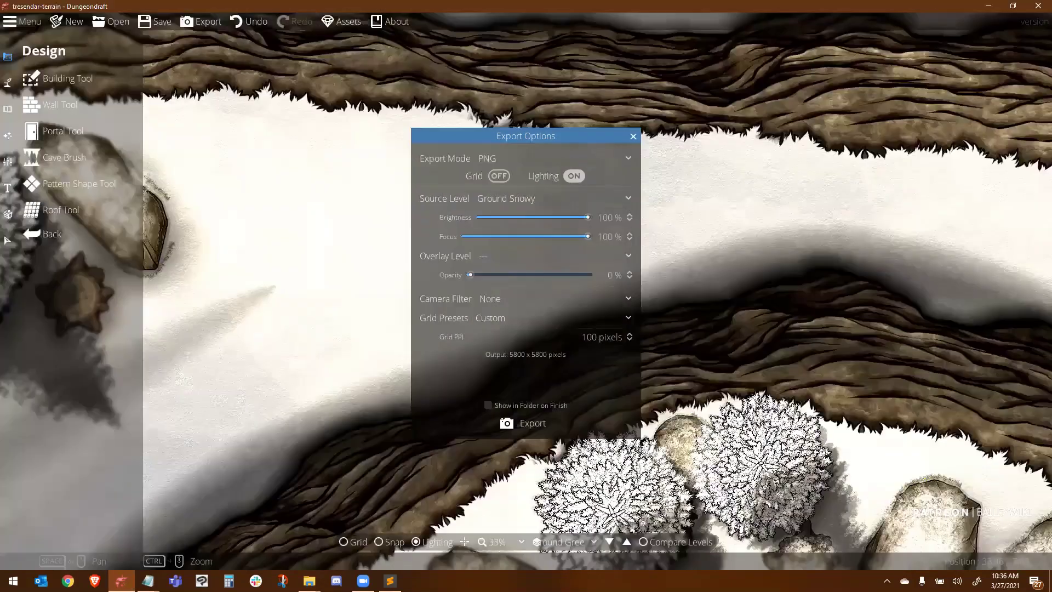